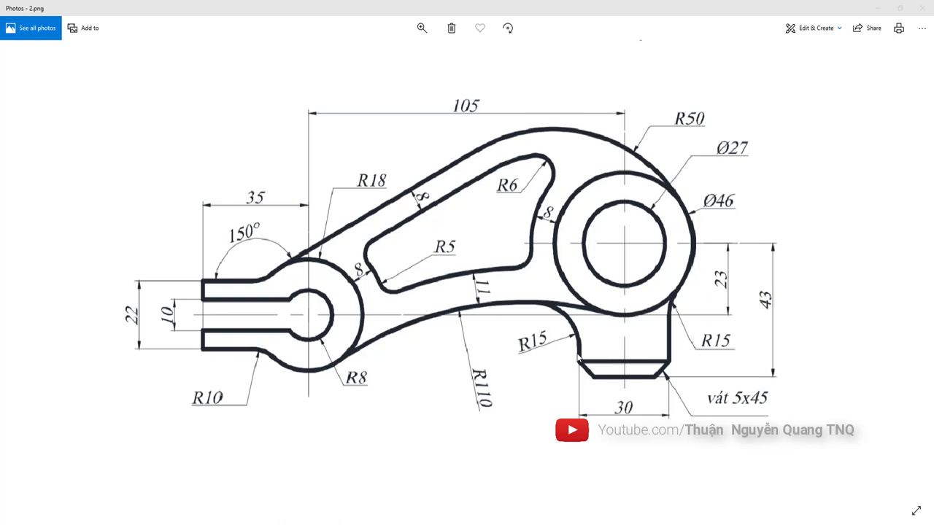
# - Scroll through the YouTube practice-exercise video until it reaches the blank AutoCAD Drawing1
pyautogui.scroll(2, 498, 291)
pyautogui.scroll(-2, 499, 291)
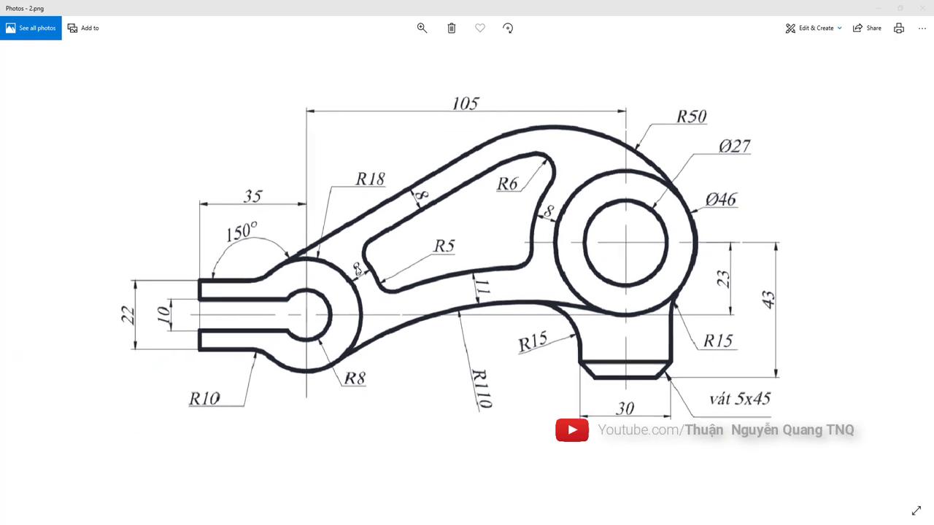
pyautogui.scroll(1, 343, 306)
pyautogui.scroll(1, 343, 307)
pyautogui.hscroll(3, 542, 219)
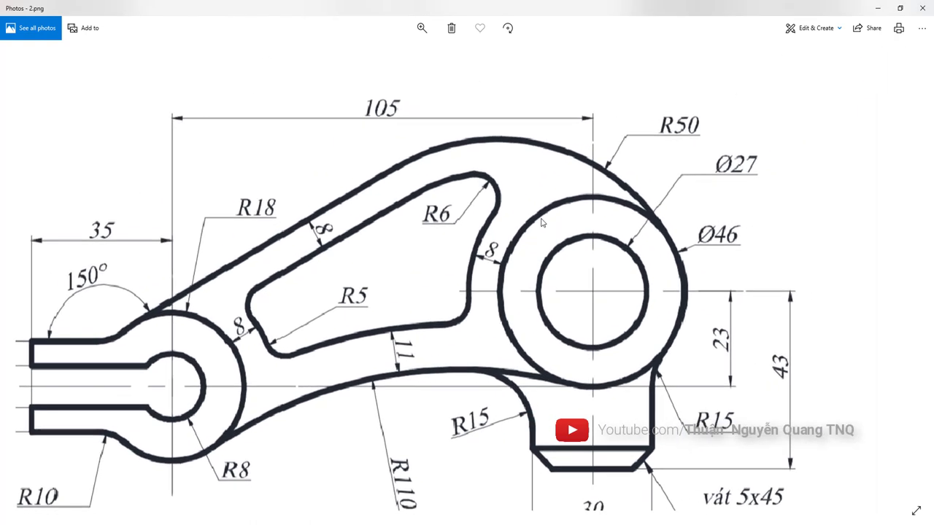
pyautogui.scroll(-2, 510, 273)
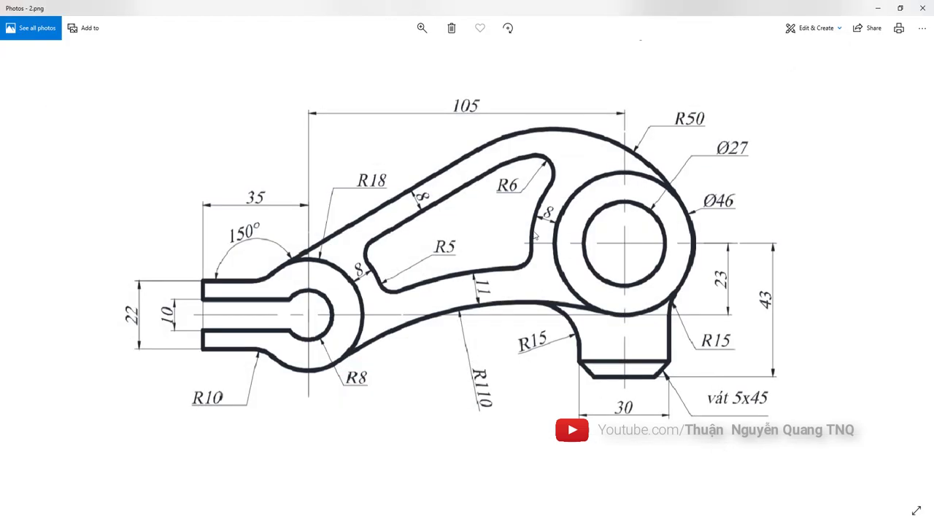
pyautogui.scroll(1, 535, 234)
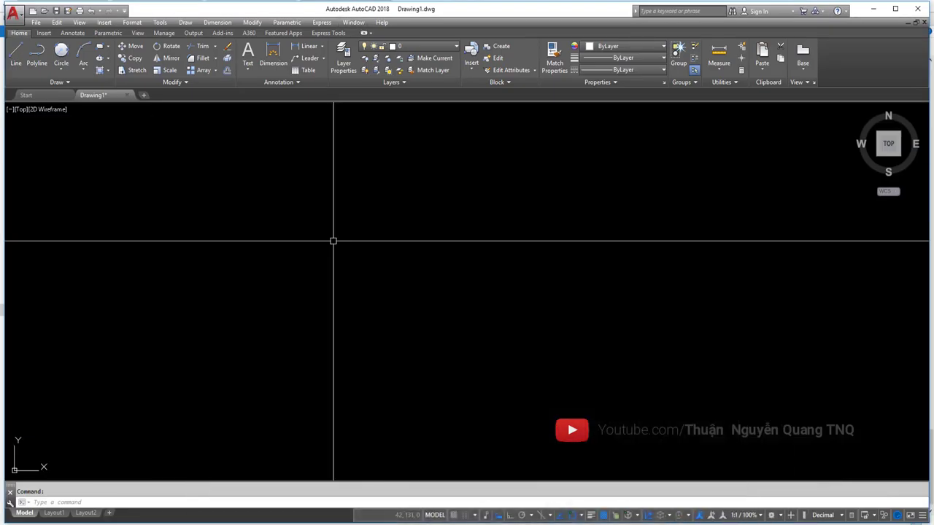
# - Set the drawing's length precision to 0 in the Units dialog (UN)
pyautogui.write('un')
pyautogui.press('Return')
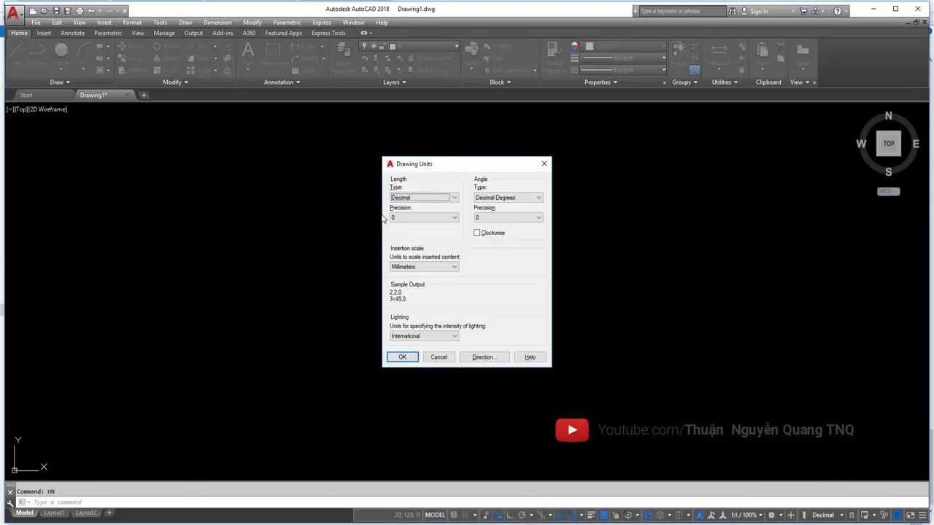
pyautogui.click(398, 217)
pyautogui.click(401, 224)
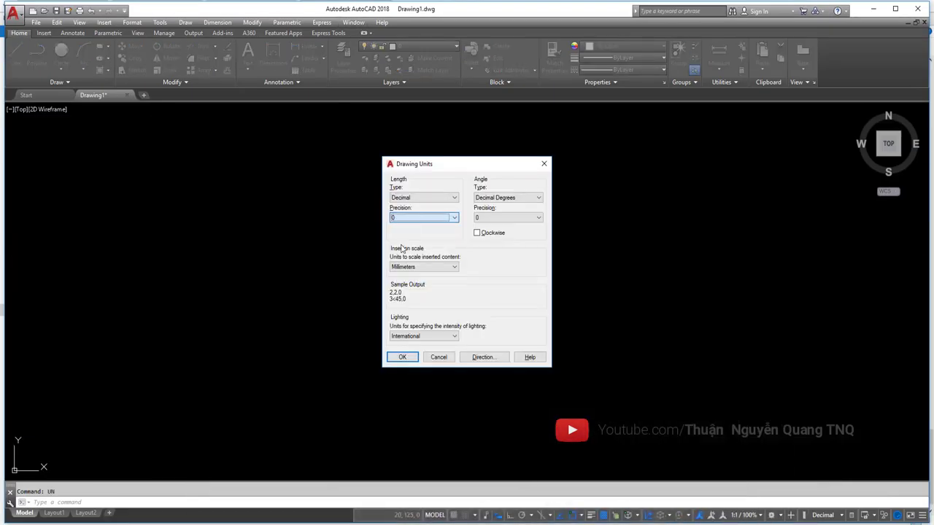
pyautogui.click(402, 356)
# - Turn on object snap with all snap modes enabled (OS)
pyautogui.write('os')
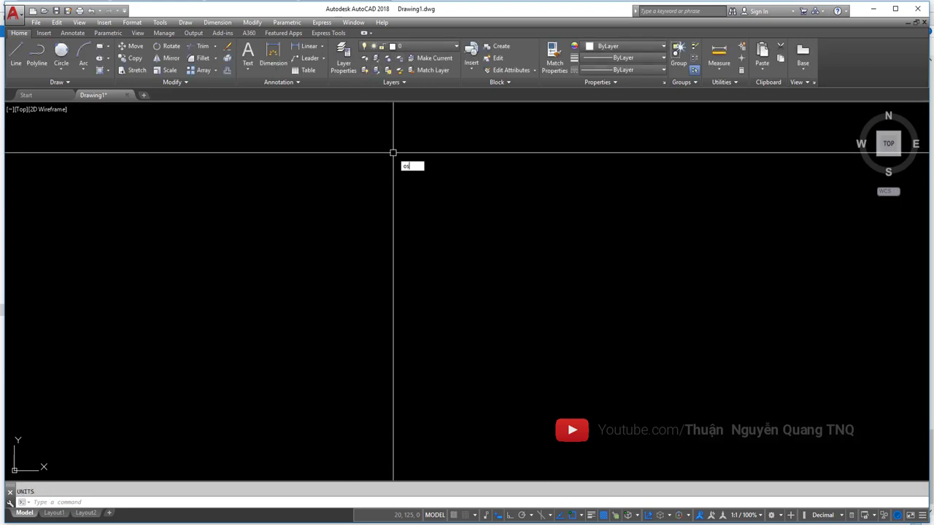
pyautogui.press('Return')
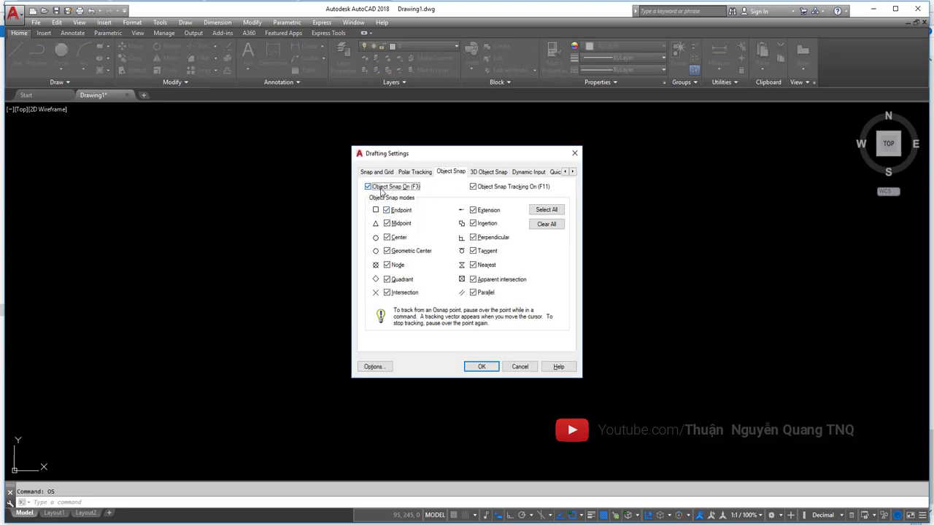
pyautogui.click(487, 367)
# - Switch the UniKey typing tool in the system tray to English
pyautogui.click(832, 523)
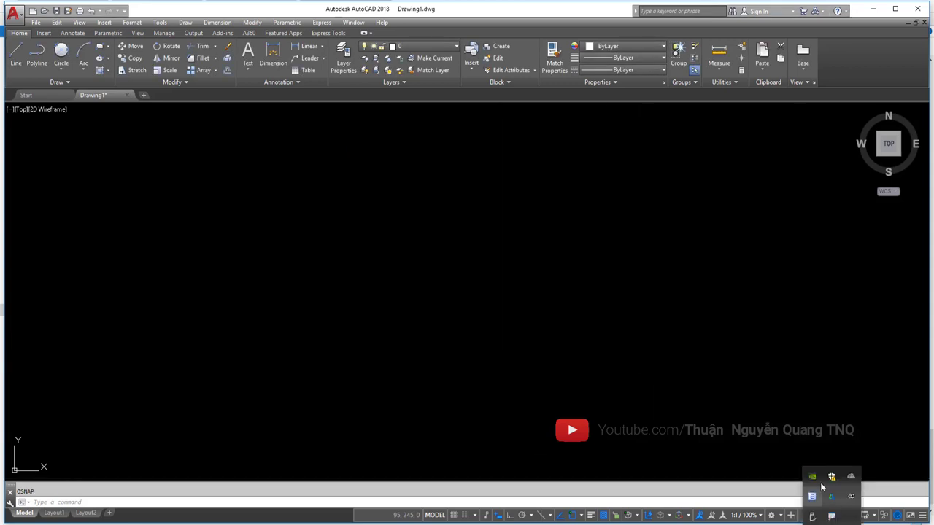
pyautogui.doubleClick(811, 499)
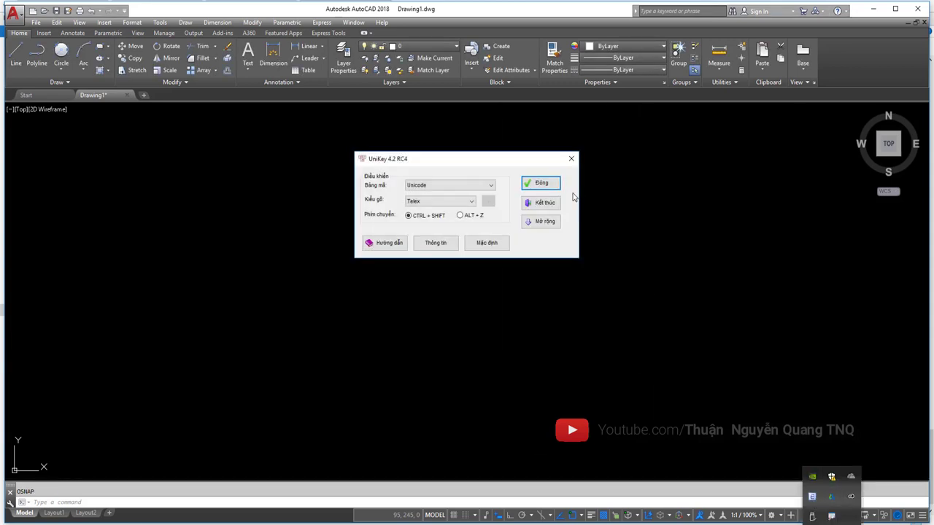
pyautogui.click(550, 187)
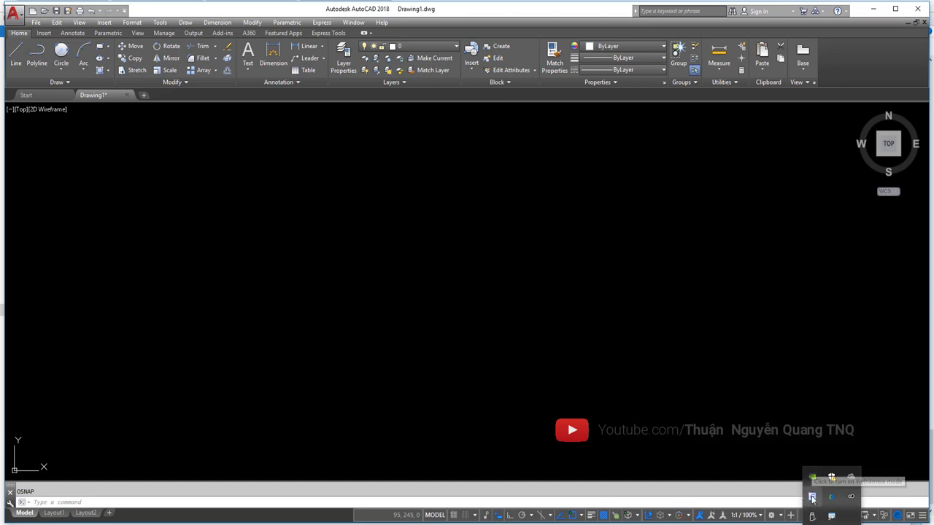
pyautogui.click(396, 248)
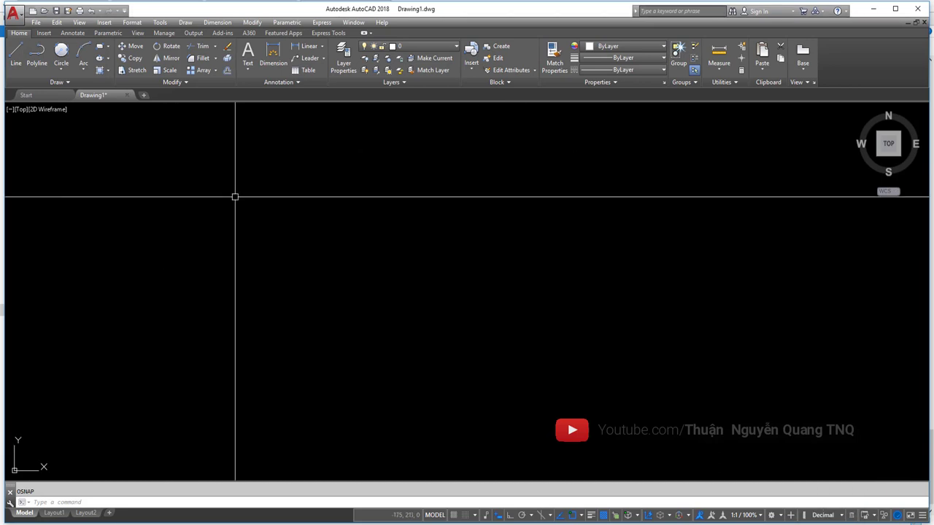
# - Create a new layer named Net Tim with colour 251
pyautogui.write('la')
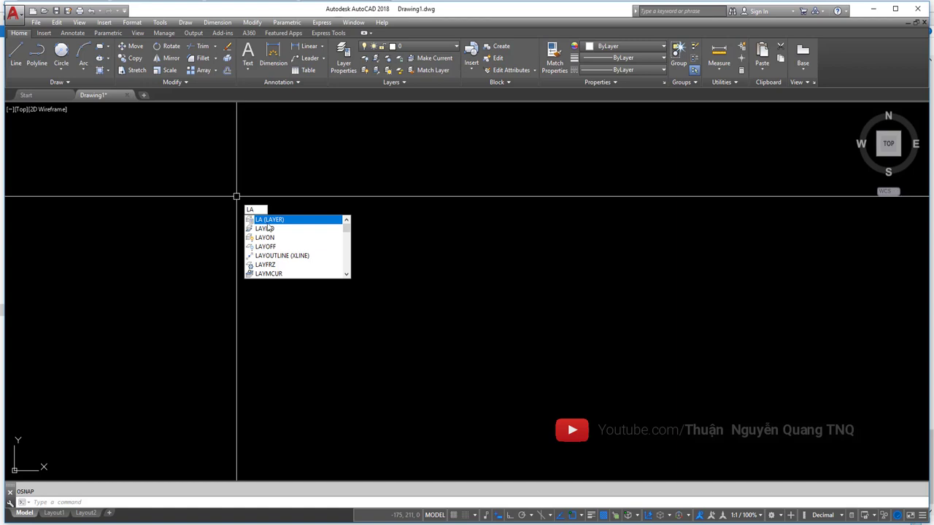
pyautogui.click(275, 220)
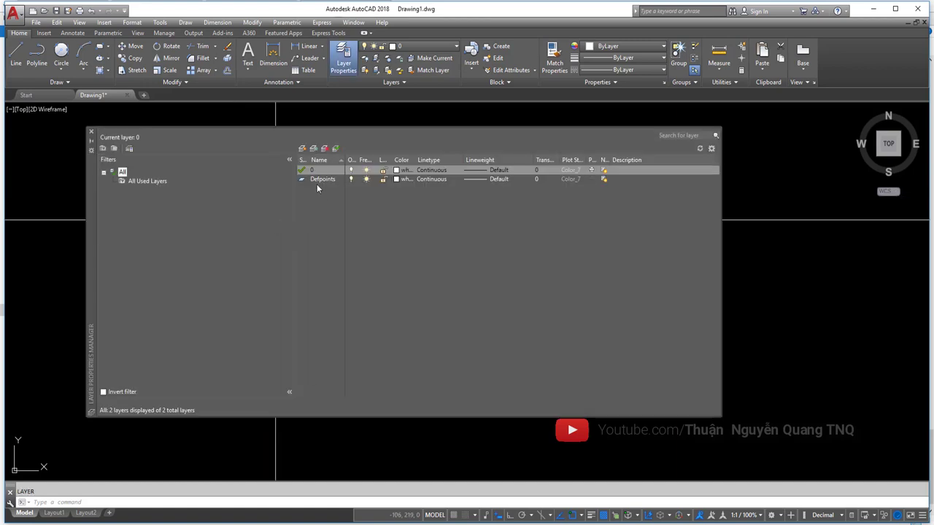
pyautogui.click(303, 149)
pyautogui.write('Net Tim')
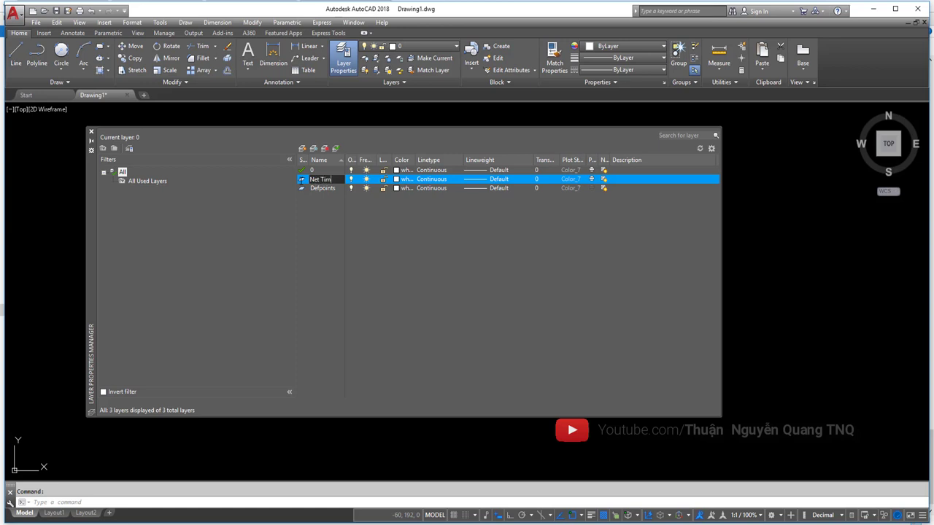
pyautogui.press('Return')
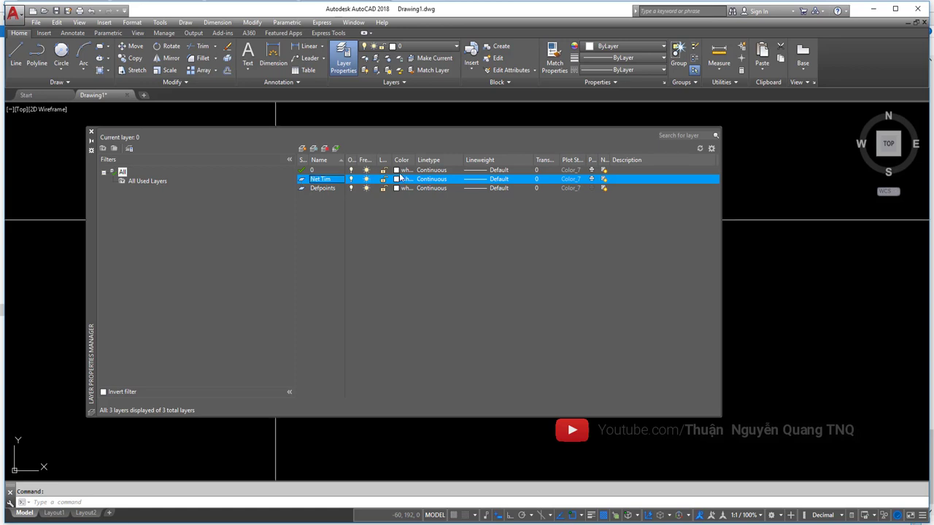
pyautogui.click(400, 178)
pyautogui.click(400, 303)
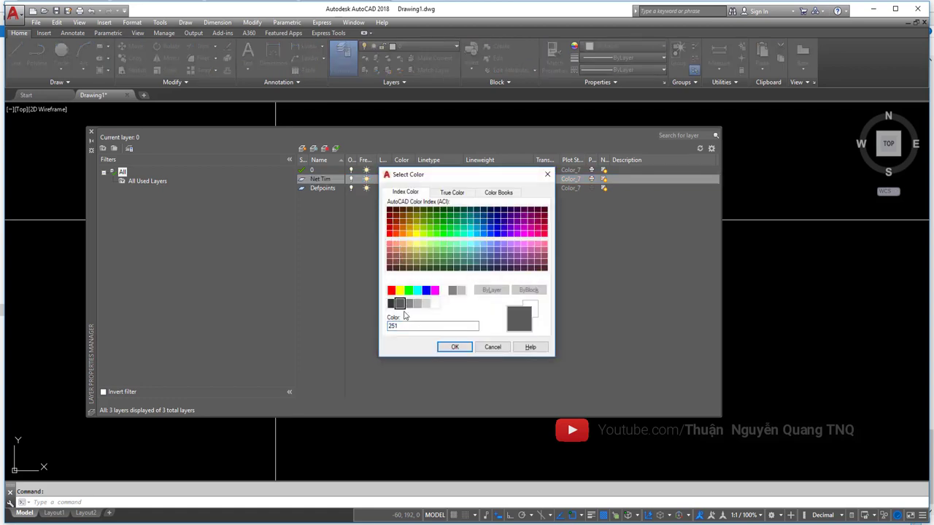
pyautogui.click(455, 347)
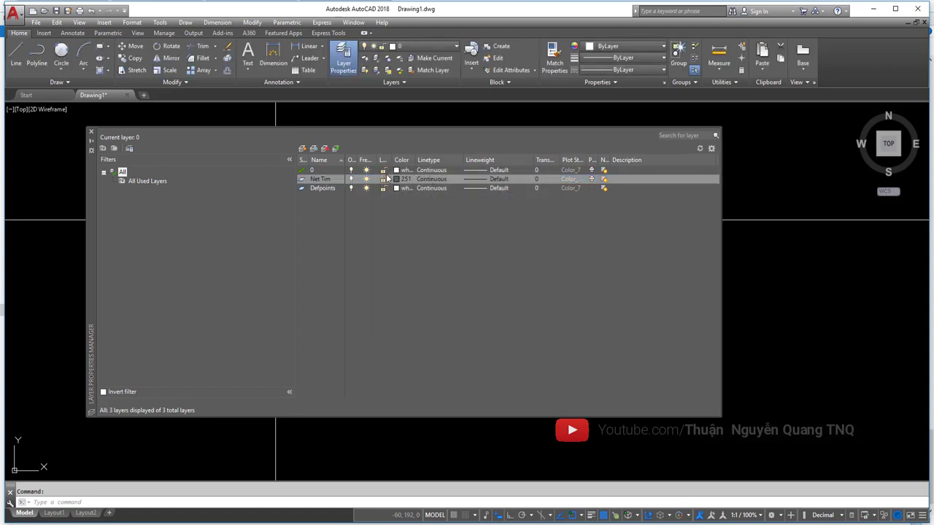
# - Load the ACAD_ISO04W100 linetype and assign it to the Net Tim layer
pyautogui.click(432, 179)
pyautogui.click(495, 351)
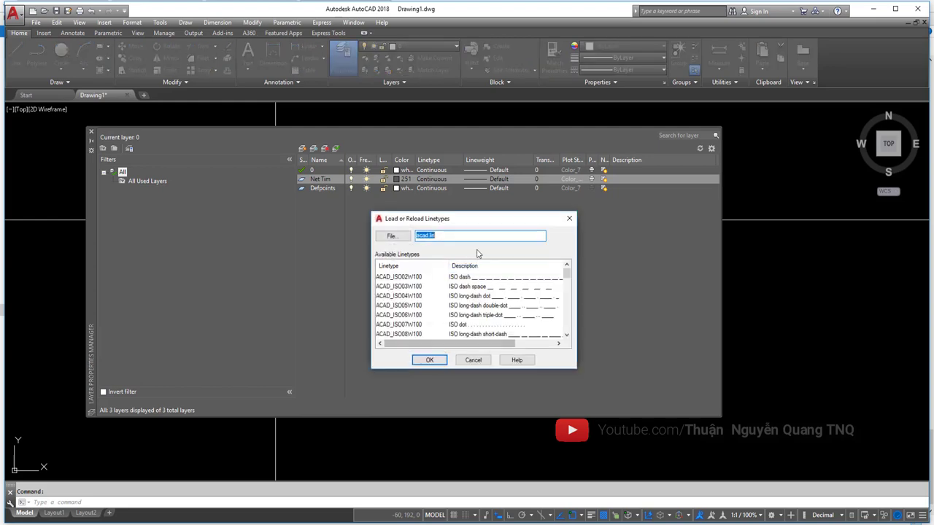
pyautogui.click(500, 297)
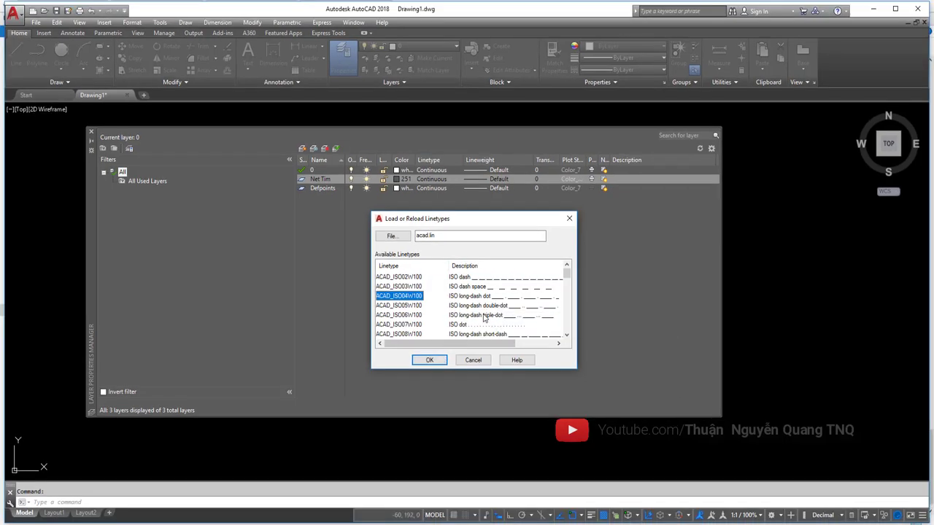
pyautogui.click(431, 359)
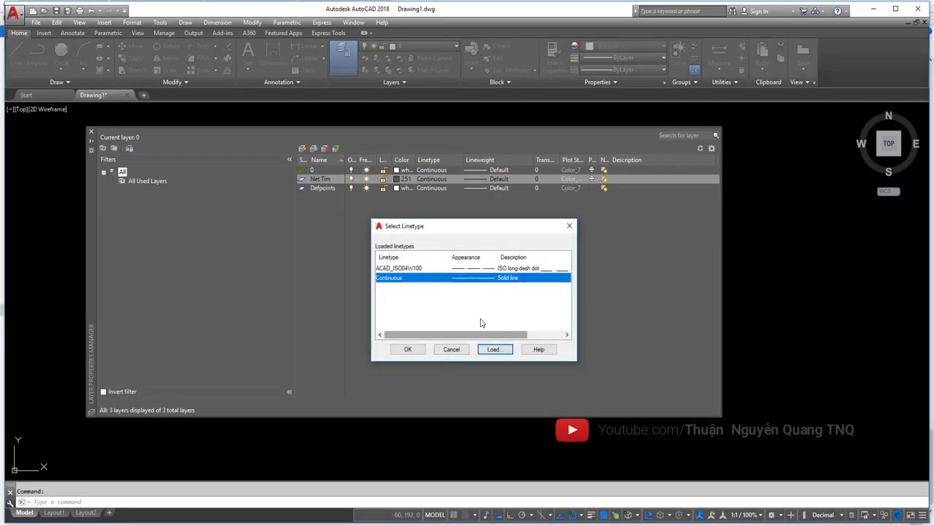
pyautogui.click(473, 269)
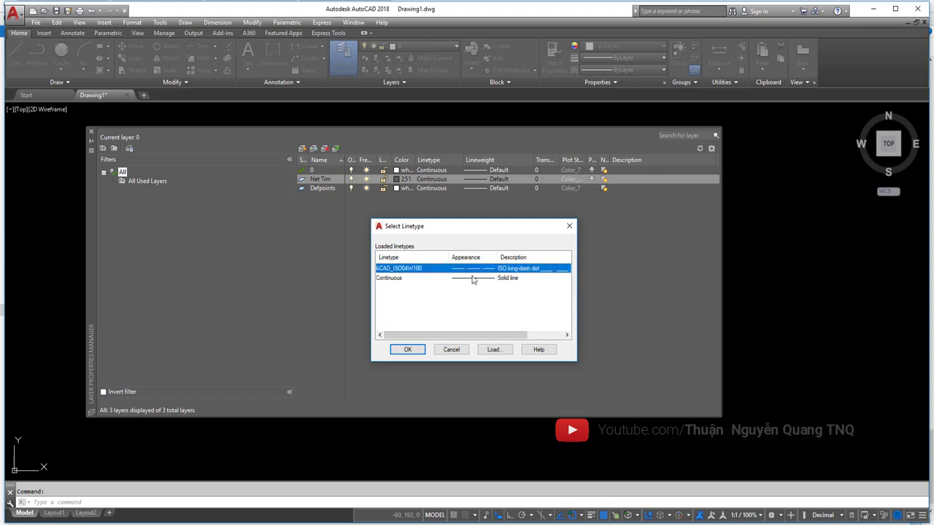
pyautogui.click(410, 349)
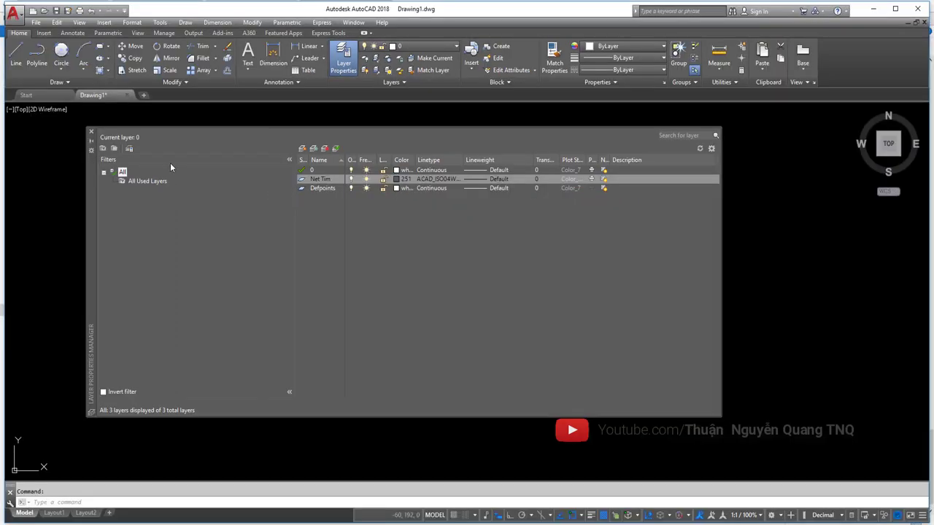
# - Add another new layer and name it Net Cat
pyautogui.click(400, 188)
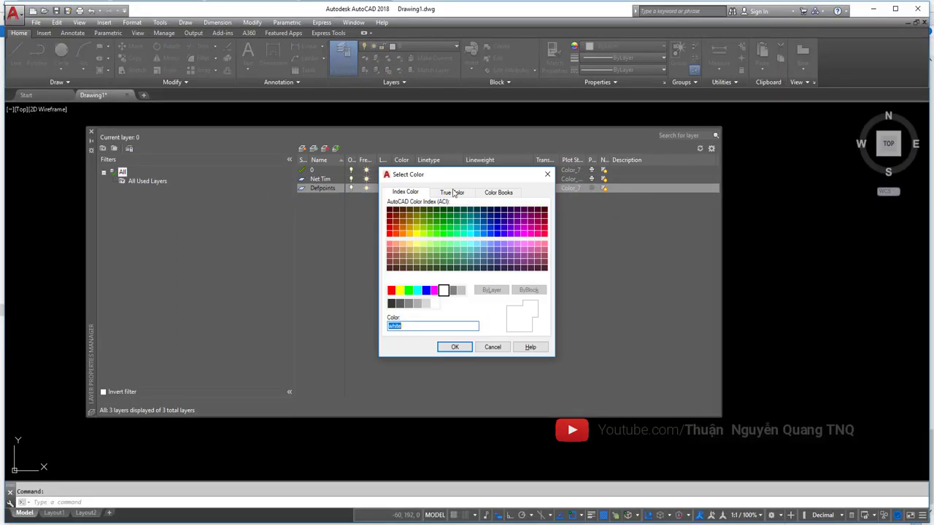
pyautogui.click(547, 173)
pyautogui.click(302, 149)
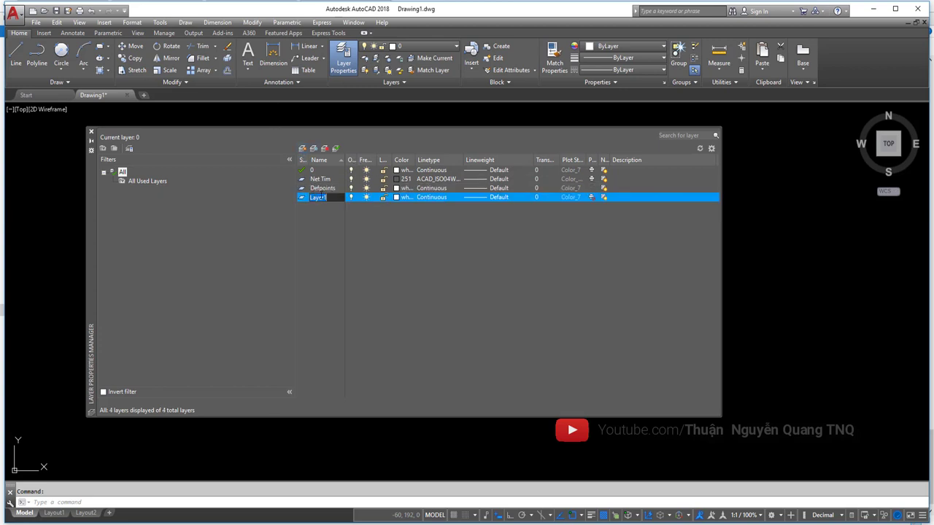
pyautogui.write('Net Cat')
pyautogui.press('Return')
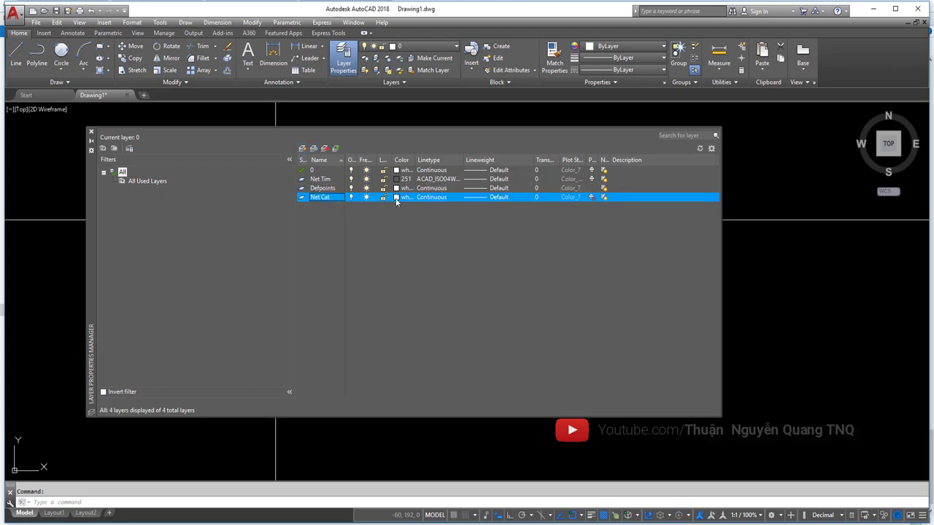
pyautogui.moveTo(413, 159); pyautogui.dragTo(446, 160)
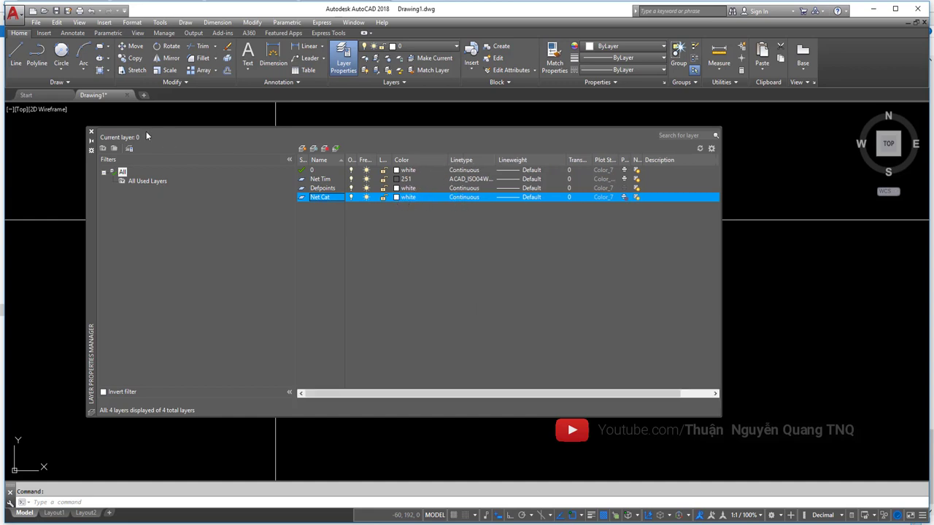
# - Set Net Cat's lineweight to 0.30 mm and close the Layer Properties Manager
pyautogui.click(507, 195)
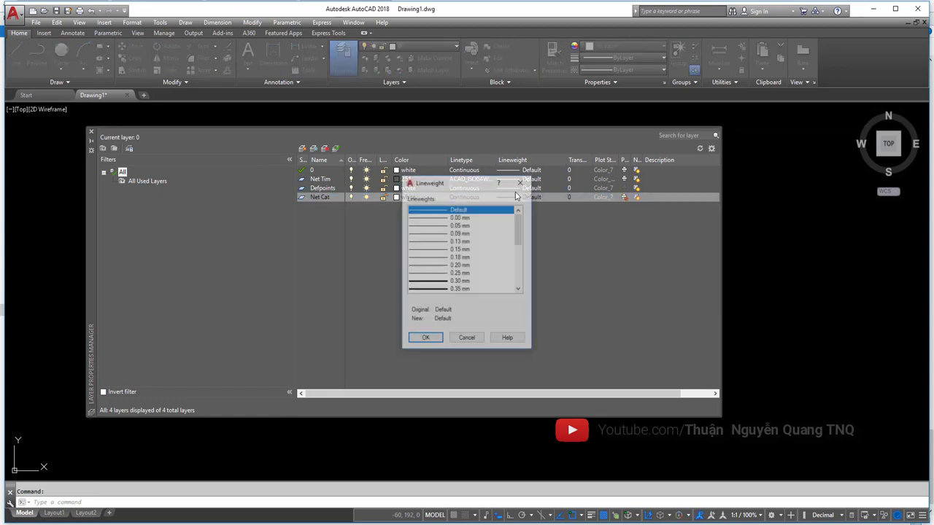
pyautogui.click(454, 282)
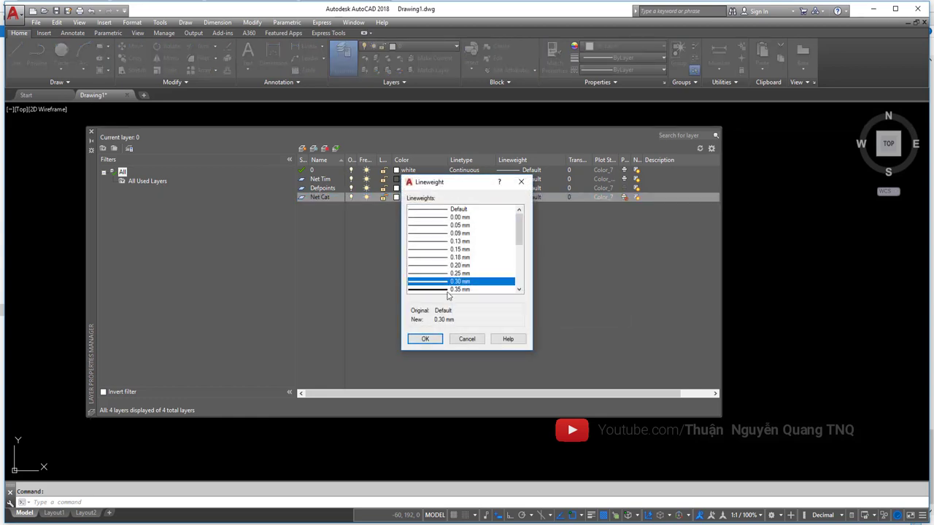
pyautogui.click(425, 339)
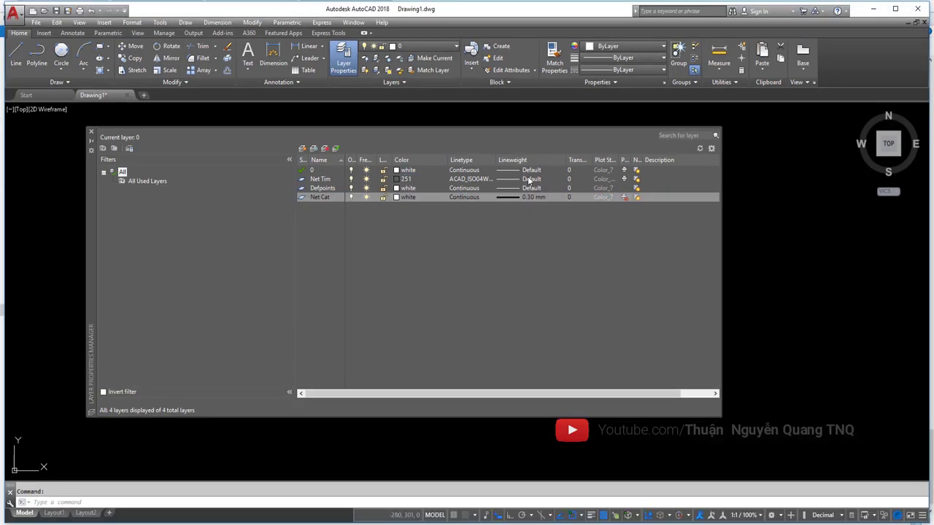
pyautogui.click(92, 132)
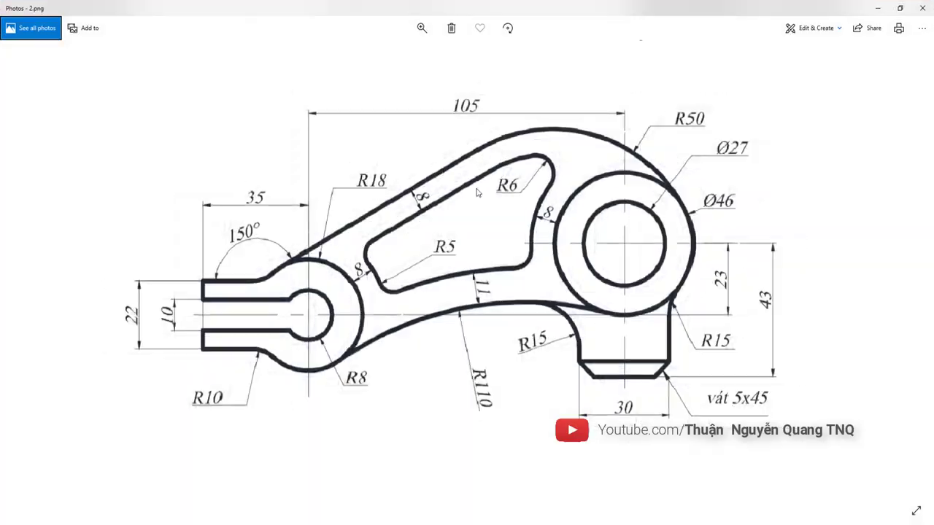
# - In the reference image, draw red marks over the 105 dimension, the overall width and the 22 height
pyautogui.hotkey('alt', 'Tab')
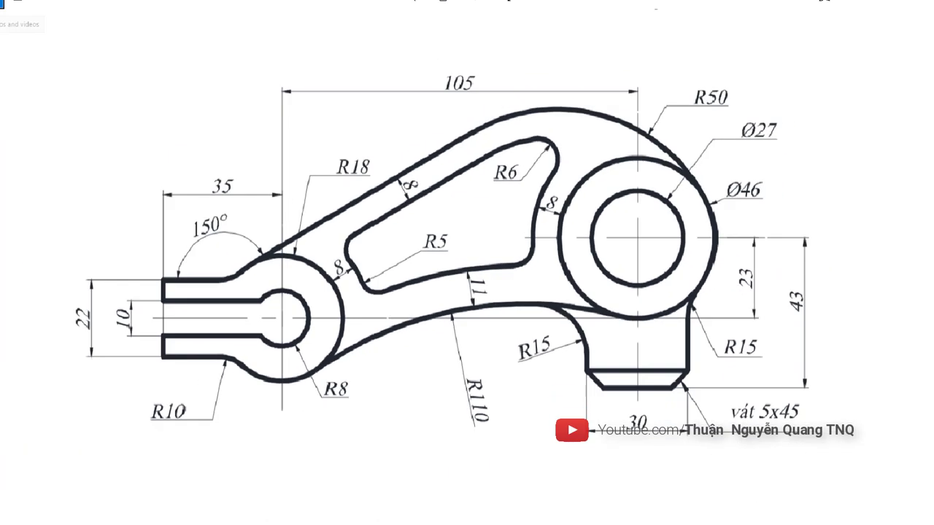
pyautogui.moveTo(288, 82); pyautogui.dragTo(628, 81)
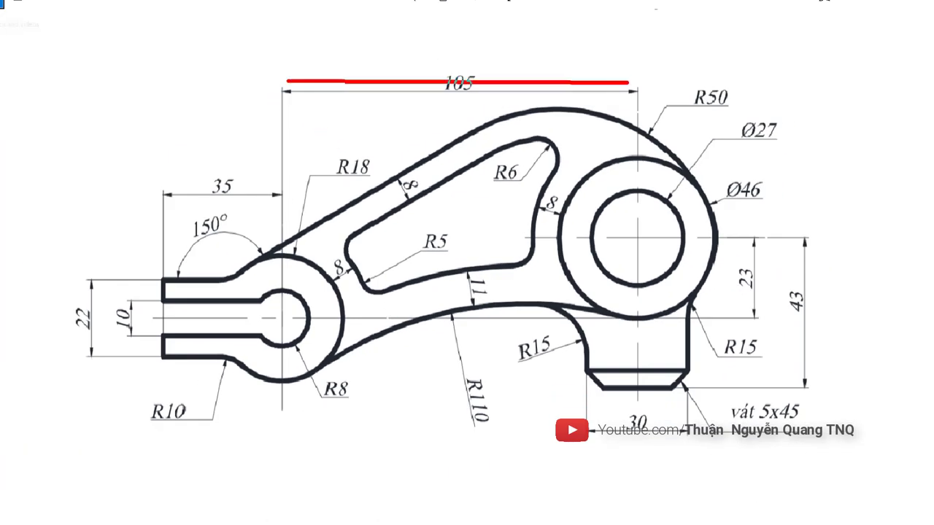
pyautogui.moveTo(106, 62); pyautogui.dragTo(810, 61)
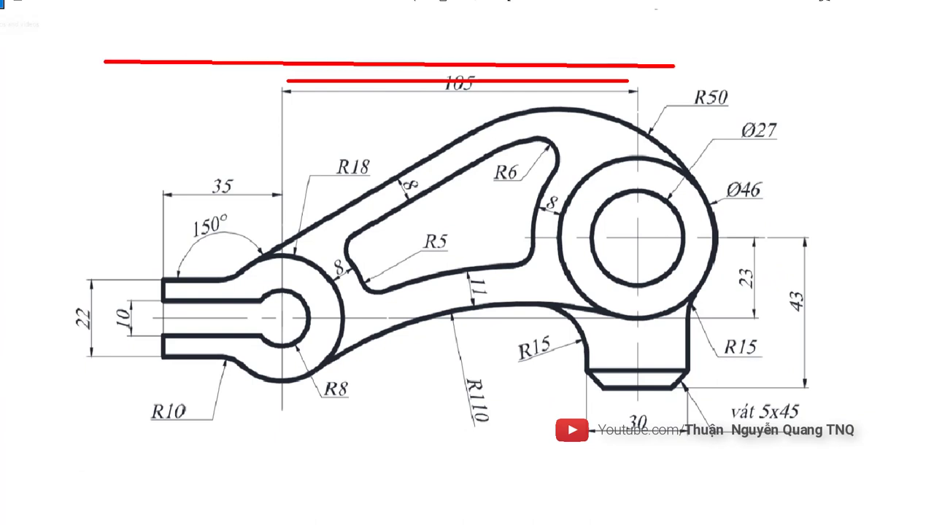
pyautogui.moveTo(758, 315); pyautogui.dragTo(762, 350)
pyautogui.moveTo(105, 255); pyautogui.dragTo(107, 316)
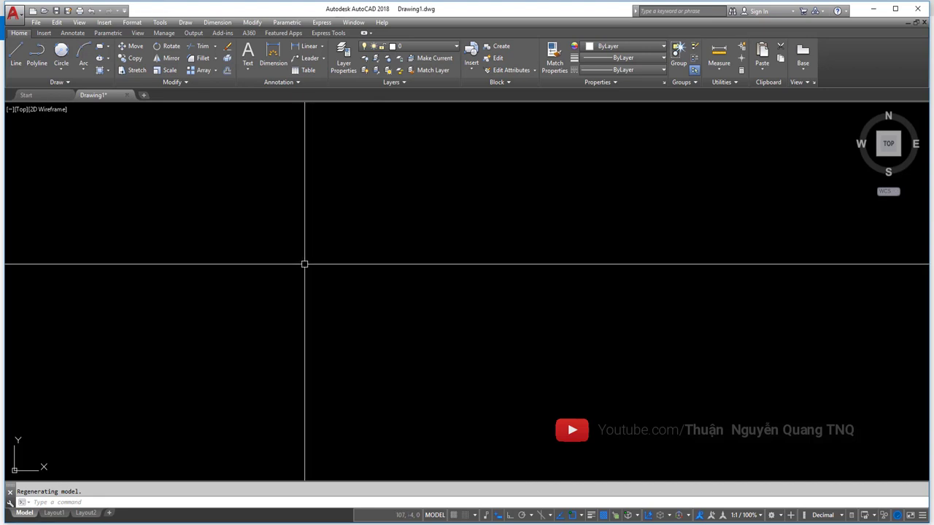
# - Draw a horizontal line 1520 long with ortho (F8) on
pyautogui.write('l')
pyautogui.press('Return')
pyautogui.click(248, 290)
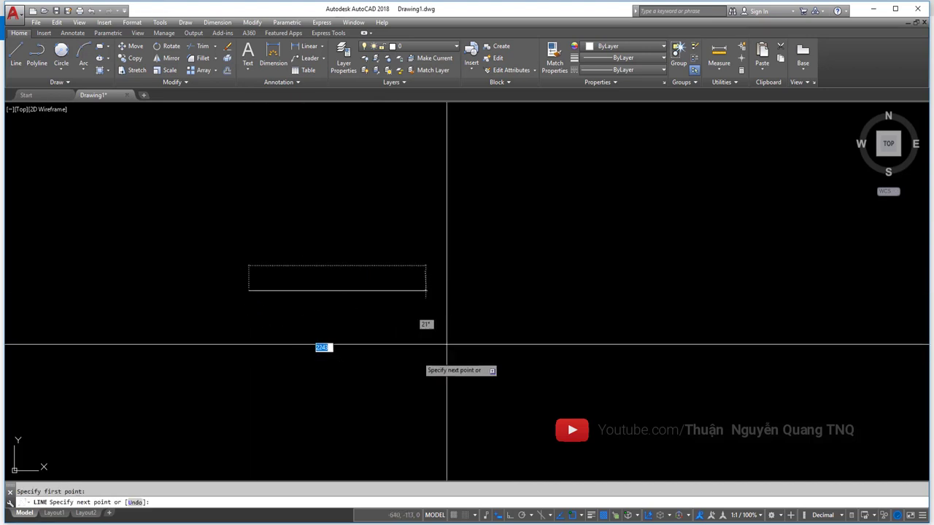
pyautogui.press('F8')
pyautogui.write('1520')
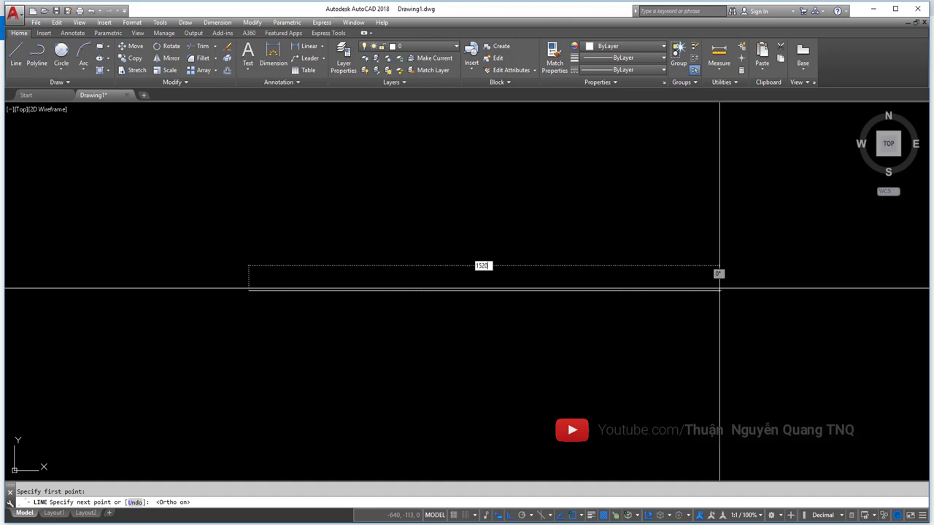
pyautogui.press('Return')
pyautogui.press('Return')
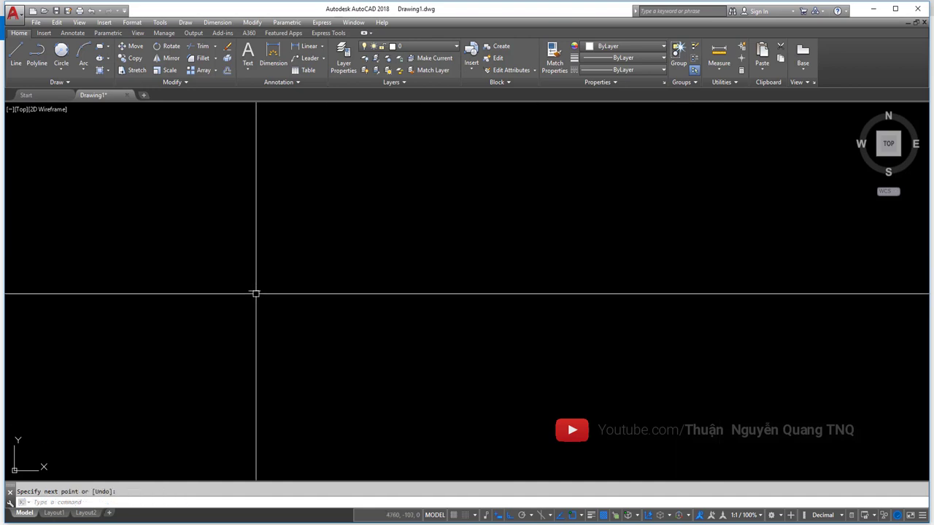
pyautogui.scroll(5, 238, 295)
pyautogui.scroll(5, 291, 274)
pyautogui.moveTo(338, 254); pyautogui.dragTo(421, 260, button='middle')
pyautogui.click(442, 236)
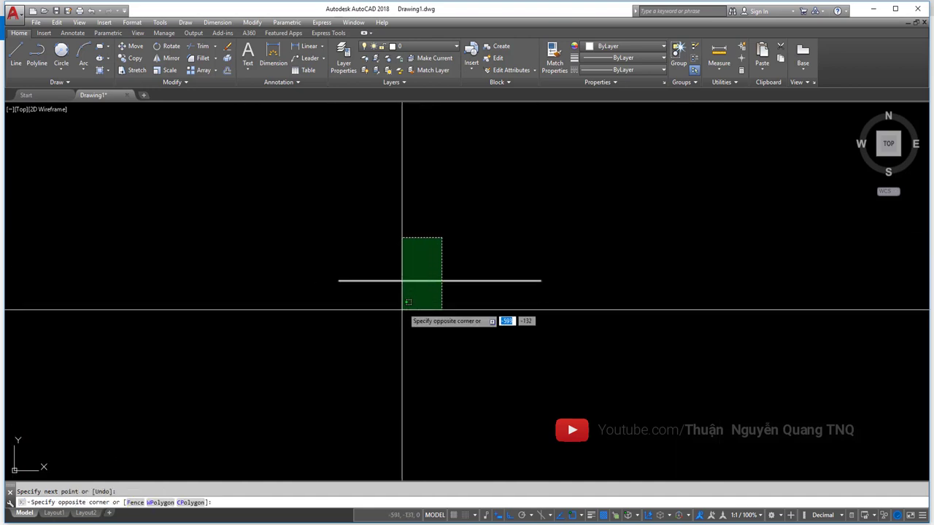
pyautogui.press('Escape')
# - Draw a vertical line crossing the horizontal line near its left end
pyautogui.scroll(2, 438, 258)
pyautogui.click(438, 257)
pyautogui.press('Escape')
pyautogui.click(496, 236)
pyautogui.click(485, 321)
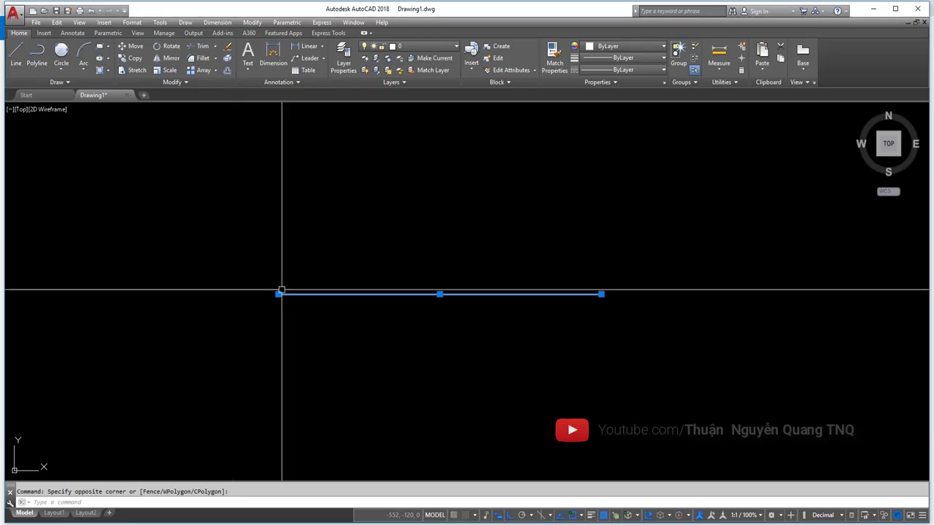
pyautogui.moveTo(279, 292); pyautogui.dragTo(295, 329, button='middle')
pyautogui.scroll(-4, 312, 310)
pyautogui.press('l')
pyautogui.press('Return')
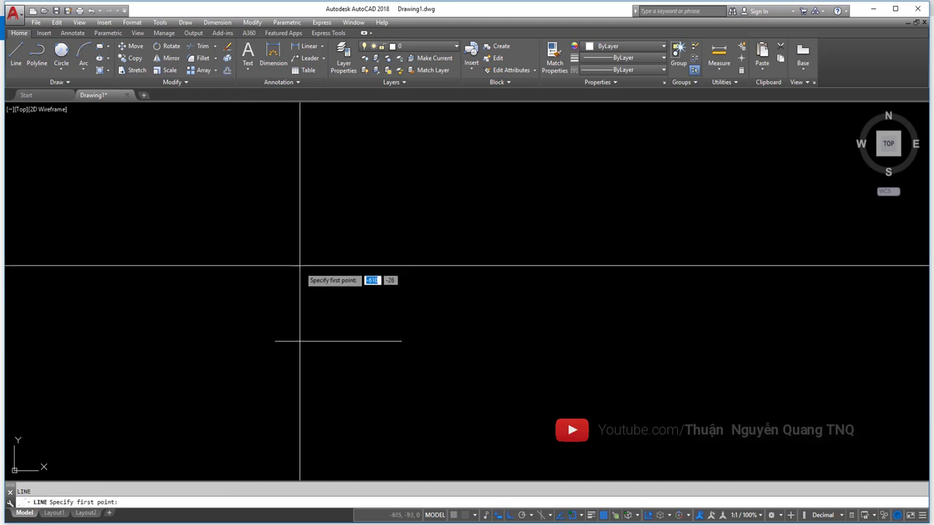
pyautogui.click(291, 266)
pyautogui.click(290, 380)
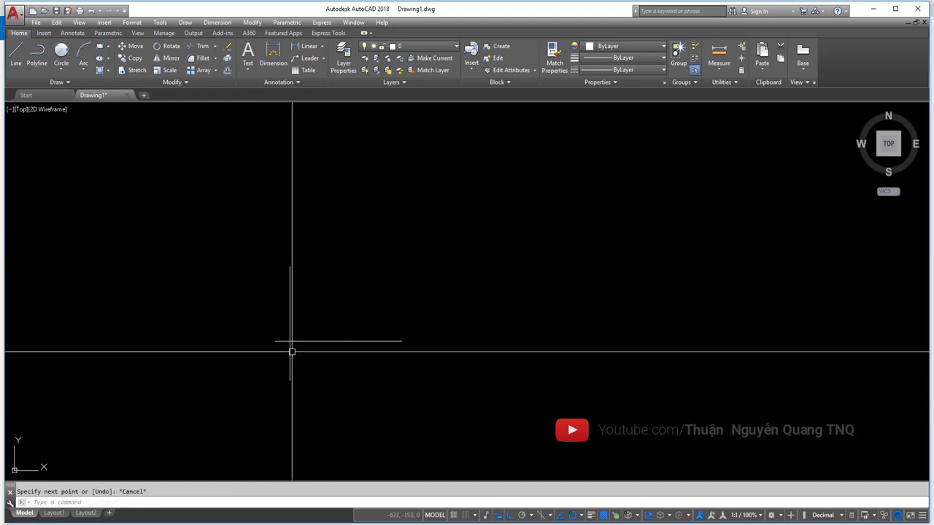
pyautogui.press('Escape')
pyautogui.scroll(4, 291, 335)
# - Offset the vertical line 105 to the right
pyautogui.write('o')
pyautogui.press('Return')
pyautogui.write('105')
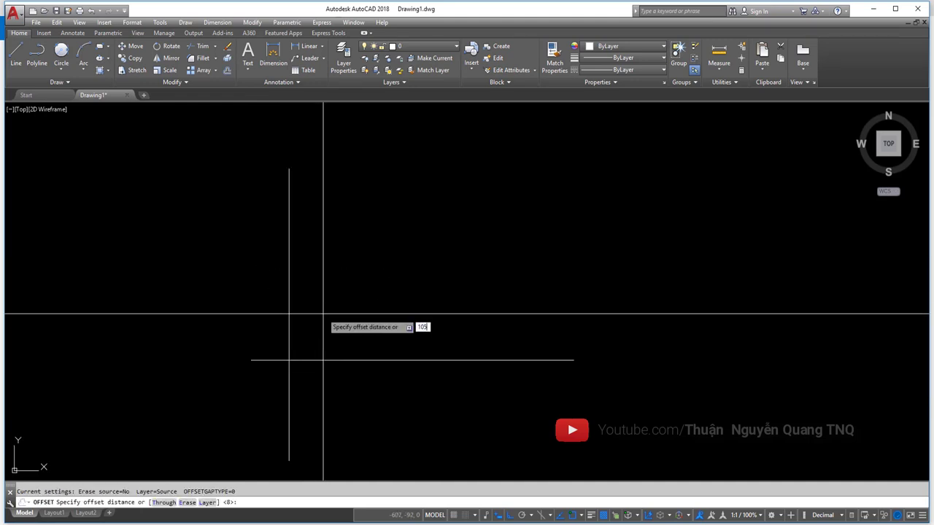
pyautogui.press('Return')
pyautogui.click(291, 287)
pyautogui.click(430, 286)
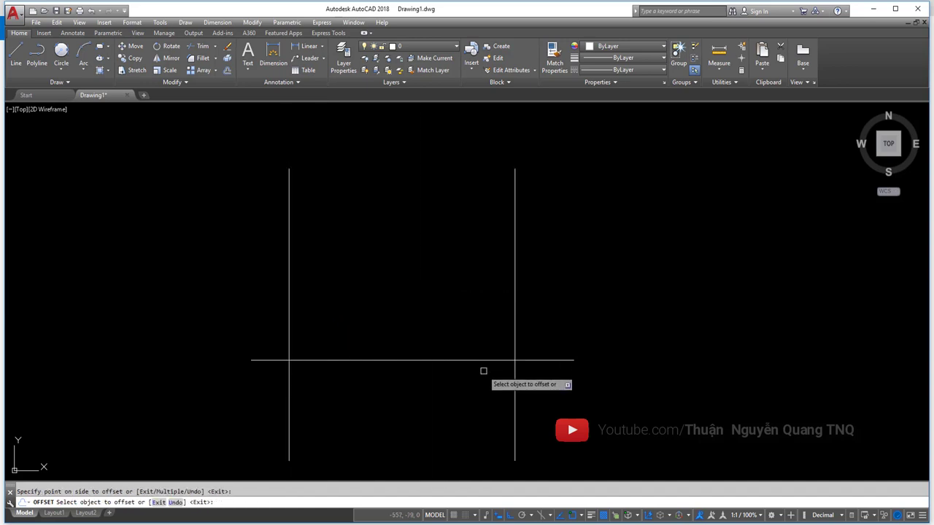
pyautogui.moveTo(498, 366); pyautogui.dragTo(500, 306, button='middle')
pyautogui.press('Escape')
# - Stretch the horizontal line's right end past the second vertical line
pyautogui.click(500, 306)
pyautogui.click(250, 243)
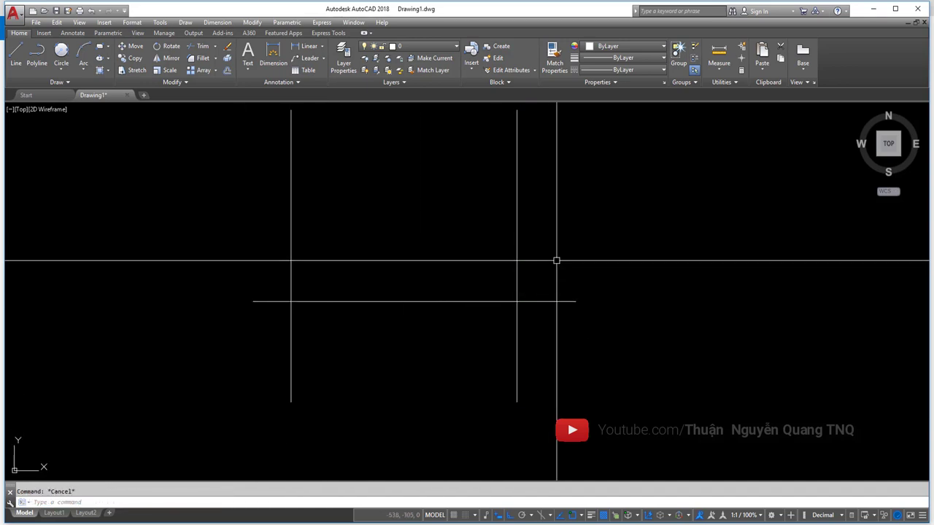
pyautogui.click(616, 343)
pyautogui.click(584, 271)
pyautogui.write('s')
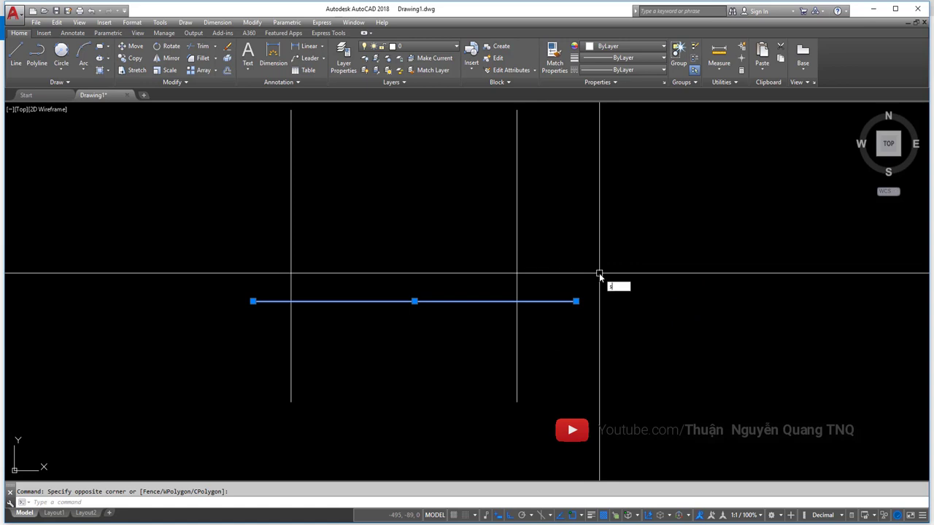
pyautogui.press('Return')
pyautogui.click(600, 271)
# - Stretch the horizontal line's left end past the first vertical line
pyautogui.click(617, 271)
pyautogui.click(265, 332)
pyautogui.click(209, 259)
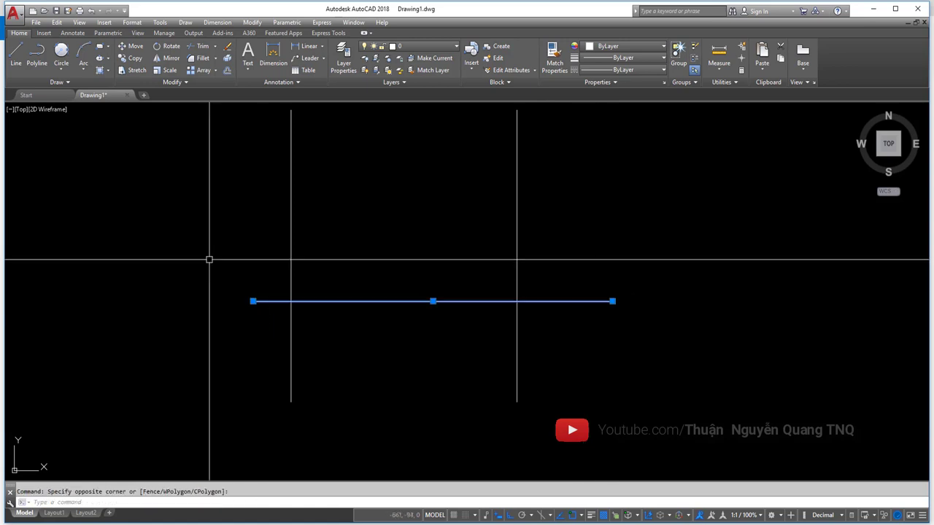
pyautogui.click(209, 260)
pyautogui.press('Return')
pyautogui.click(240, 236)
pyautogui.scroll(-3, 371, 263)
pyautogui.moveTo(406, 250); pyautogui.dragTo(403, 279, button='middle')
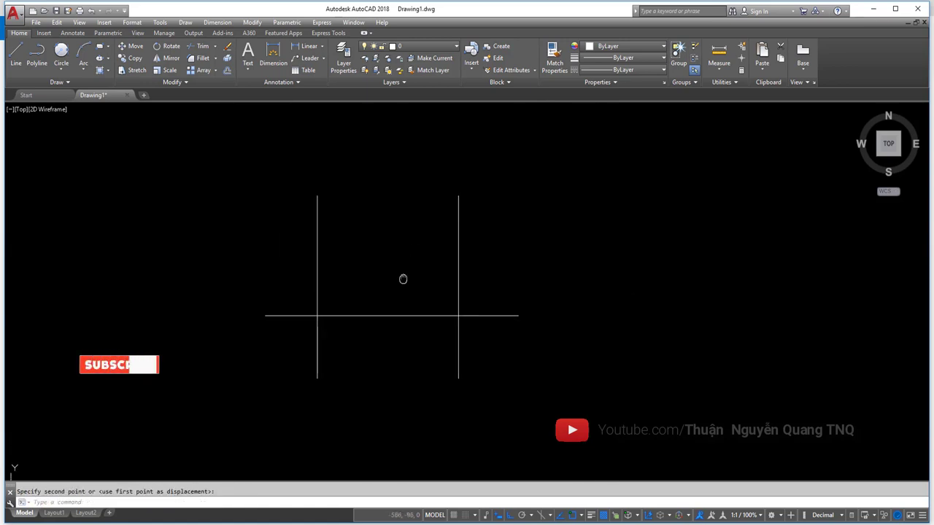
pyautogui.scroll(-1, 402, 338)
pyautogui.scroll(1, 398, 287)
pyautogui.click(519, 268)
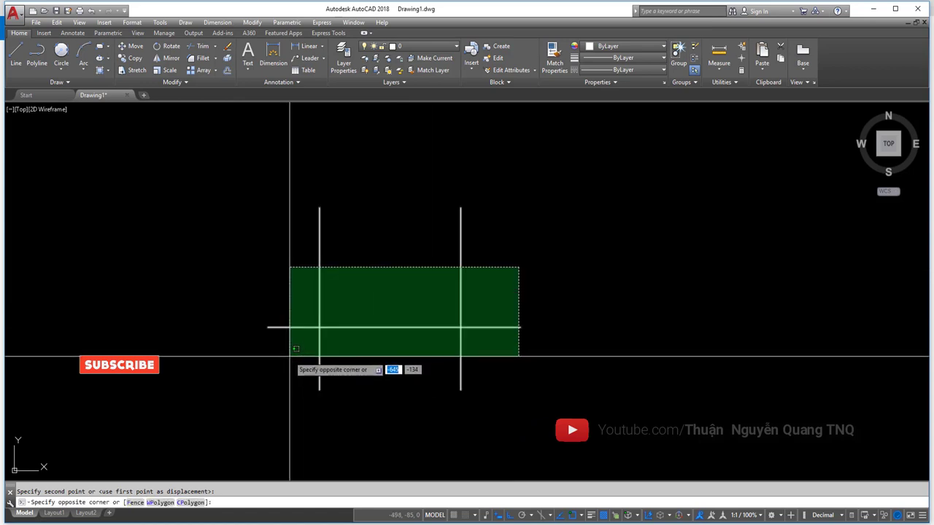
pyautogui.press('Escape')
# - Move the three construction lines onto the Net Tim layer
pyautogui.click(318, 369)
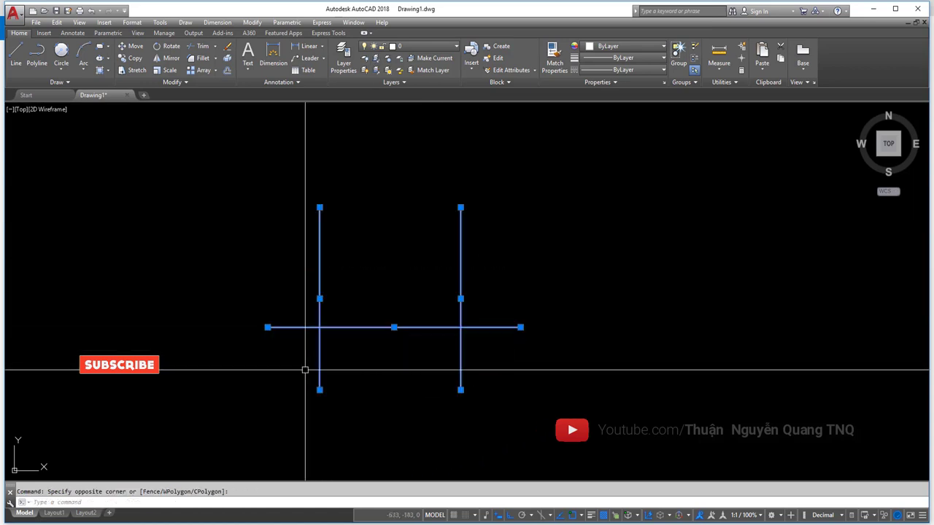
pyautogui.click(417, 47)
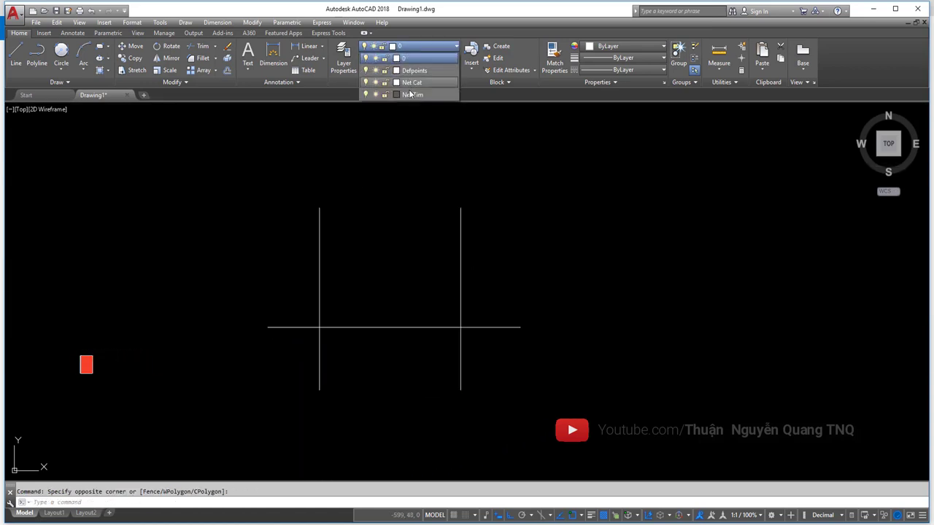
pyautogui.click(412, 89)
pyautogui.press('Escape')
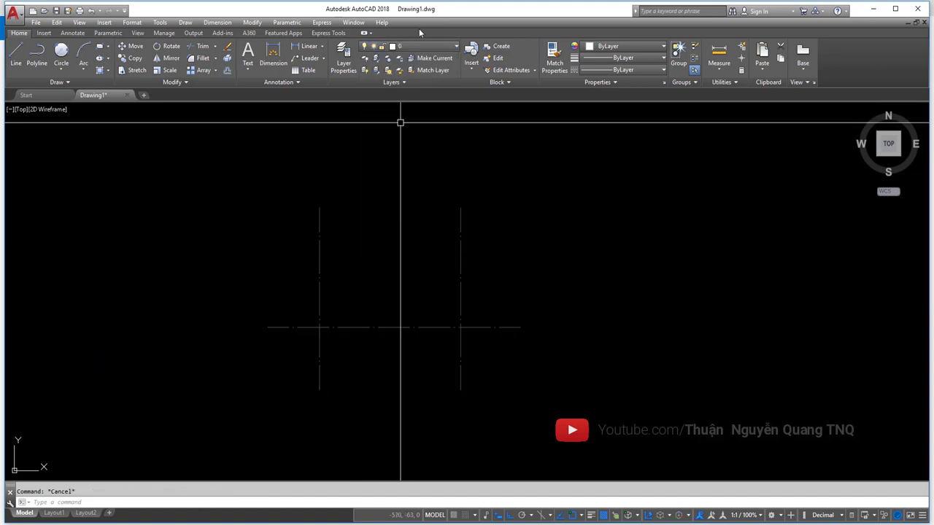
# - Make Net Tim the current layer and reselect the three centerlines
pyautogui.click(430, 48)
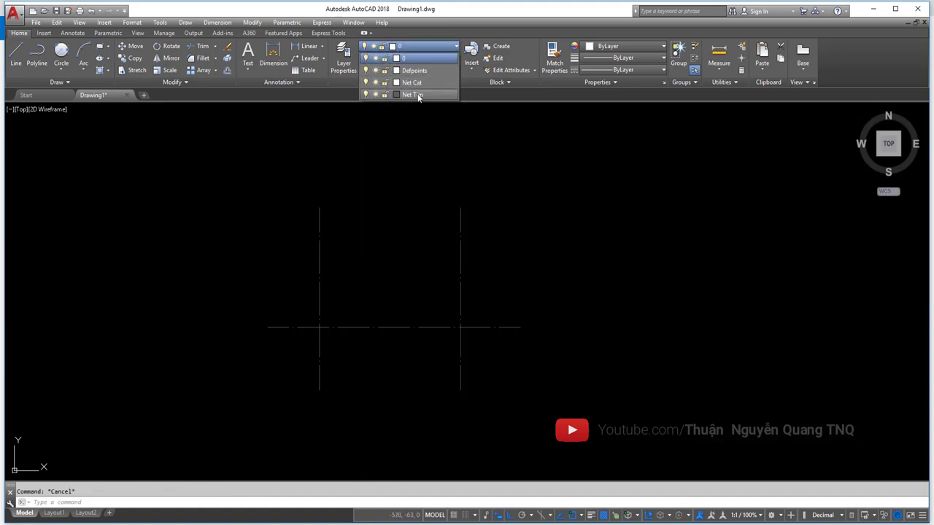
pyautogui.click(417, 95)
pyautogui.click(486, 250)
pyautogui.press('Escape')
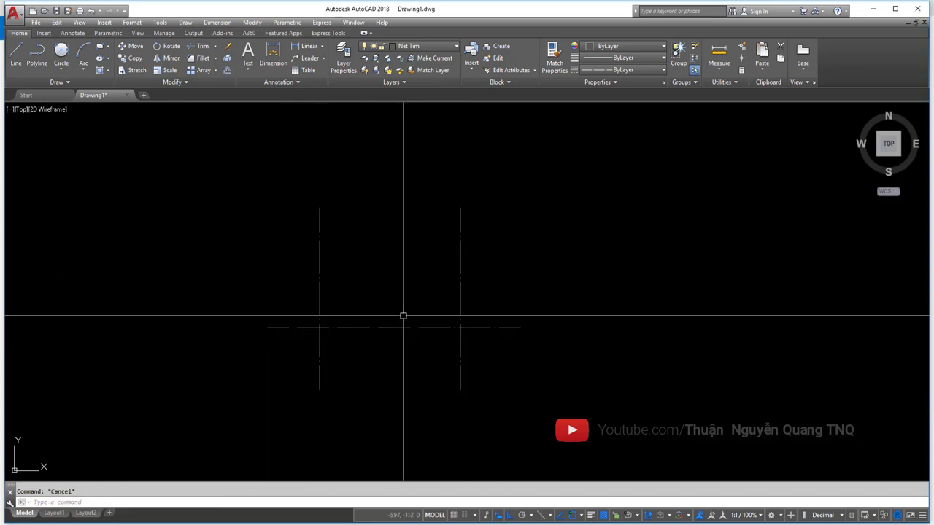
pyautogui.scroll(2, 402, 314)
pyautogui.moveTo(409, 310); pyautogui.dragTo(436, 285, button='middle')
pyautogui.click(528, 262)
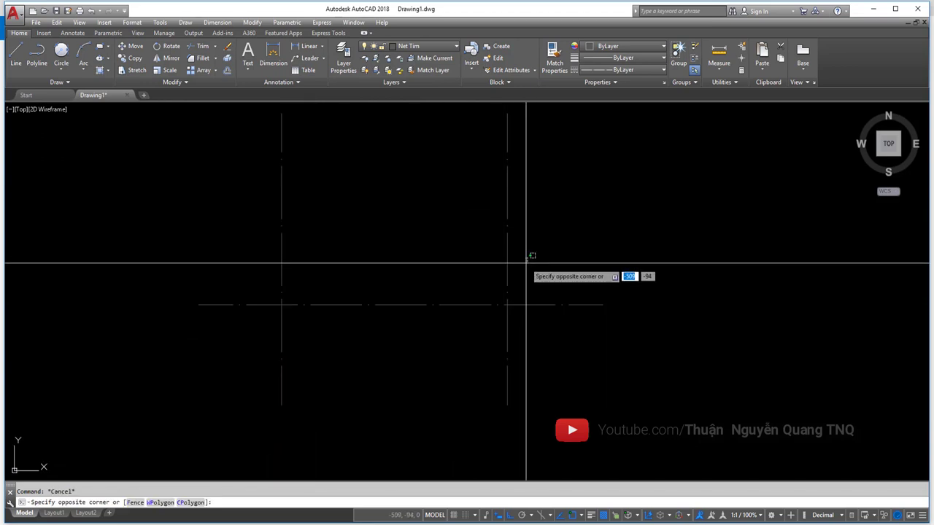
pyautogui.press('Escape')
pyautogui.click(558, 227)
pyautogui.click(257, 339)
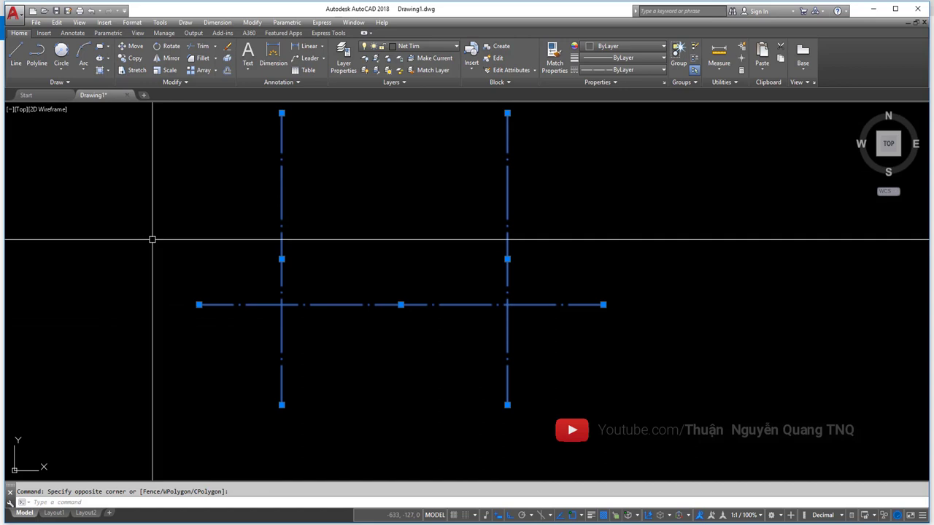
# - Open the Properties palette beside the drawing and try selecting the centre lines
pyautogui.hotkey('ctrl', '1')
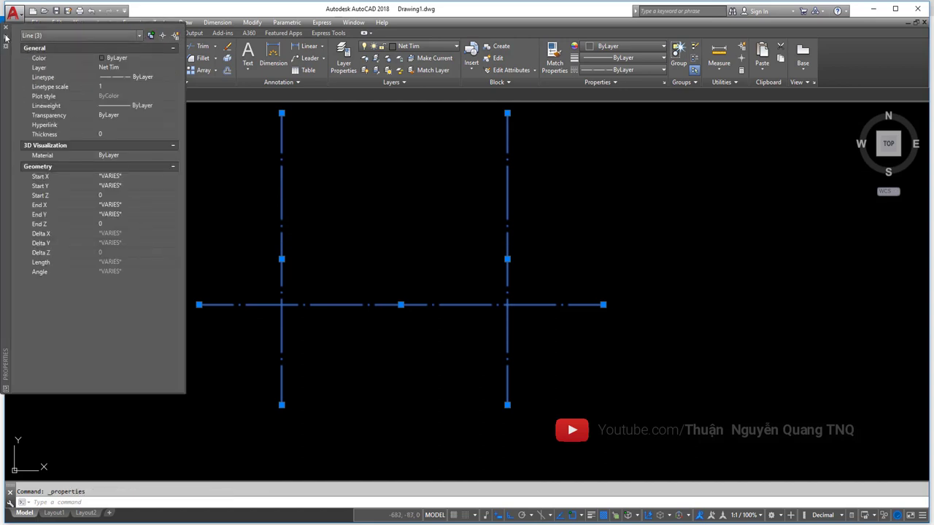
pyautogui.moveTo(3, 68); pyautogui.dragTo(61, 146)
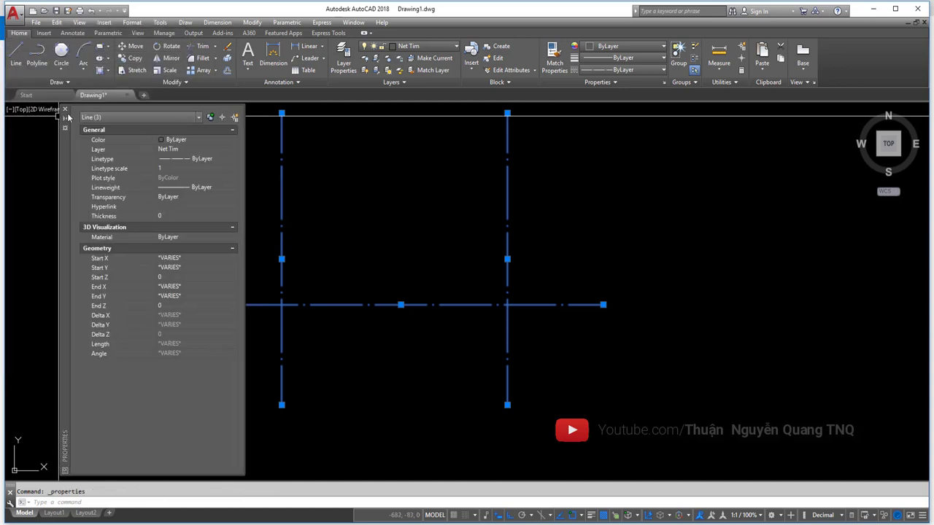
pyautogui.click(65, 111)
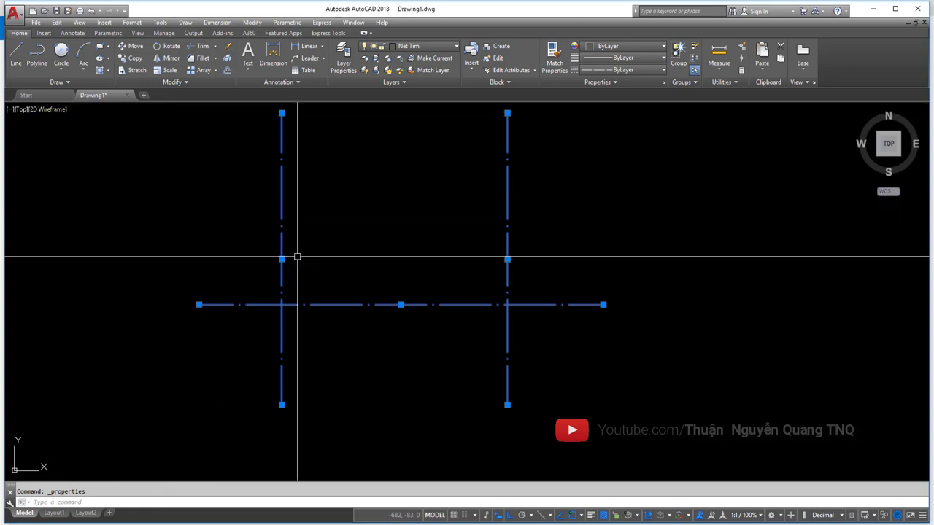
pyautogui.press('Escape')
pyautogui.click(579, 216)
pyautogui.click(239, 335)
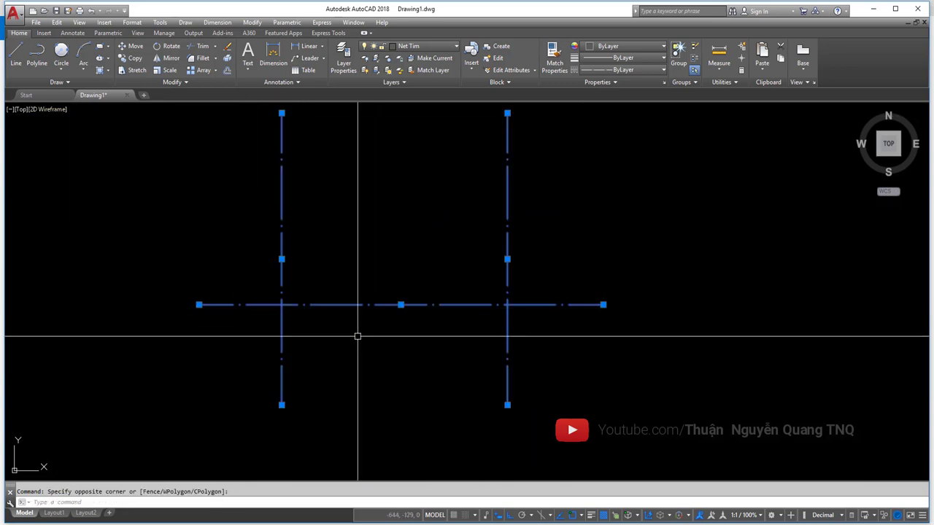
pyautogui.press('Escape')
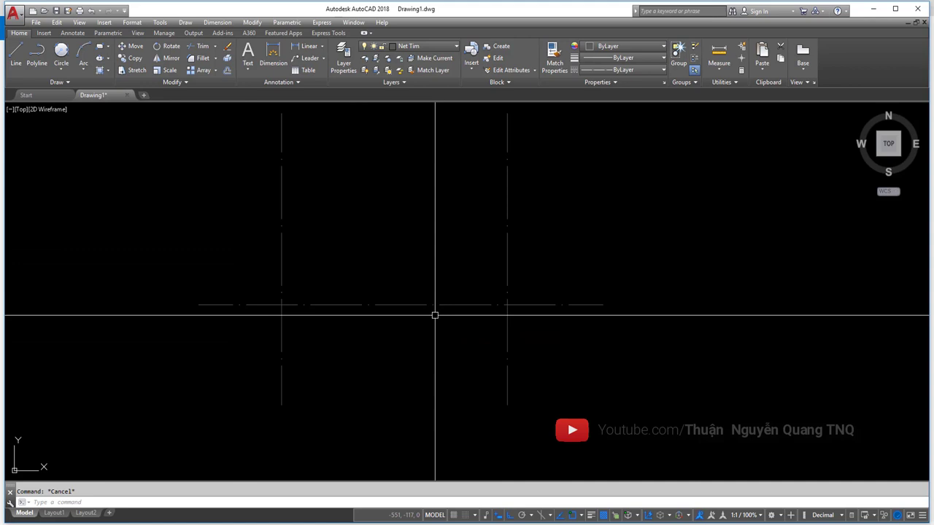
pyautogui.write('CH')
pyautogui.press('Return')
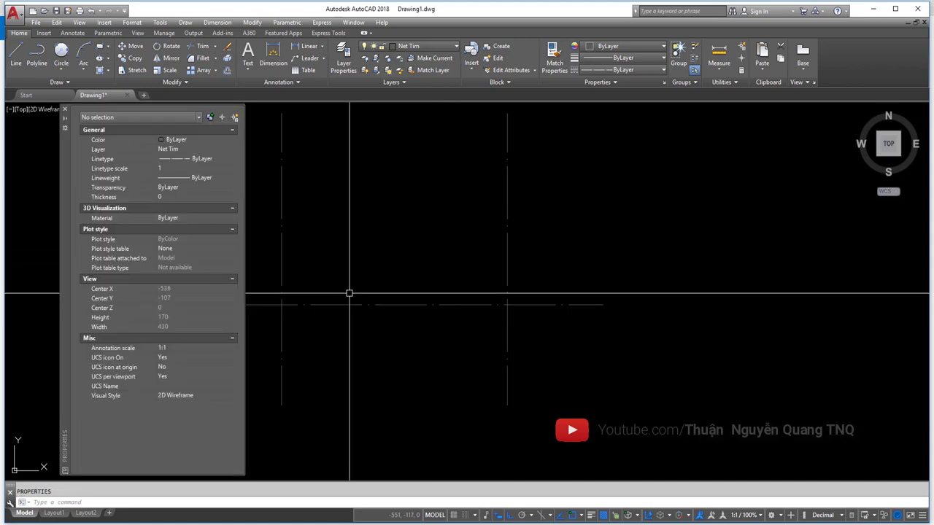
pyautogui.moveTo(62, 148); pyautogui.dragTo(27, 154)
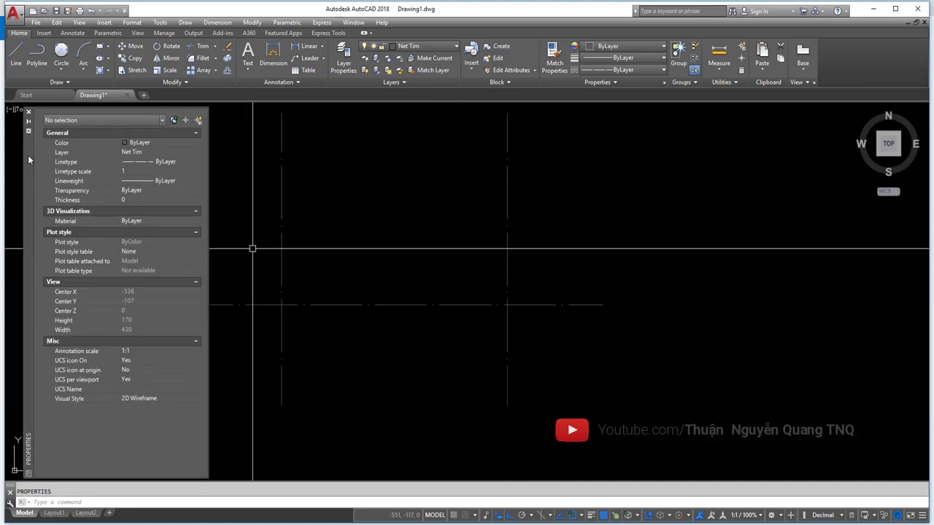
pyautogui.click(29, 114)
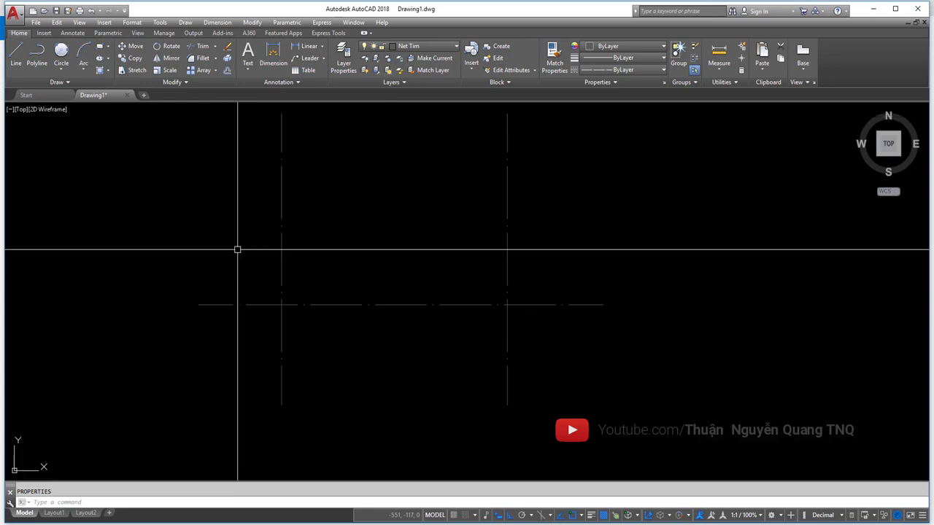
pyautogui.moveTo(236, 250); pyautogui.dragTo(240, 276, button='middle')
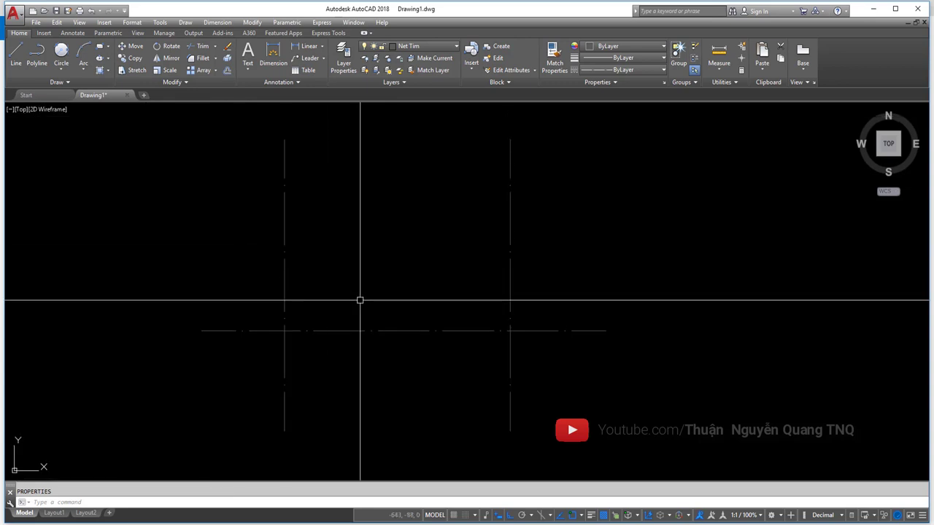
# - With Properties open via MO, window-select the three dash-dot centre lines
pyautogui.write('MO')
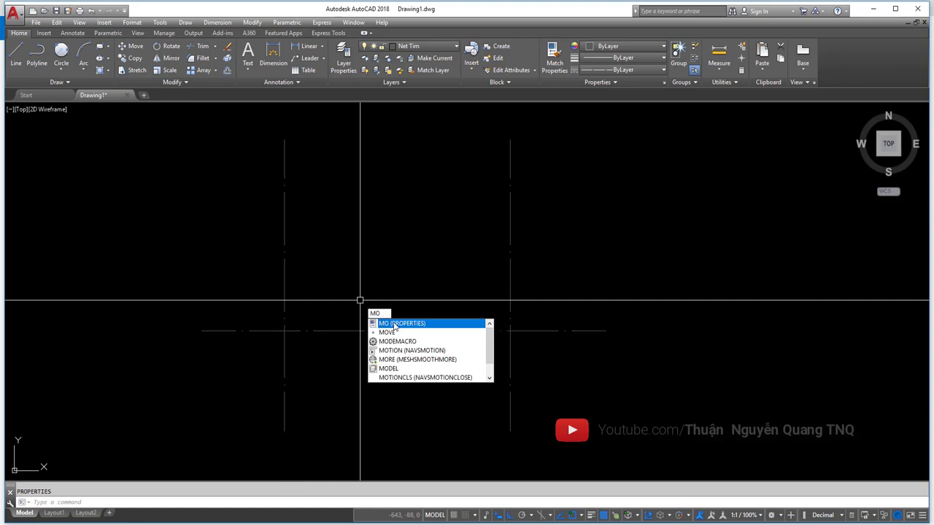
pyautogui.click(394, 326)
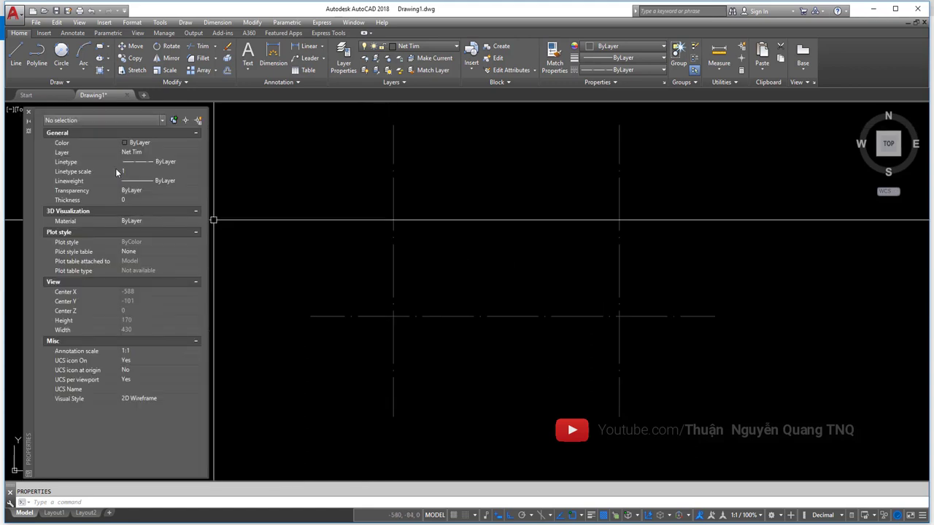
pyautogui.click(662, 224)
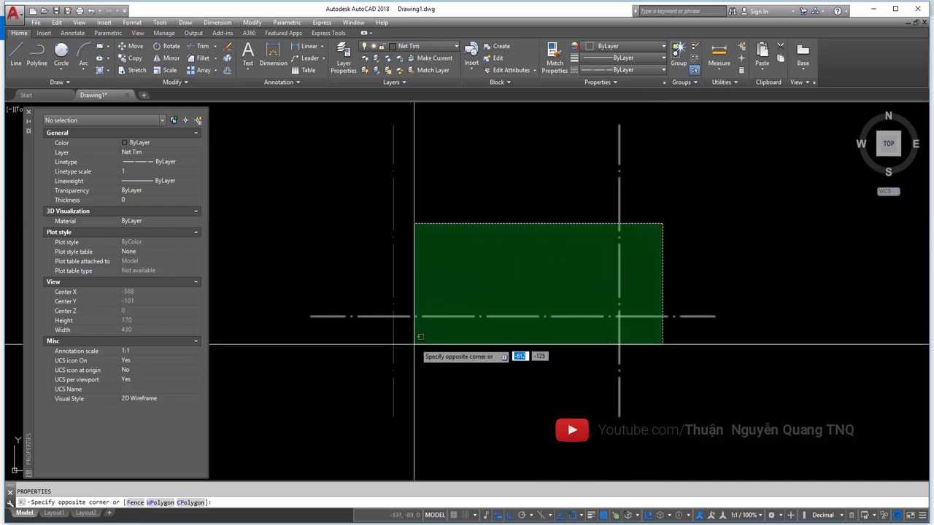
pyautogui.click(370, 362)
pyautogui.click(670, 236)
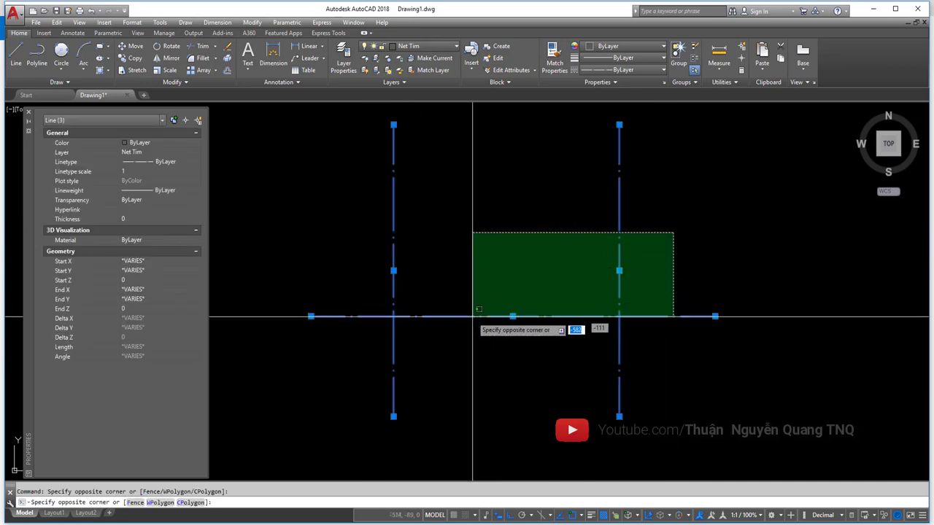
pyautogui.click(402, 339)
pyautogui.click(696, 235)
pyautogui.click(389, 350)
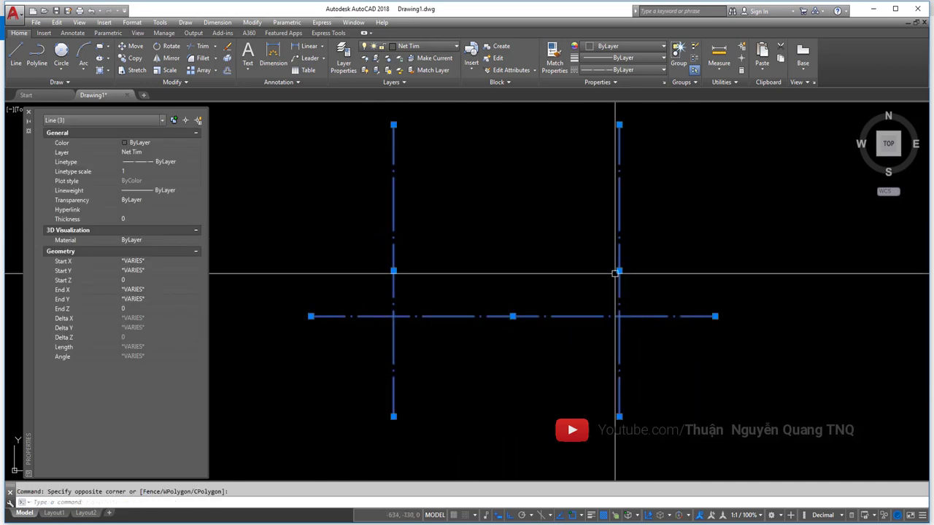
pyautogui.click(687, 228)
pyautogui.click(390, 336)
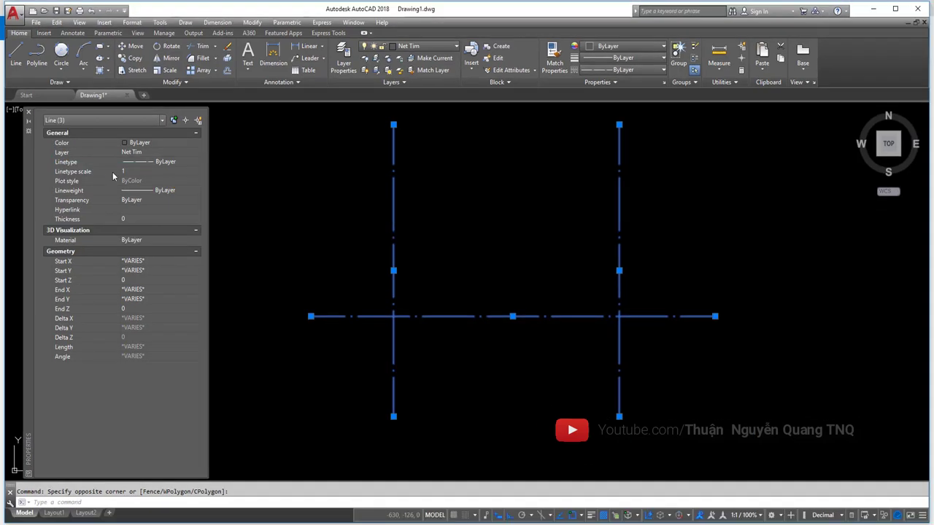
# - Change the Linetype scale of the three centre lines for a finer dash pattern
pyautogui.click(156, 172)
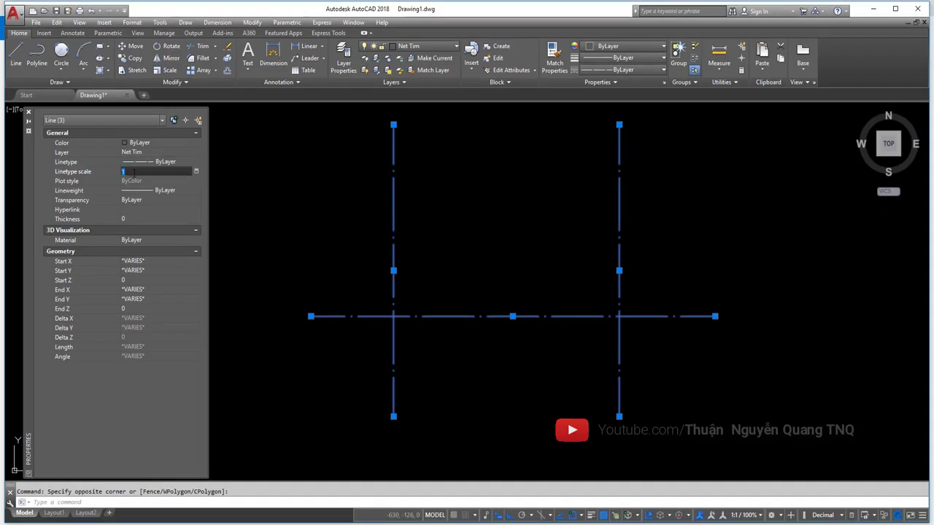
pyautogui.doubleClick(145, 171)
pyautogui.press('Escape')
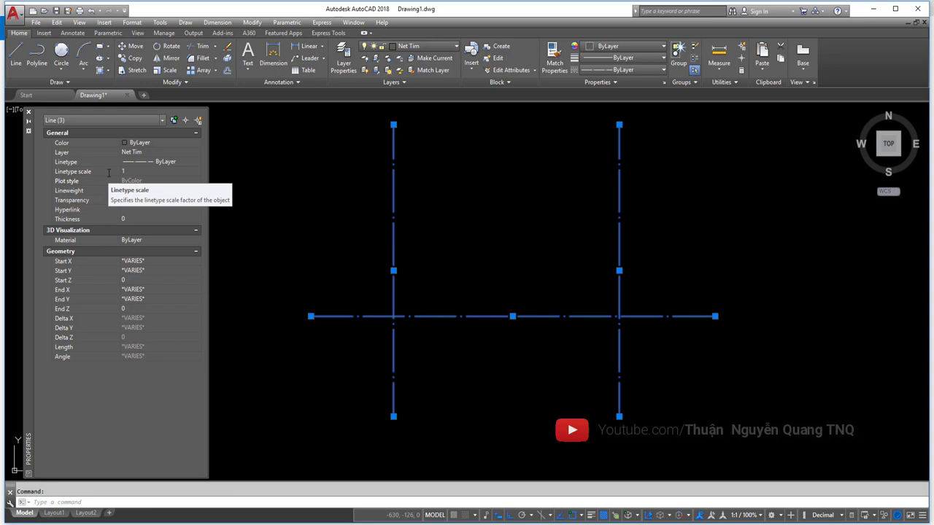
pyautogui.write('0.')
pyautogui.press('Return')
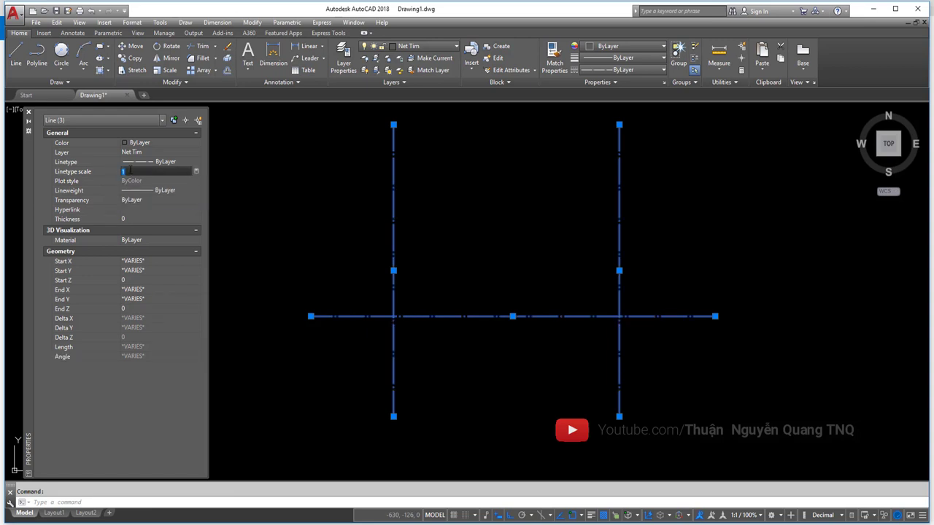
pyautogui.press('Escape')
pyautogui.press('Escape')
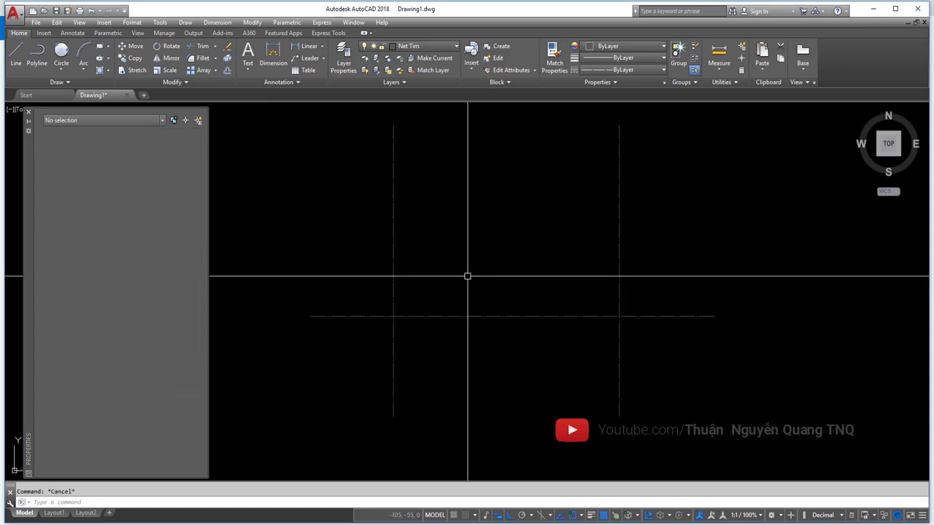
# - Close the Properties palette, recentre the centre lines and switch to the reference image
pyautogui.scroll(-2, 503, 319)
pyautogui.scroll(4, 546, 325)
pyautogui.moveTo(546, 326); pyautogui.dragTo(625, 370, button='middle')
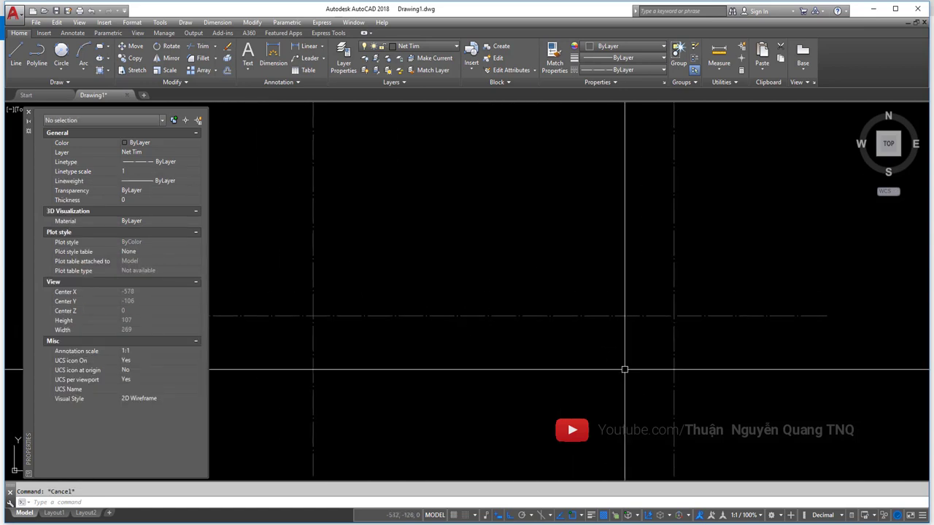
pyautogui.click(30, 112)
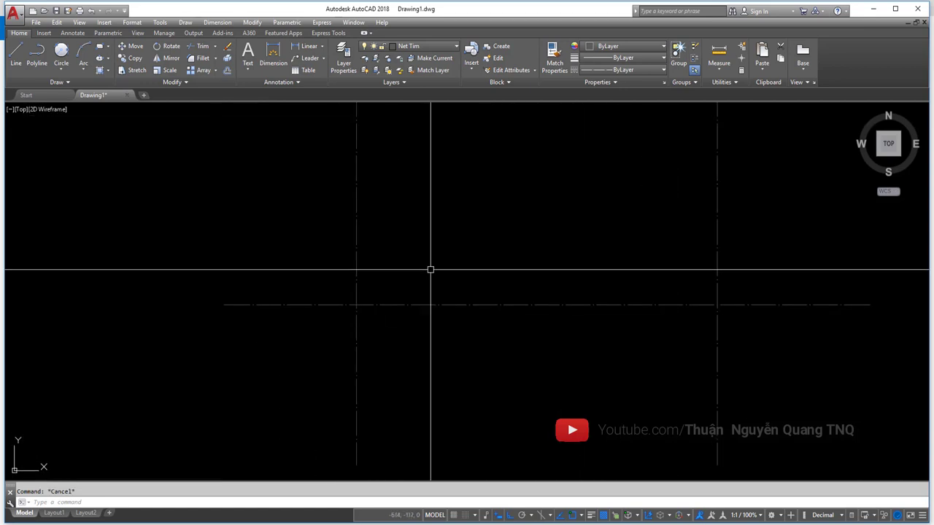
pyautogui.scroll(-2, 430, 267)
pyautogui.moveTo(365, 302); pyautogui.dragTo(360, 323, button='middle')
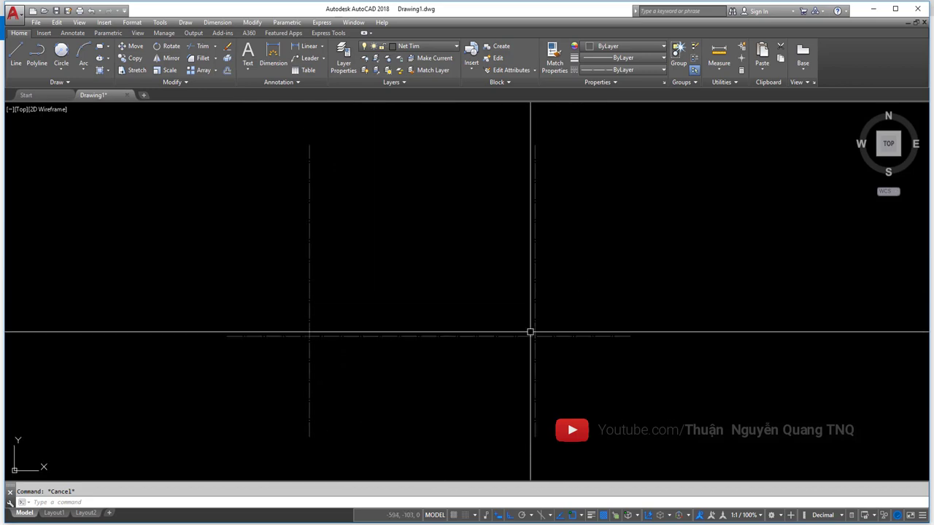
pyautogui.moveTo(492, 327); pyautogui.dragTo(527, 300, button='middle')
pyautogui.hotkey('alt', 'Tab')
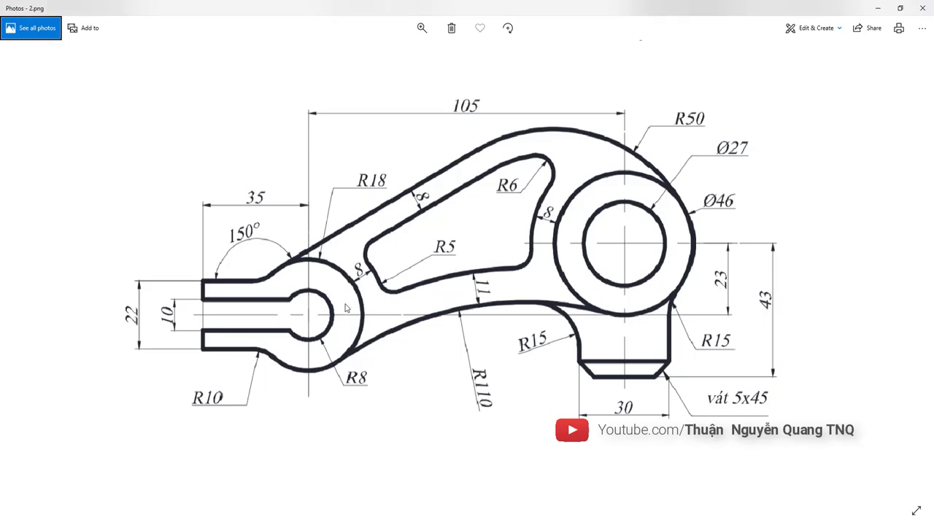
# - Zoom into the reference and draw red marks along the 23 and 43 dimensions
pyautogui.scroll(3, 725, 272)
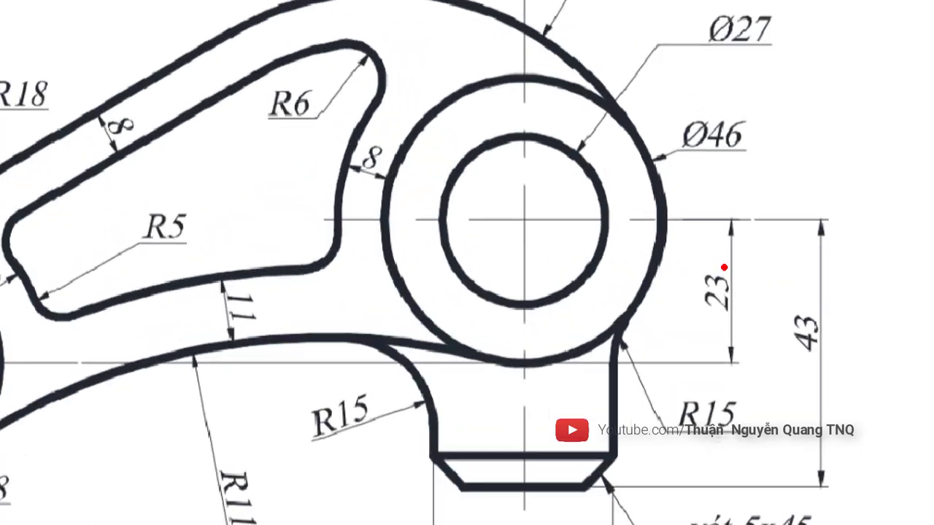
pyautogui.moveTo(735, 228); pyautogui.dragTo(740, 364)
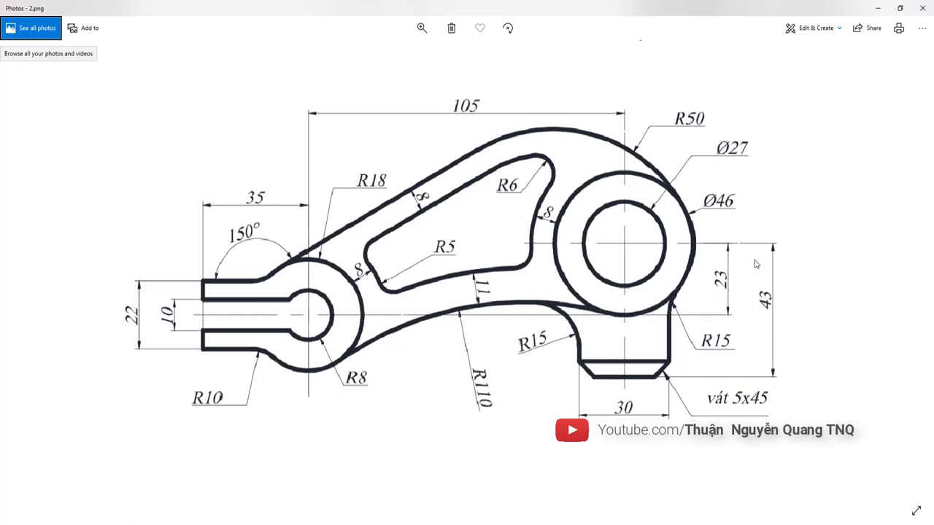
pyautogui.scroll(3, 737, 295)
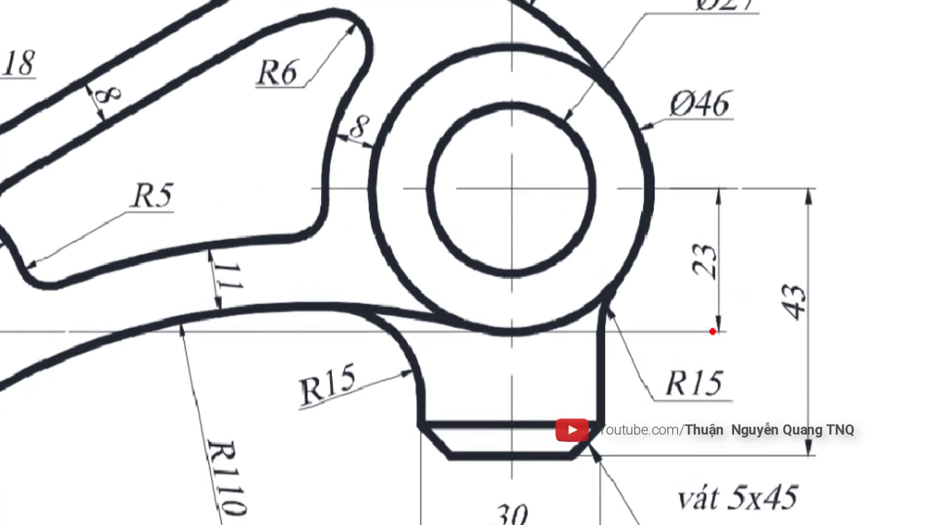
pyautogui.moveTo(730, 299); pyautogui.dragTo(739, 319)
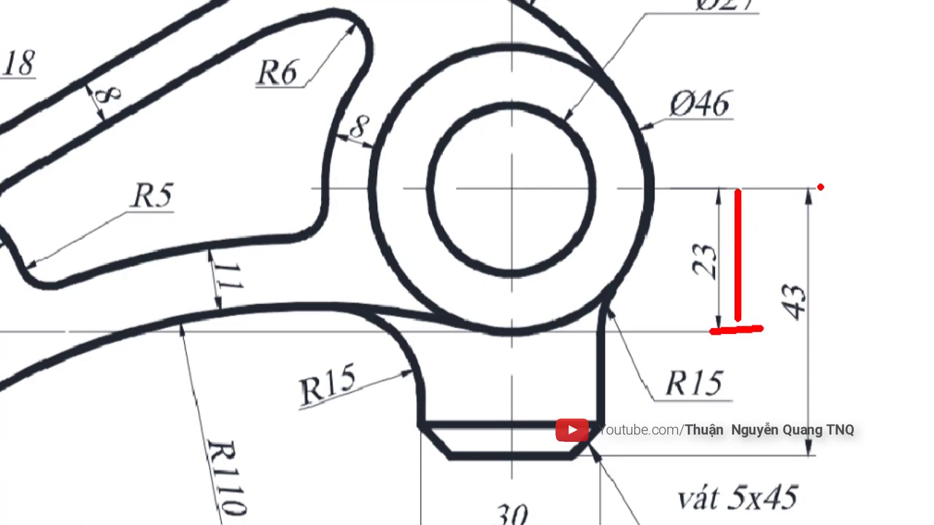
pyautogui.moveTo(820, 187); pyautogui.dragTo(820, 452)
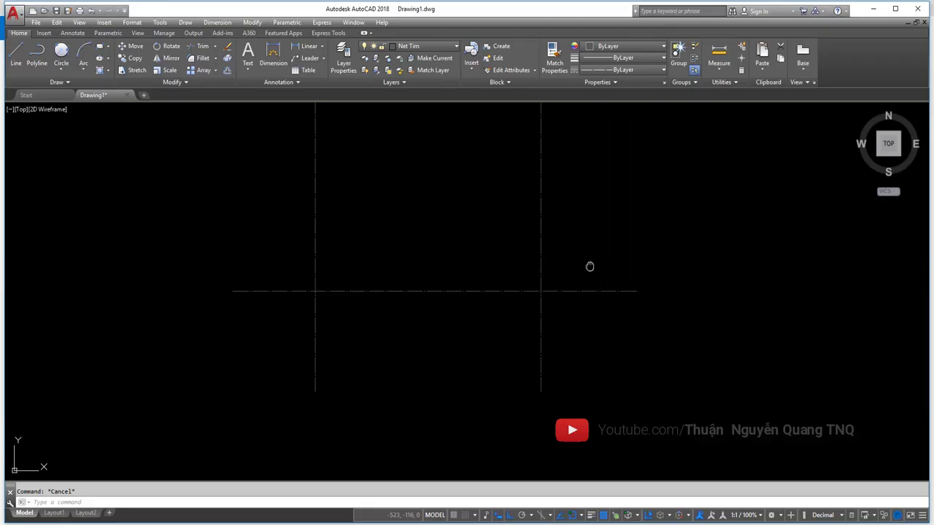
# - Offset the horizontal centre line 23 upward, then offset the upper line 43 downward
pyautogui.moveTo(589, 266); pyautogui.dragTo(500, 292, button='middle')
pyautogui.write('o')
pyautogui.press('Return')
pyautogui.press('Return')
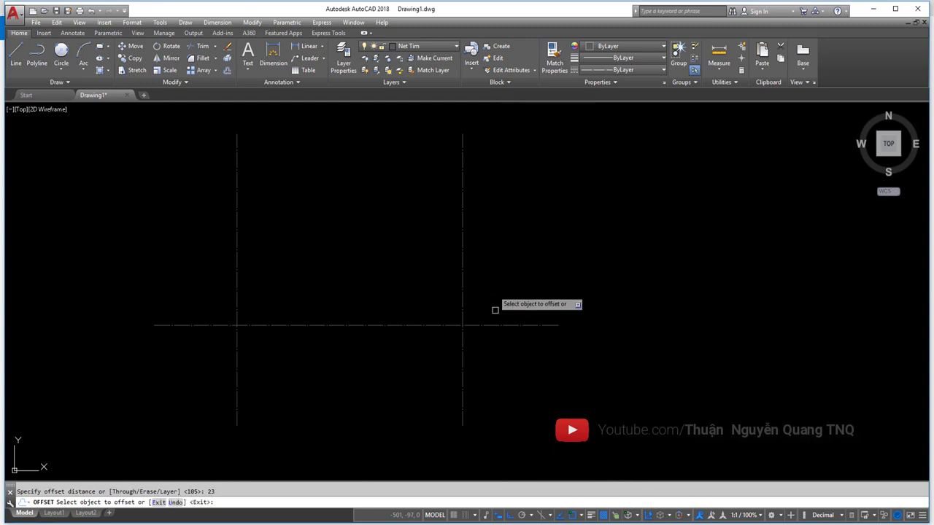
pyautogui.click(497, 325)
pyautogui.click(503, 286)
pyautogui.press('Return')
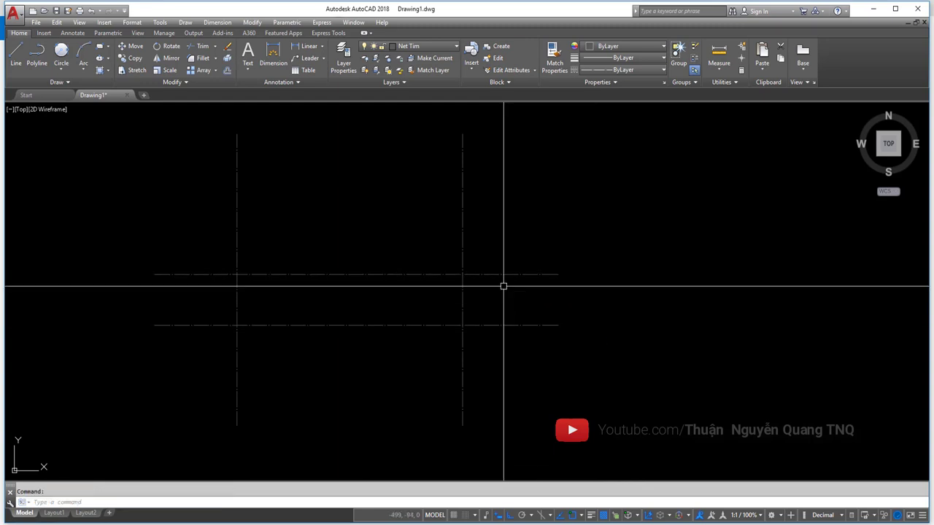
pyautogui.write('o')
pyautogui.press('Return')
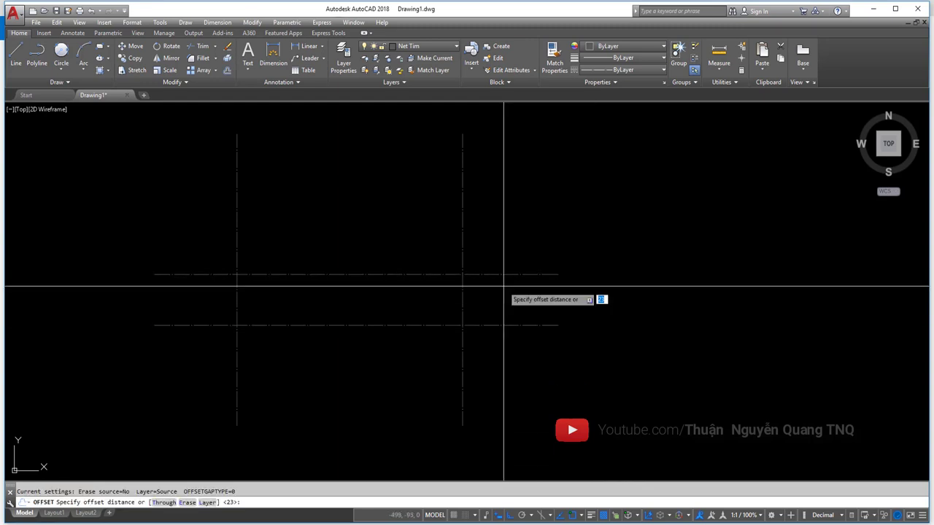
pyautogui.press('Return')
pyautogui.click(503, 273)
pyautogui.click(520, 364)
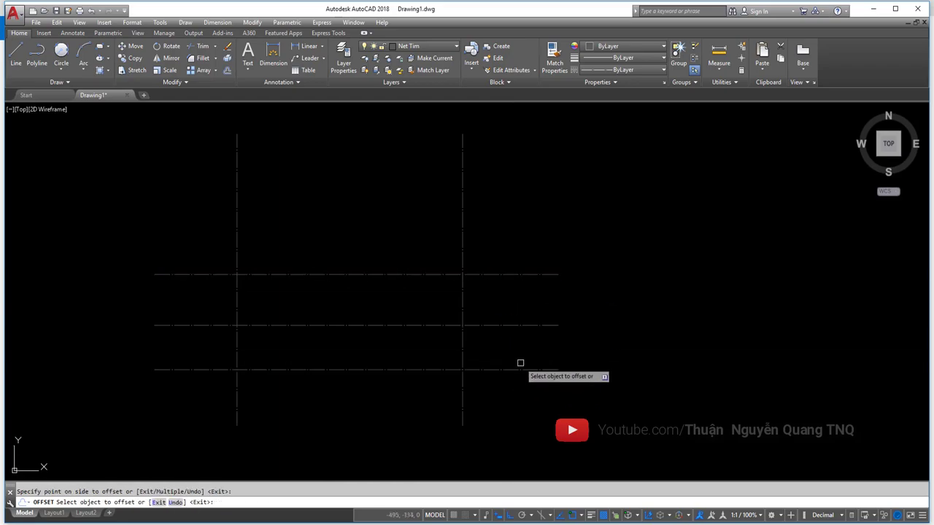
pyautogui.hotkey('alt', 'Tab')
pyautogui.hotkey('alt', 'Tab')
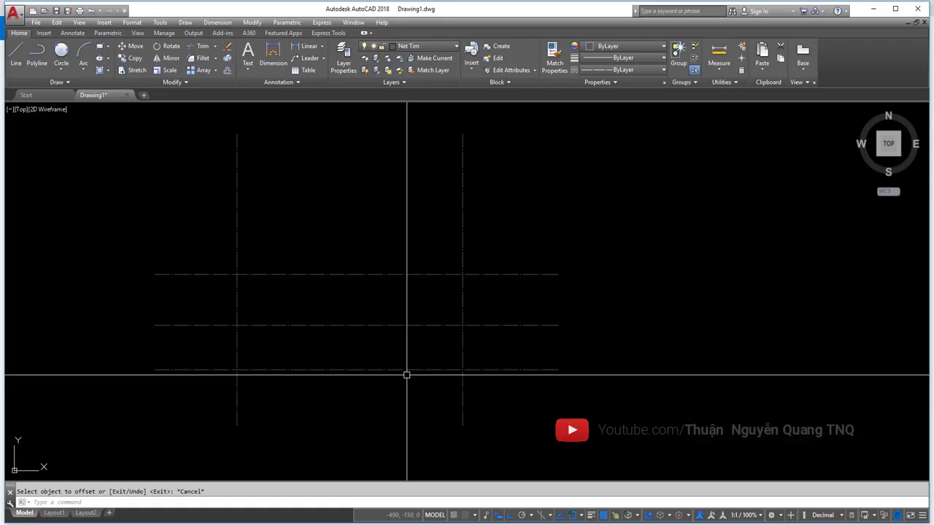
# - Grip-stretch the left ends of the lower and upper lines in to mid-drawing
pyautogui.click(256, 394)
pyautogui.click(154, 369)
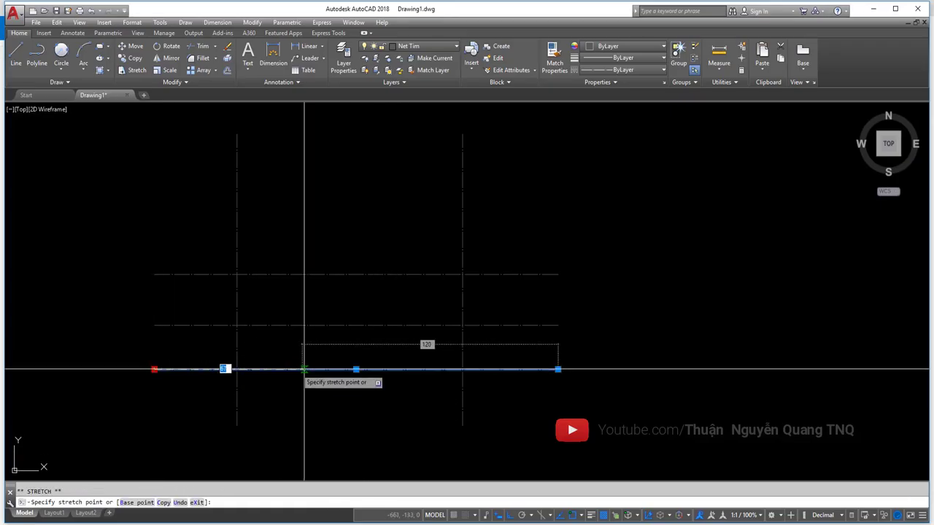
pyautogui.click(352, 355)
pyautogui.click(379, 262)
pyautogui.click(345, 283)
pyautogui.click(153, 273)
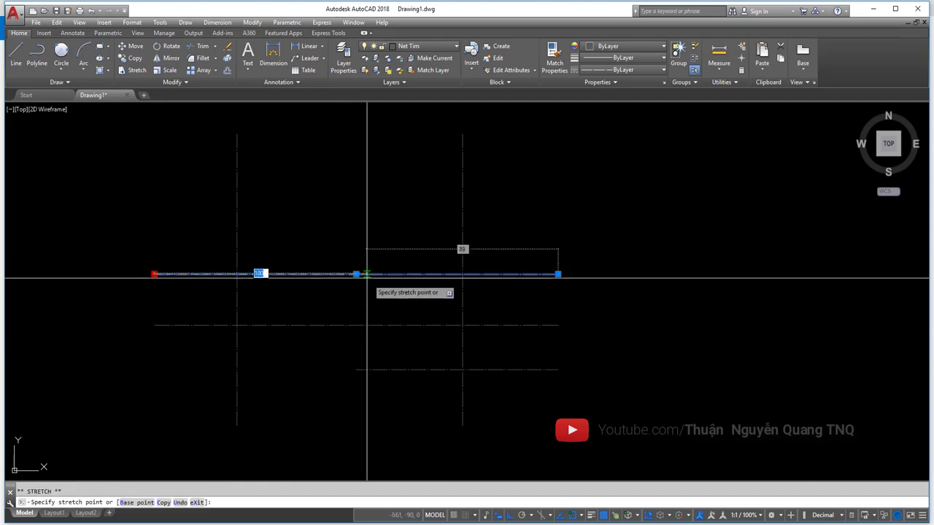
pyautogui.click(355, 273)
pyautogui.hotkey('alt', 'Tab')
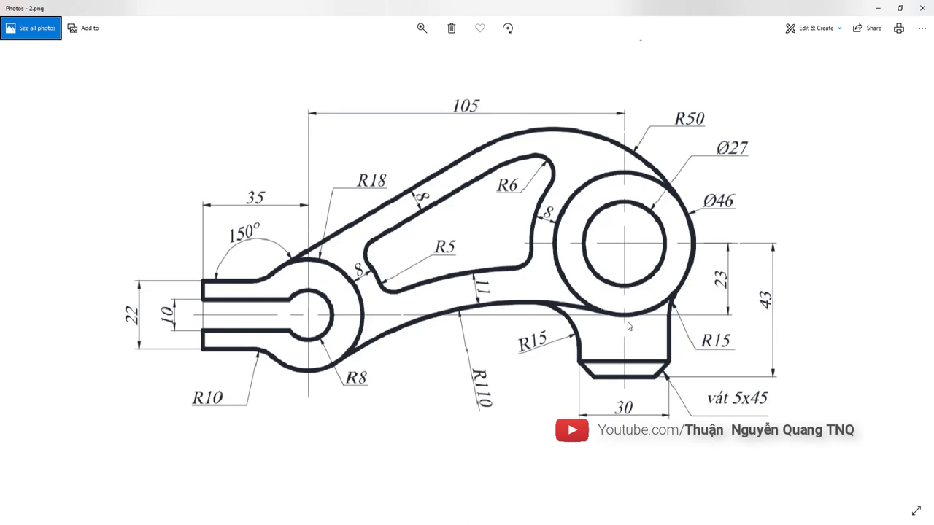
pyautogui.hotkey('alt', 'Tab')
pyautogui.click(409, 46)
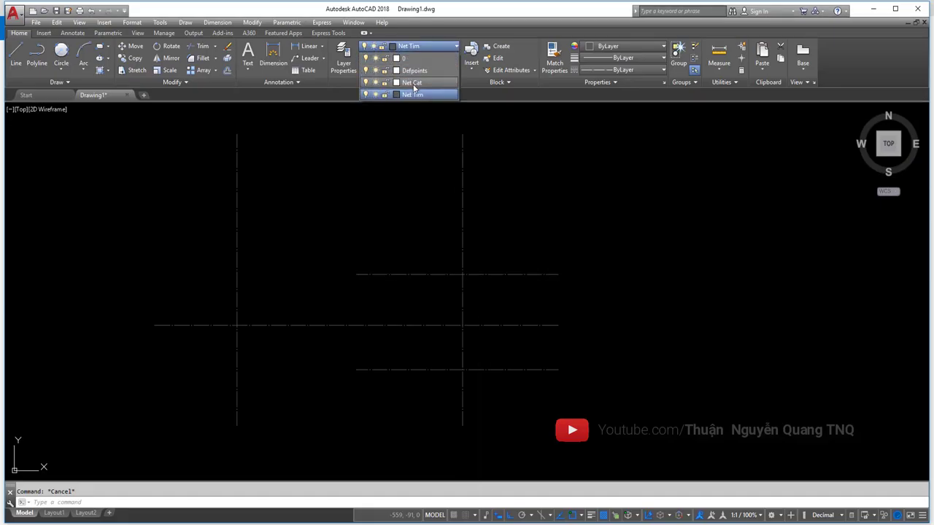
# - Make Net Cat the current layer; a short stray line gets drawn
pyautogui.click(412, 82)
pyautogui.moveTo(363, 250); pyautogui.dragTo(395, 252, button='middle')
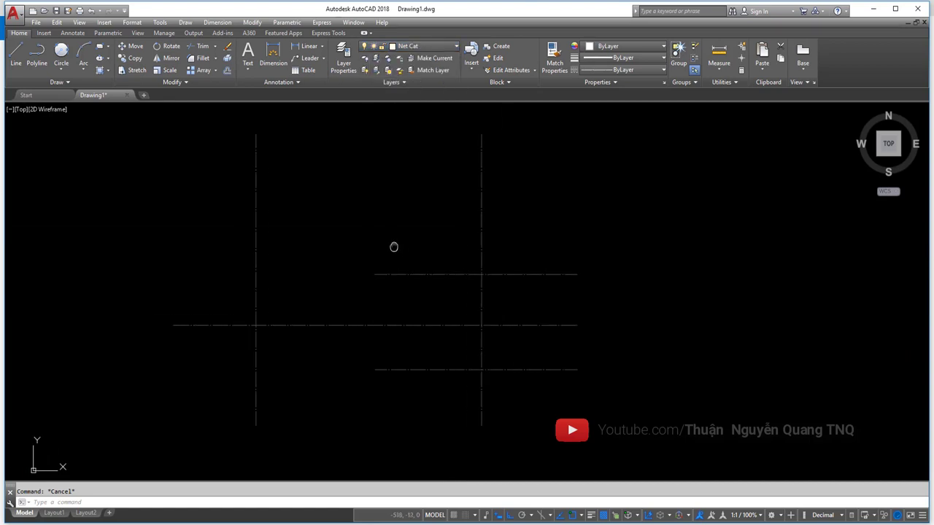
pyautogui.write('l')
pyautogui.press('Return')
pyautogui.click(367, 229)
pyautogui.click(430, 205)
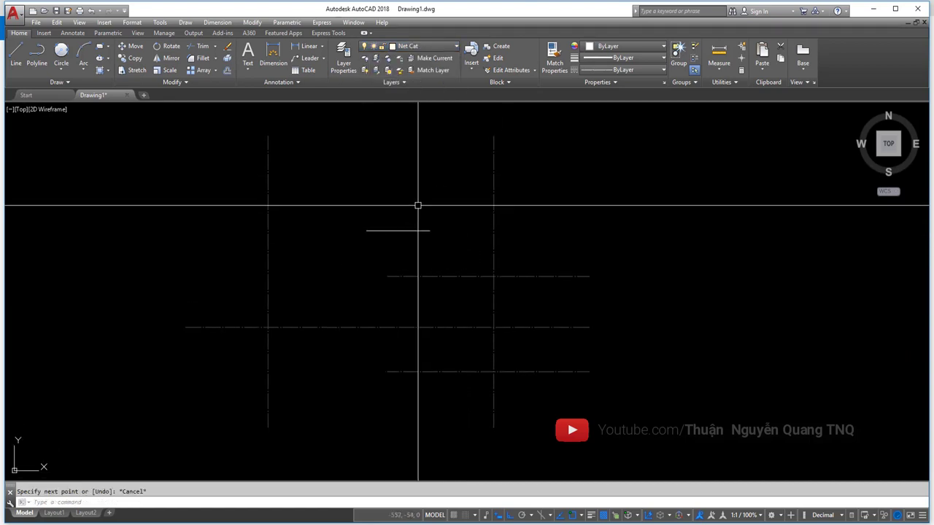
pyautogui.press('Return')
pyautogui.click(397, 244)
pyautogui.scroll(4, 398, 244)
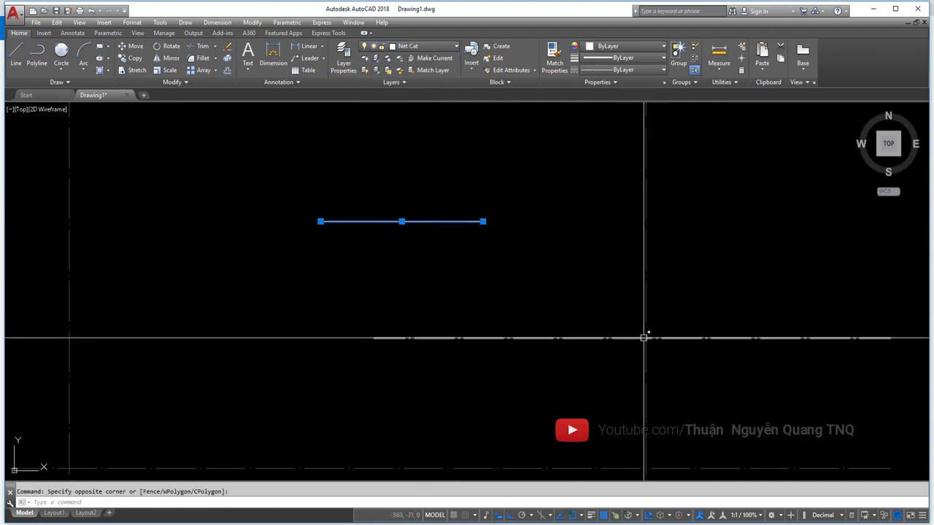
pyautogui.press('Escape')
# - Delete the stray short line, recentre the view and switch to the reference
pyautogui.click(405, 230)
pyautogui.click(321, 180)
pyautogui.scroll(-4, 477, 280)
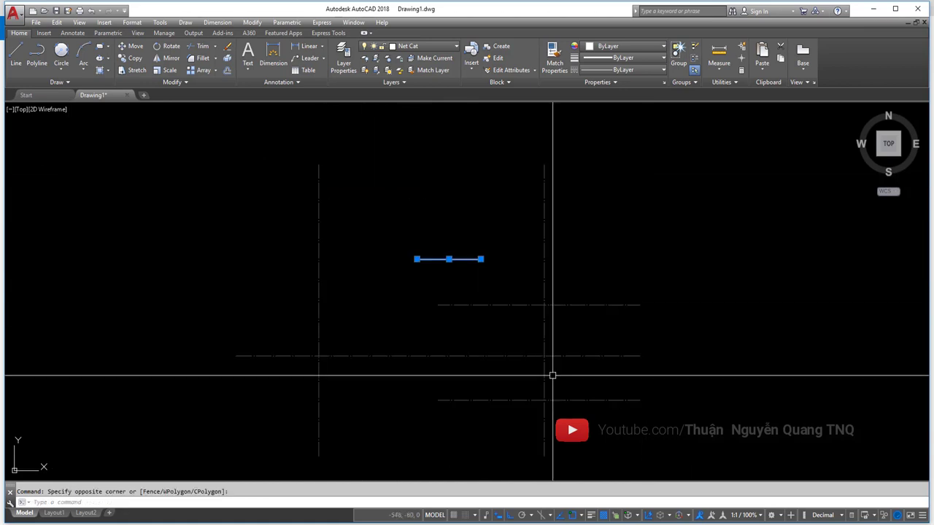
pyautogui.scroll(4, 552, 375)
pyautogui.scroll(-3, 508, 329)
pyautogui.press('Delete')
pyautogui.moveTo(394, 218)
pyautogui.mouseDown(button='middle')
pyautogui.moveTo(587, 244)
pyautogui.moveTo(417, 221)
pyautogui.mouseUp(button='middle')
pyautogui.scroll(-2, 435, 223)
pyautogui.hotkey('alt', 'Tab')
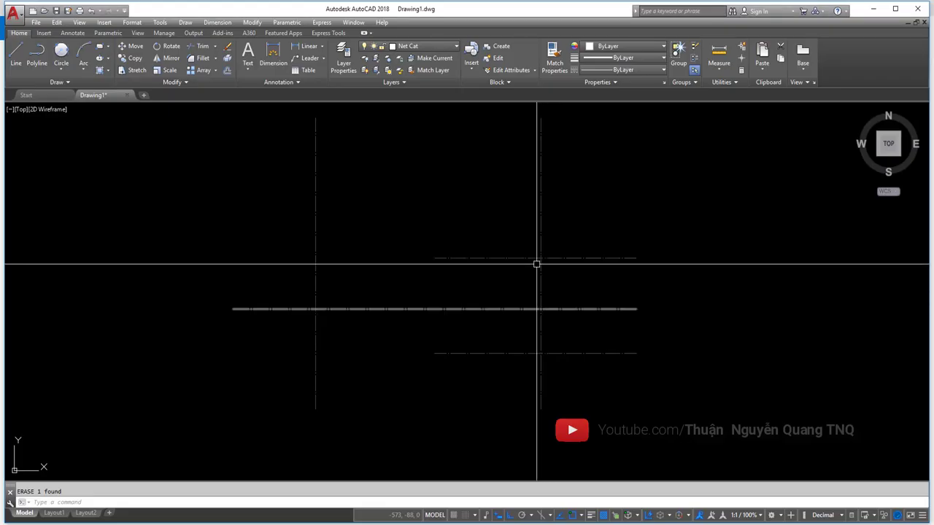
# - Draw two circles, diameters 27 and 46, both centred on the right centre-line intersection
pyautogui.write('c')
pyautogui.press('Return')
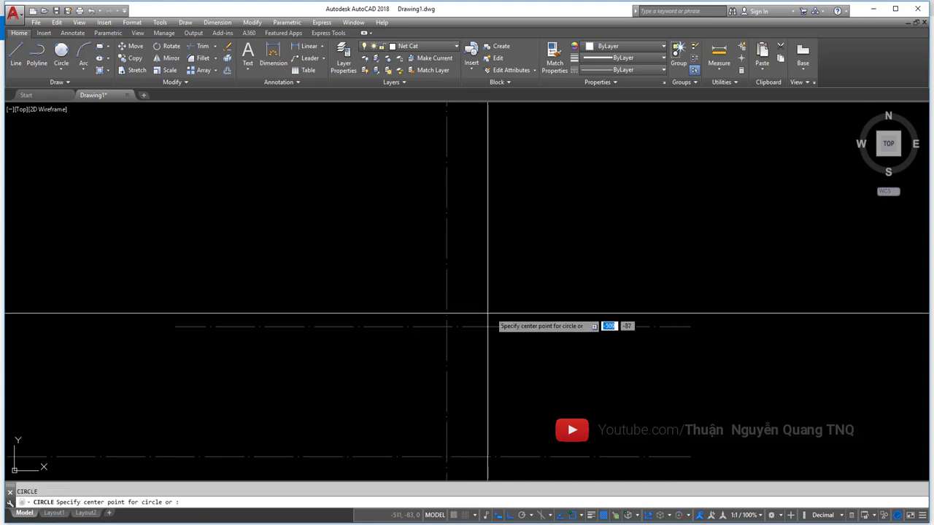
pyautogui.click(447, 326)
pyautogui.write('d')
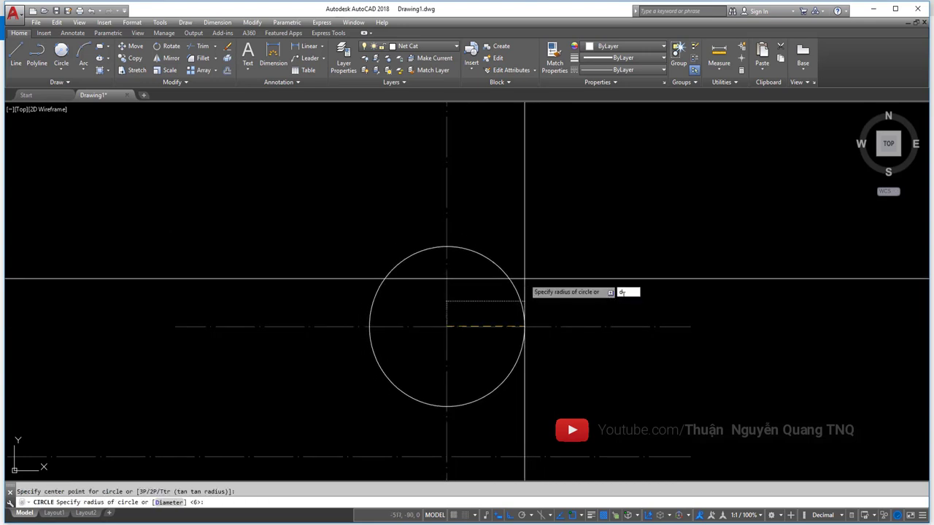
pyautogui.press('Return')
pyautogui.press('Return')
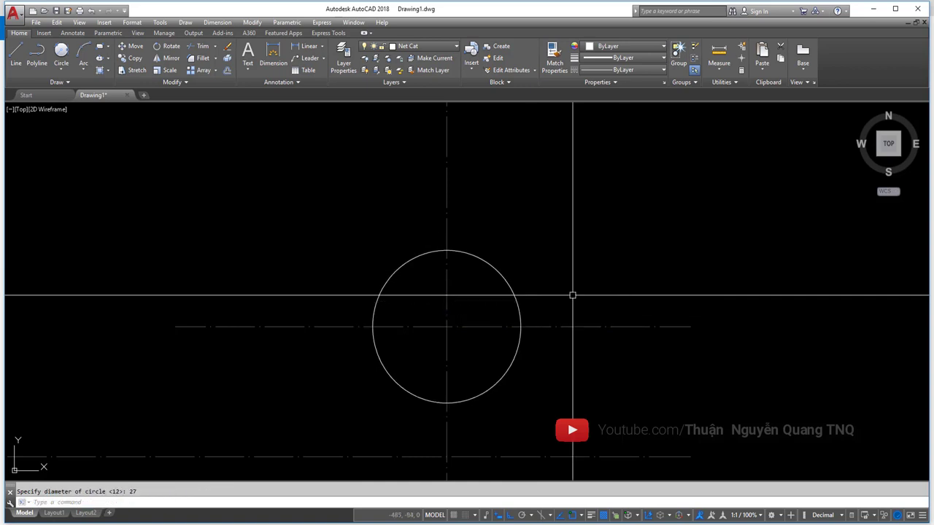
pyautogui.press('Return')
pyautogui.click(447, 326)
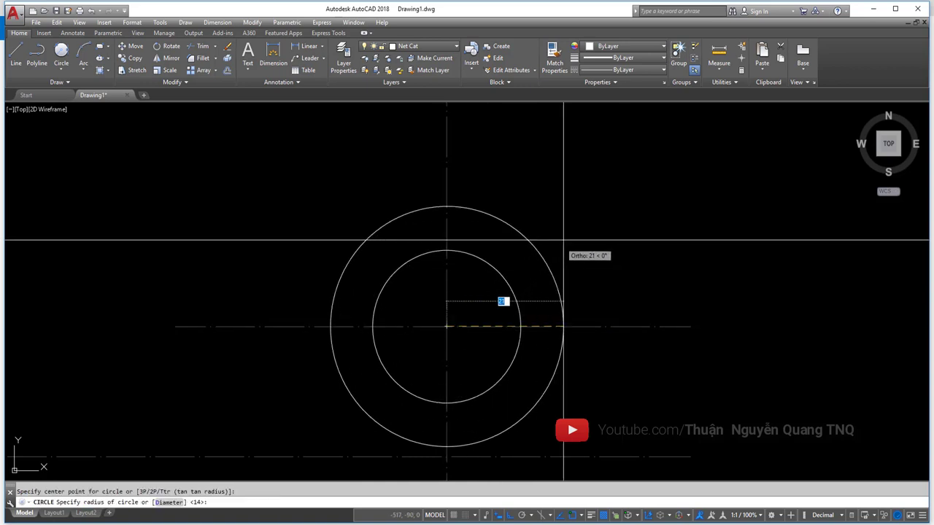
pyautogui.write('d')
pyautogui.press('Return')
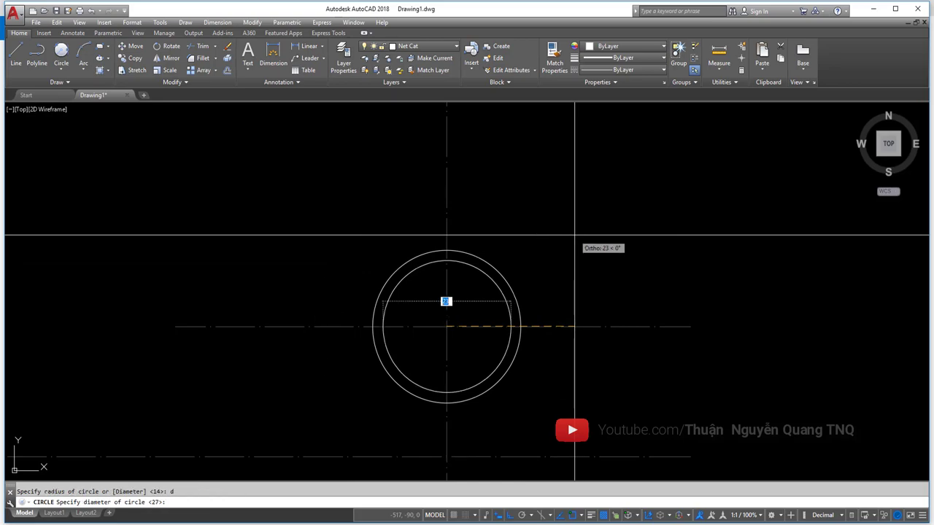
pyautogui.press('Return')
pyautogui.hotkey('alt', 'Tab')
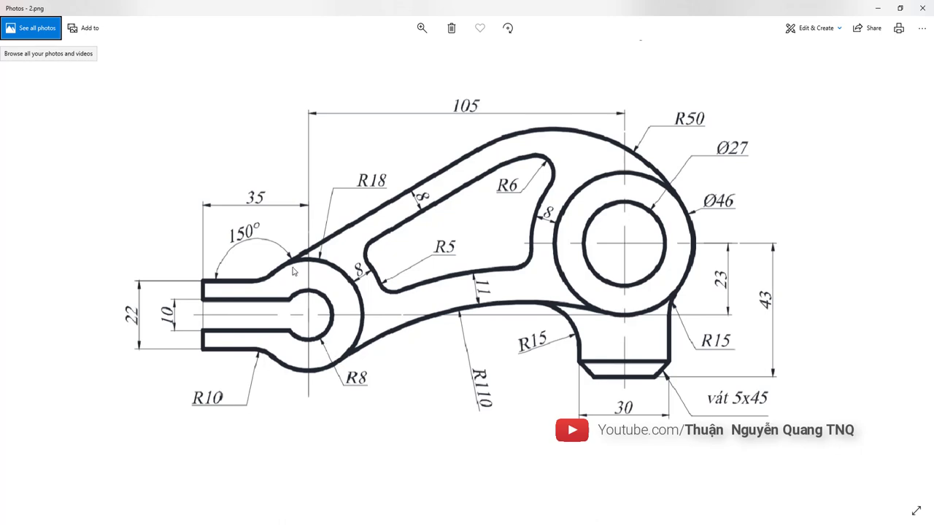
pyautogui.scroll(2, 318, 299)
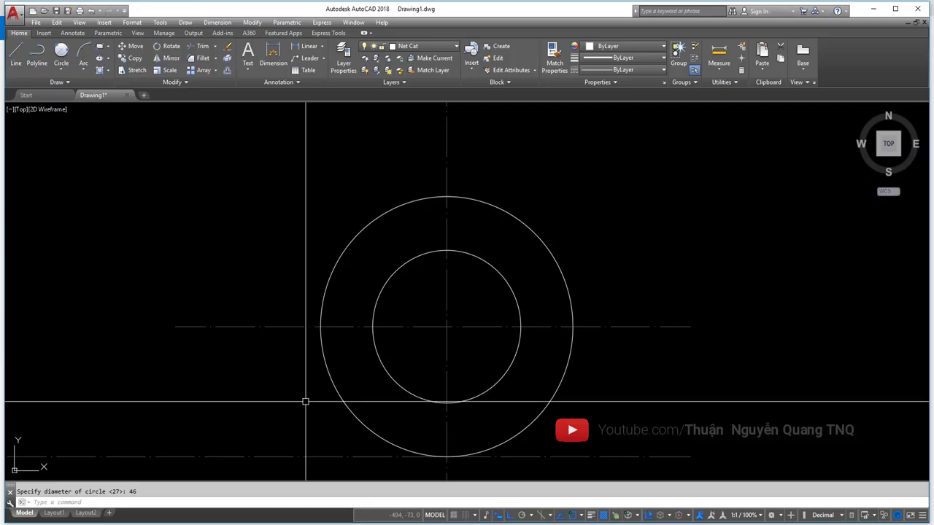
# - Draw R8 and R18 circles concentric on the left centre-line crossing
pyautogui.scroll(-3, 342, 357)
pyautogui.moveTo(369, 370); pyautogui.dragTo(298, 370, button='middle')
pyautogui.scroll(4, 256, 287)
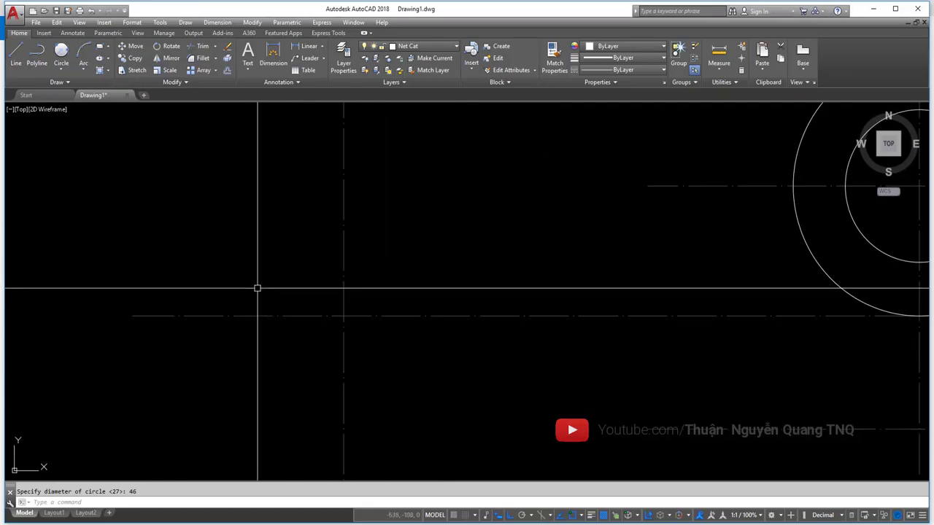
pyautogui.write('C')
pyautogui.press('Return')
pyautogui.click(343, 316)
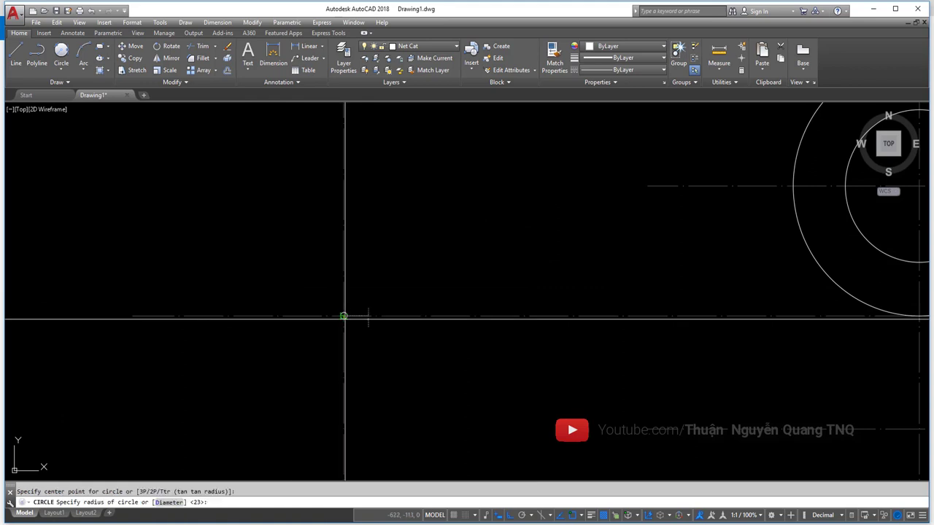
pyautogui.write('8')
pyautogui.press('Return')
pyautogui.press('Return')
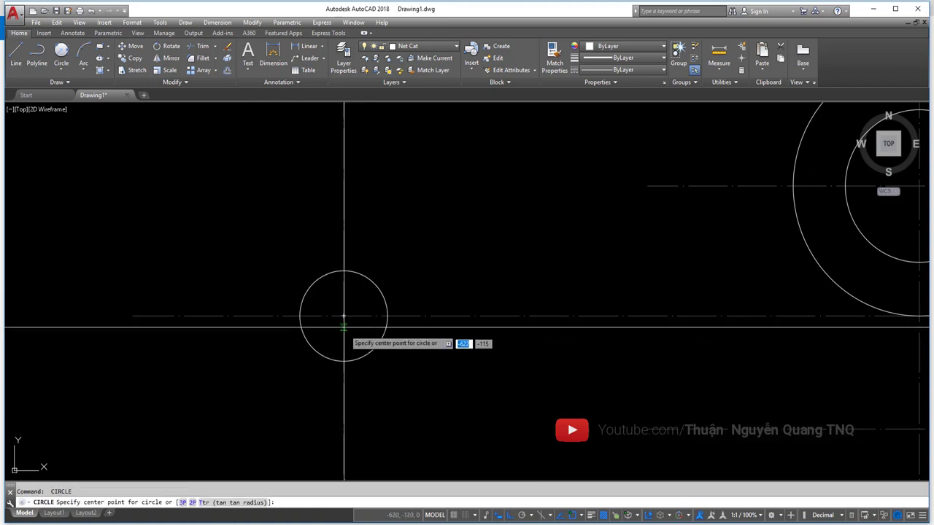
pyautogui.click(343, 316)
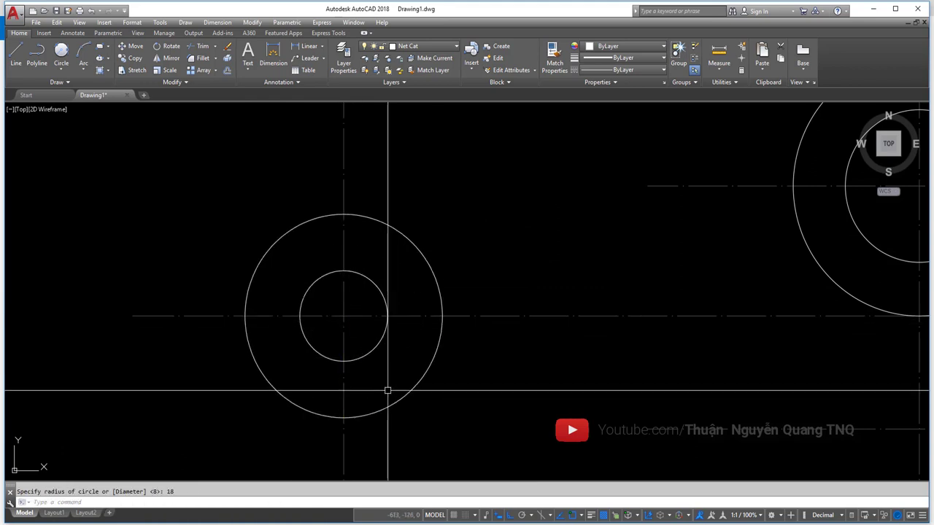
pyautogui.scroll(-3, 387, 388)
pyautogui.hotkey('alt', 'Tab')
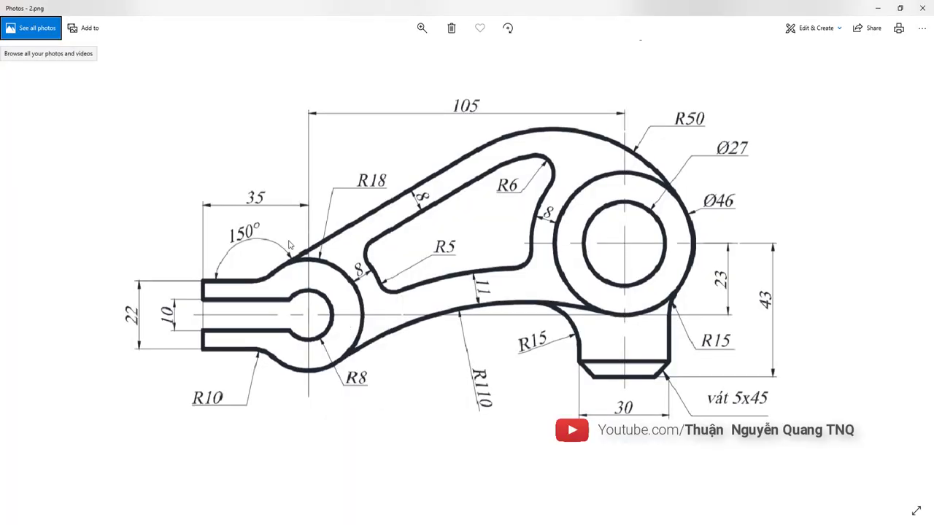
# - Offset the left vertical centre line 35 units to the left
pyautogui.hotkey('alt', 'Tab')
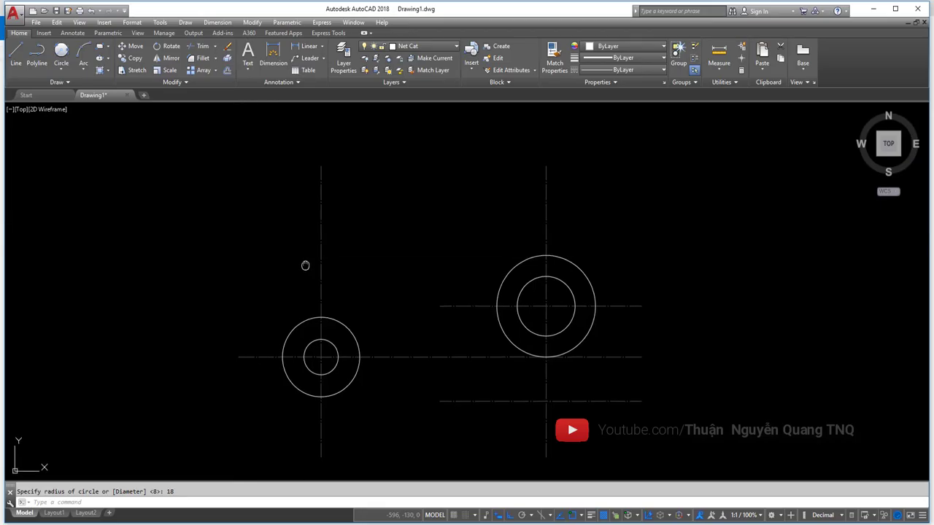
pyautogui.scroll(1, 321, 261)
pyautogui.press('Escape')
pyautogui.write('o')
pyautogui.press('Return')
pyautogui.write('35')
pyautogui.press('Return')
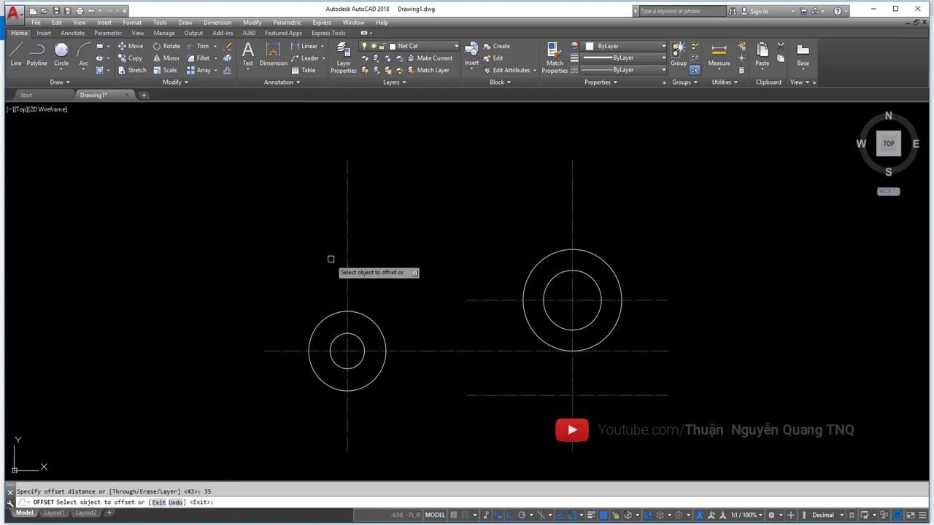
pyautogui.click(347, 255)
pyautogui.click(311, 253)
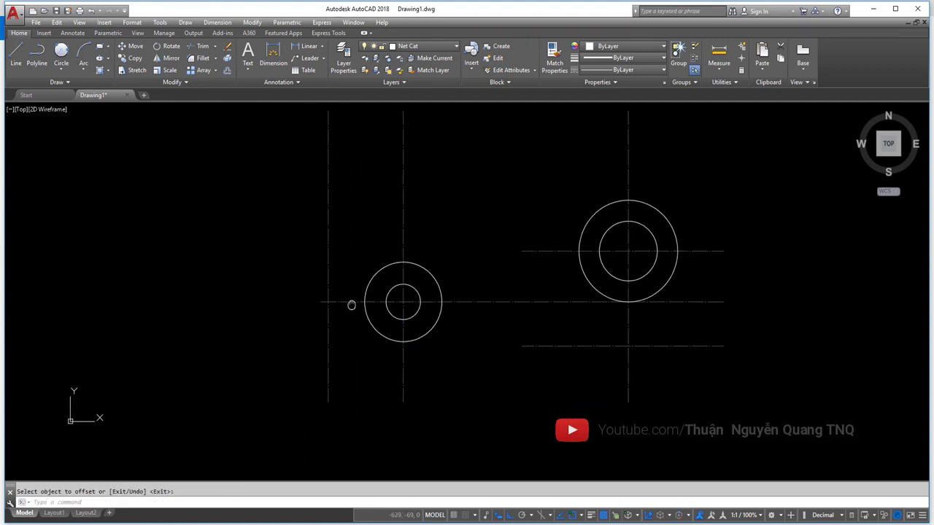
pyautogui.hotkey('alt', 'Tab')
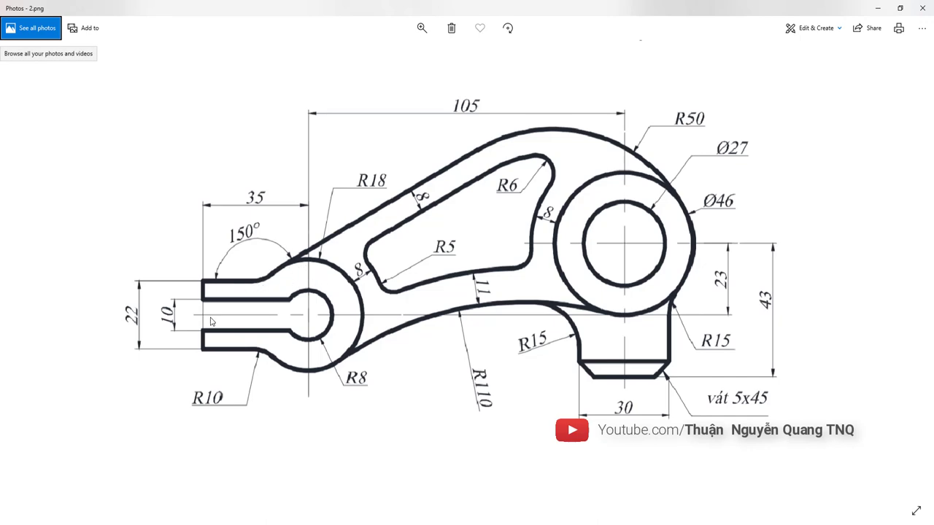
# - Zoom into the reference image to read the 10 and 22 fork-end dimensions
pyautogui.scroll(2, 188, 323)
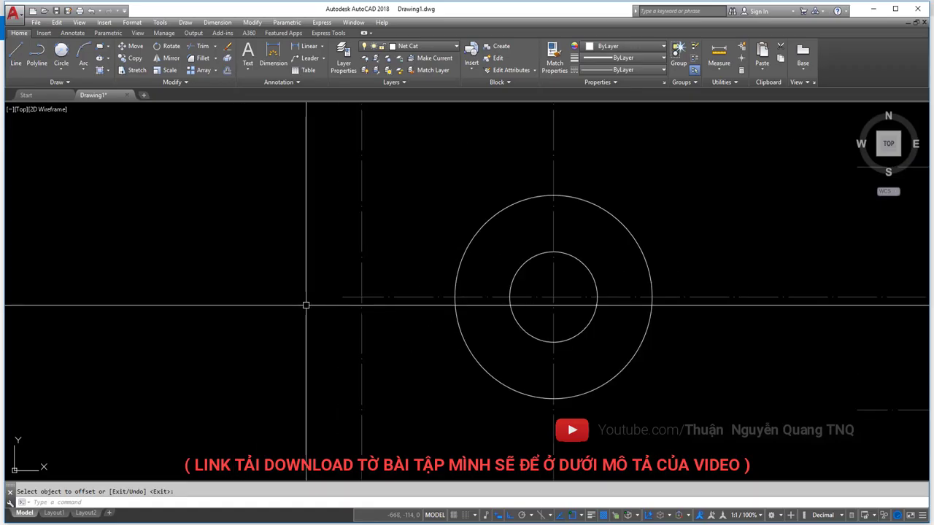
# - Offset the boss's horizontal centerline by 5 and by 11 to form the fork-width lines
pyautogui.press('Return')
pyautogui.write('5')
pyautogui.press('Return')
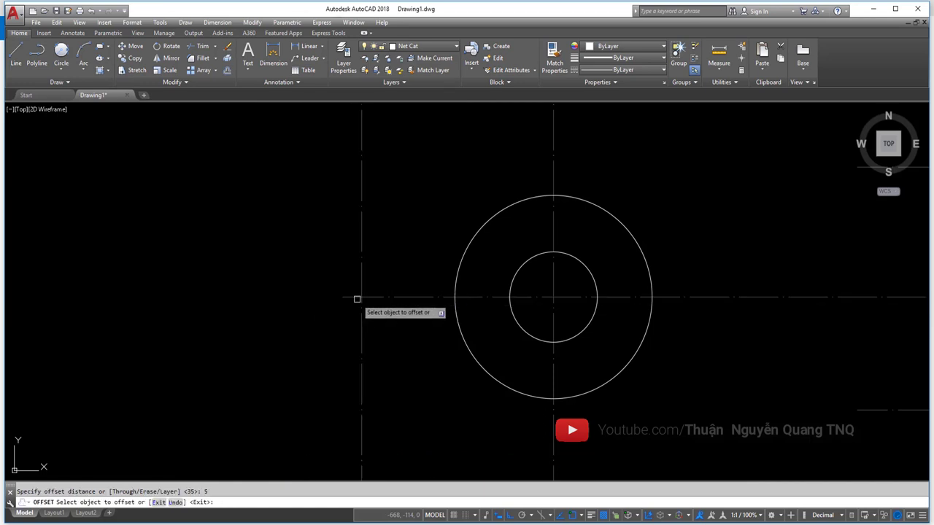
pyautogui.click(351, 298)
pyautogui.click(346, 332)
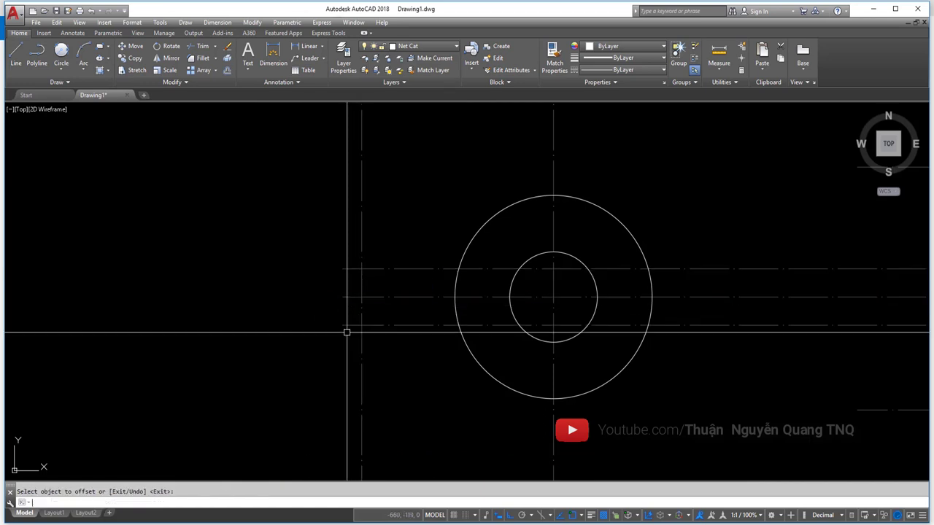
pyautogui.press('Return')
pyautogui.press('Return')
pyautogui.press('Return')
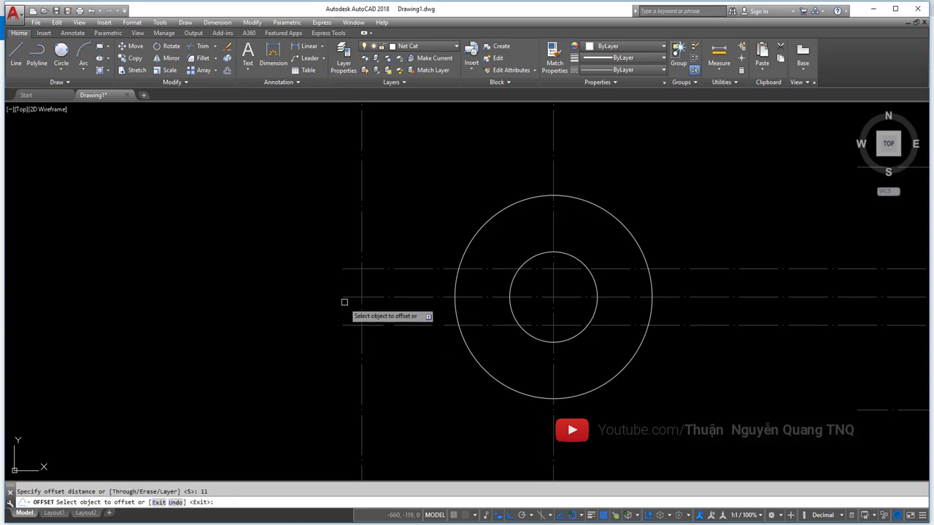
pyautogui.click(343, 269)
pyautogui.click(343, 240)
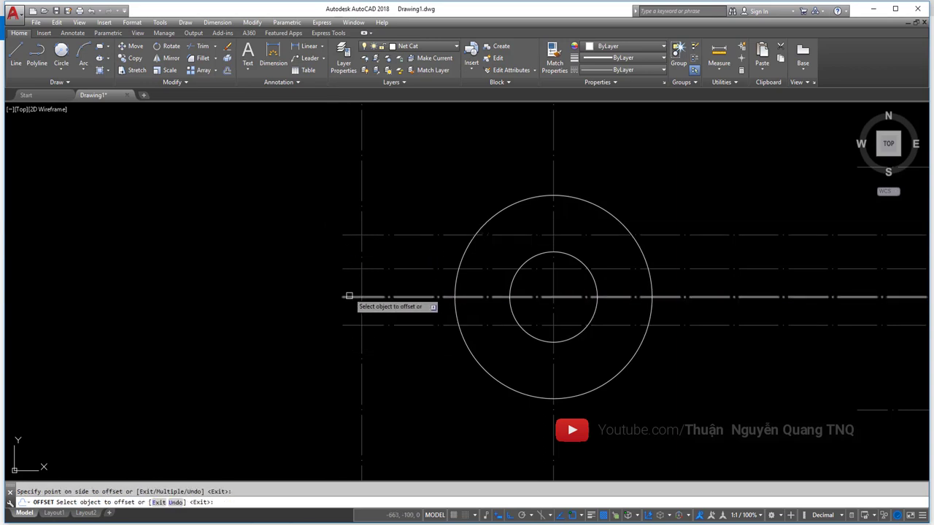
# - Stretch the left ends of the five horizontal lines further left
pyautogui.click(351, 384)
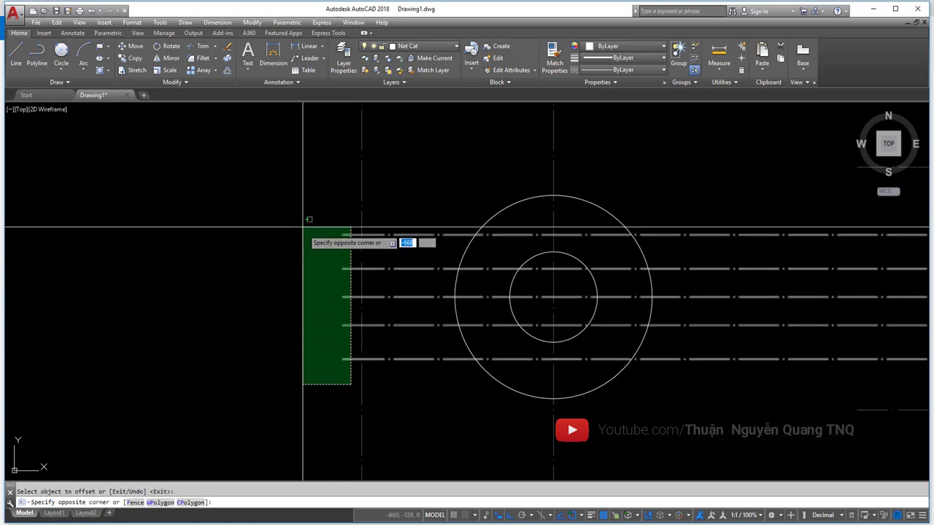
pyautogui.click(276, 195)
pyautogui.press('Return')
pyautogui.click(312, 200)
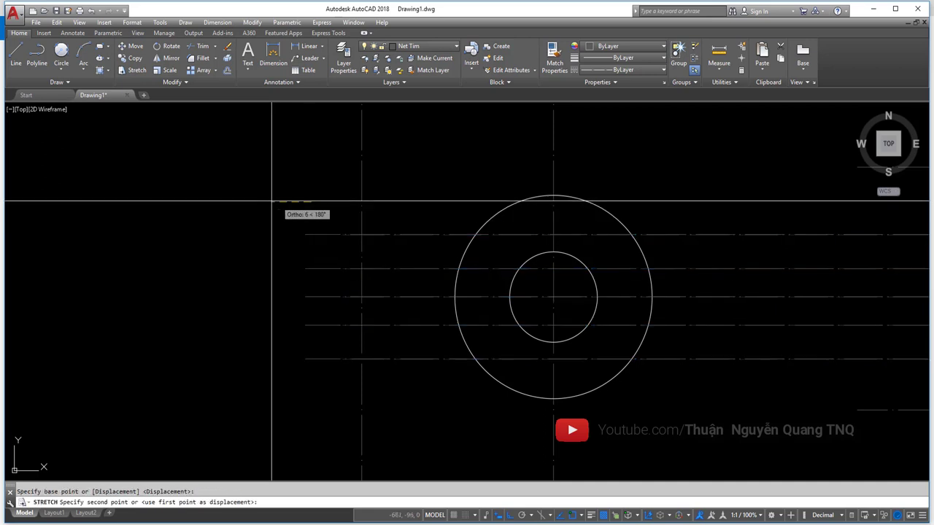
pyautogui.click(187, 209)
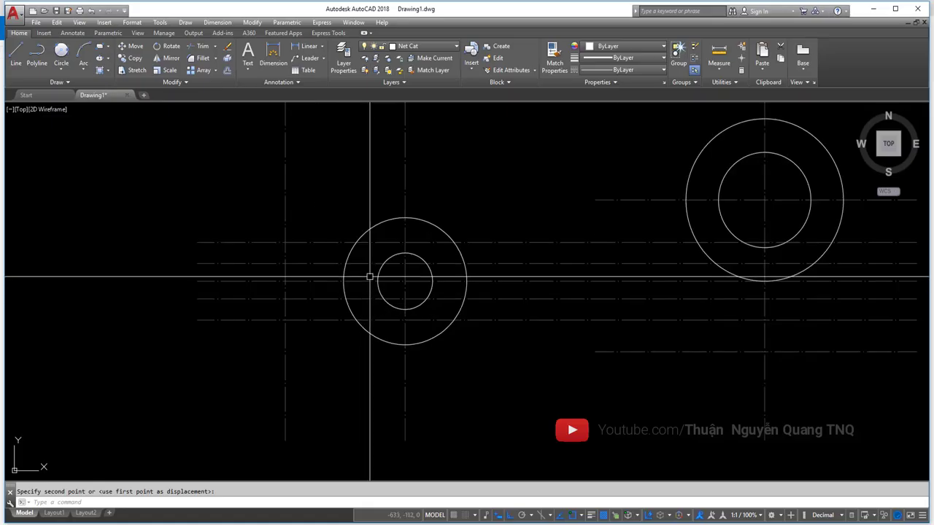
# - Draw the upper prong's top edge, left end and bottom edge between the boss circles and the 35 line
pyautogui.scroll(1, 329, 297)
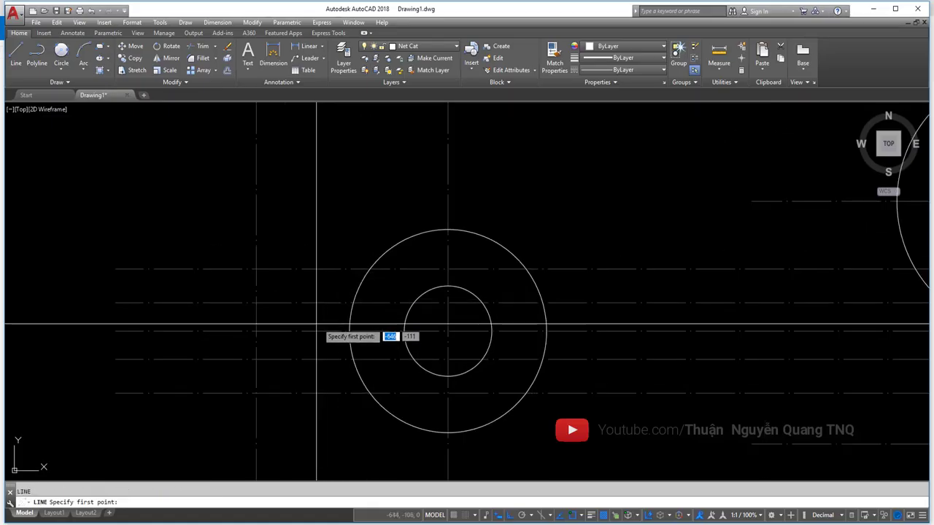
pyautogui.scroll(2, 317, 299)
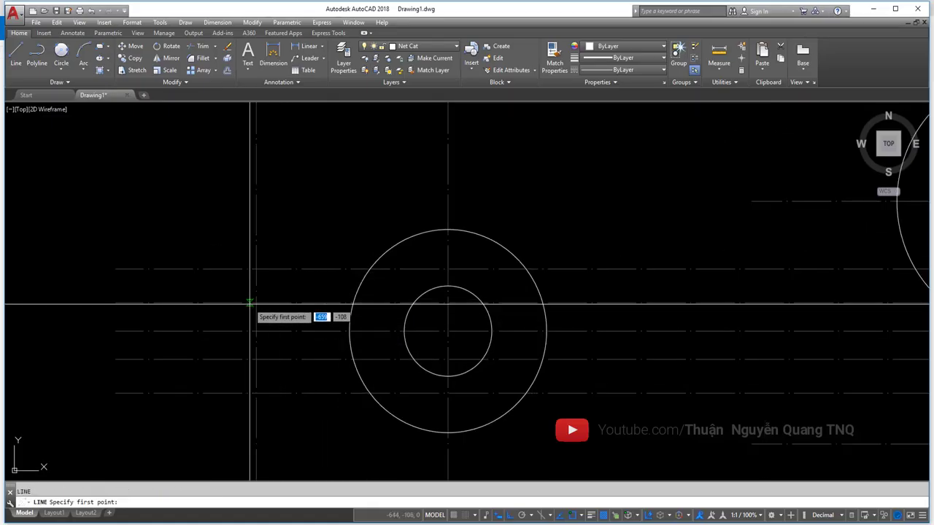
pyautogui.click(370, 269)
pyautogui.click(256, 269)
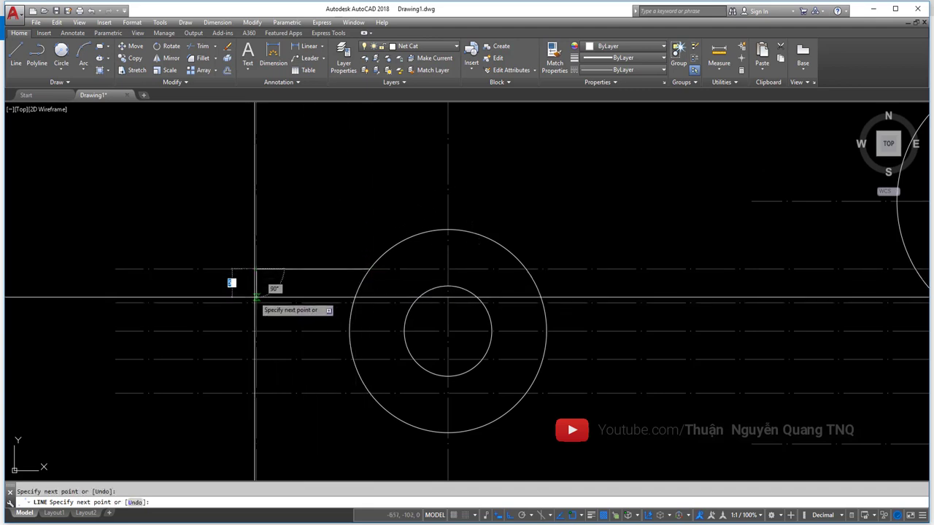
pyautogui.click(256, 303)
pyautogui.click(414, 303)
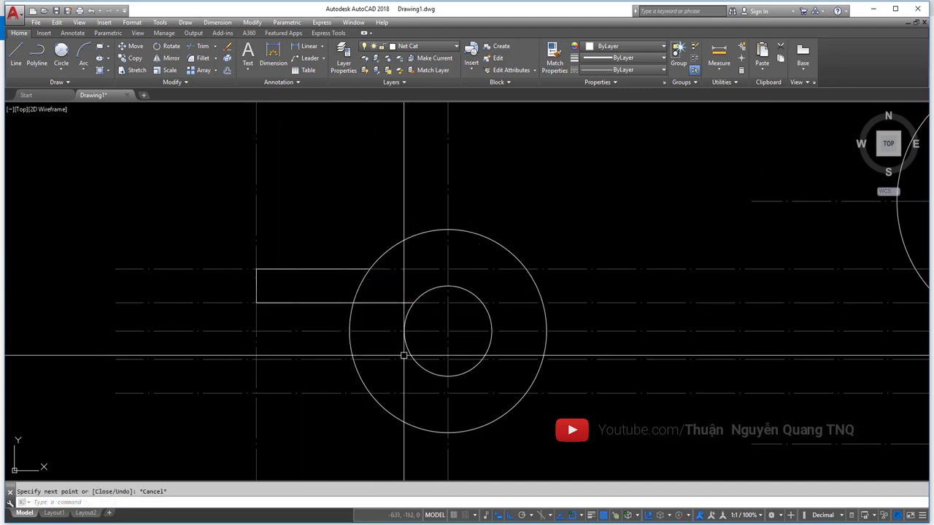
pyautogui.scroll(-3, 413, 303)
pyautogui.hotkey('alt', 'Tab')
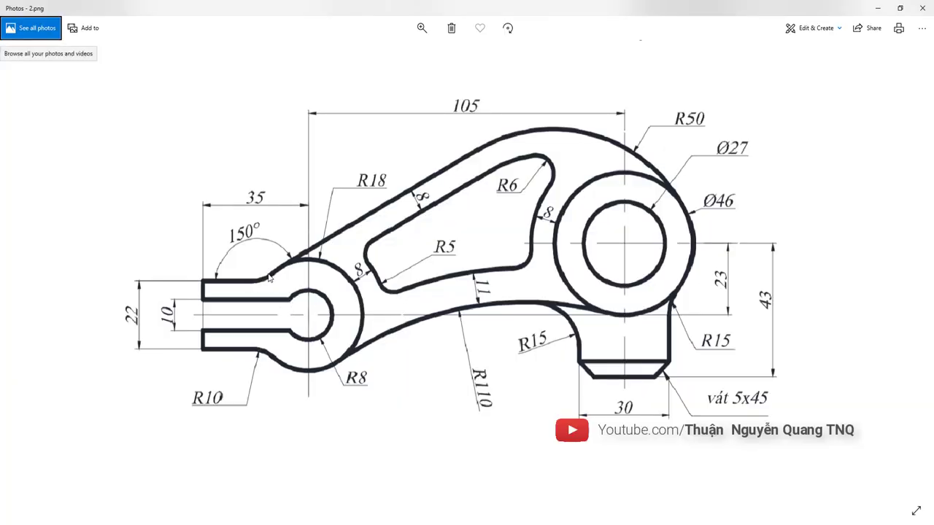
pyautogui.scroll(3, 244, 379)
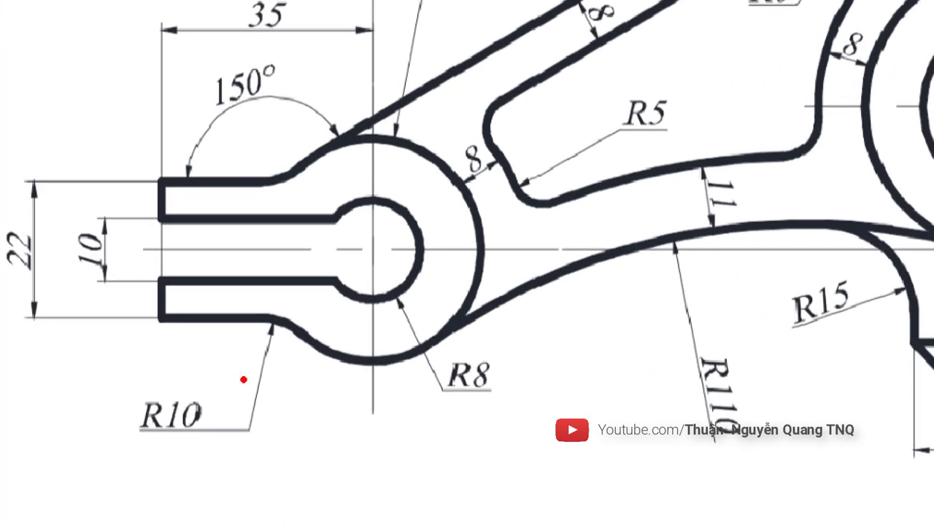
pyautogui.scroll(-3, 292, 344)
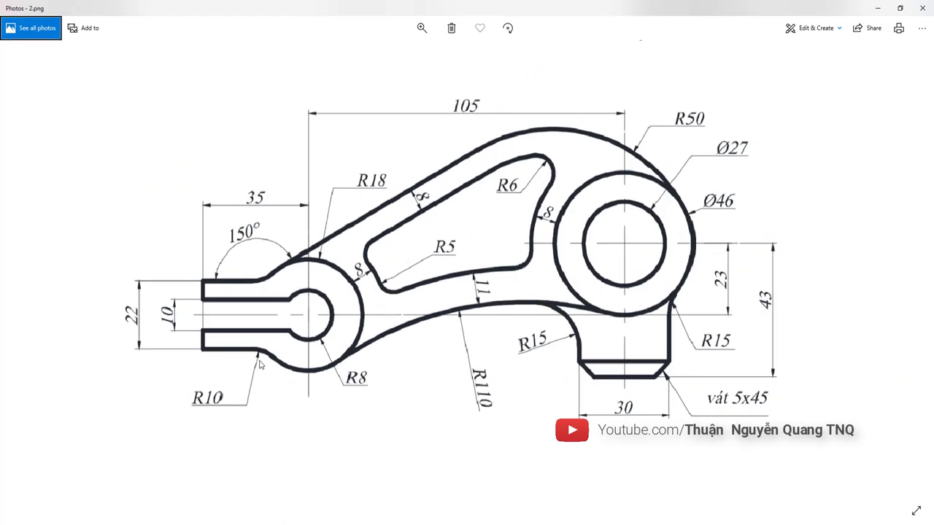
pyautogui.hotkey('alt', 'Tab')
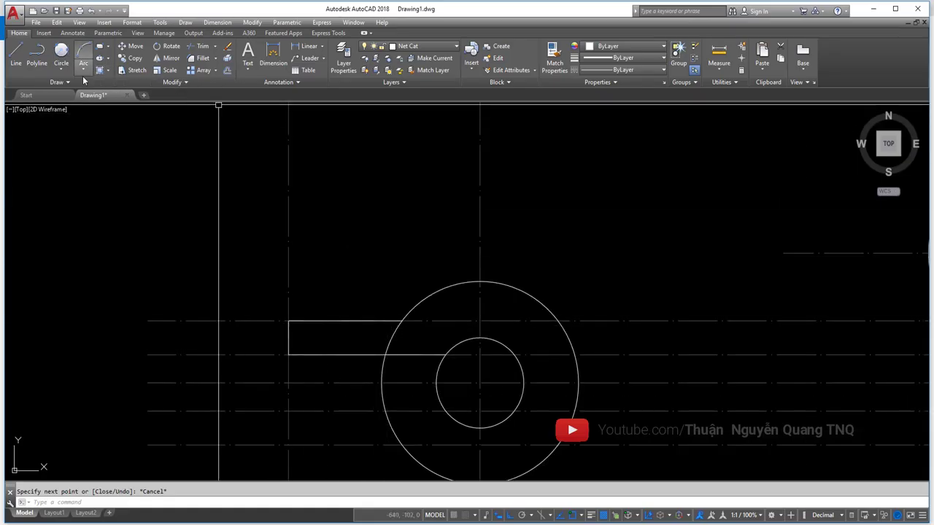
# - Draw a Tan, Tan, Radius circle of radius 10 tangent to the prong's top line and outer boss circle
pyautogui.click(62, 71)
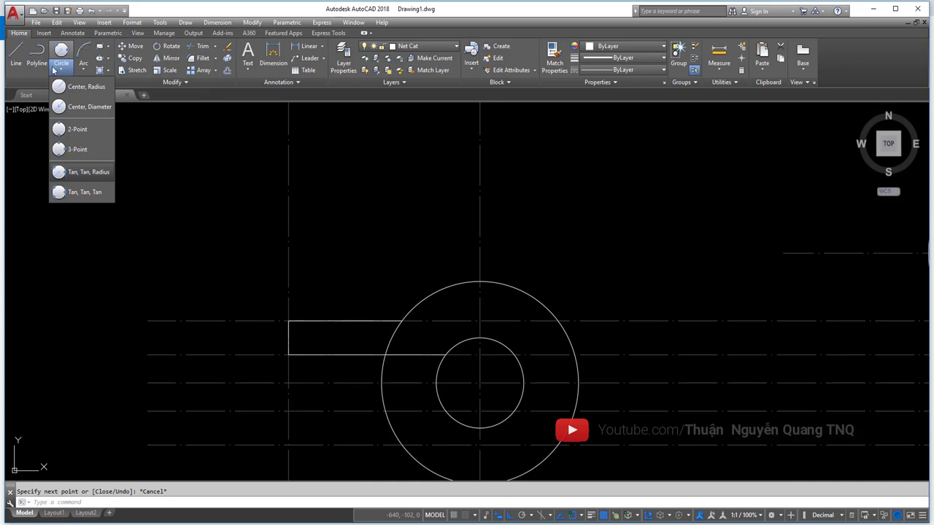
pyautogui.click(86, 172)
pyautogui.scroll(2, 361, 321)
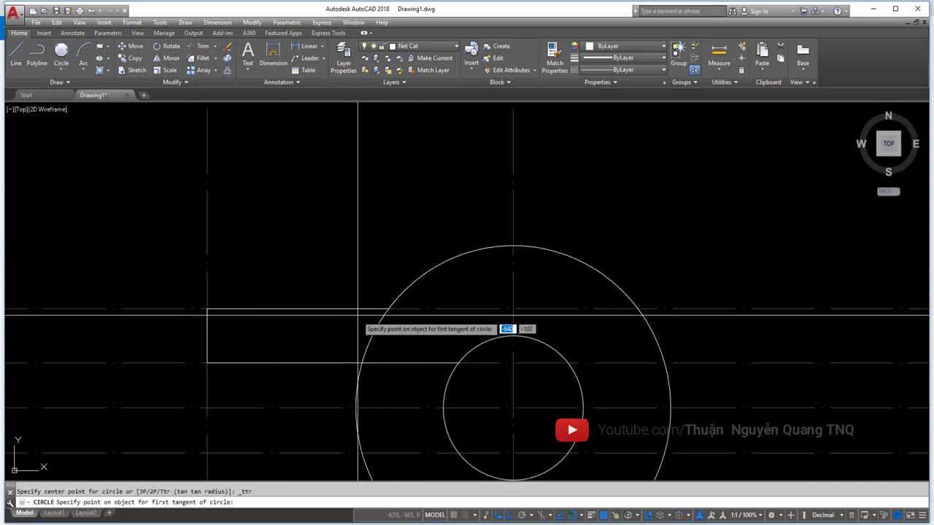
pyautogui.click(364, 311)
pyautogui.click(400, 294)
pyautogui.write('tr')
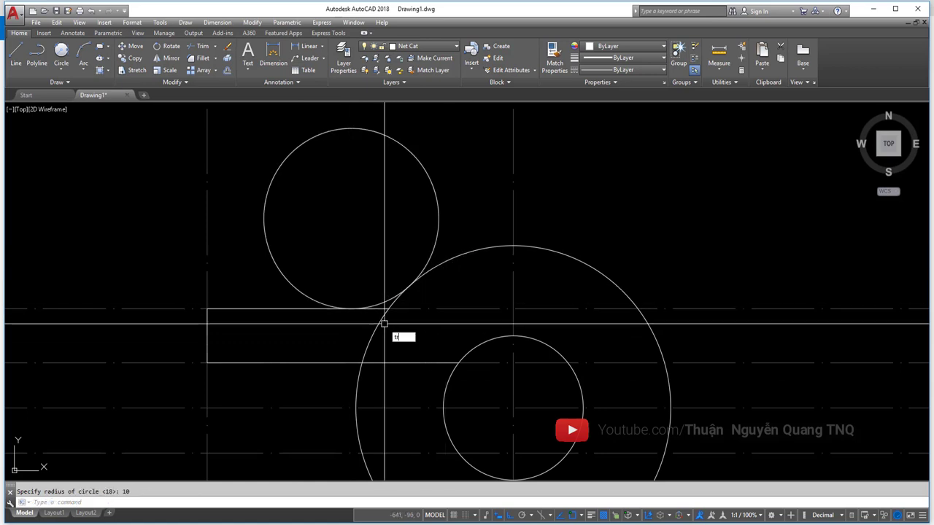
# - Trim the R10 circle down to a fillet arc between the prong line and boss circle
pyautogui.press('Return')
pyautogui.click(467, 162)
pyautogui.click(311, 323)
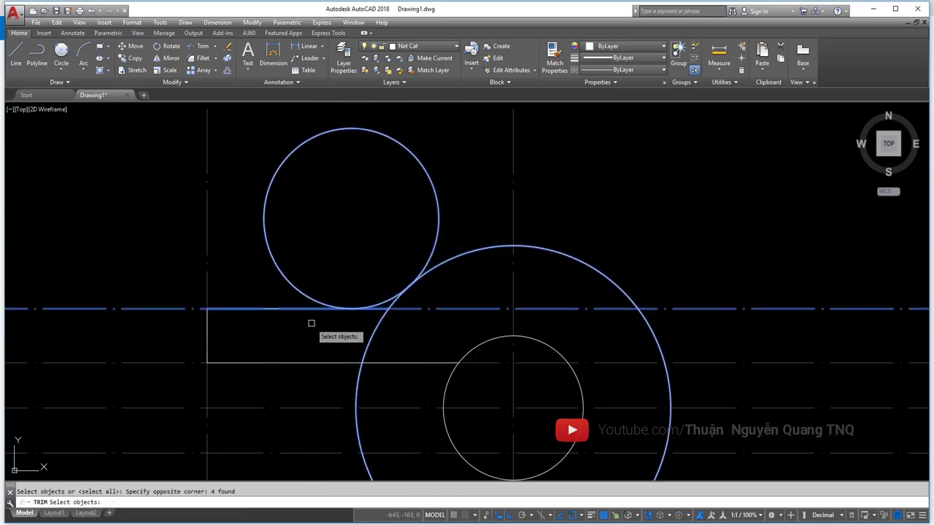
pyautogui.press('Return')
pyautogui.click(275, 261)
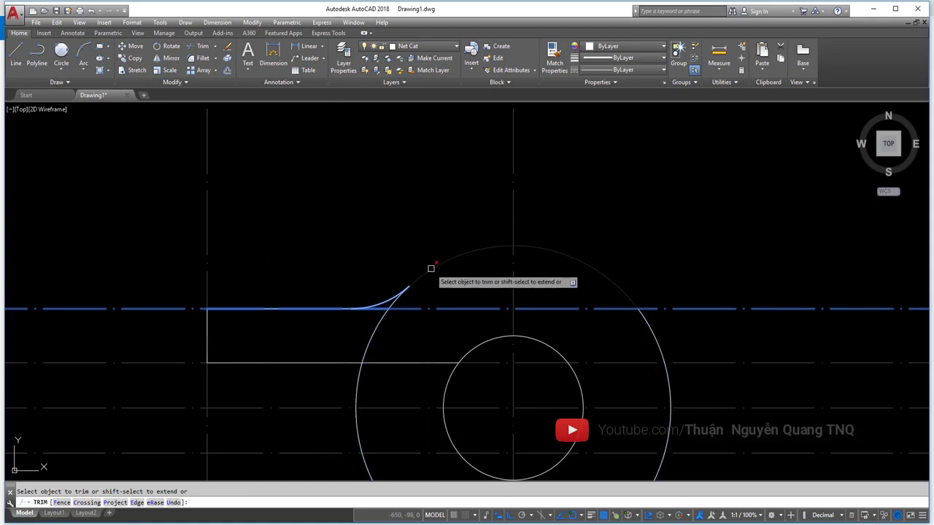
pyautogui.scroll(-5, 433, 277)
pyautogui.press('Return')
pyautogui.scroll(1, 441, 331)
pyautogui.scroll(4, 442, 330)
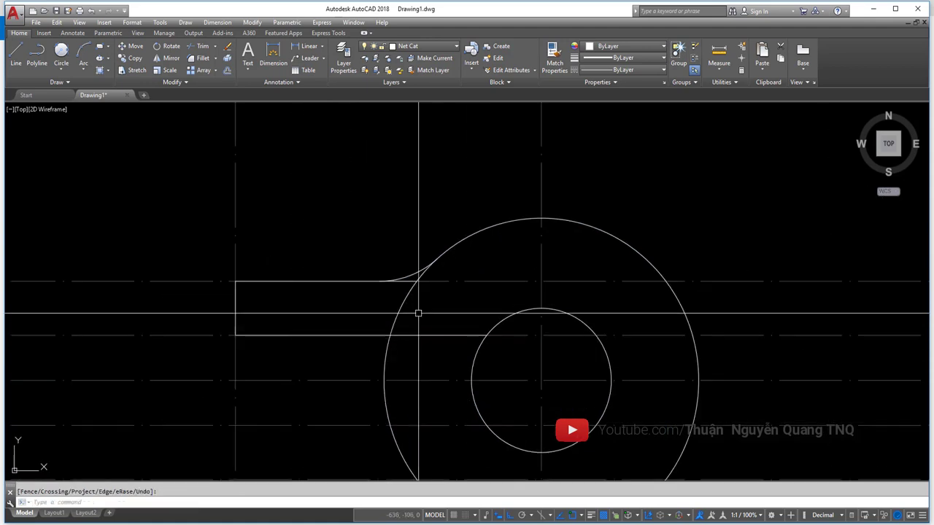
# - Select the new R10 fillet arc to check it, then deselect it
pyautogui.press('Escape')
pyautogui.click(409, 274)
pyautogui.press('Escape')
pyautogui.scroll(2, 425, 284)
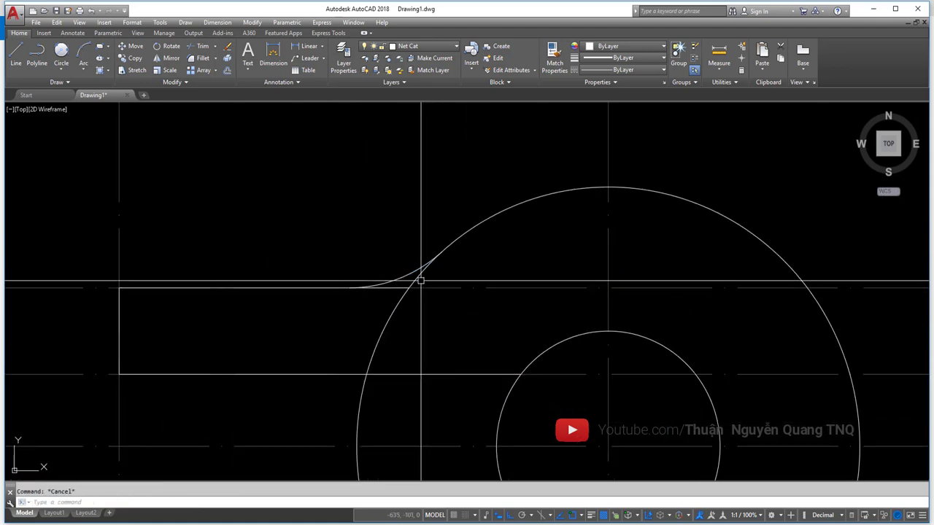
pyautogui.scroll(-5, 421, 279)
pyautogui.scroll(3, 377, 255)
# - Select the R10 fillet arc and the prong's top, left and bottom edges
pyautogui.click(417, 243)
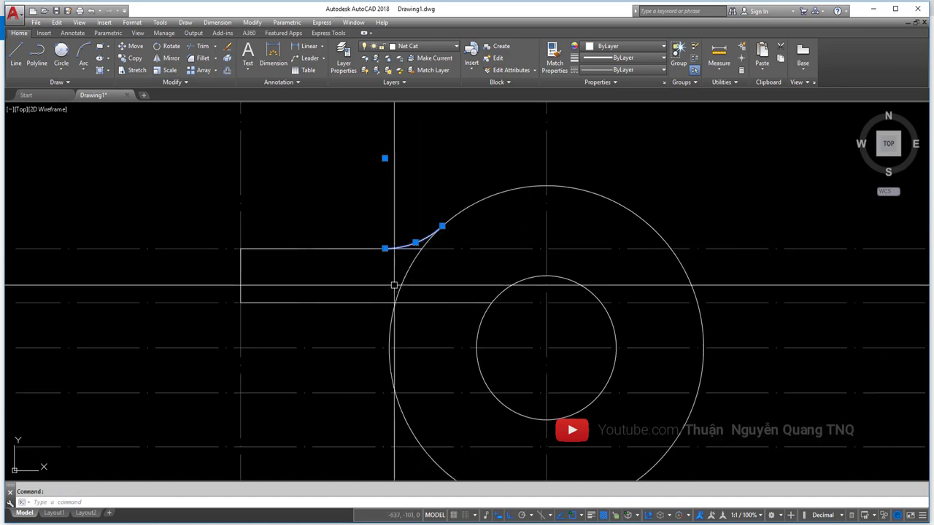
pyautogui.click(346, 249)
pyautogui.click(240, 272)
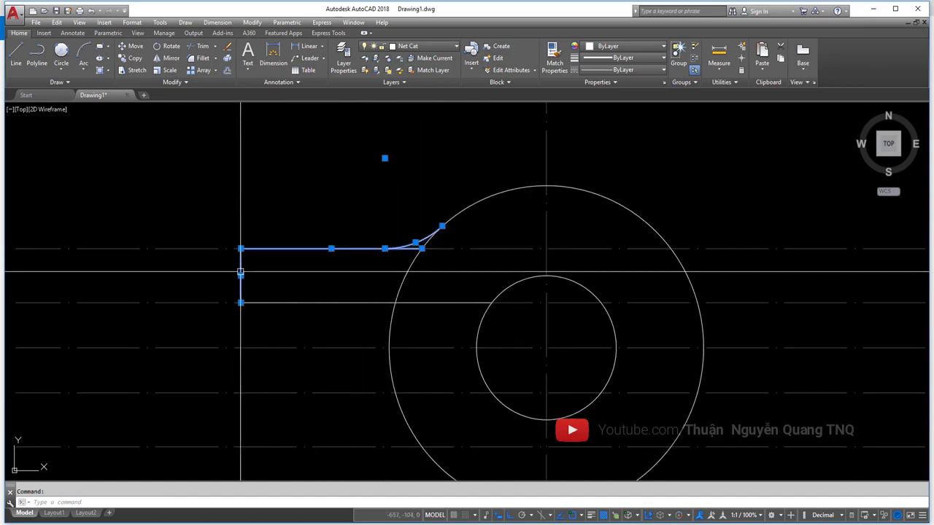
pyautogui.click(311, 302)
pyautogui.moveTo(408, 334); pyautogui.dragTo(423, 292, button='middle')
pyautogui.scroll(4, 434, 197)
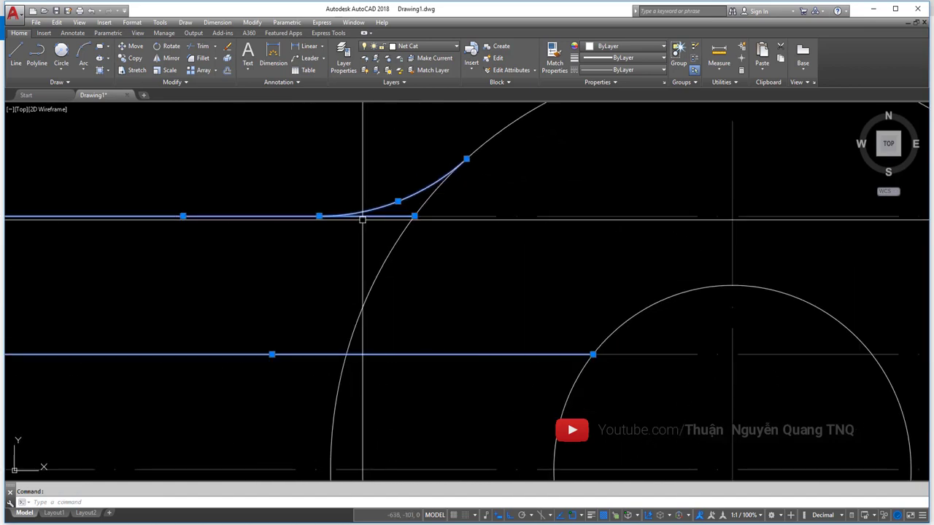
pyautogui.scroll(-4, 358, 219)
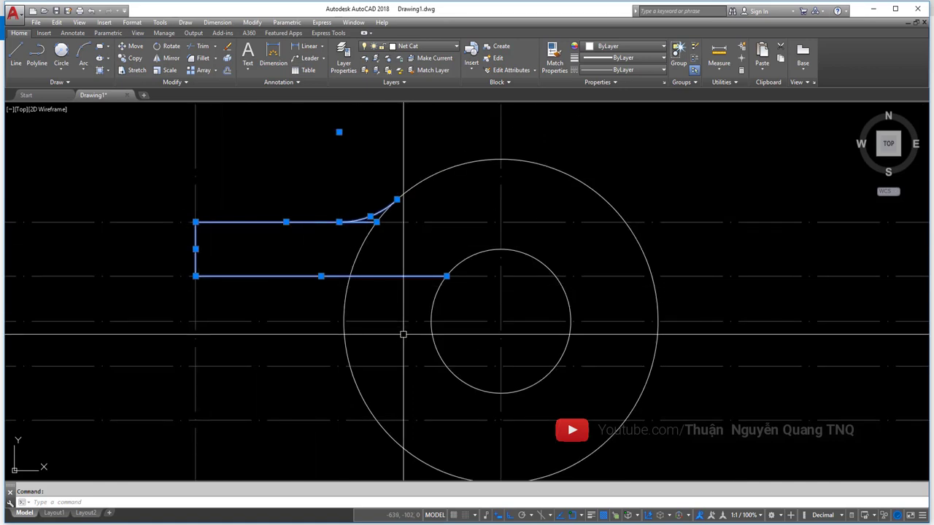
# - Mirror the selected prong outline about the slot centreline with MI, keeping the originals
pyautogui.write('mi')
pyautogui.press('Return')
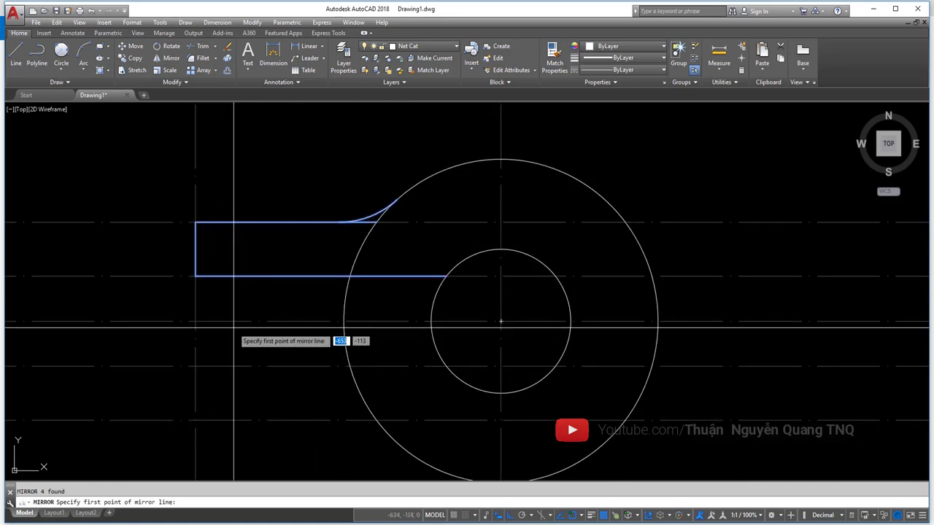
pyautogui.scroll(-4, 211, 331)
pyautogui.scroll(1, 225, 324)
pyautogui.scroll(1, 193, 314)
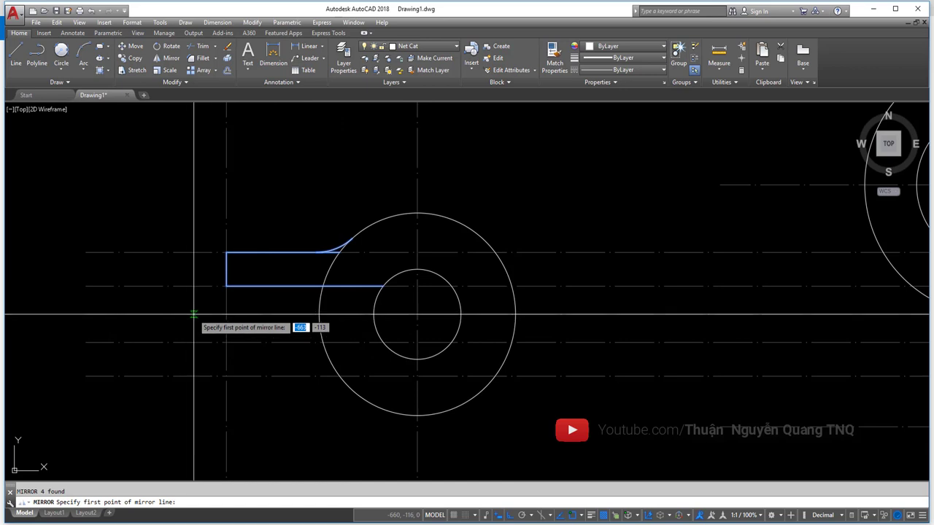
pyautogui.click(193, 314)
pyautogui.click(257, 319)
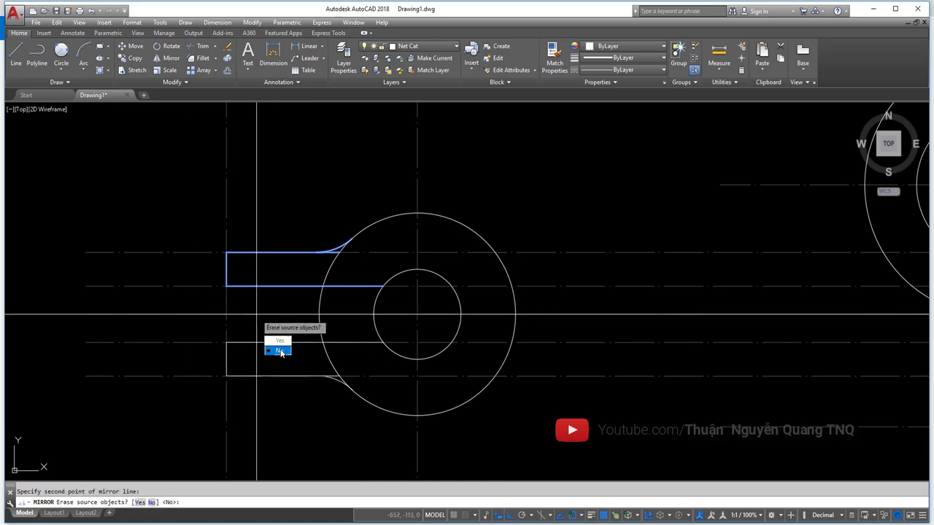
pyautogui.write('n')
pyautogui.press('Return')
pyautogui.scroll(2, 423, 401)
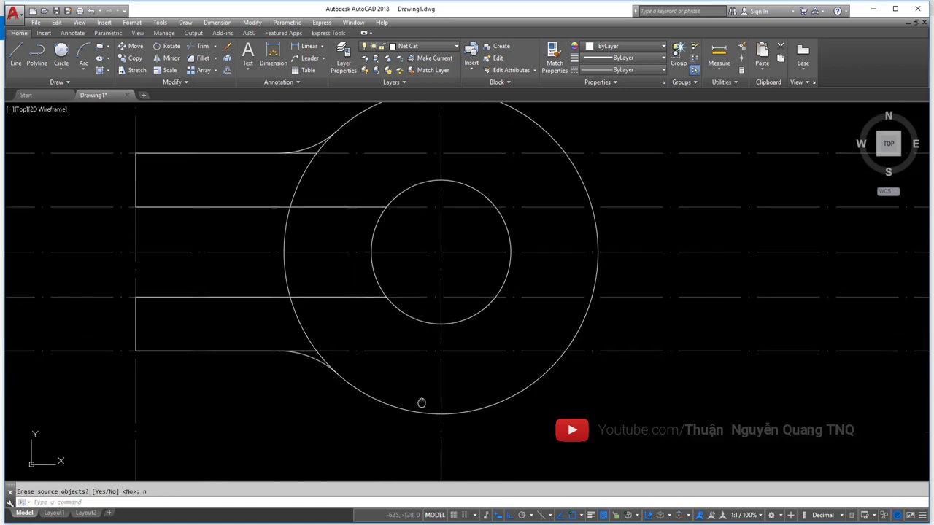
pyautogui.scroll(-2, 423, 401)
pyautogui.scroll(-3, 413, 368)
# - Trim the large circle's arcs inside the slot, using the slot lines and circles as cutting edges
pyautogui.moveTo(413, 368); pyautogui.dragTo(414, 349, button='middle')
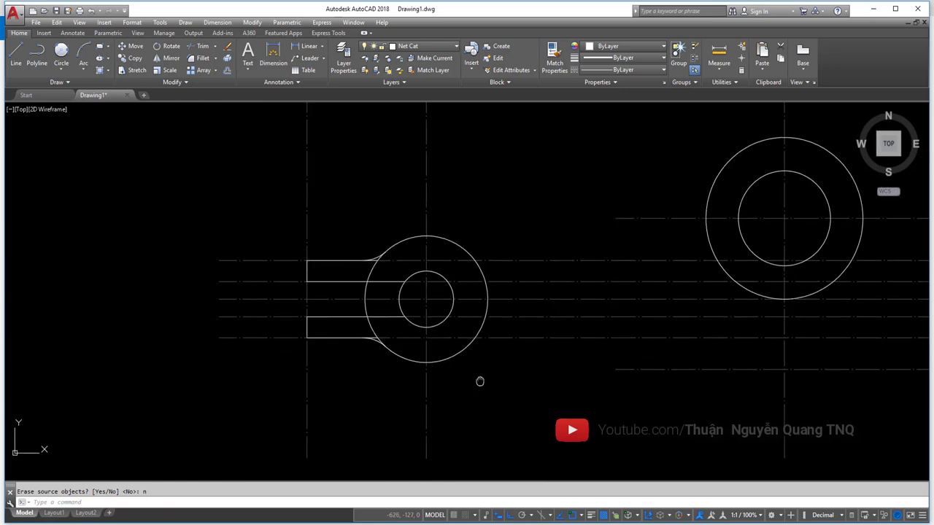
pyautogui.write('tr')
pyautogui.press('Return')
pyautogui.click(535, 387)
pyautogui.click(351, 247)
pyautogui.scroll(2, 379, 273)
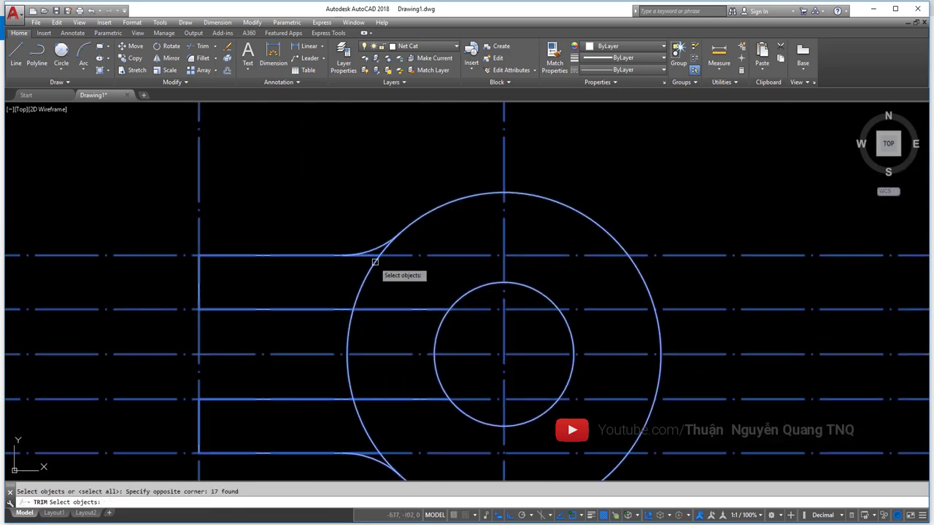
pyautogui.scroll(1, 391, 247)
pyautogui.press('Return')
pyautogui.click(378, 259)
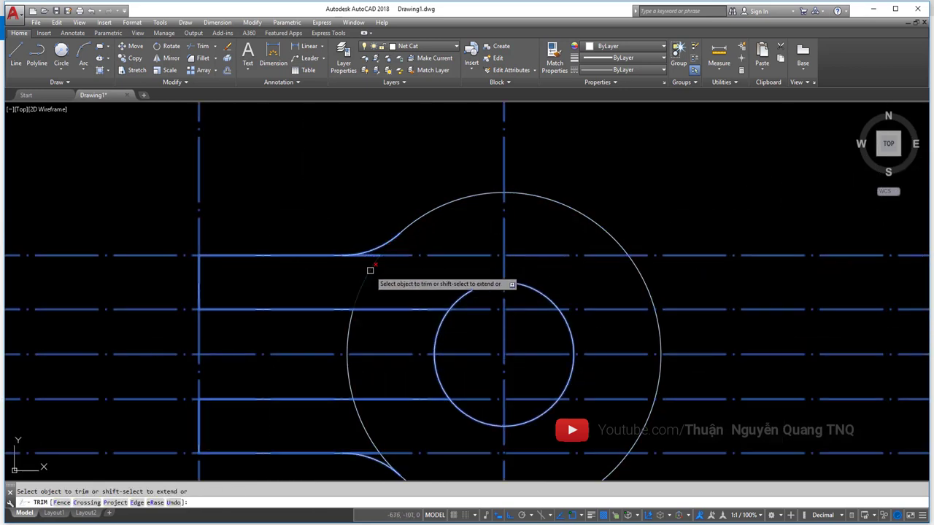
pyautogui.click(370, 270)
pyautogui.scroll(-1, 369, 312)
pyautogui.scroll(1, 381, 392)
pyautogui.scroll(2, 377, 392)
pyautogui.scroll(-2, 350, 330)
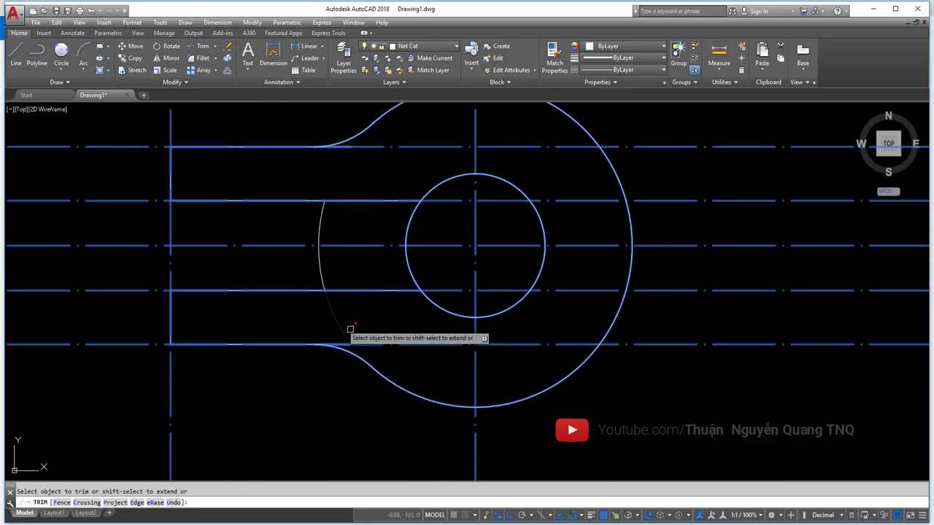
pyautogui.scroll(-2, 348, 329)
pyautogui.press('Escape')
# - Pick out the leftover arc inside the slot for removal
pyautogui.click(353, 321)
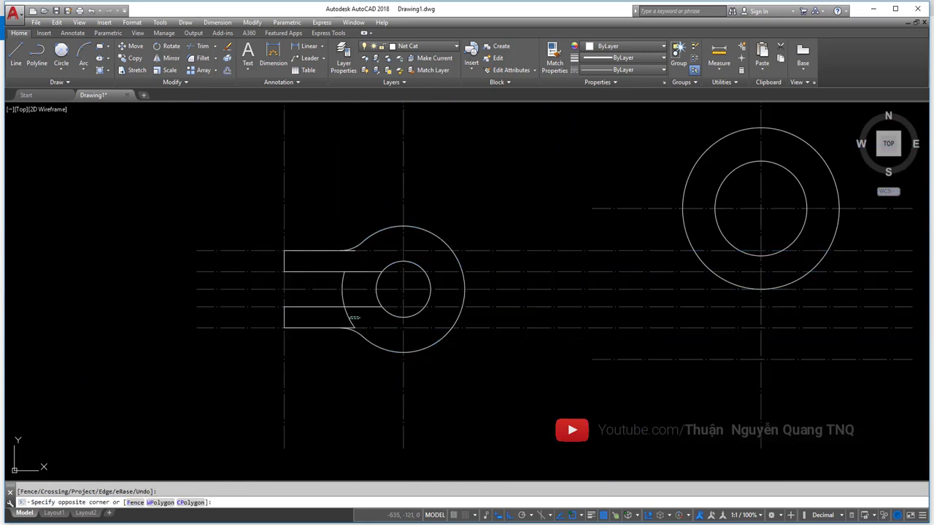
pyautogui.click(323, 317)
pyautogui.scroll(-1, 408, 315)
pyautogui.scroll(1, 396, 313)
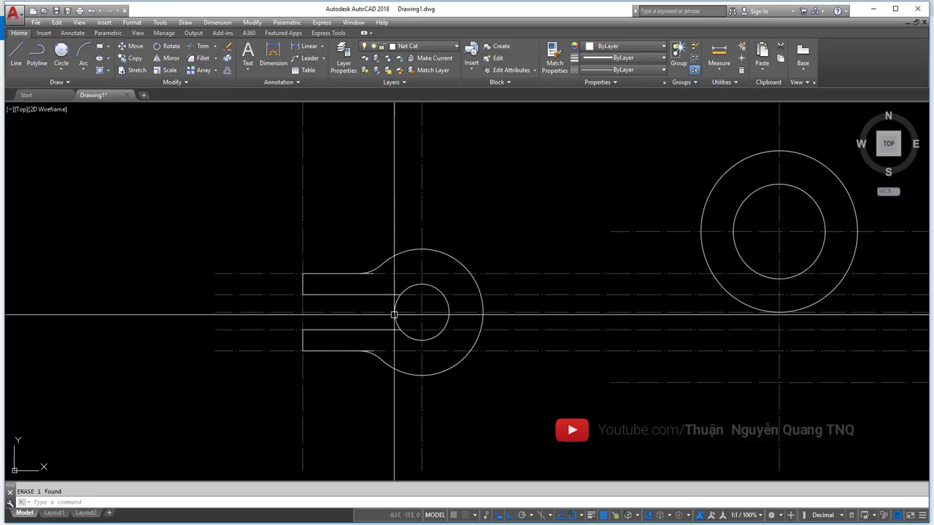
pyautogui.hotkey('alt', 'Tab')
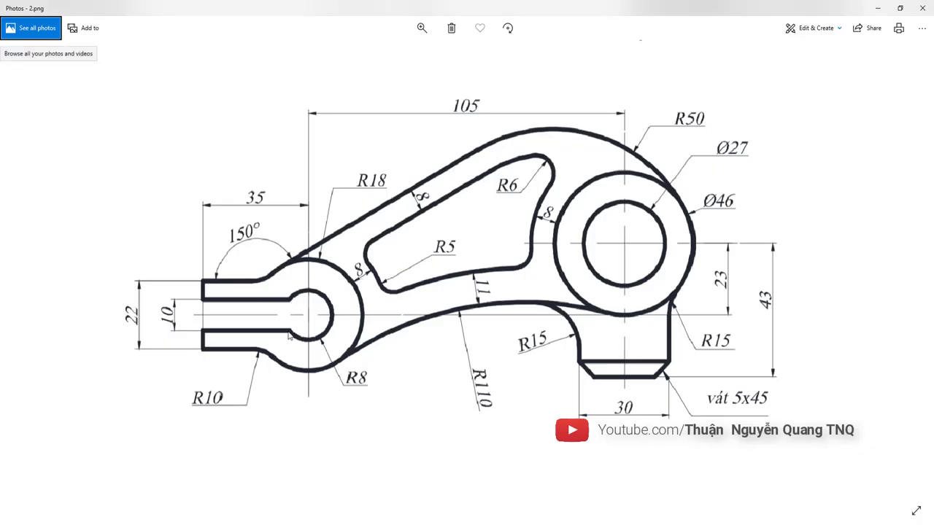
pyautogui.hotkey('alt', 'Tab')
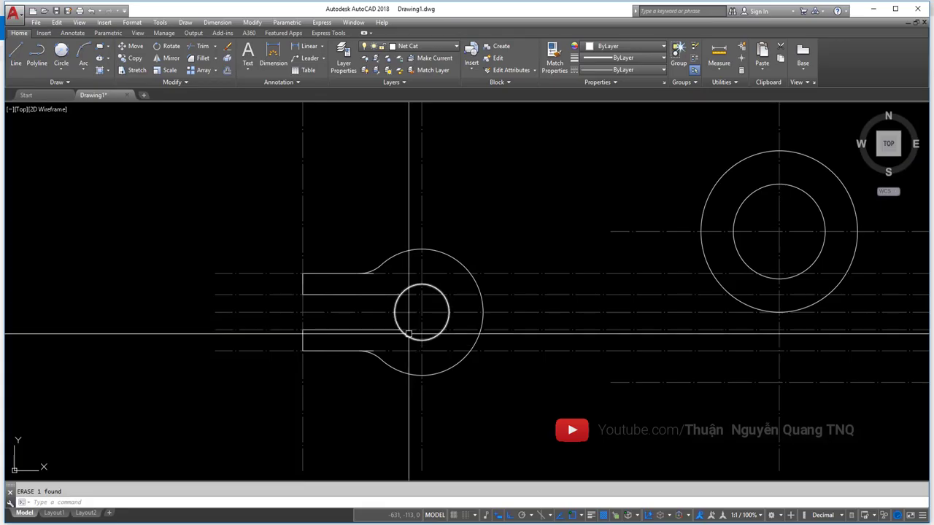
pyautogui.scroll(3, 421, 321)
# - Run TR again with the slot lines and small circle as cutting edges
pyautogui.write('tr')
pyautogui.press('Return')
pyautogui.click(494, 375)
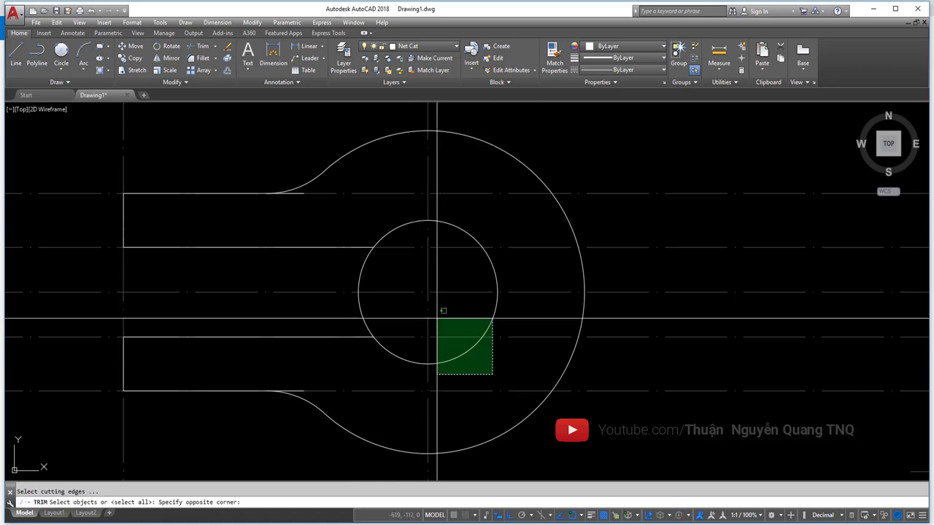
pyautogui.click(357, 240)
pyautogui.press('Return')
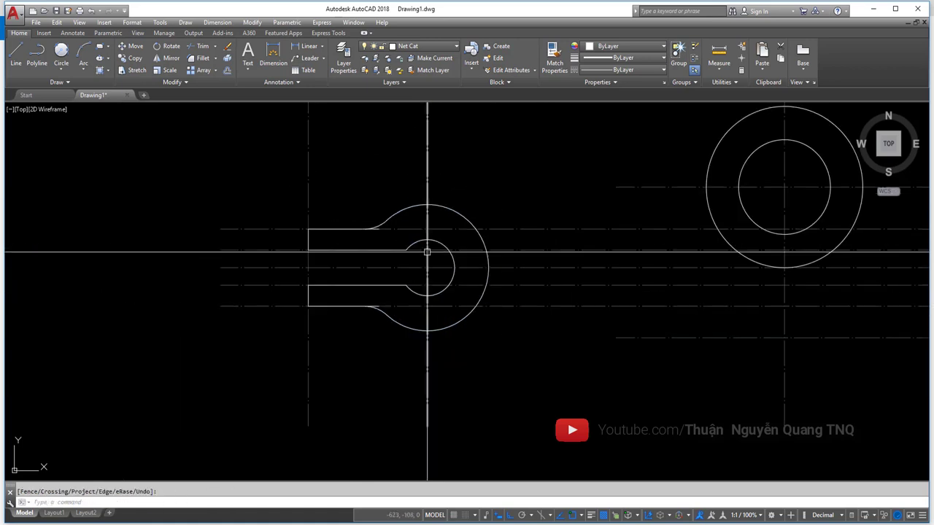
pyautogui.press('Return')
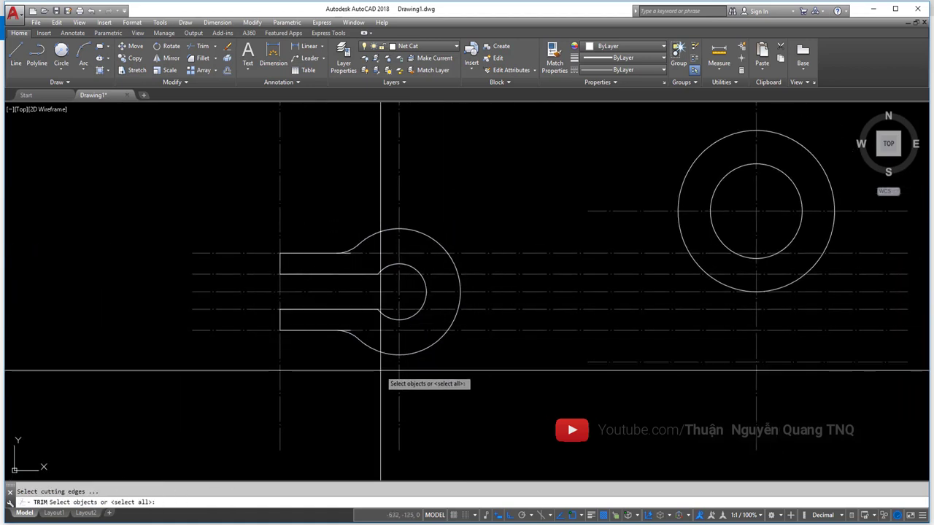
pyautogui.click(381, 375)
pyautogui.click(340, 253)
pyautogui.press('Return')
# - Study the dimensioned rocker-arm reference image in Windows Photos
pyautogui.scroll(4, 350, 263)
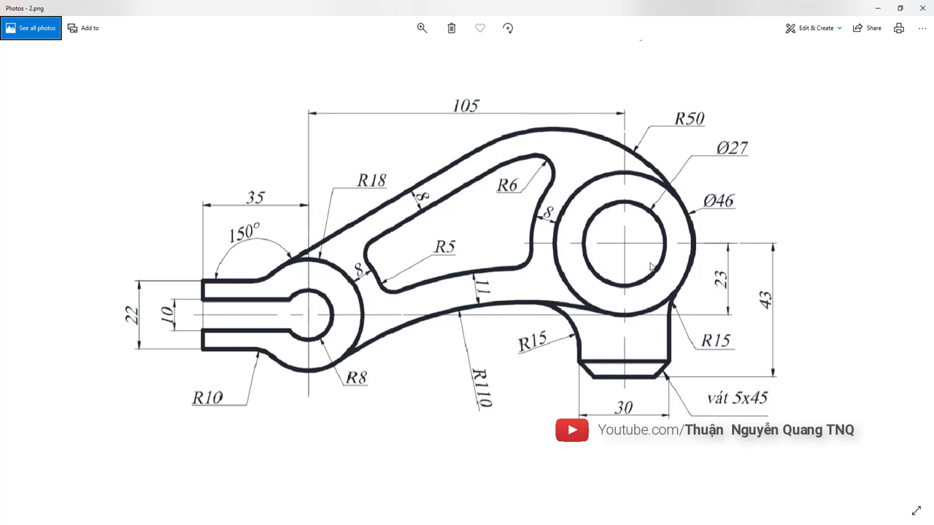
pyautogui.scroll(1, 598, 294)
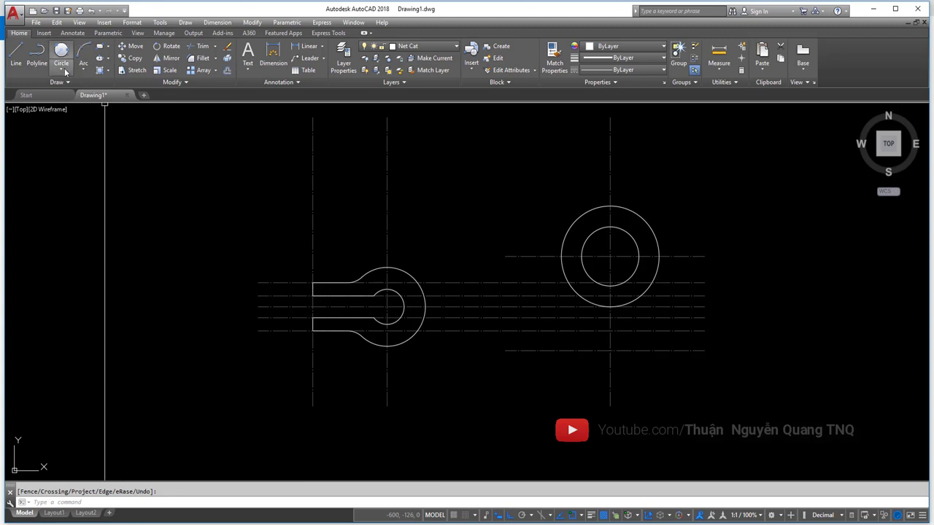
# - Pick the left and right boss outer circles as tangents for a Tan, Tan, Radius circle
pyautogui.click(64, 70)
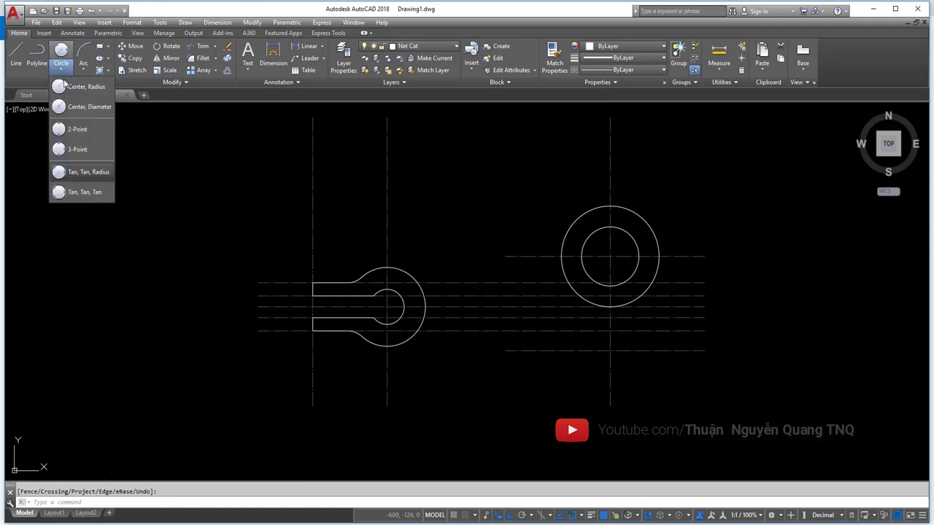
pyautogui.click(78, 172)
pyautogui.scroll(4, 431, 336)
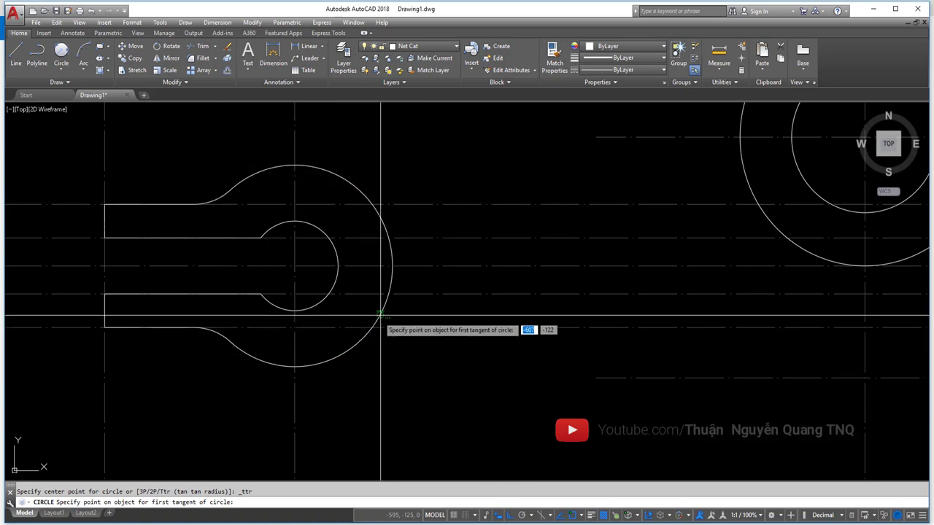
pyautogui.click(356, 355)
pyautogui.scroll(-3, 443, 329)
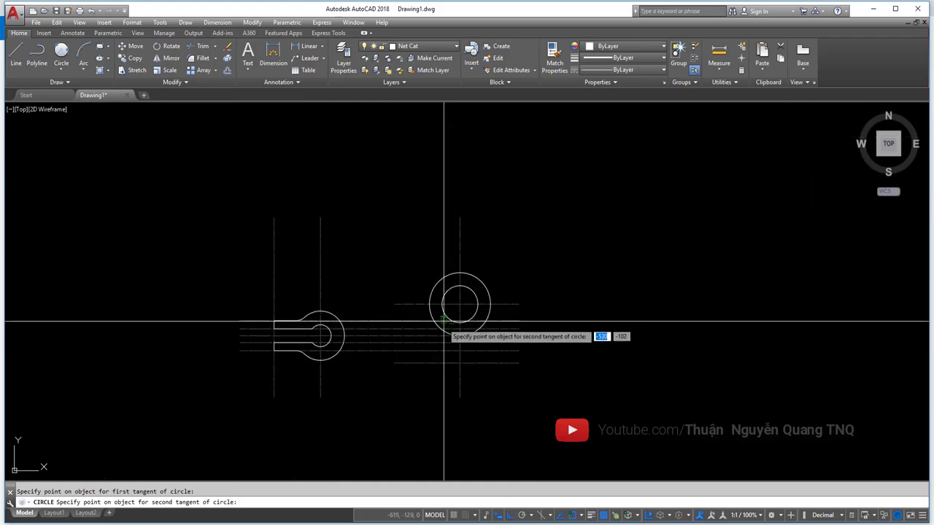
pyautogui.scroll(2, 431, 340)
pyautogui.hotkey('alt', 'Tab')
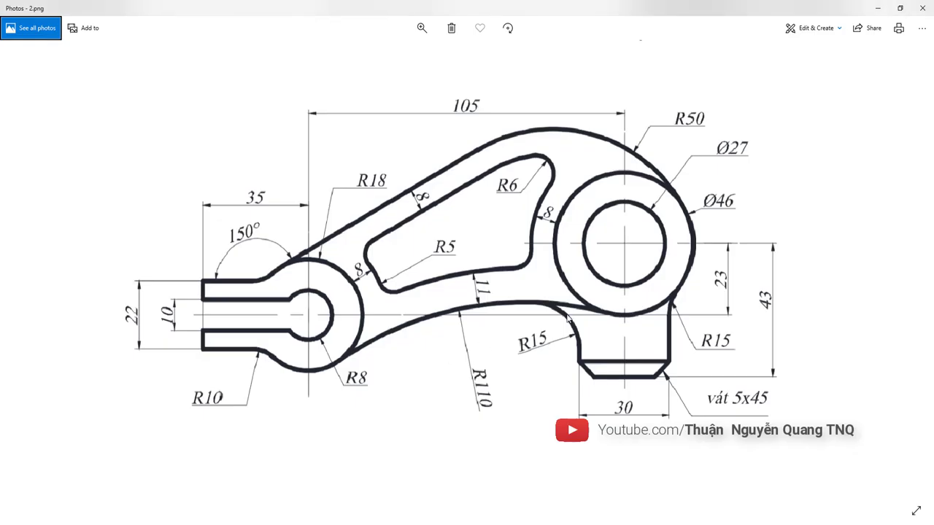
pyautogui.hotkey('alt', 'Tab')
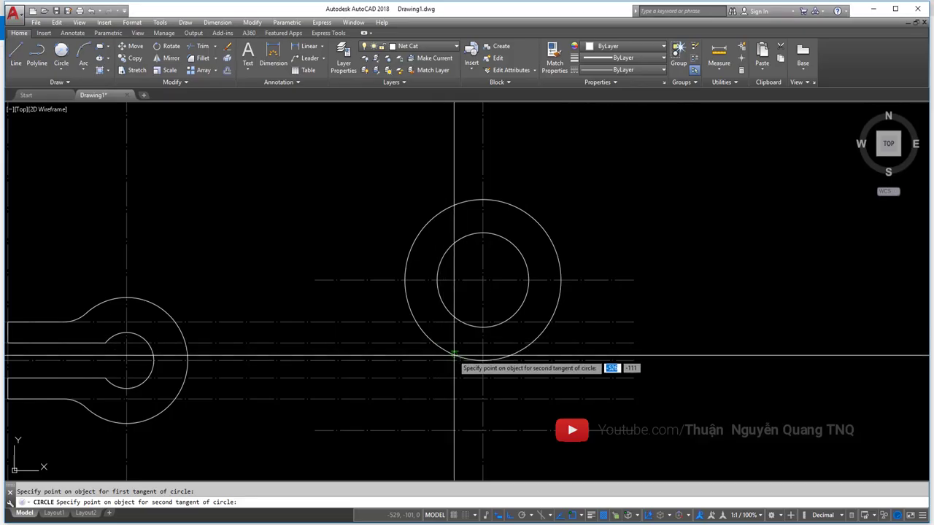
pyautogui.click(448, 353)
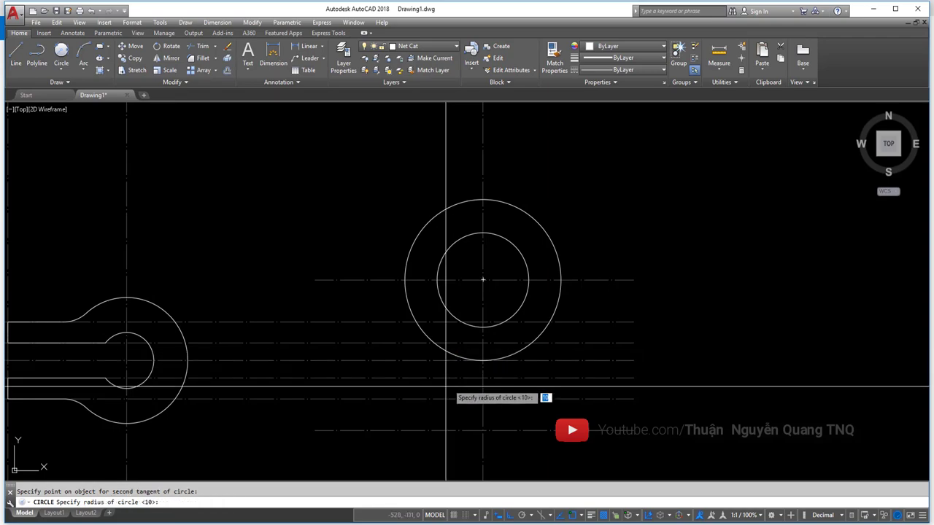
pyautogui.moveTo(428, 390); pyautogui.dragTo(455, 326, button='middle')
pyautogui.hotkey('alt', 'Tab')
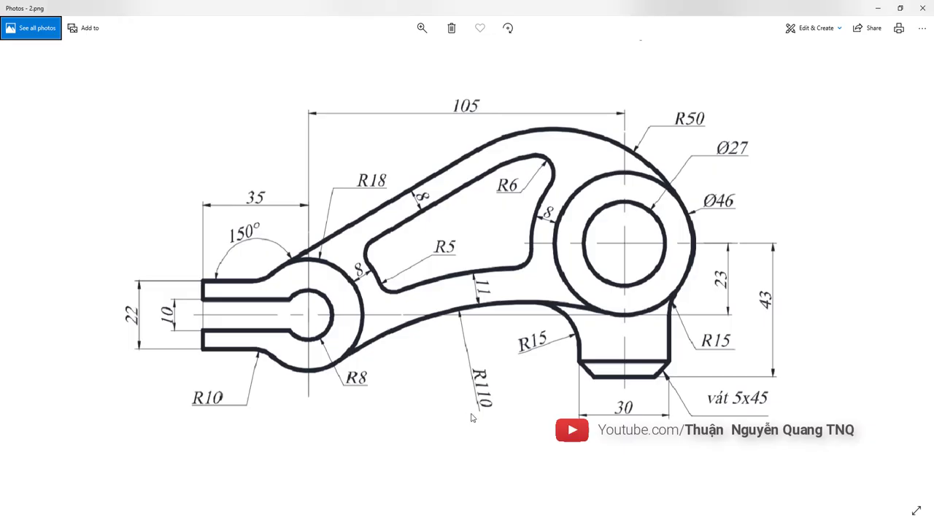
pyautogui.hotkey('alt', 'Tab')
# - Enter radius 110 to complete the tangent circle between the bosses
pyautogui.write('0')
pyautogui.press('Return')
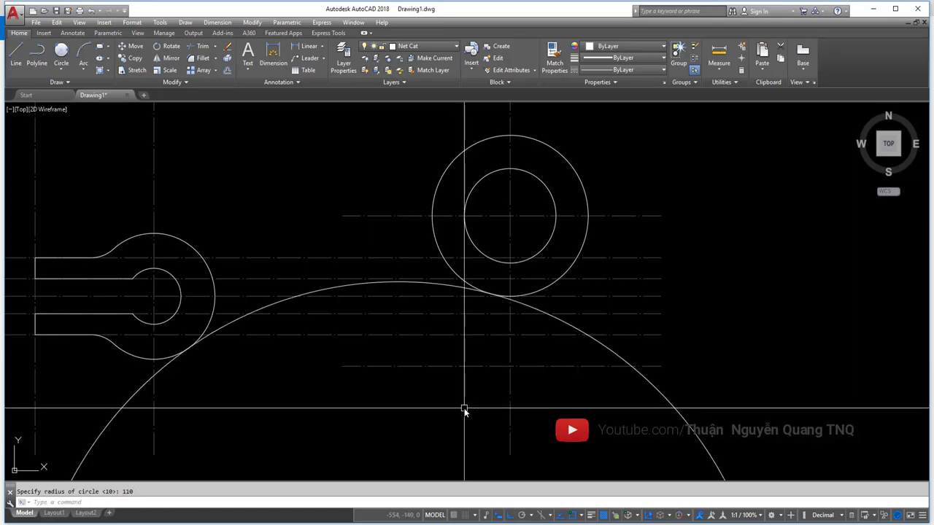
pyautogui.scroll(-3, 428, 267)
pyautogui.scroll(-2, 433, 298)
pyautogui.moveTo(437, 283); pyautogui.dragTo(438, 280, button='middle')
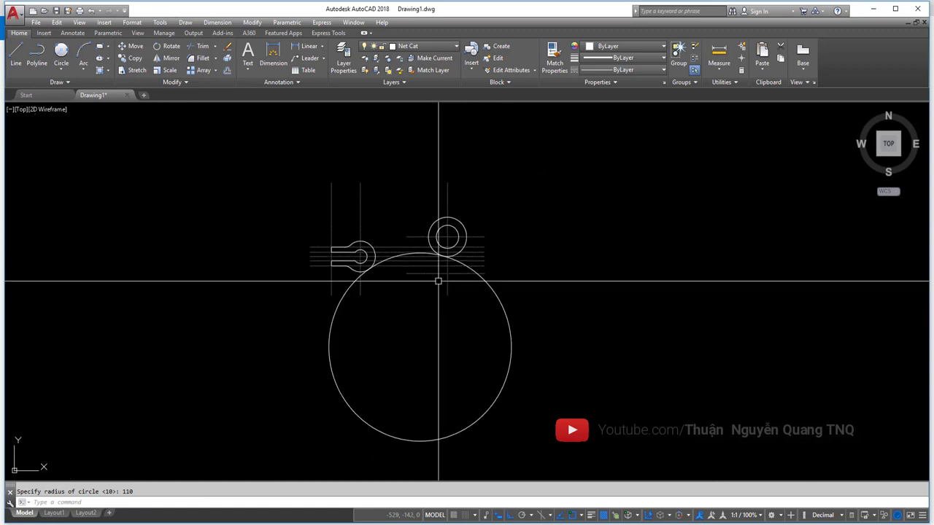
pyautogui.write('TR')
# - Trim the R110 circle using the whole drawing as cutting edges
pyautogui.press('Return')
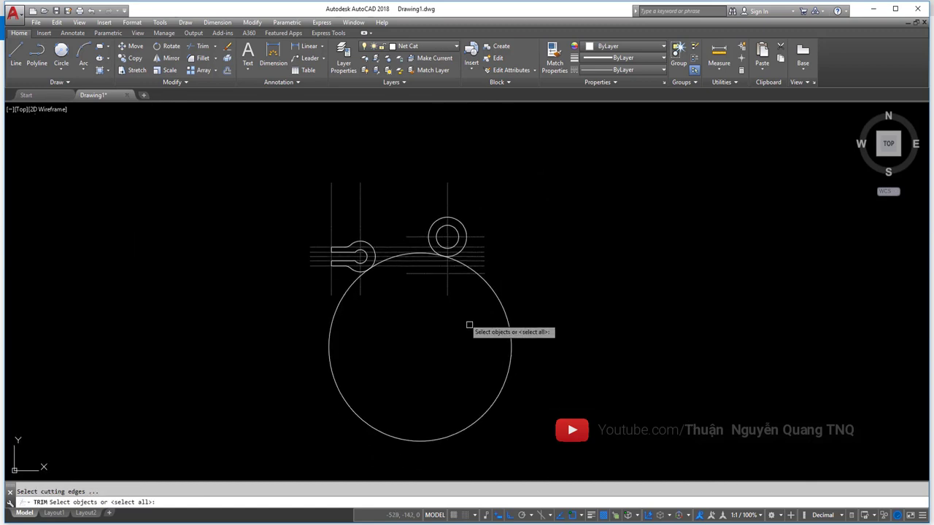
pyautogui.click(621, 400)
pyautogui.click(365, 225)
pyautogui.press('Return')
pyautogui.scroll(6, 391, 260)
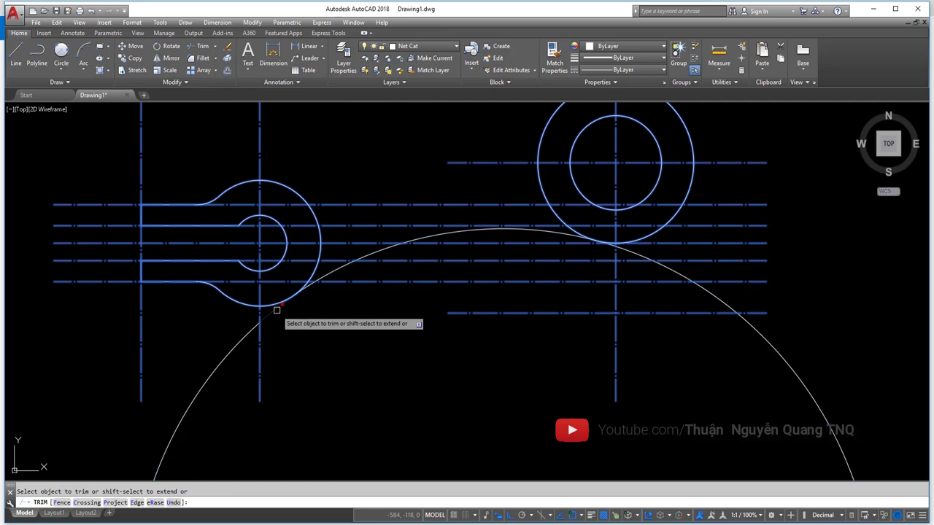
pyautogui.scroll(6, 627, 248)
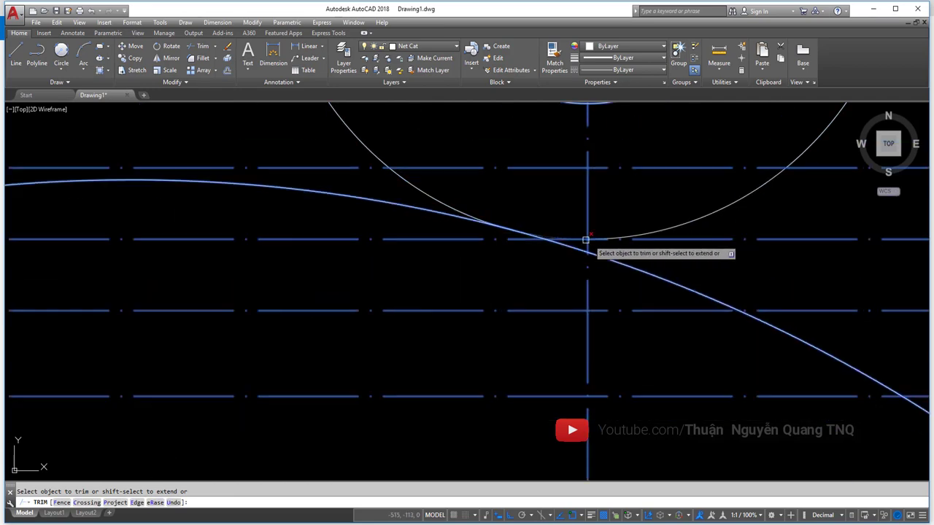
pyautogui.scroll(2, 536, 239)
pyautogui.scroll(-4, 532, 242)
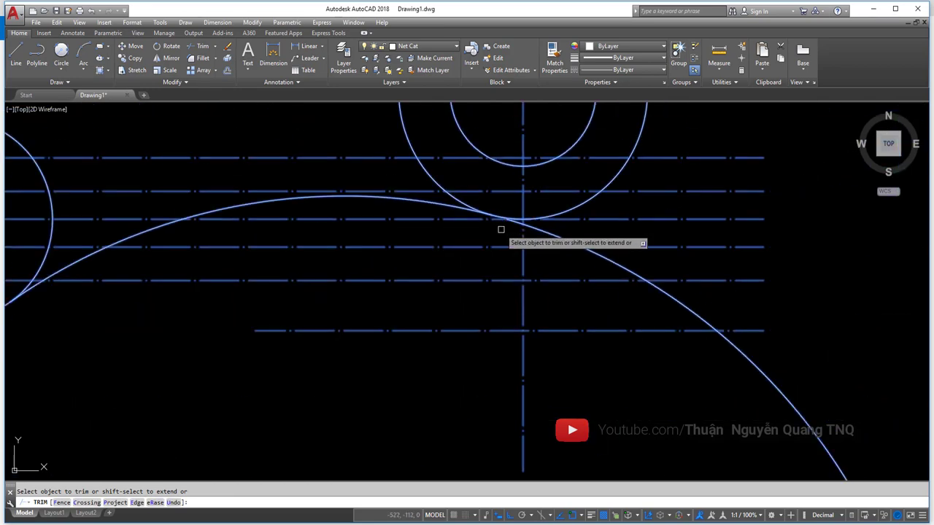
pyautogui.scroll(-5, 523, 246)
pyautogui.press('Return')
# - Delete the leftover R110 piece and view the reference's lower boss detail
pyautogui.click(523, 246)
pyautogui.press('Delete')
pyautogui.scroll(8, 542, 233)
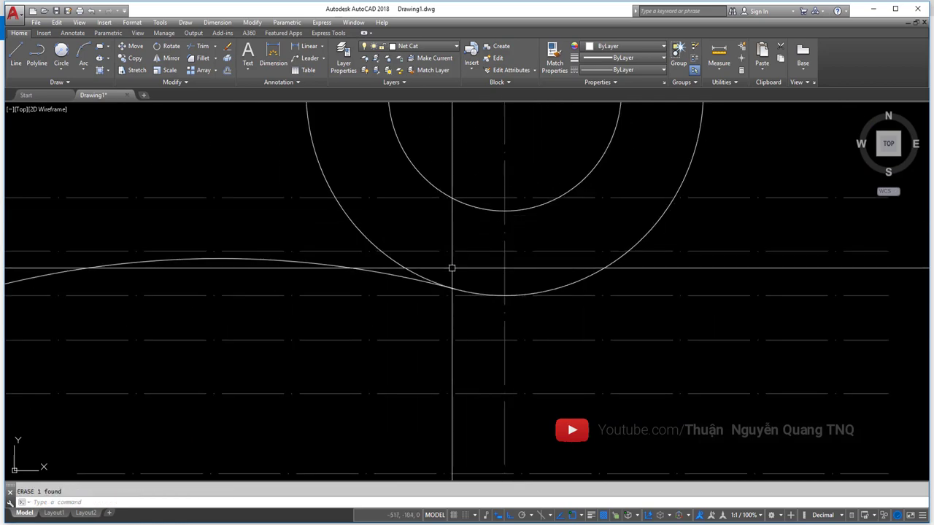
pyautogui.scroll(-3, 452, 267)
pyautogui.scroll(-3, 367, 265)
pyautogui.scroll(4, 425, 221)
pyautogui.scroll(2, 425, 277)
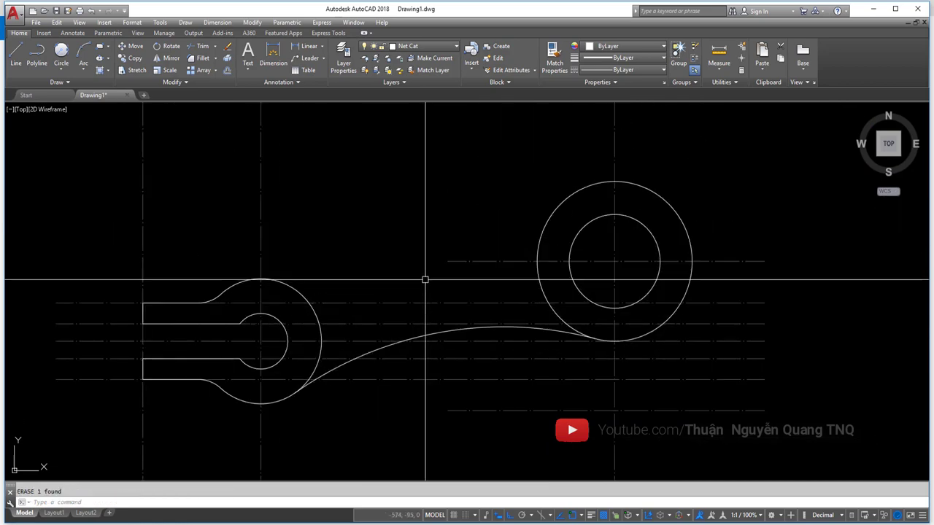
pyautogui.hotkey('alt', 'Tab')
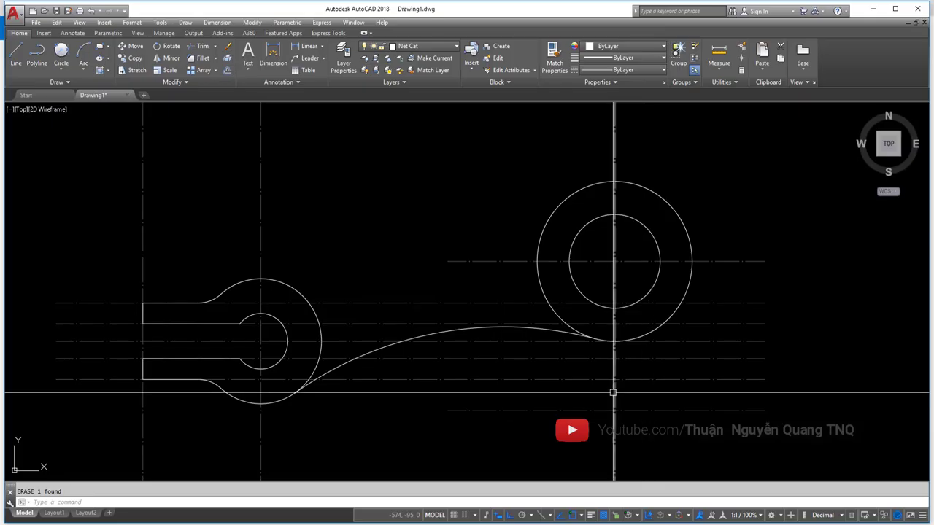
pyautogui.scroll(2, 610, 392)
# - Offset the vertical centre line 15 units to both sides
pyautogui.scroll(3, 460, 402)
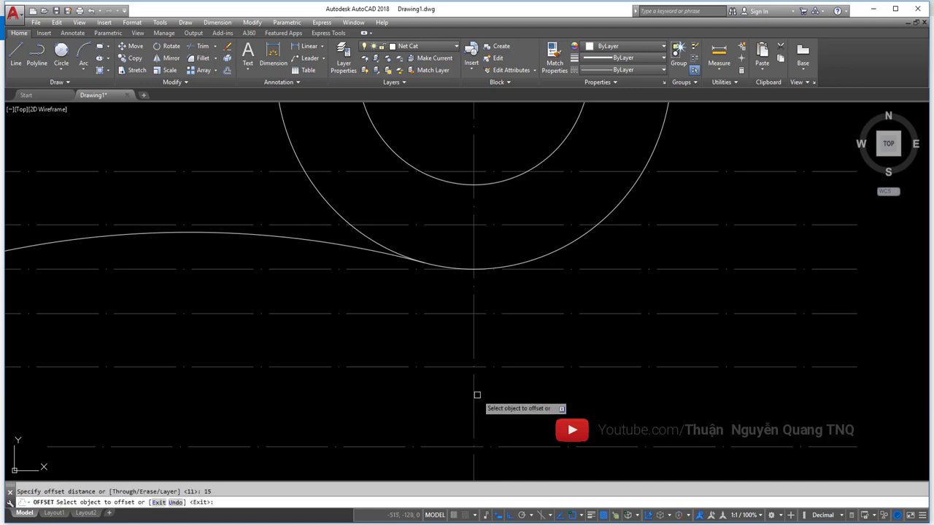
pyautogui.click(477, 395)
pyautogui.click(476, 390)
pyautogui.click(408, 390)
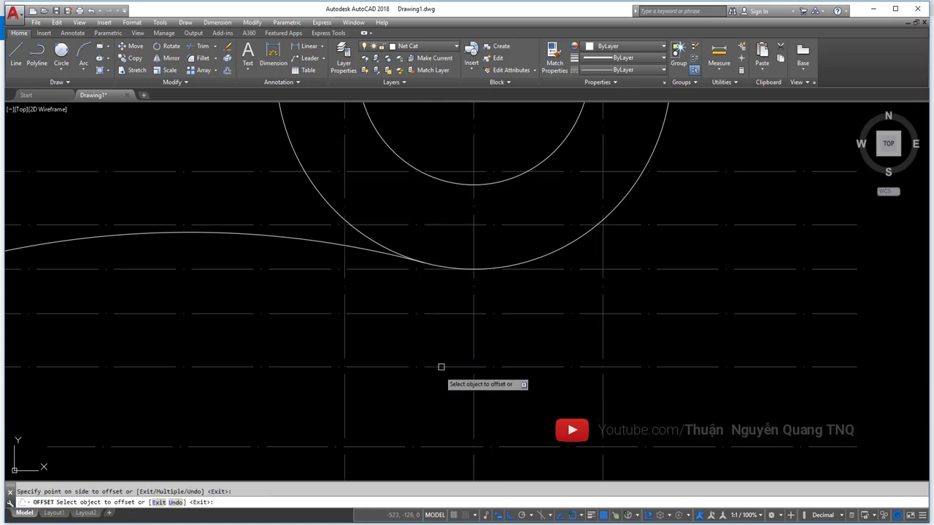
pyautogui.scroll(-3, 440, 367)
pyautogui.press('Escape')
# - Compare with the reference image, where the R15 fillets beside the lower boss are marked
pyautogui.hotkey('alt', 'Tab')
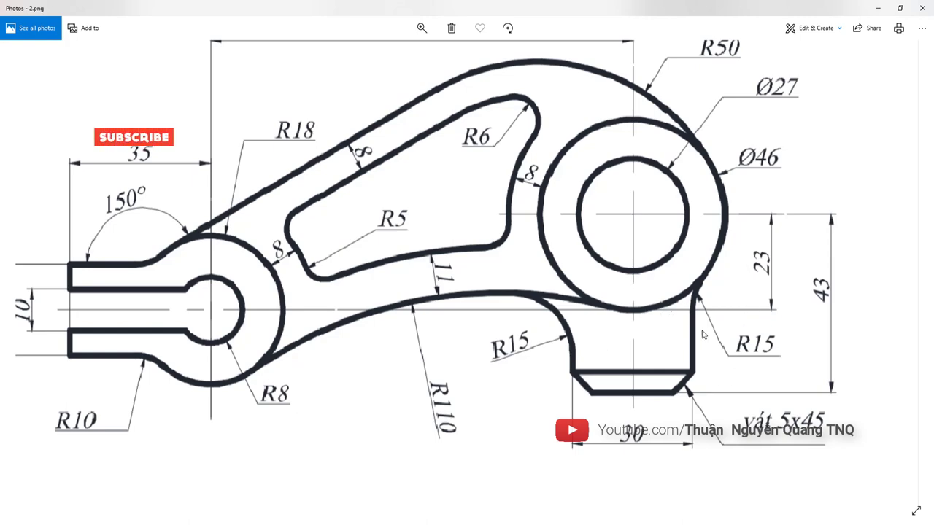
pyautogui.scroll(3, 724, 318)
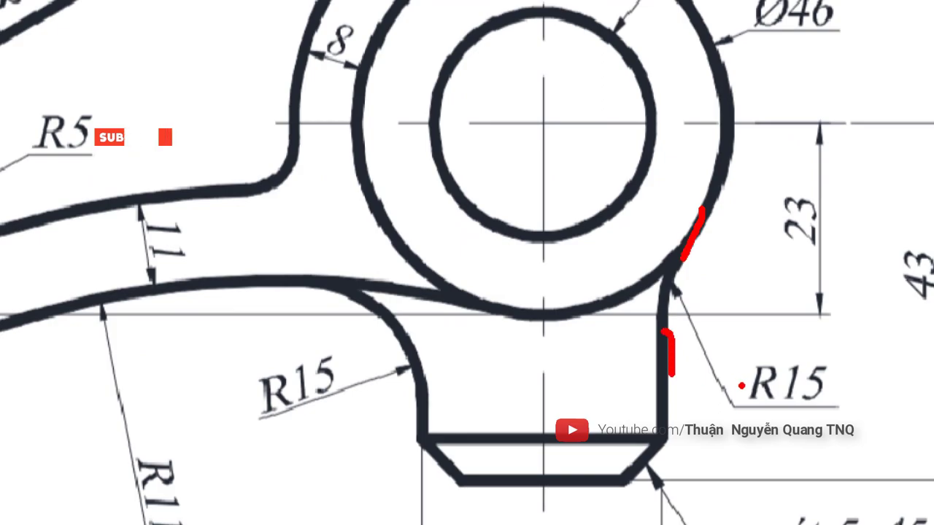
pyautogui.scroll(-3, 467, 263)
pyautogui.hotkey('alt', 'Tab')
pyautogui.scroll(1, 577, 267)
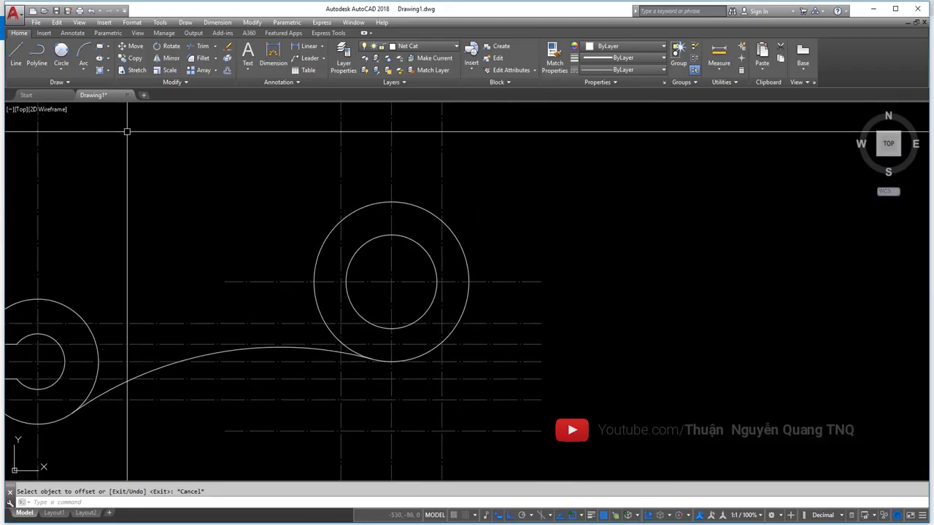
pyautogui.click(64, 72)
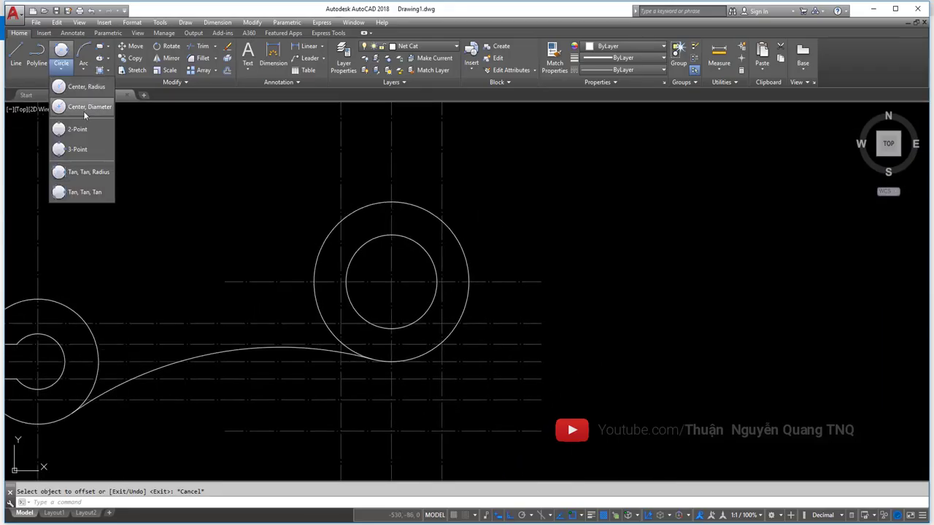
# - Start a tangent-tangent-radius circle on the large circle, then cancel it
pyautogui.click(75, 176)
pyautogui.scroll(1, 416, 337)
pyautogui.scroll(1, 467, 250)
pyautogui.scroll(-3, 503, 245)
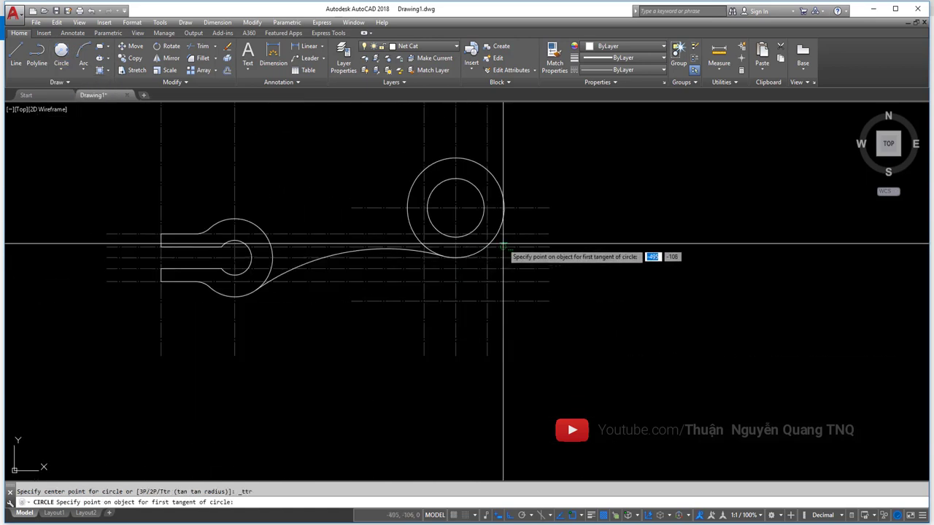
pyautogui.scroll(2, 502, 245)
pyautogui.scroll(4, 496, 250)
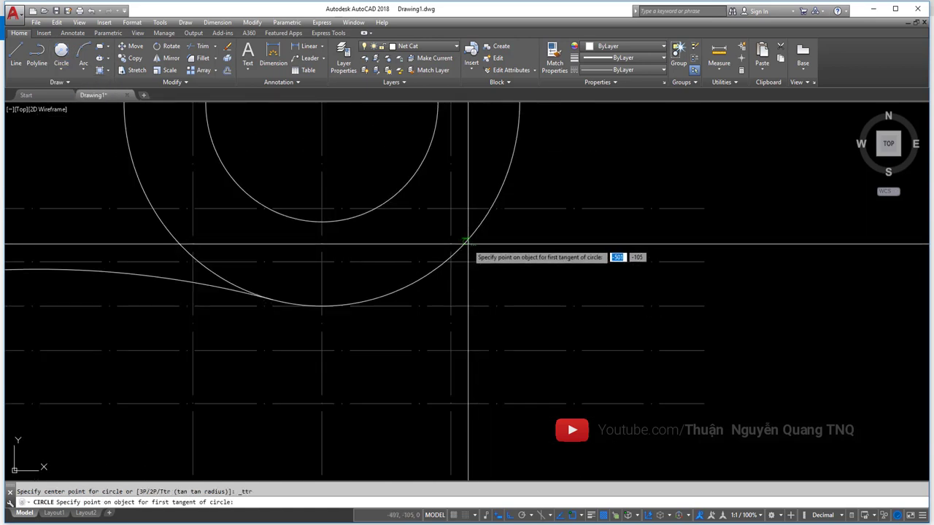
pyautogui.click(468, 243)
pyautogui.click(452, 279)
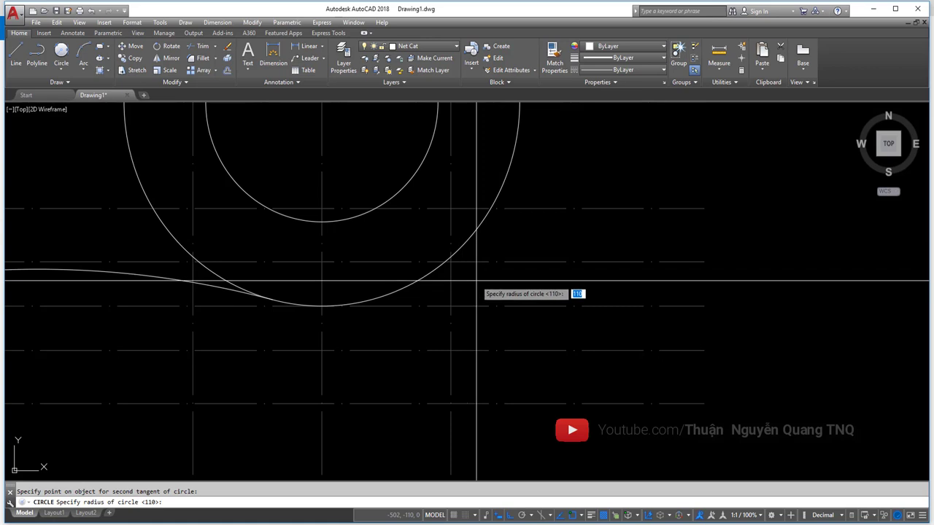
pyautogui.press('Escape')
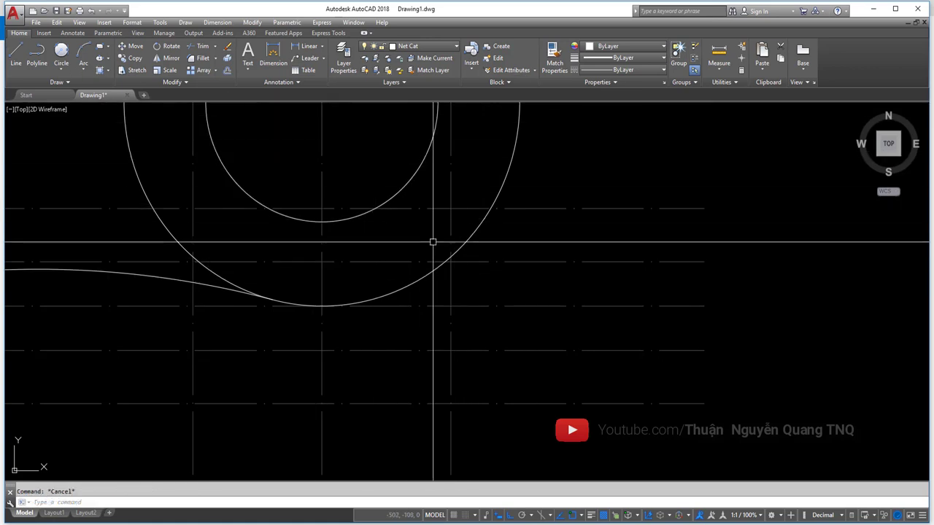
# - Draw the lower boss outline lines down from the Ø46 circle with LINE
pyautogui.scroll(-1, 437, 248)
pyautogui.scroll(-4, 452, 263)
pyautogui.write('l')
pyautogui.press('Return')
pyautogui.scroll(3, 453, 284)
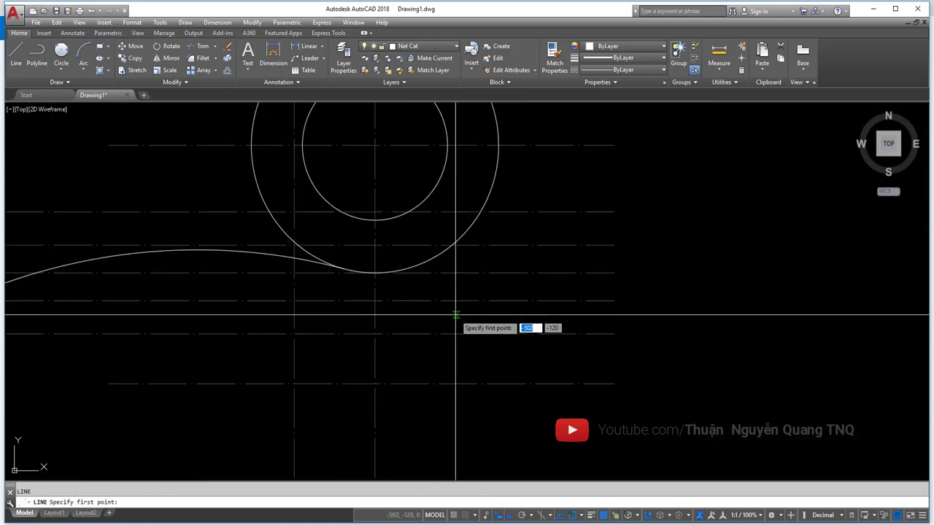
pyautogui.click(452, 244)
pyautogui.click(456, 384)
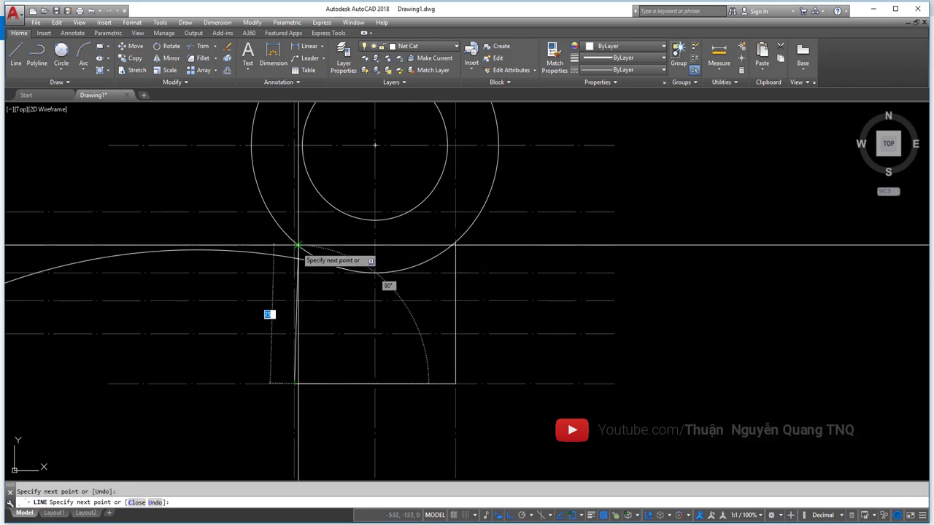
pyautogui.scroll(3, 294, 200)
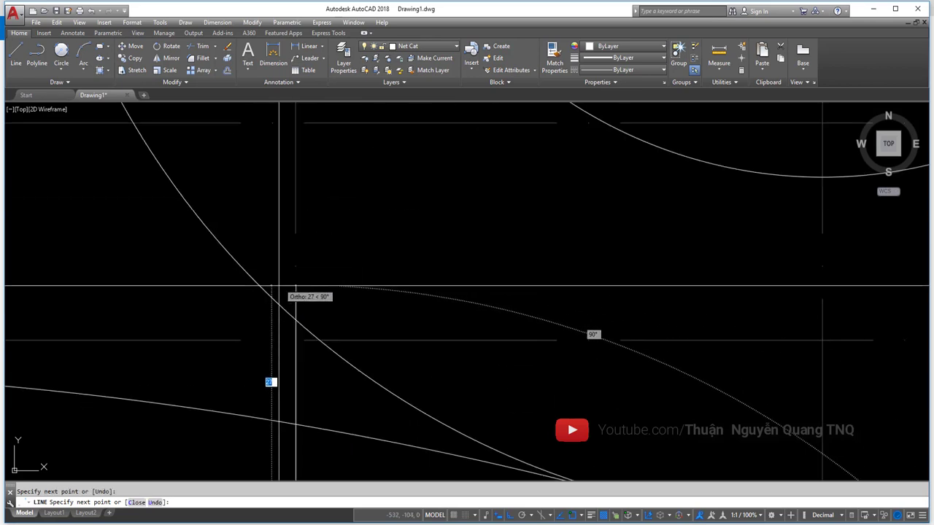
pyautogui.scroll(-3, 295, 319)
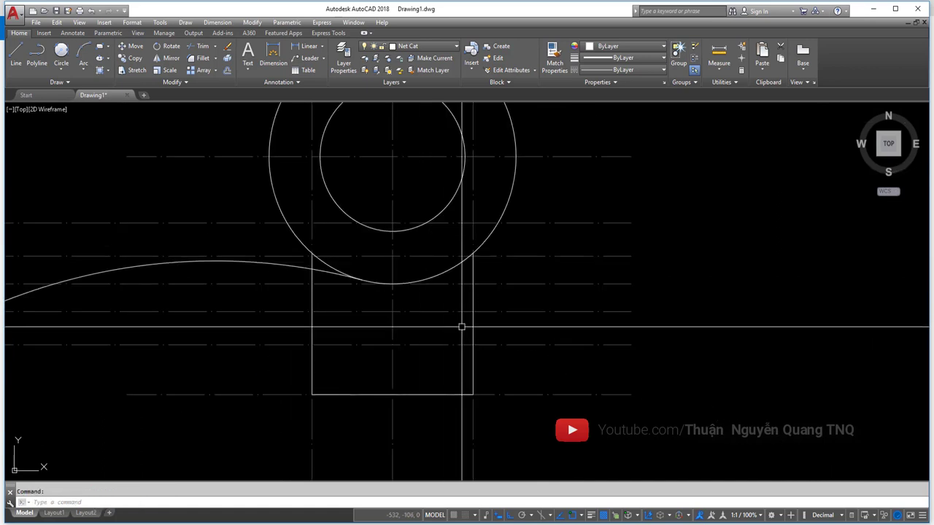
pyautogui.scroll(1, 463, 328)
pyautogui.press('Escape')
pyautogui.click(61, 70)
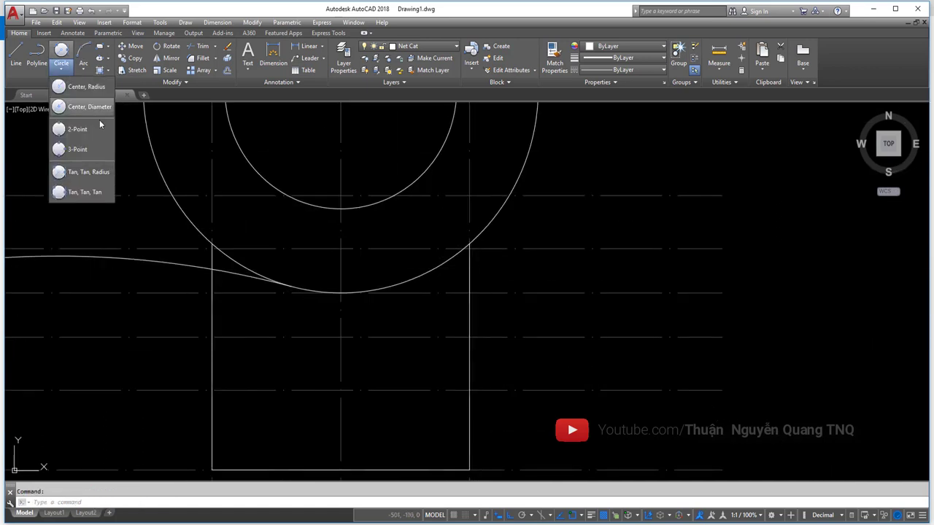
pyautogui.click(100, 172)
pyautogui.click(487, 227)
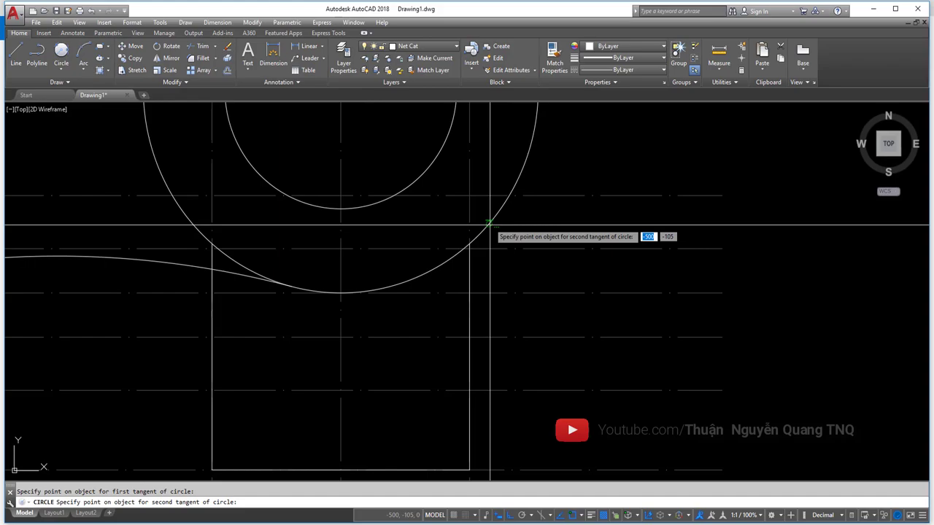
pyautogui.click(469, 271)
pyautogui.hotkey('alt', 'Tab')
pyautogui.hotkey('alt', 'Tab')
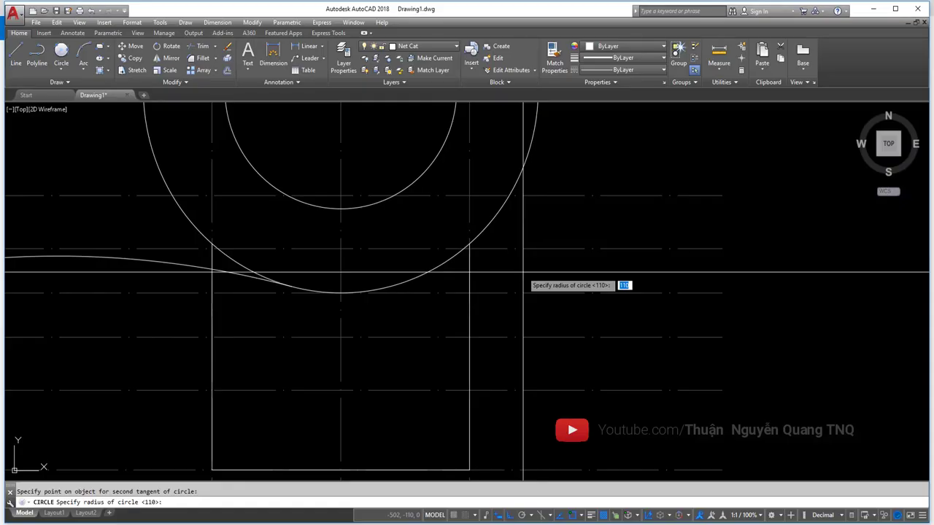
pyautogui.write('15')
pyautogui.press('Return')
pyautogui.scroll(-3, 522, 272)
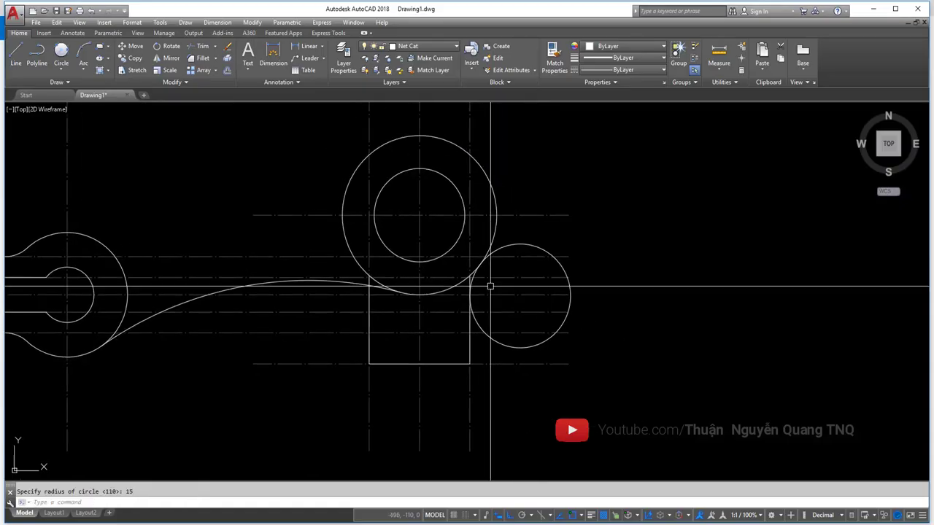
pyautogui.write('tr')
pyautogui.press('Return')
pyautogui.click(611, 365)
pyautogui.click(461, 232)
pyautogui.press('Return')
pyautogui.scroll(4, 485, 267)
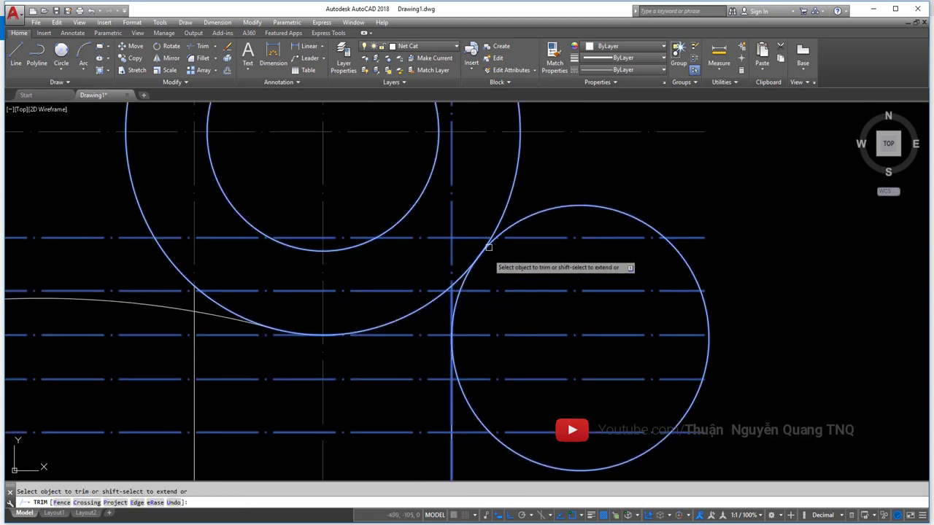
pyautogui.scroll(3, 493, 241)
pyautogui.moveTo(482, 327); pyautogui.dragTo(480, 262, button='middle')
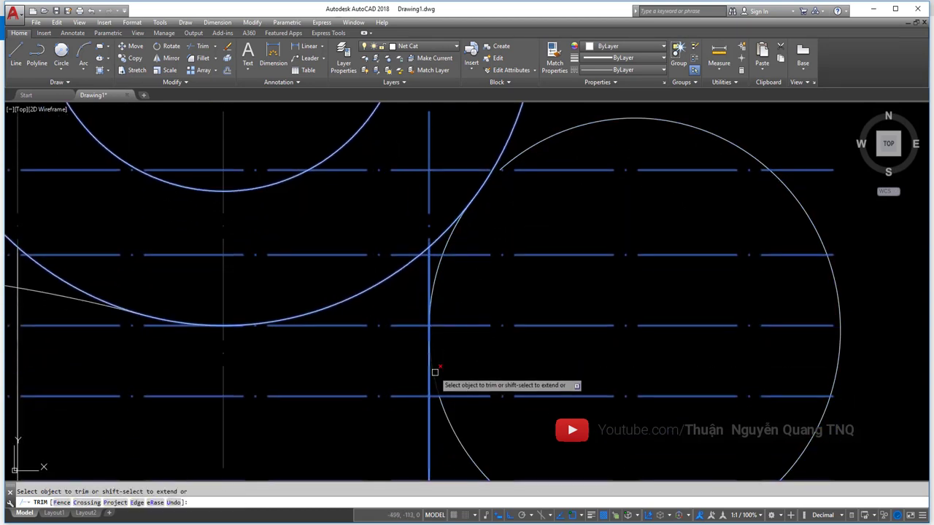
pyautogui.scroll(-2, 477, 265)
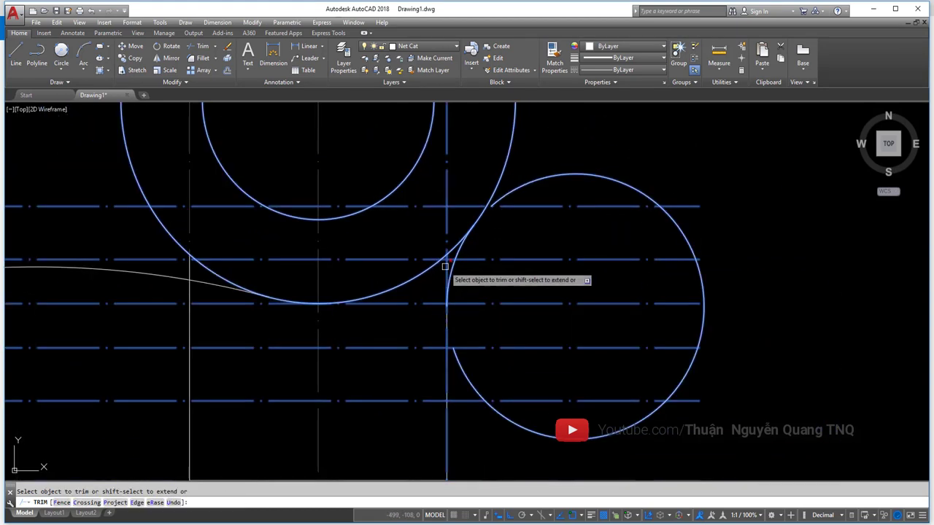
pyautogui.scroll(-2, 460, 269)
pyautogui.scroll(-1, 508, 256)
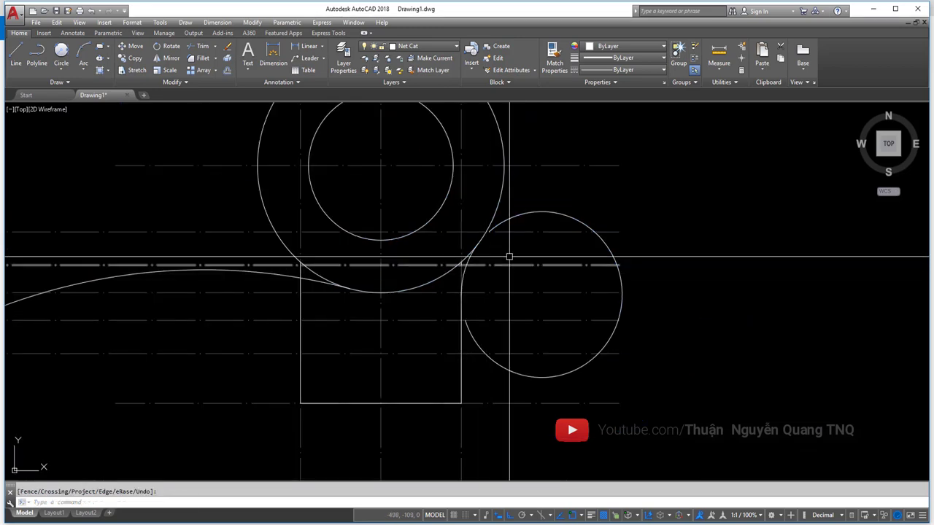
pyautogui.press('Escape')
pyautogui.click(532, 220)
pyautogui.press('Delete')
pyautogui.moveTo(452, 277); pyautogui.dragTo(517, 266, button='middle')
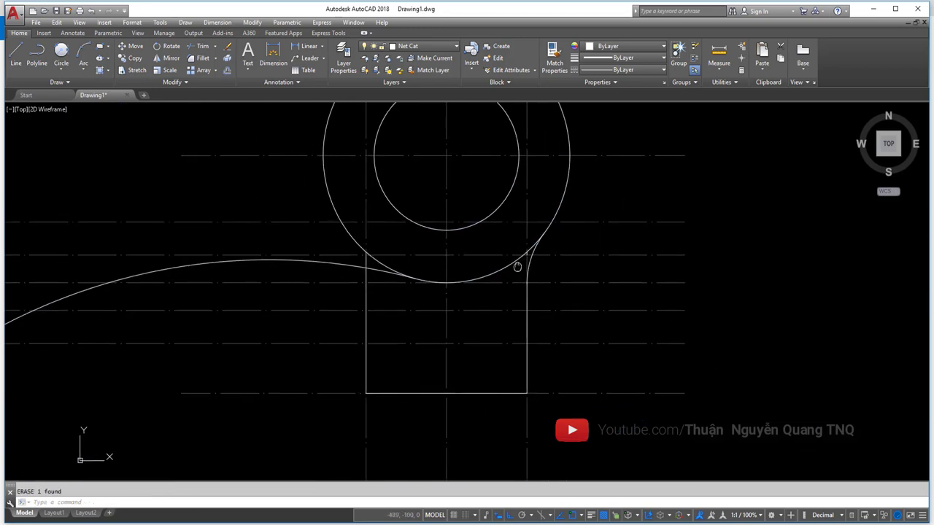
pyautogui.hotkey('alt', 'Tab')
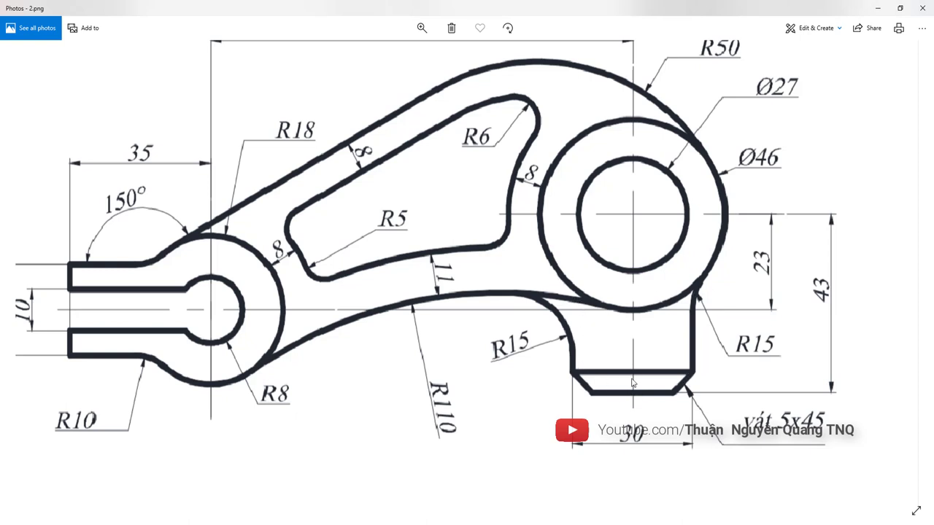
# - Zoom into the reference's lower boss and underline the right R15 fillet label
pyautogui.doubleClick(694, 386)
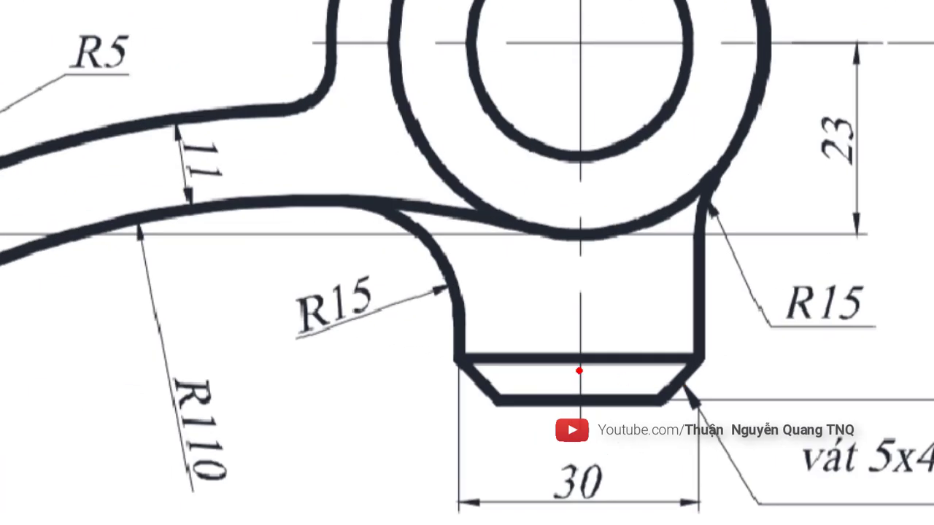
pyautogui.scroll(1, 801, 436)
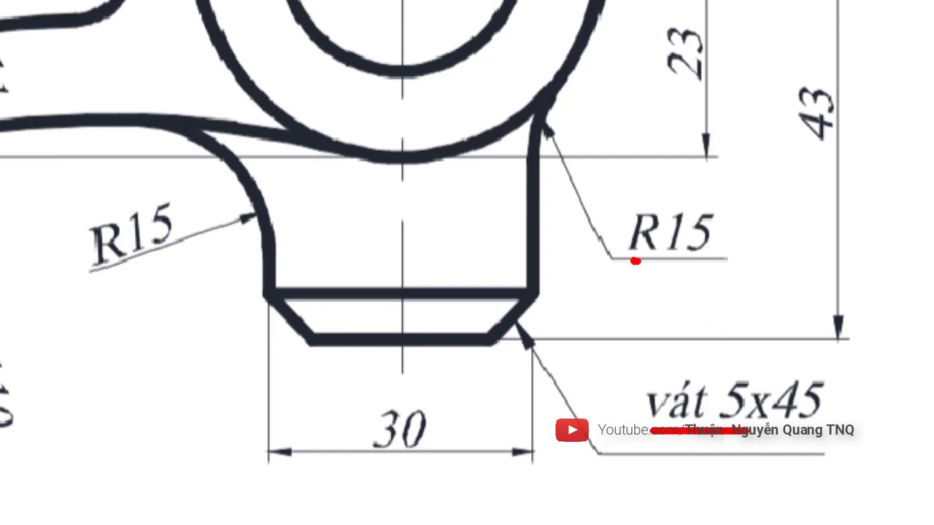
pyautogui.moveTo(634, 261); pyautogui.dragTo(733, 258)
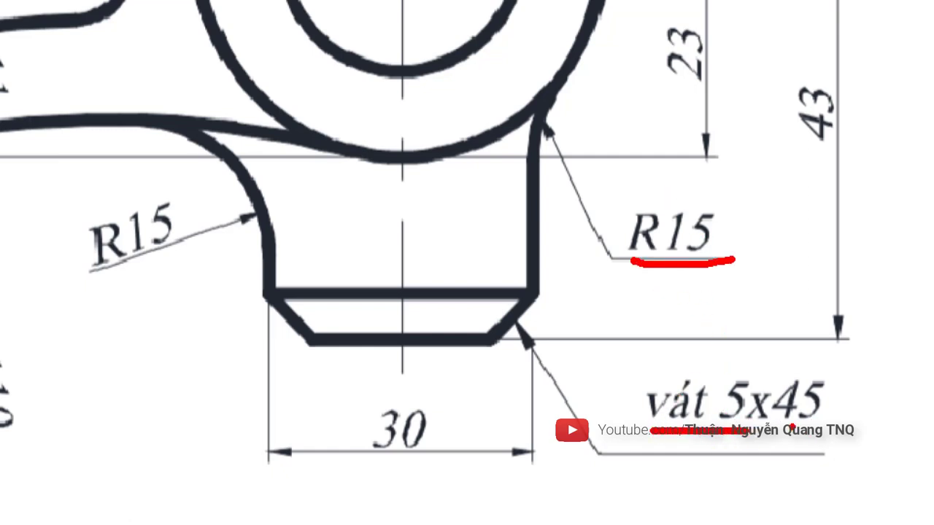
# - Mark the 5x45 chamfer callout and the chamfered corner in red
pyautogui.moveTo(716, 367); pyautogui.dragTo(840, 424)
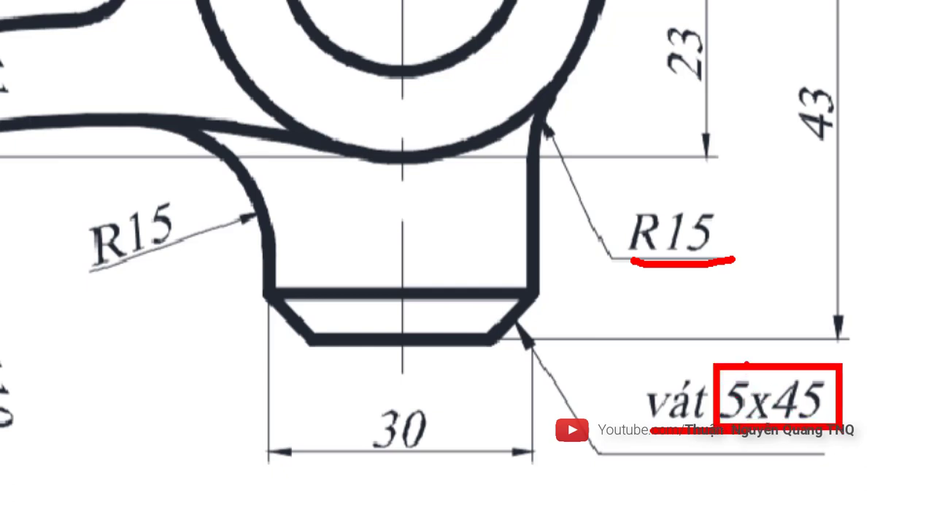
pyautogui.moveTo(745, 363); pyautogui.dragTo(748, 336)
pyautogui.moveTo(796, 355); pyautogui.dragTo(833, 354)
pyautogui.moveTo(822, 419); pyautogui.dragTo(844, 411)
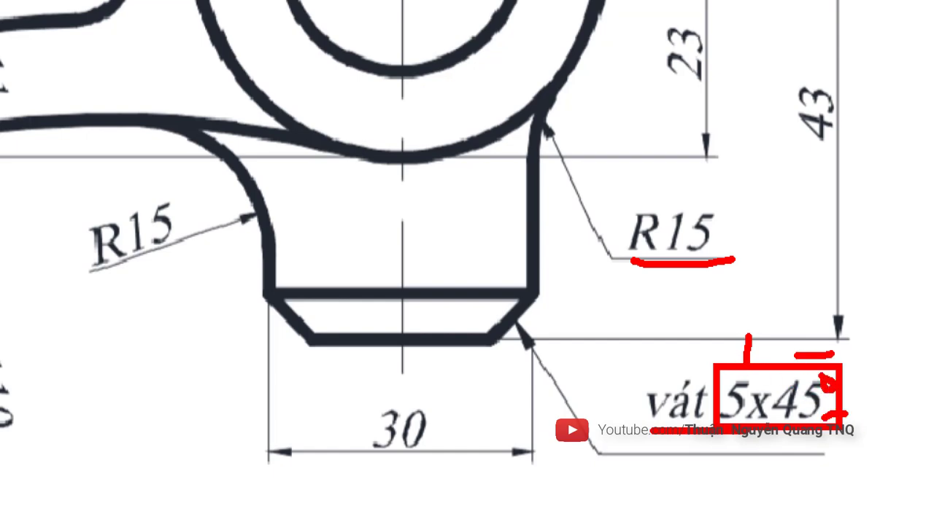
pyautogui.press('Escape')
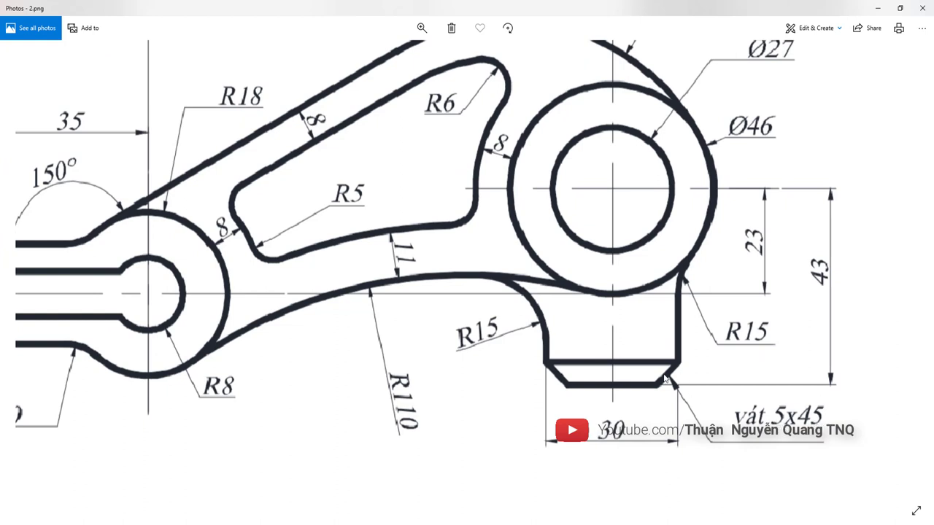
pyautogui.hotkey('ctrl', '1')
pyautogui.moveTo(651, 385); pyautogui.dragTo(682, 353)
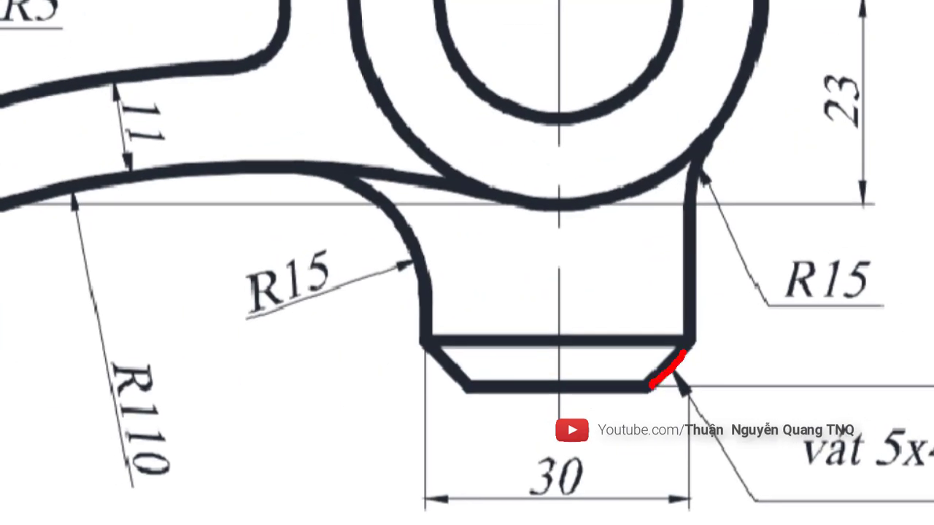
pyautogui.moveTo(690, 308)
pyautogui.mouseDown()
pyautogui.moveTo(690, 373)
pyautogui.moveTo(711, 394)
pyautogui.mouseUp()
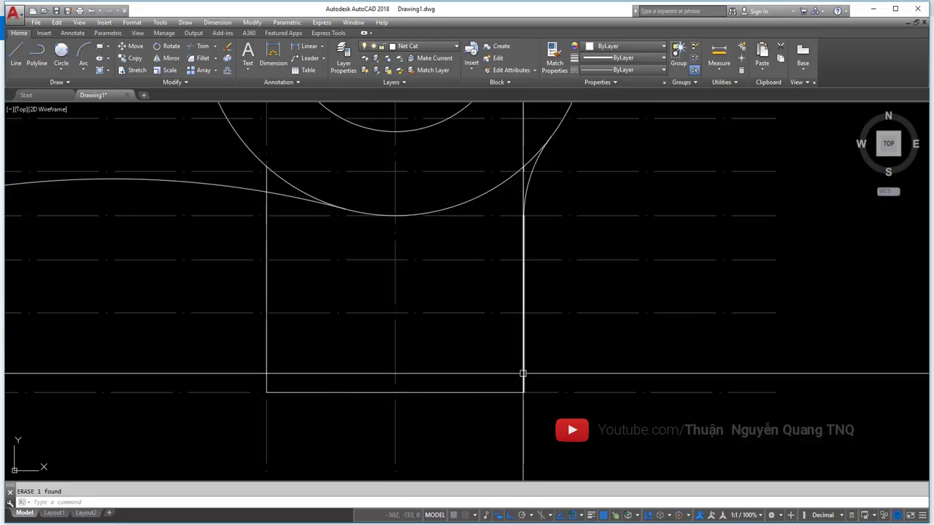
# - Clear stray selections and properties, and reframe the view around the lower boss
pyautogui.click(523, 379)
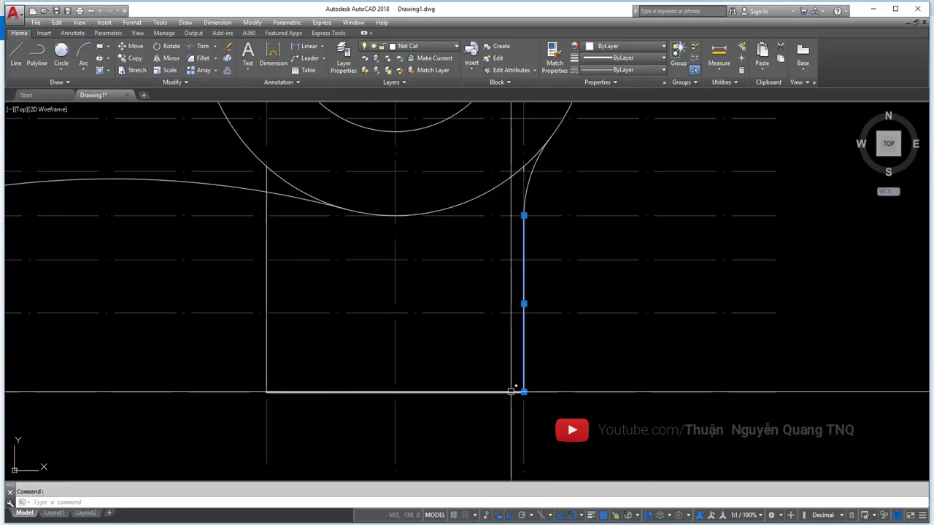
pyautogui.click(510, 391)
pyautogui.press('Escape')
pyautogui.moveTo(506, 382); pyautogui.dragTo(517, 361, button='middle')
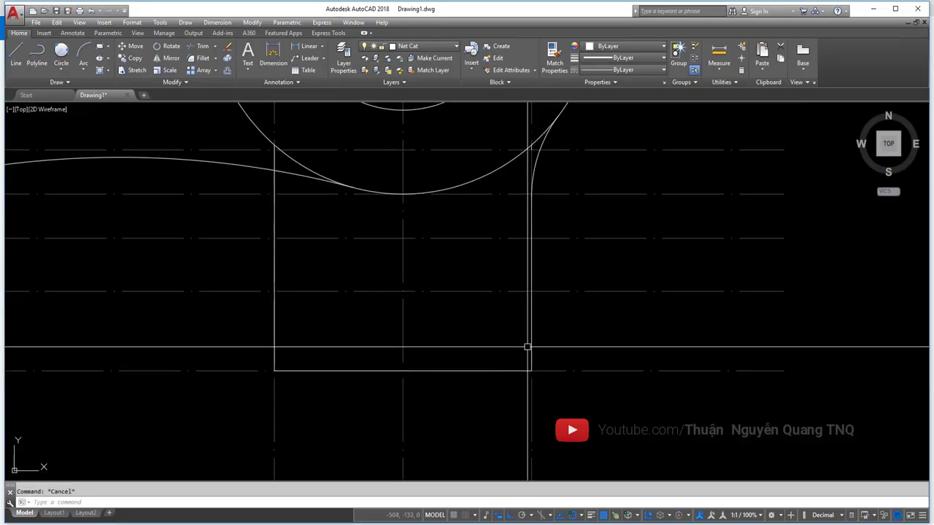
pyautogui.hotkey('ctrl', '1')
pyautogui.click(533, 350)
pyautogui.press('Escape')
pyautogui.hotkey('ctrl', '1')
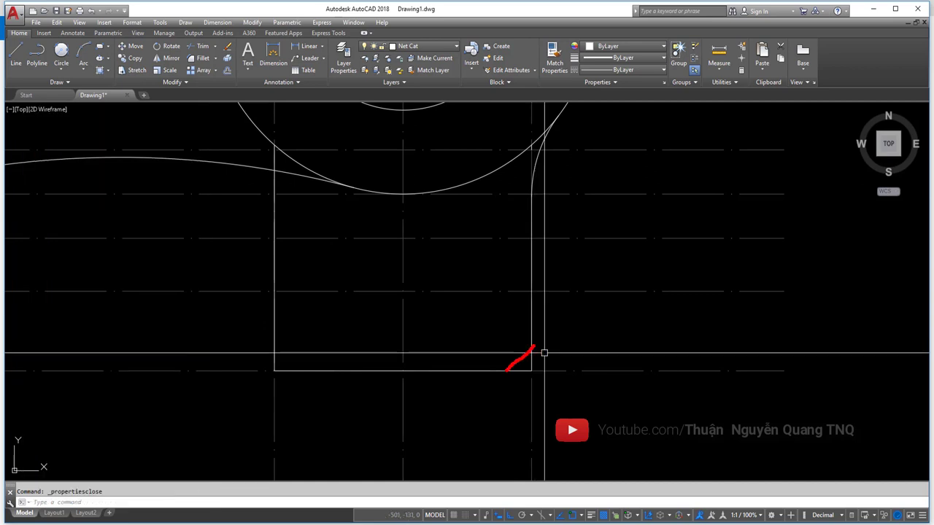
pyautogui.press('Escape')
pyautogui.scroll(-2, 542, 350)
pyautogui.moveTo(542, 350); pyautogui.dragTo(511, 347, button='middle')
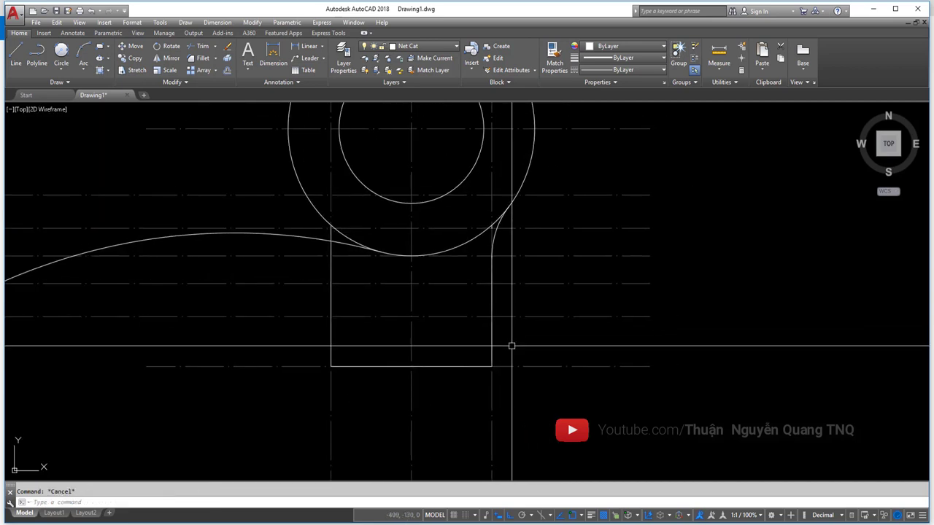
# - Run CHAMFER with the Angle method and a chamfer length of 5
pyautogui.write('c')
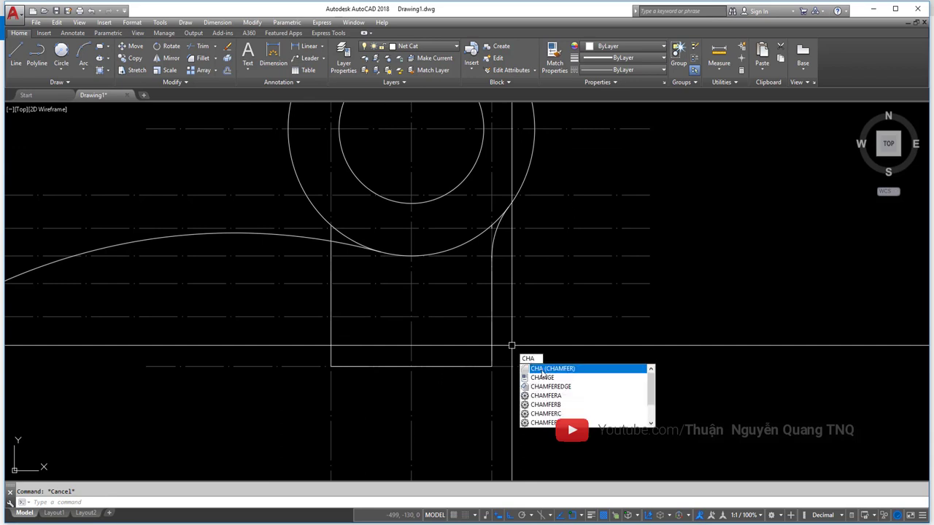
pyautogui.press('Return')
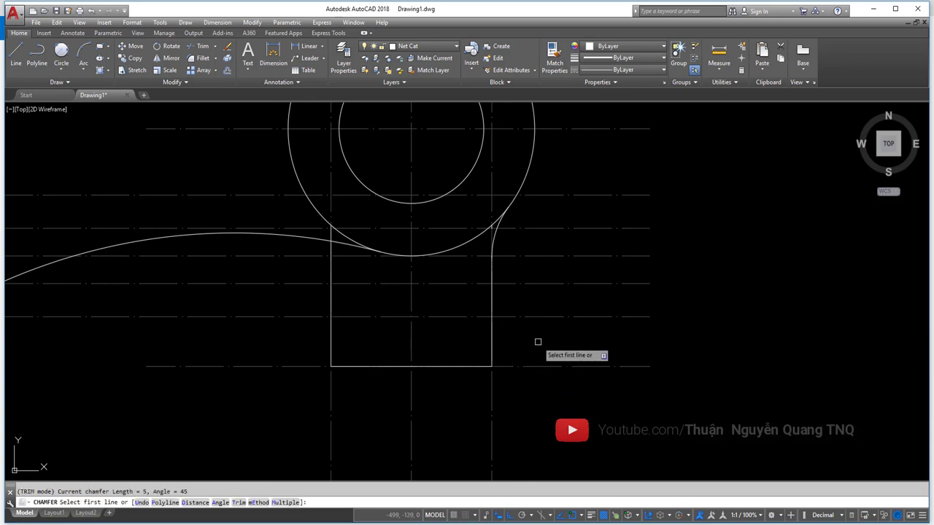
pyautogui.press('Down')
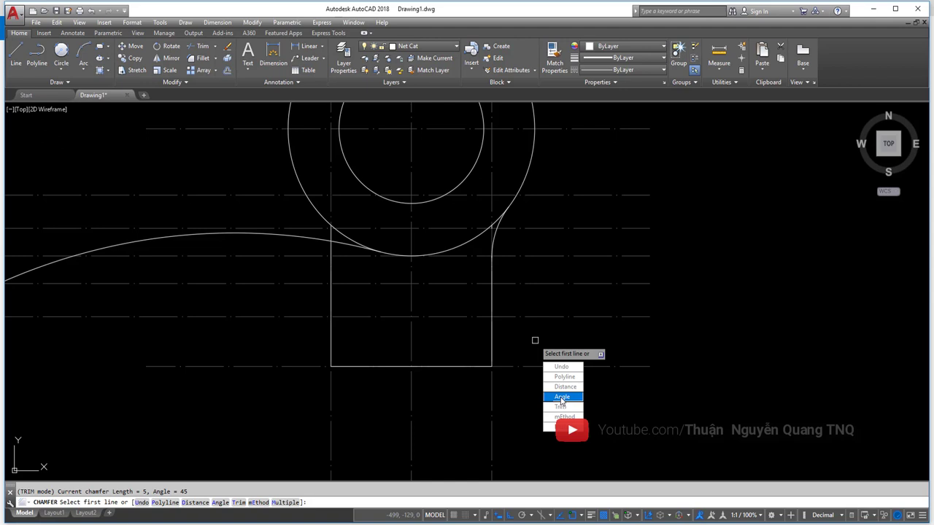
pyautogui.click(562, 396)
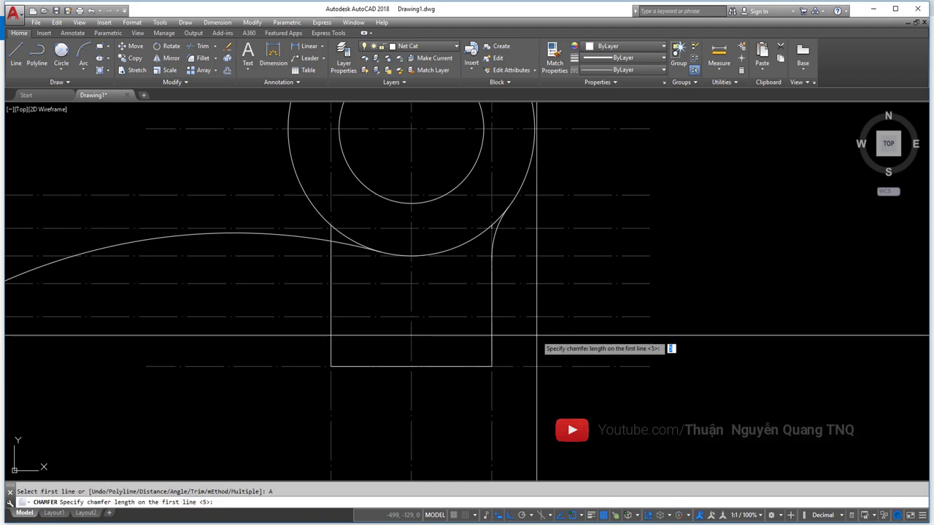
pyautogui.press('Escape')
pyautogui.write('cha')
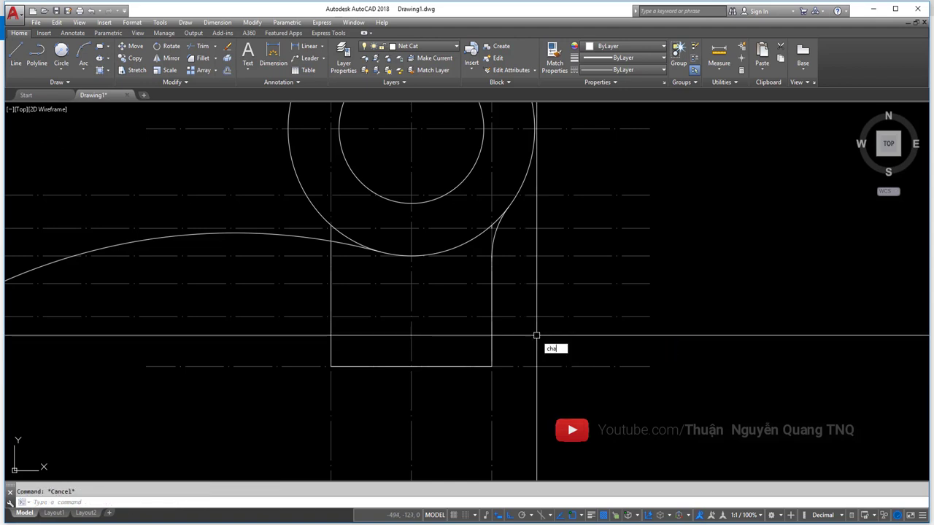
pyautogui.press('Return')
pyautogui.write('a')
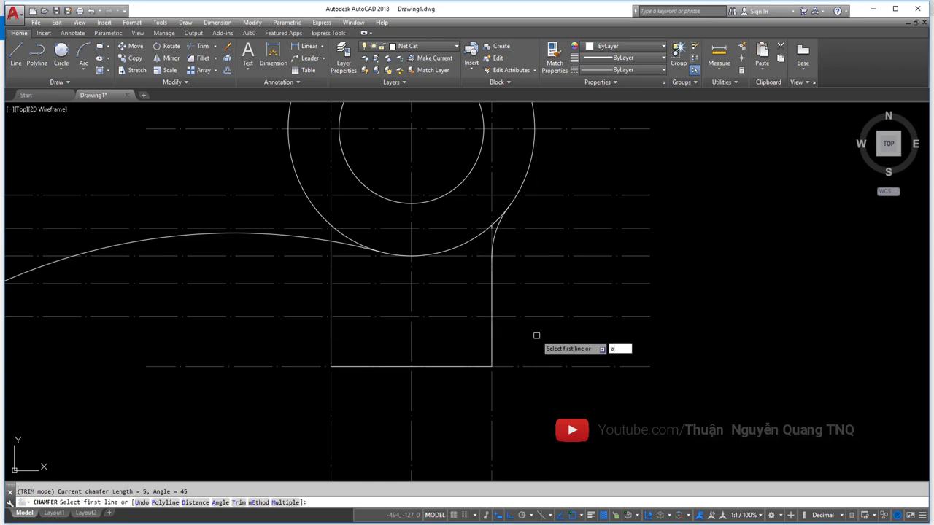
pyautogui.press('Down')
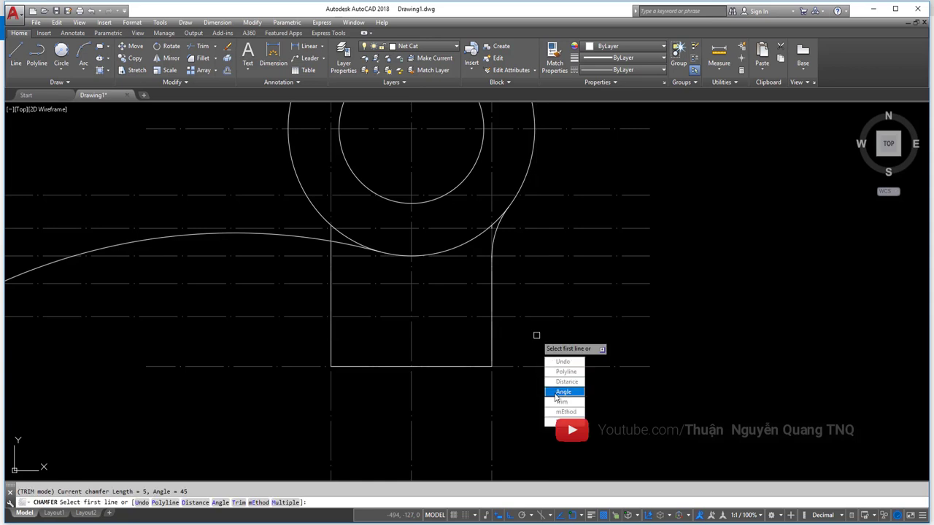
pyautogui.click(557, 395)
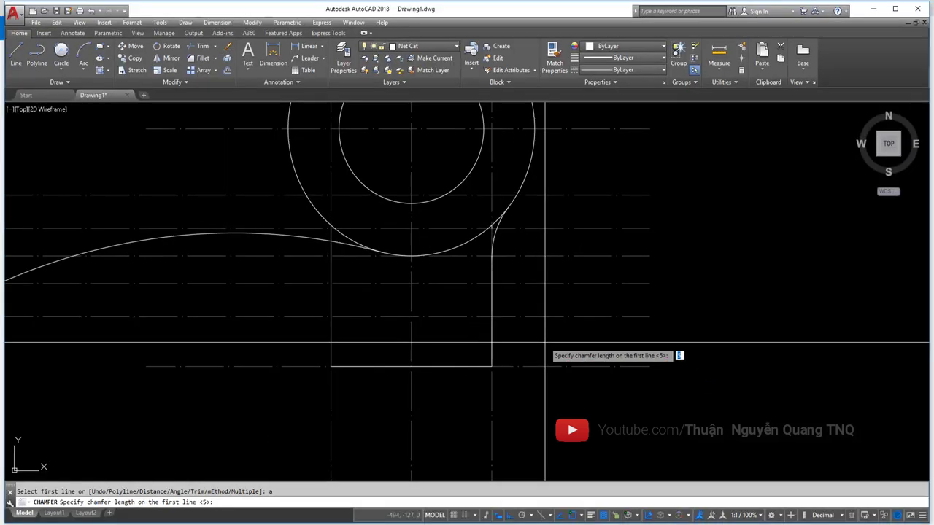
pyautogui.press('Return')
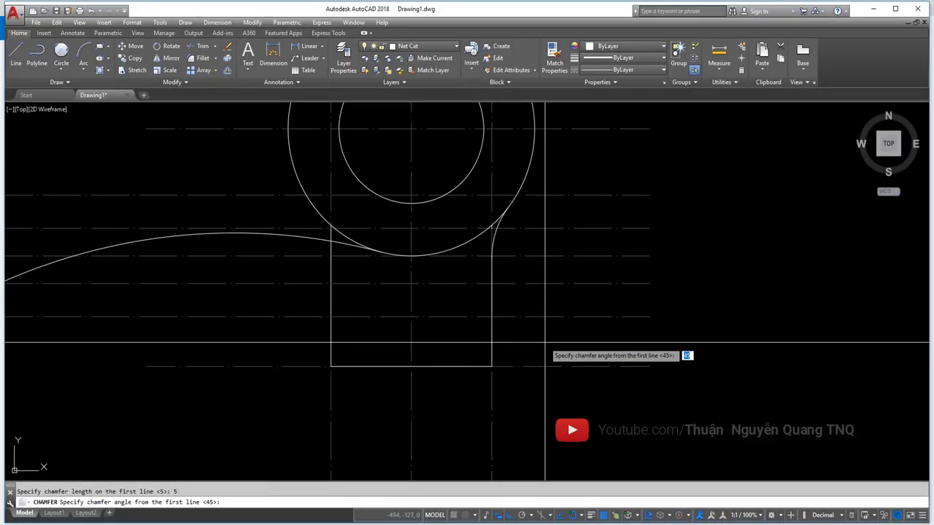
# - Check the 45° chamfer angle against the reference drawing
pyautogui.hotkey('alt', 'Tab')
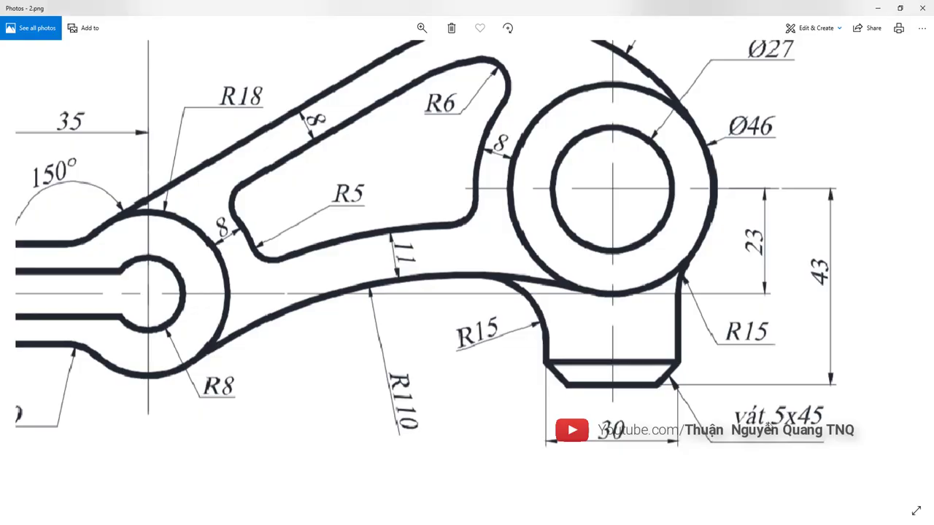
pyautogui.hotkey('alt', 'Tab')
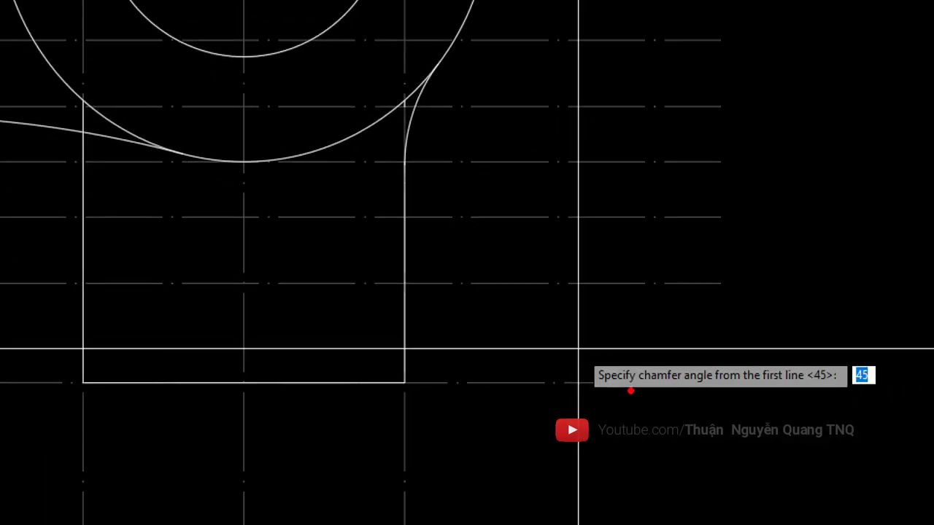
pyautogui.moveTo(630, 390); pyautogui.dragTo(648, 390)
pyautogui.moveTo(774, 389); pyautogui.dragTo(806, 387)
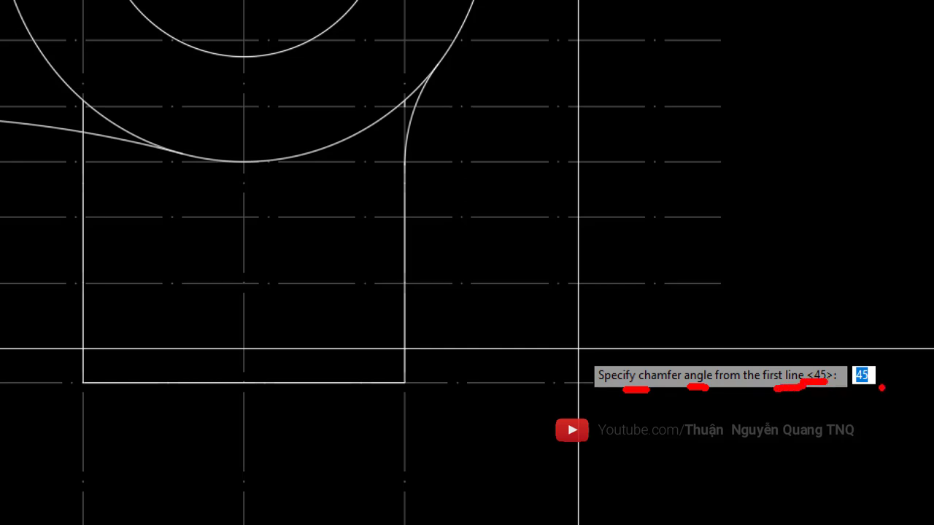
pyautogui.moveTo(864, 361); pyautogui.dragTo(883, 374)
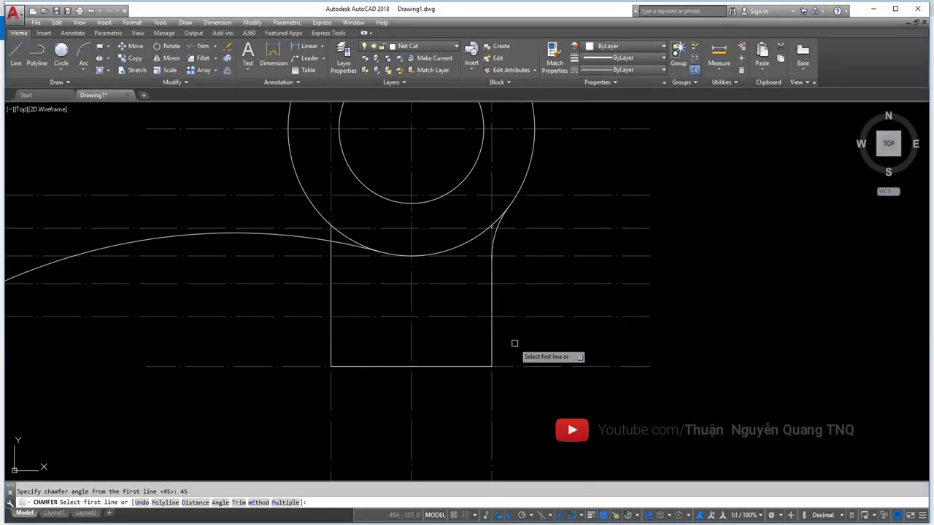
# - Chamfer the boss's lower-right and lower-left corners at 5x45
pyautogui.hotkey('alt', 'Tab')
pyautogui.hotkey('alt', 'Tab')
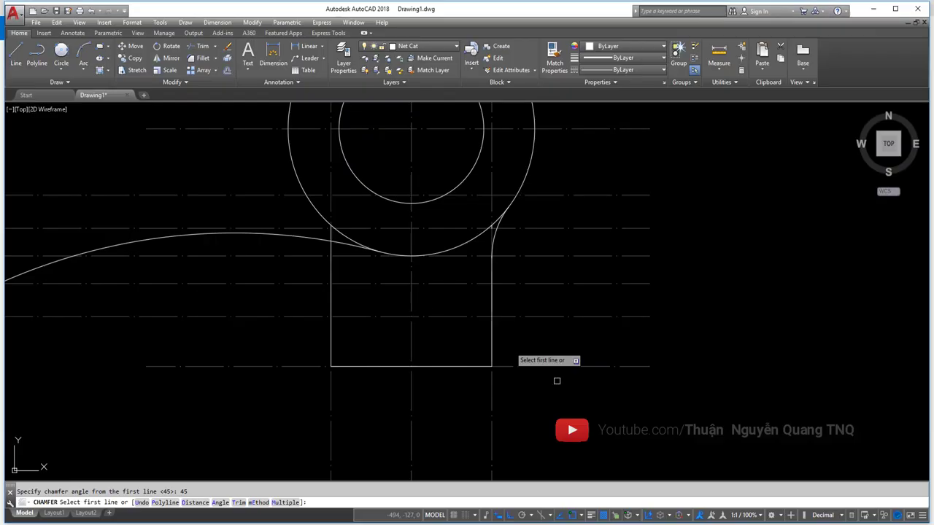
pyautogui.click(478, 366)
pyautogui.click(490, 356)
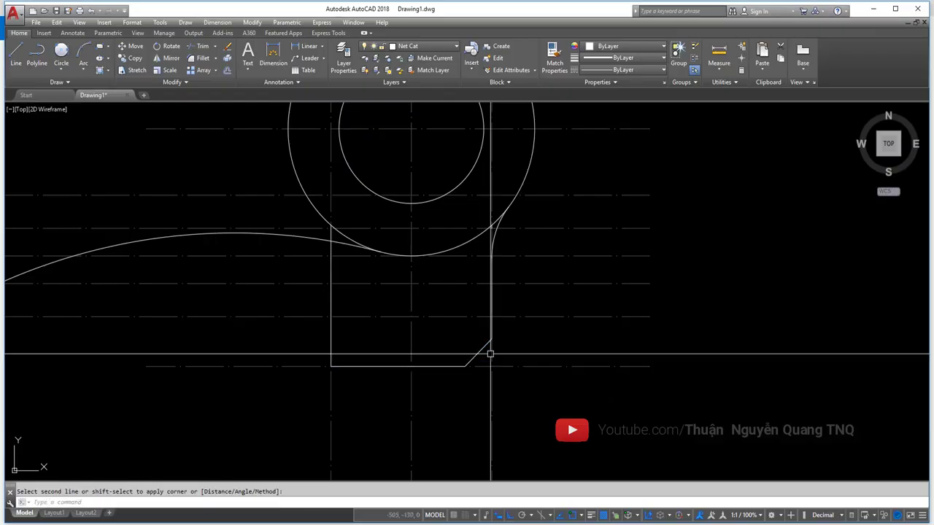
pyautogui.scroll(-2, 462, 366)
pyautogui.scroll(3, 442, 358)
pyautogui.scroll(2, 390, 364)
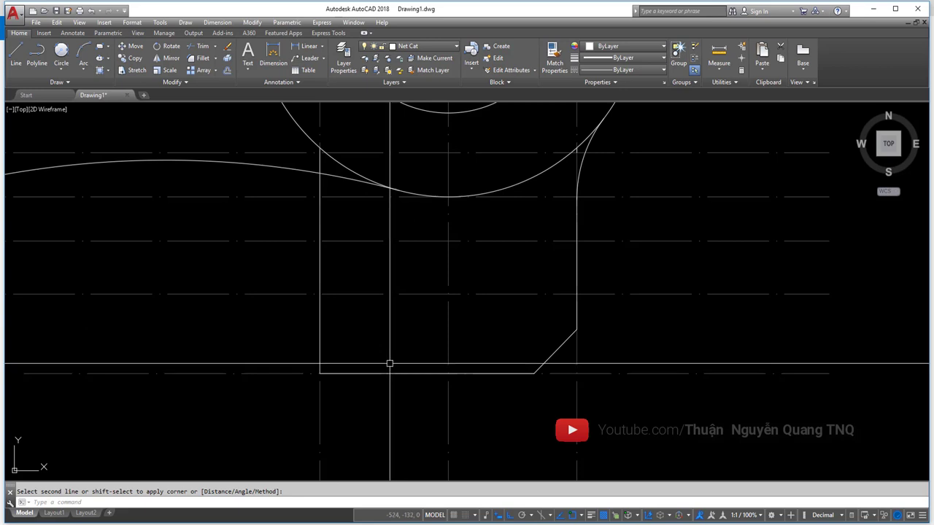
pyautogui.press('Return')
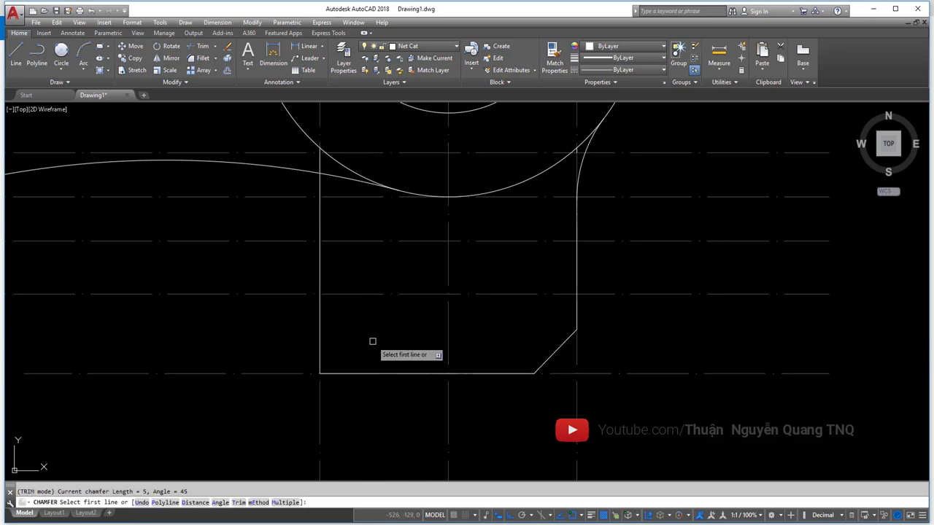
pyautogui.write('a')
pyautogui.press('Return')
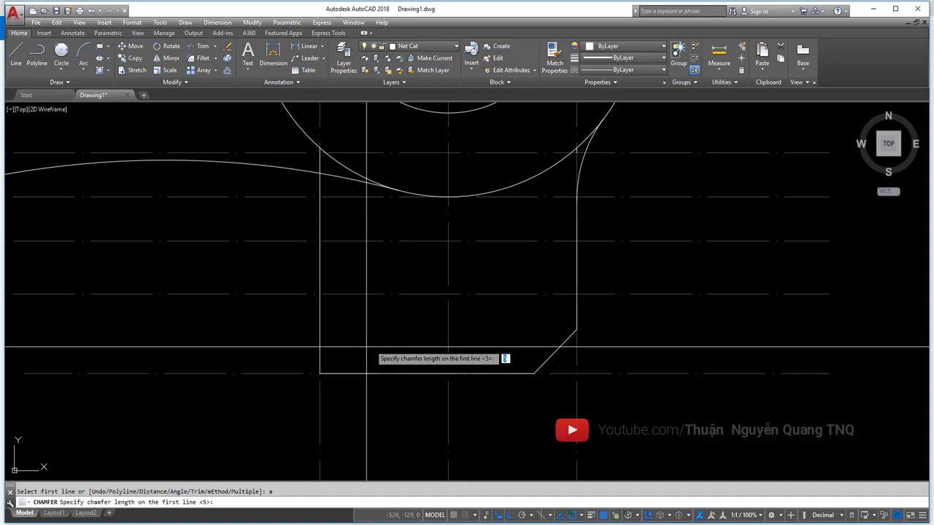
pyautogui.press('Return')
pyautogui.press('Return')
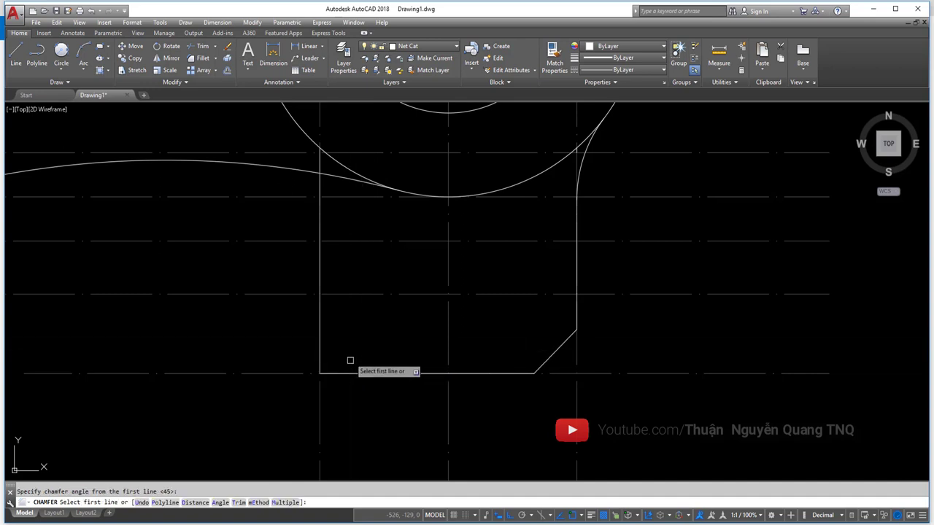
pyautogui.click(336, 373)
pyautogui.click(319, 340)
# - Draw a line joining the tops of the two chamfers
pyautogui.write('l')
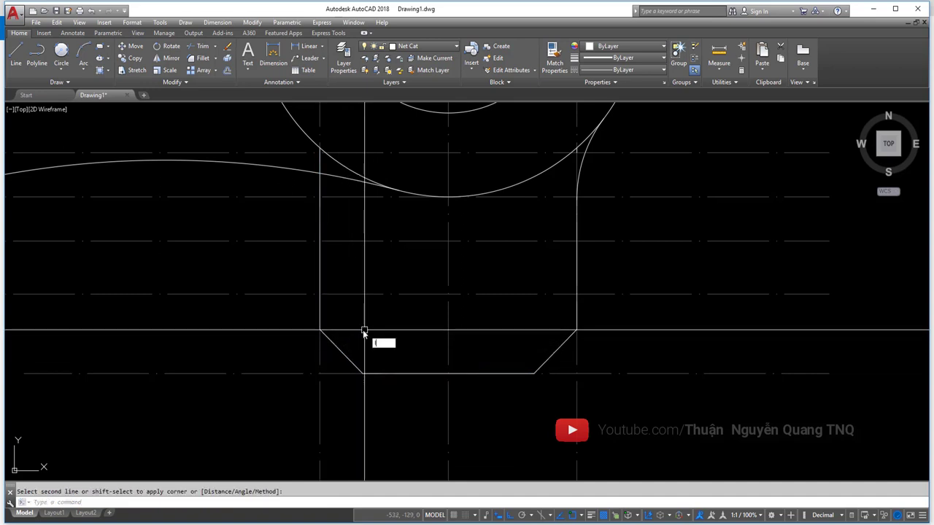
pyautogui.press('Return')
pyautogui.click(319, 330)
pyautogui.click(576, 332)
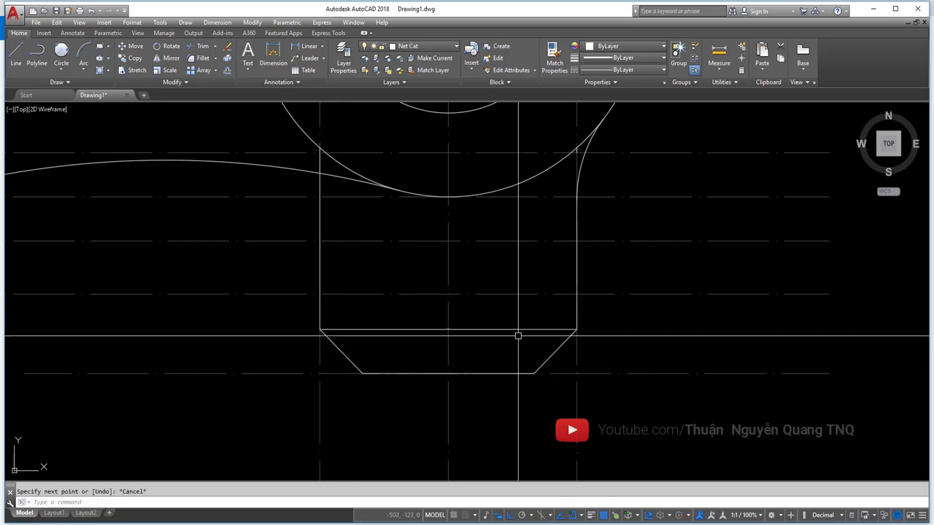
pyautogui.scroll(-3, 506, 348)
pyautogui.hotkey('alt', 'Tab')
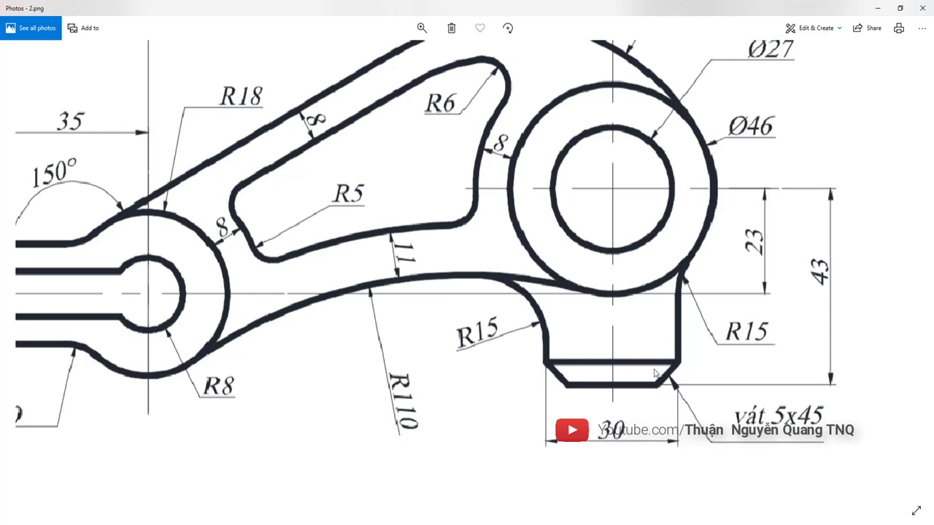
# - Mark the left R15 fillet arc and its endpoints in red on the reference
pyautogui.scroll(2, 532, 321)
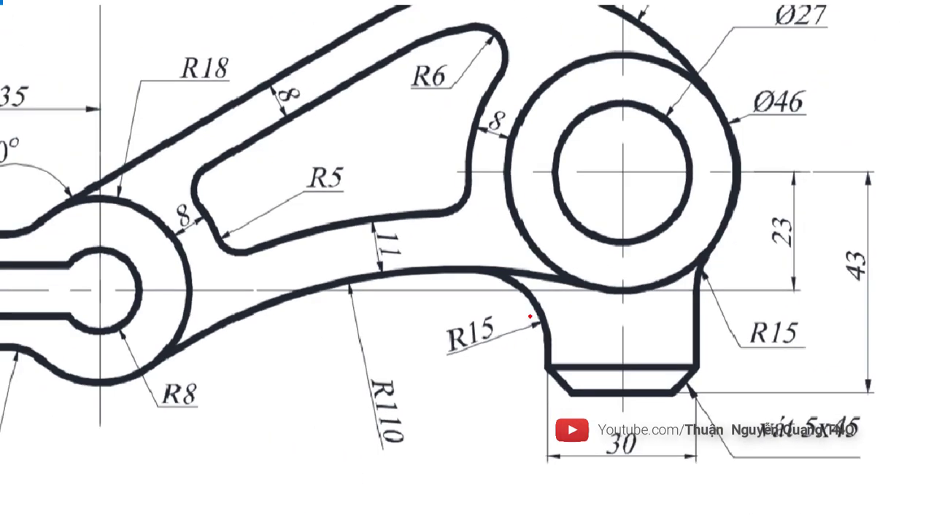
pyautogui.moveTo(544, 336); pyautogui.dragTo(543, 375)
pyautogui.moveTo(520, 333); pyautogui.dragTo(562, 324)
pyautogui.moveTo(460, 268); pyautogui.dragTo(456, 281)
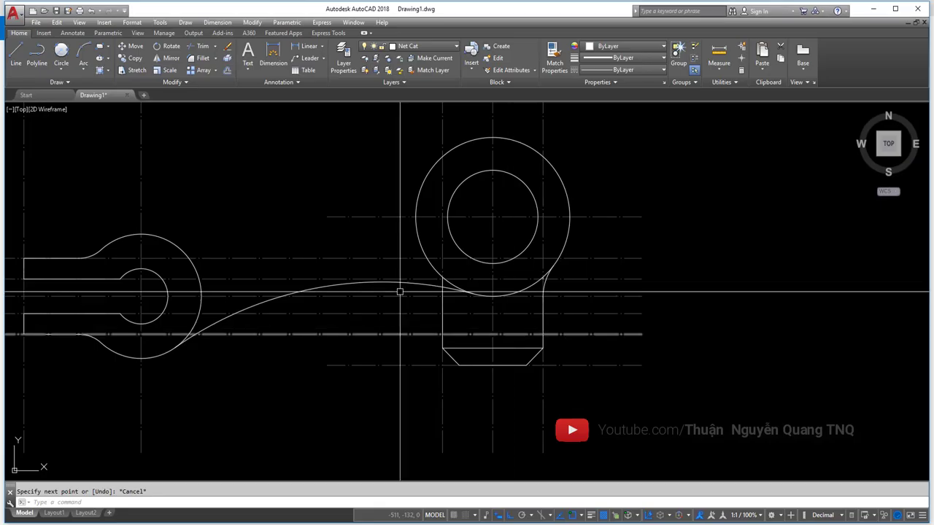
# - Draw an R15 circle tangent to the R110 arc and the boss's left side
pyautogui.click(61, 70)
pyautogui.click(80, 175)
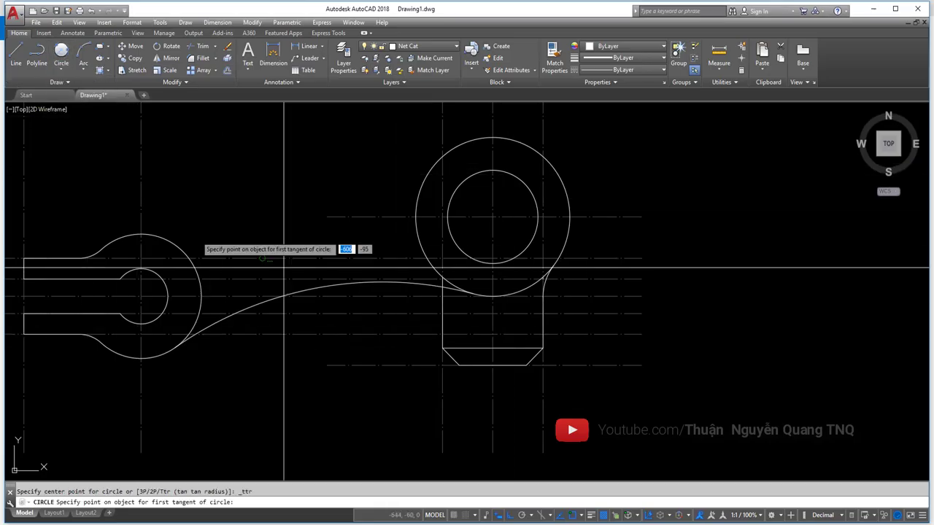
pyautogui.scroll(4, 432, 312)
pyautogui.moveTo(396, 287); pyautogui.dragTo(456, 313, button='middle')
pyautogui.click(473, 303)
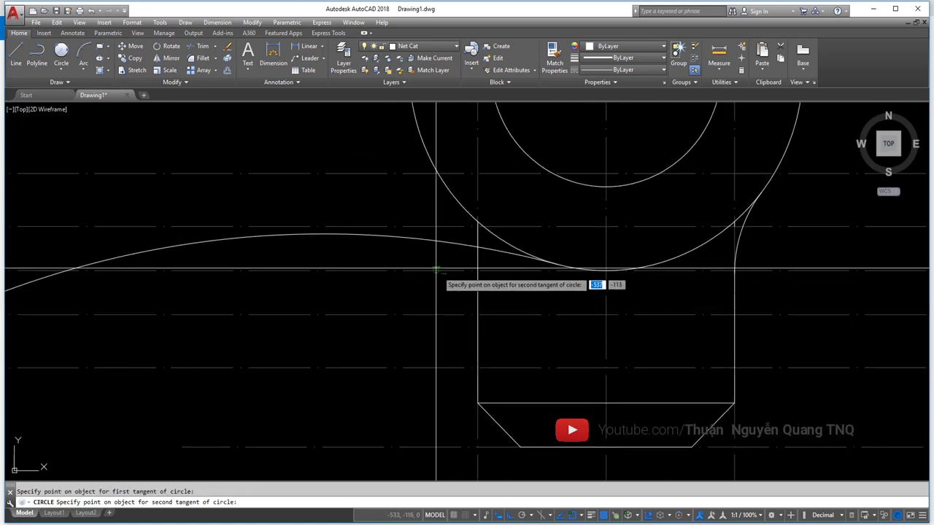
pyautogui.click(410, 237)
pyautogui.write('5')
pyautogui.press('Return')
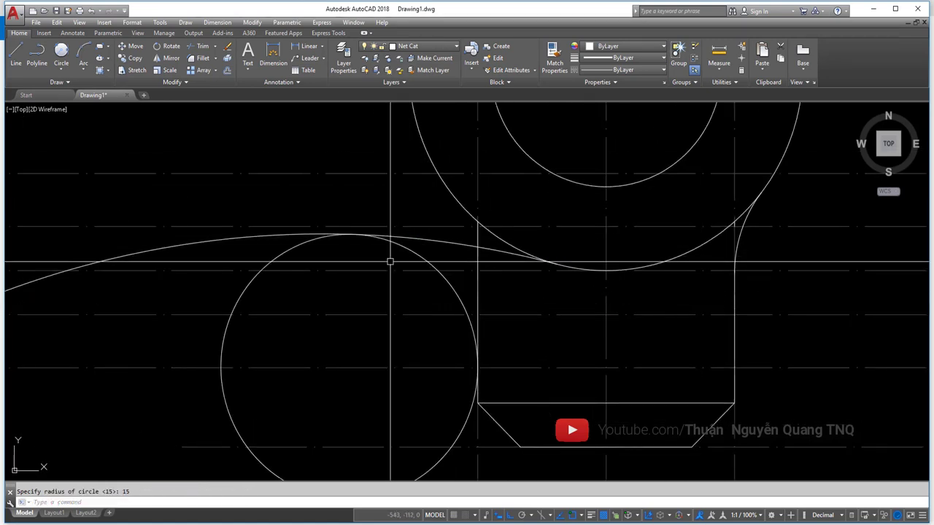
pyautogui.scroll(-3, 429, 325)
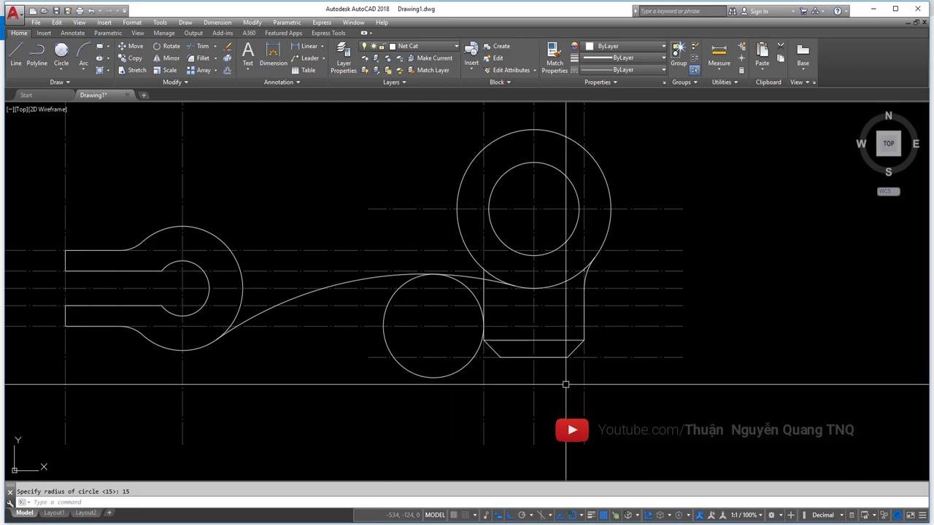
# - Erase two vertical construction lines and three horizontal centerlines
pyautogui.moveTo(600, 381); pyautogui.dragTo(453, 399)
pyautogui.press('Delete')
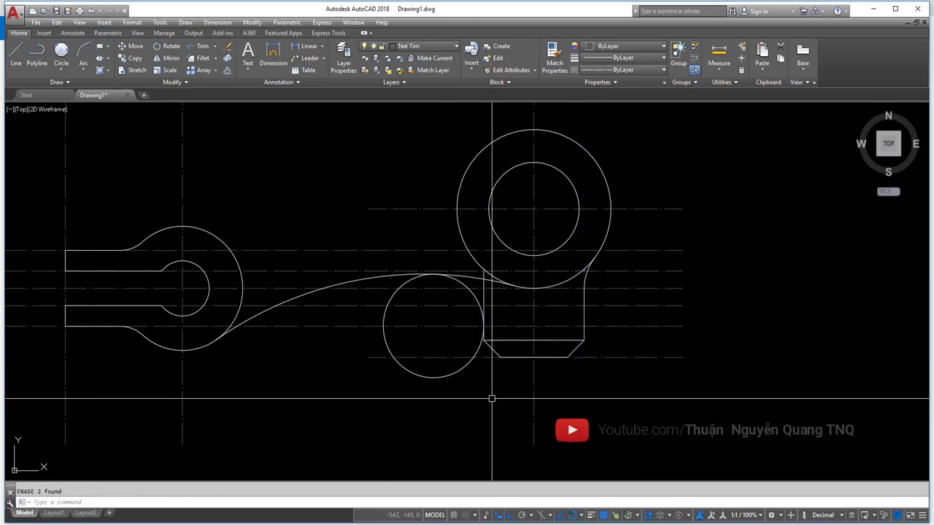
pyautogui.click(662, 364)
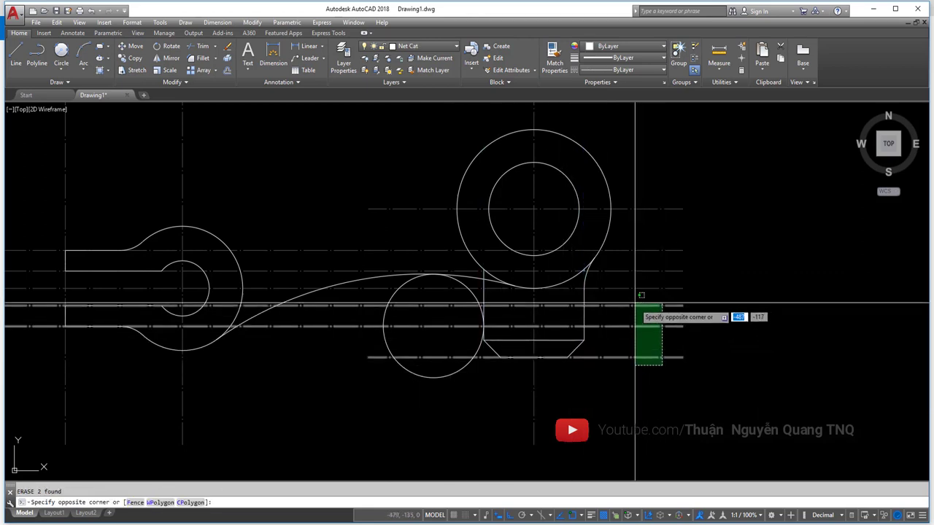
pyautogui.click(634, 303)
pyautogui.press('Escape')
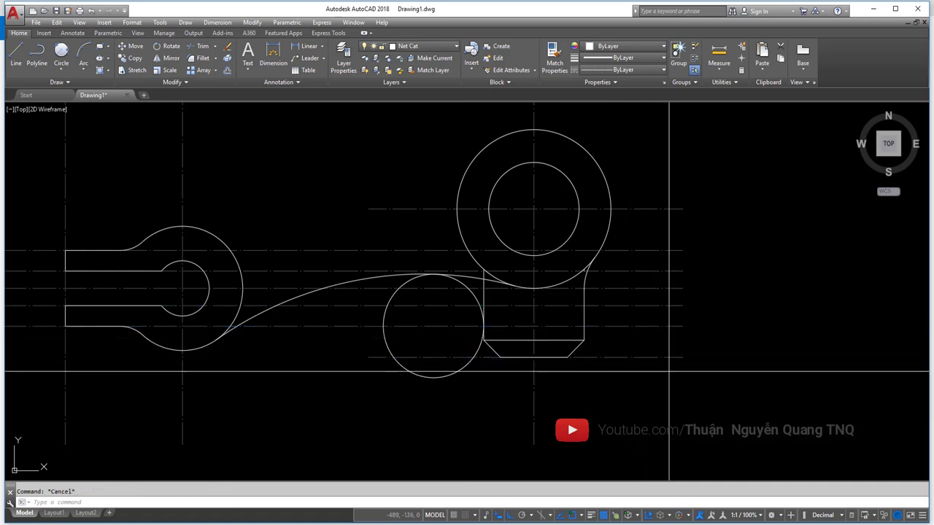
pyautogui.click(666, 372)
pyautogui.click(632, 305)
pyautogui.press('Delete')
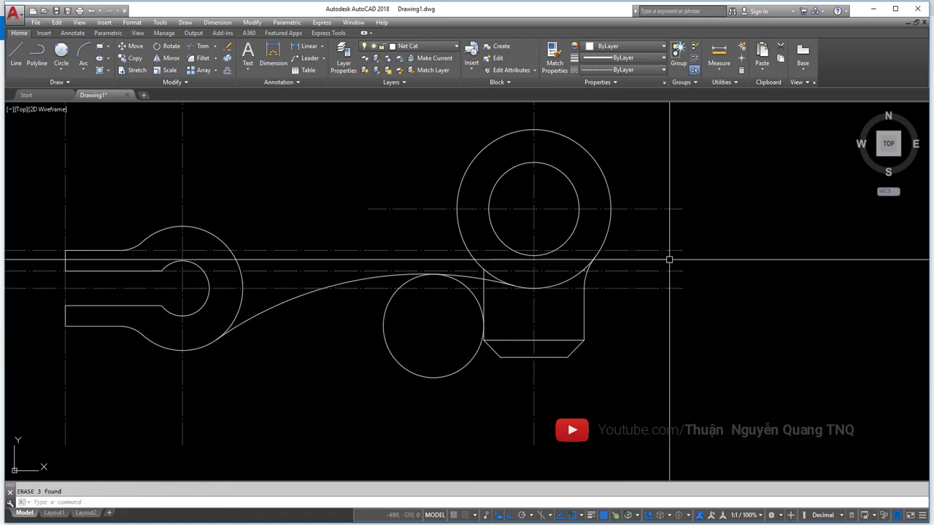
# - Erase the two remaining spare horizontal centerlines
pyautogui.click(664, 241)
pyautogui.click(649, 260)
pyautogui.press('Delete')
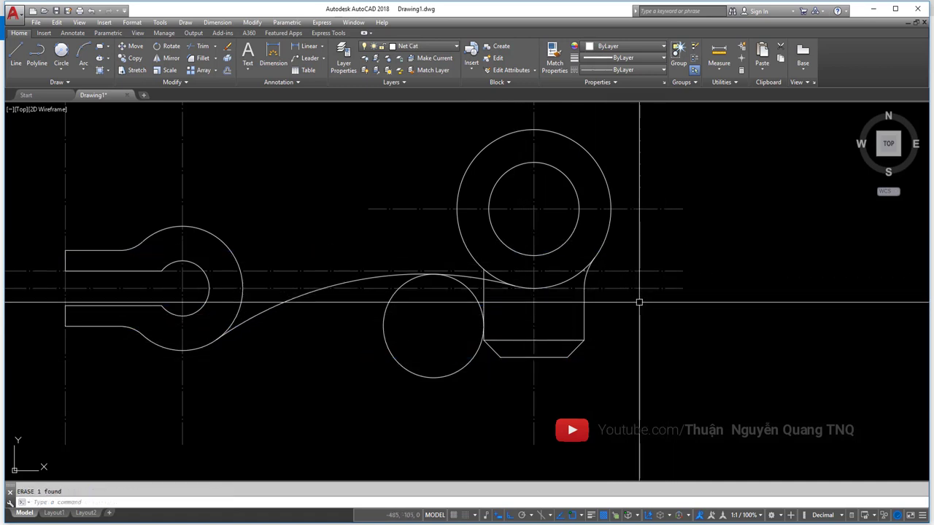
pyautogui.click(657, 264)
pyautogui.click(644, 280)
pyautogui.press('Delete')
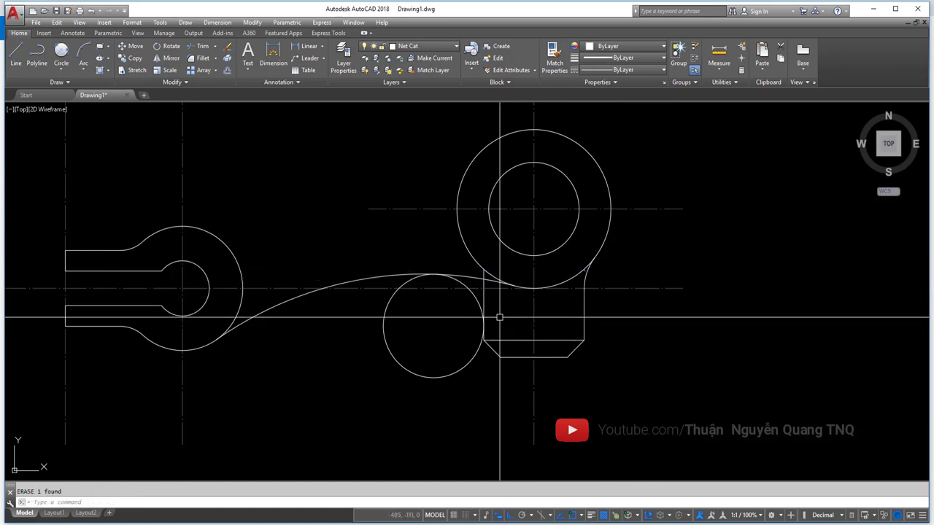
pyautogui.scroll(2, 500, 315)
# - Trim away the unneeded part of the R15 circle with TRIM
pyautogui.write('tr')
pyautogui.press('Return')
pyautogui.click(547, 401)
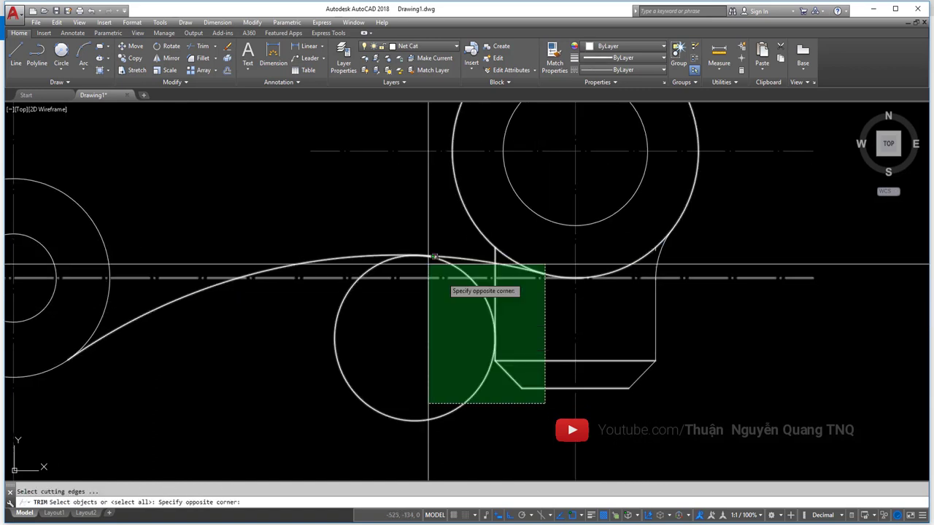
pyautogui.click(503, 266)
pyautogui.press('Return')
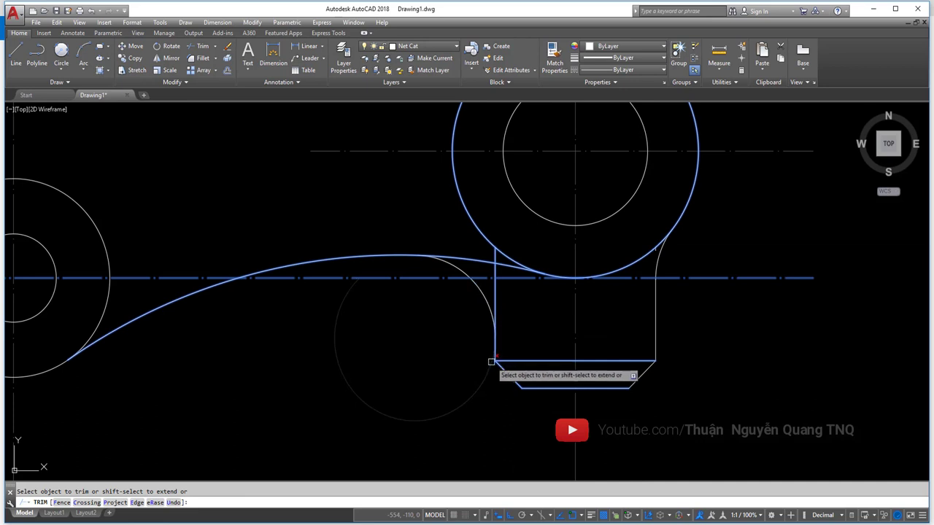
pyautogui.click(485, 377)
pyautogui.press('Return')
# - Start a second trim with cutting edges picked around the fillet corner
pyautogui.scroll(-4, 550, 341)
pyautogui.scroll(3, 550, 341)
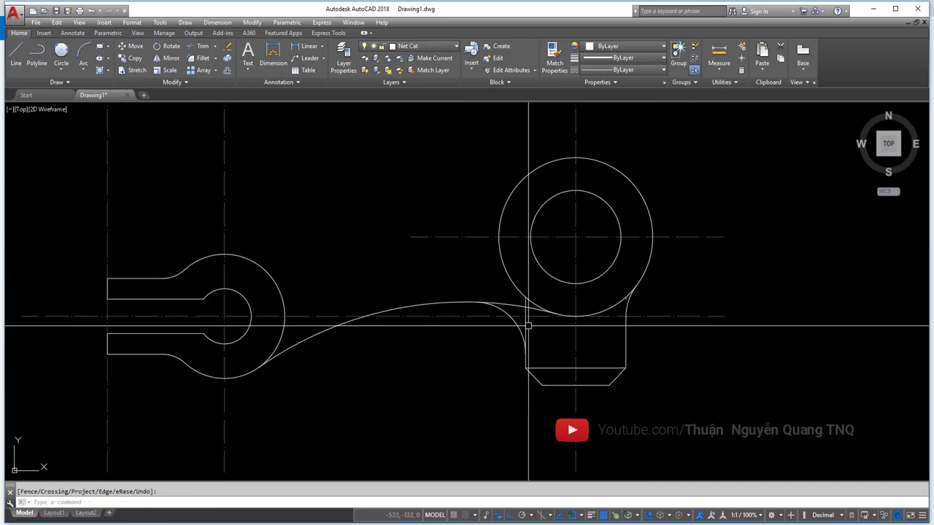
pyautogui.scroll(2, 540, 321)
pyautogui.click(522, 317)
pyautogui.scroll(2, 532, 307)
pyautogui.moveTo(532, 308); pyautogui.dragTo(504, 281, button='middle')
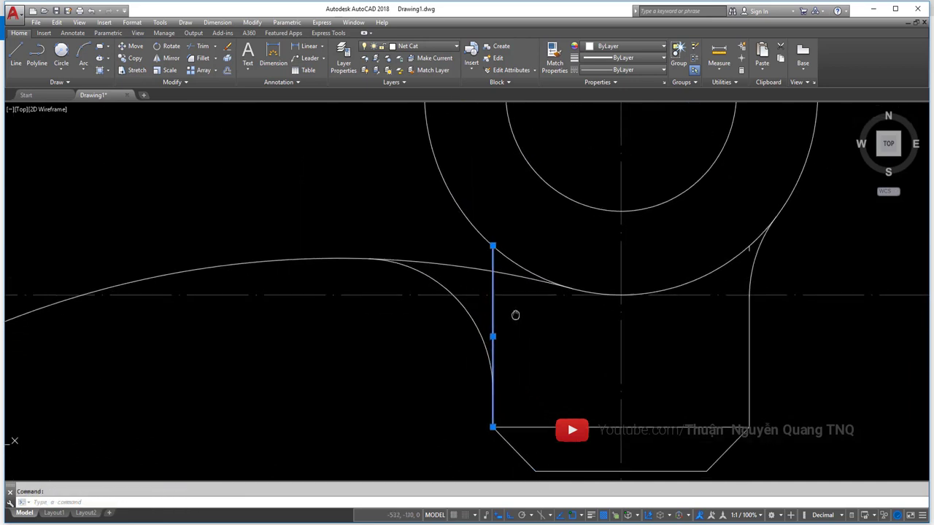
pyautogui.write('tr')
pyautogui.press('Return')
pyautogui.click(533, 380)
pyautogui.click(462, 341)
pyautogui.press('Return')
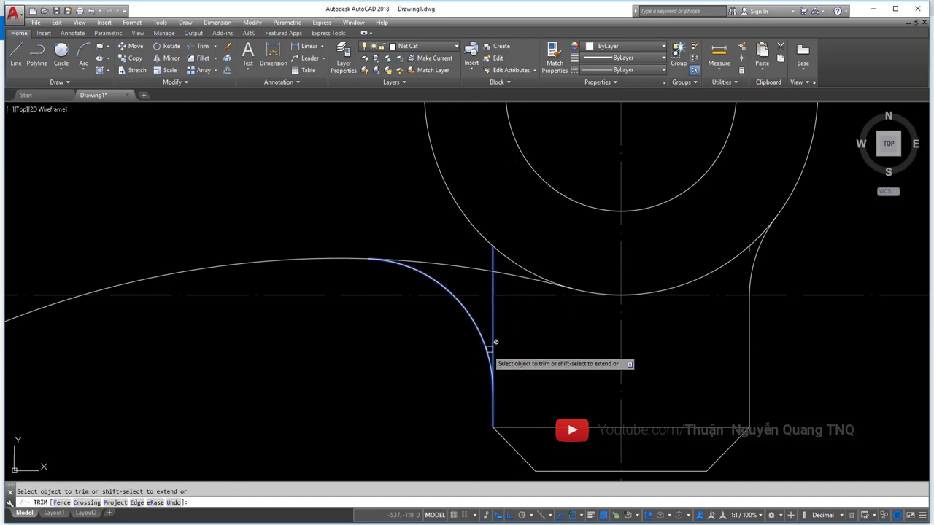
pyautogui.scroll(-4, 490, 342)
pyautogui.hotkey('alt', 'Tab')
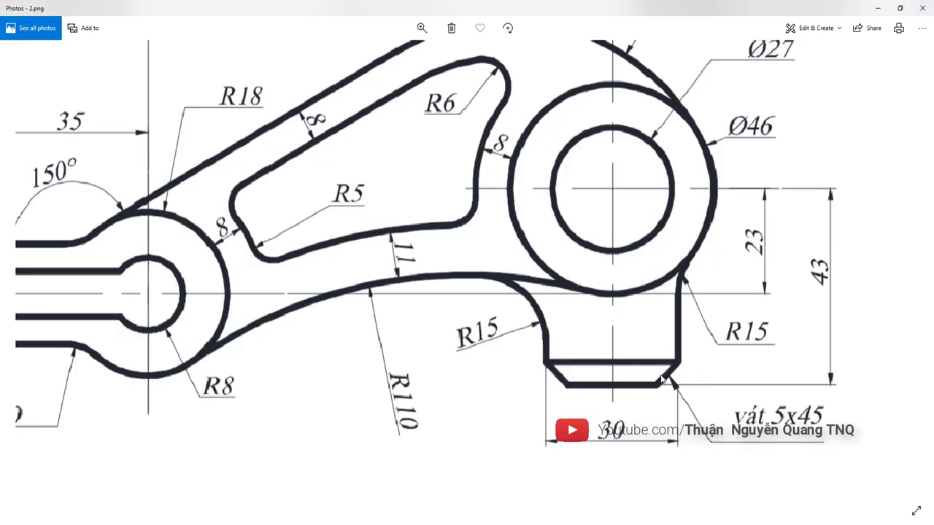
pyautogui.scroll(-3, 544, 283)
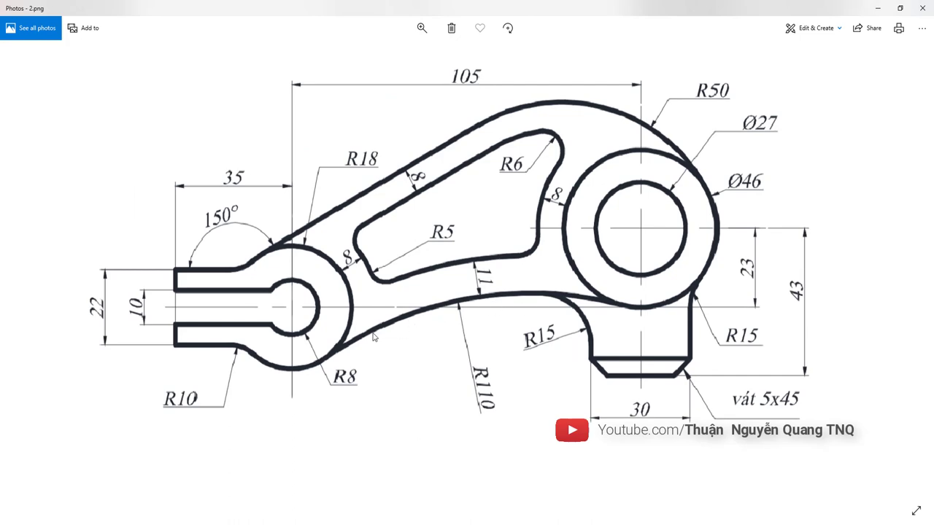
pyautogui.scroll(3, 373, 336)
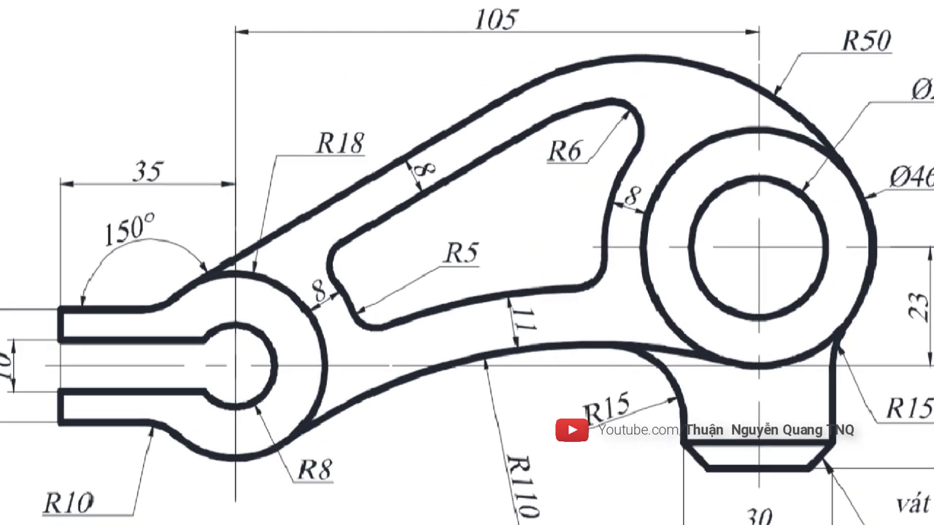
pyautogui.scroll(-2, 226, 283)
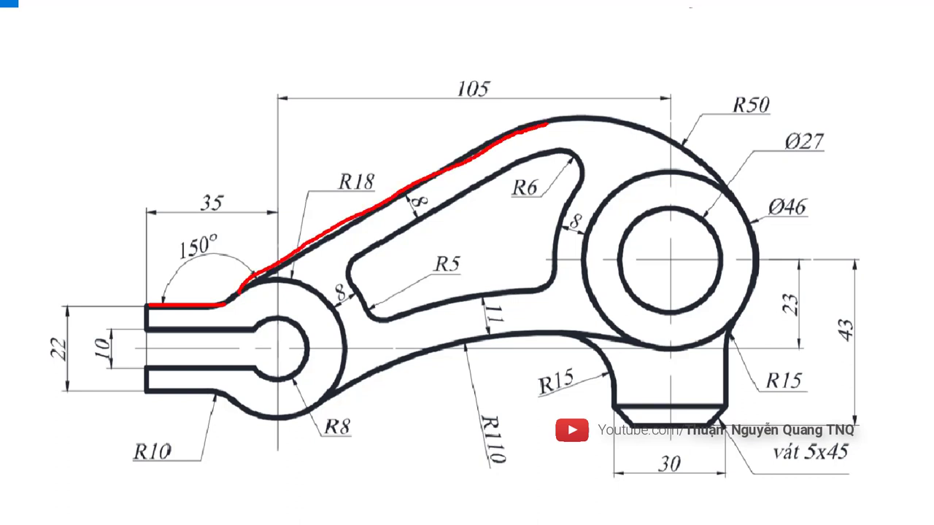
pyautogui.press('Escape')
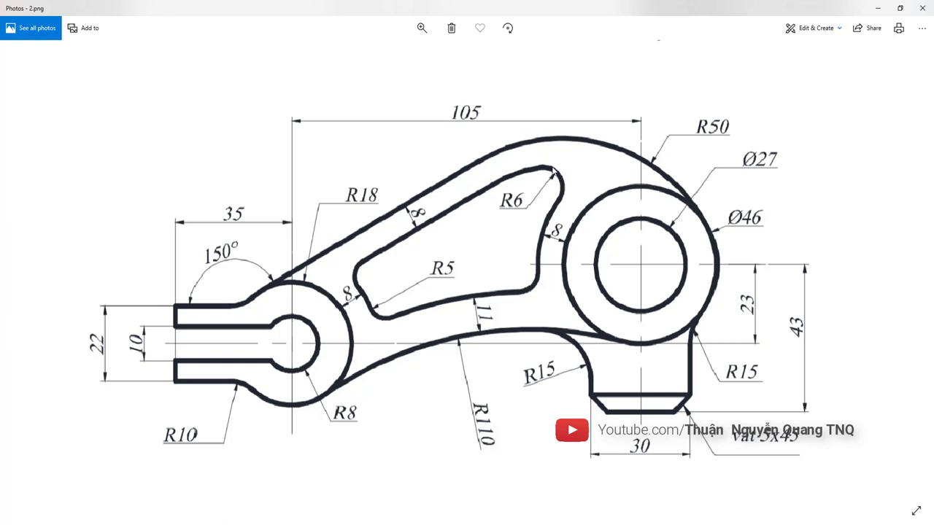
pyautogui.hotkey('alt', 'Tab')
pyautogui.scroll(-3, 506, 243)
pyautogui.scroll(-3, 430, 317)
pyautogui.moveTo(496, 369); pyautogui.dragTo(559, 286, button='middle')
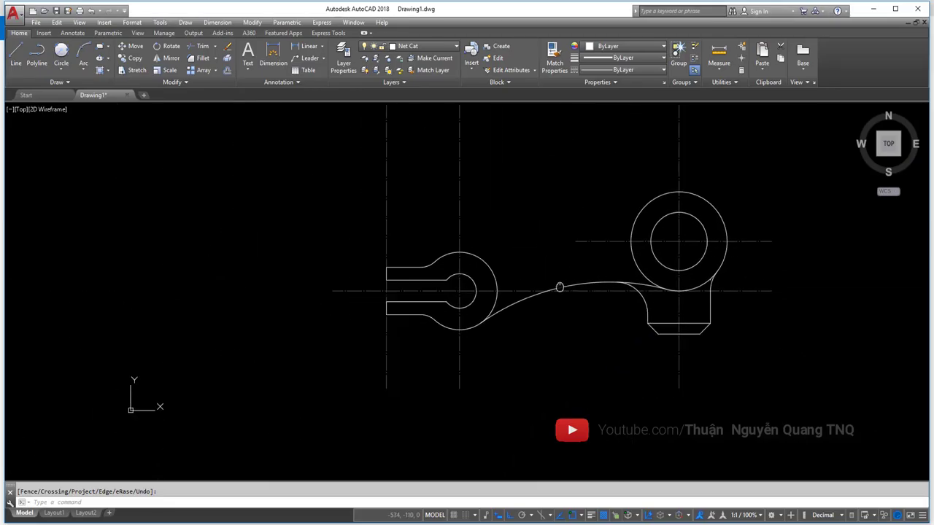
pyautogui.scroll(1, 560, 287)
pyautogui.scroll(1, 581, 229)
pyautogui.moveTo(582, 229); pyautogui.dragTo(411, 323, button='middle')
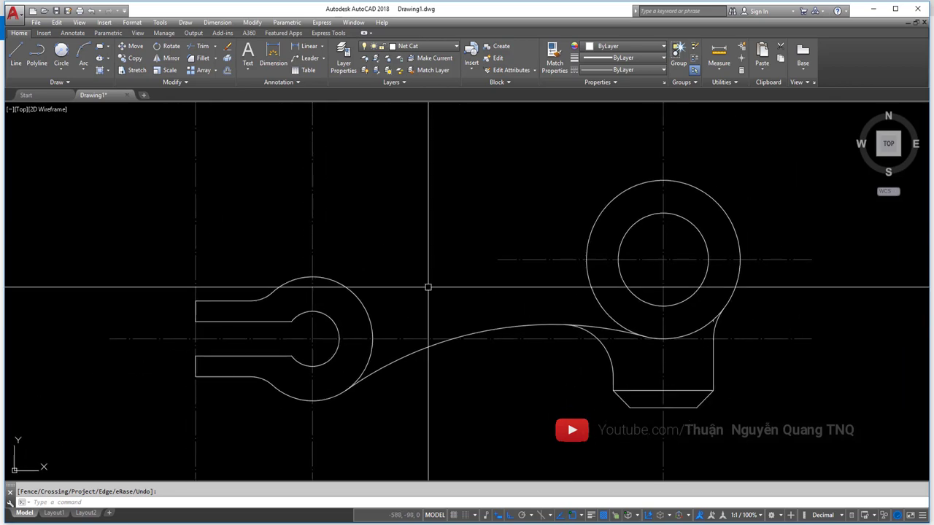
pyautogui.hotkey('alt', 'Tab')
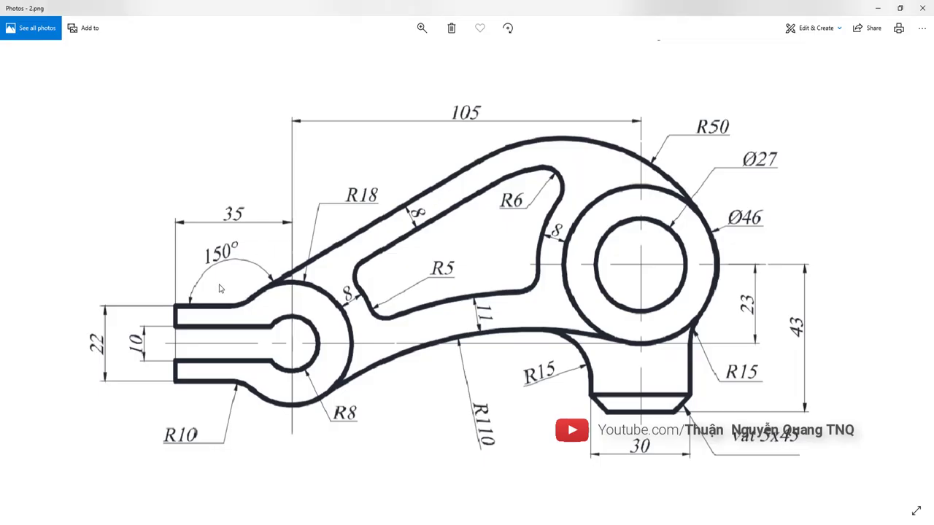
pyautogui.scroll(2, 219, 288)
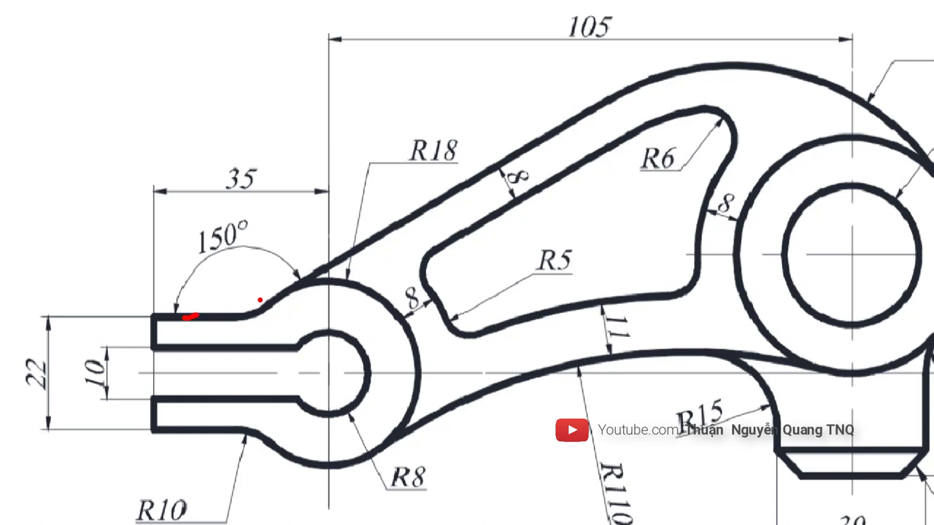
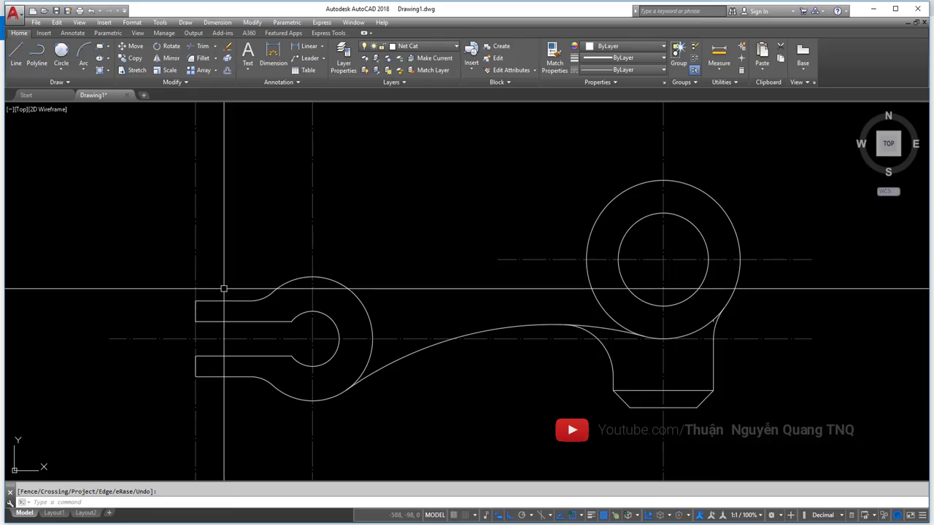
# - Start a line on the slotted lug's top edge with Ortho turned off
pyautogui.moveTo(223, 287); pyautogui.dragTo(274, 285, button='middle')
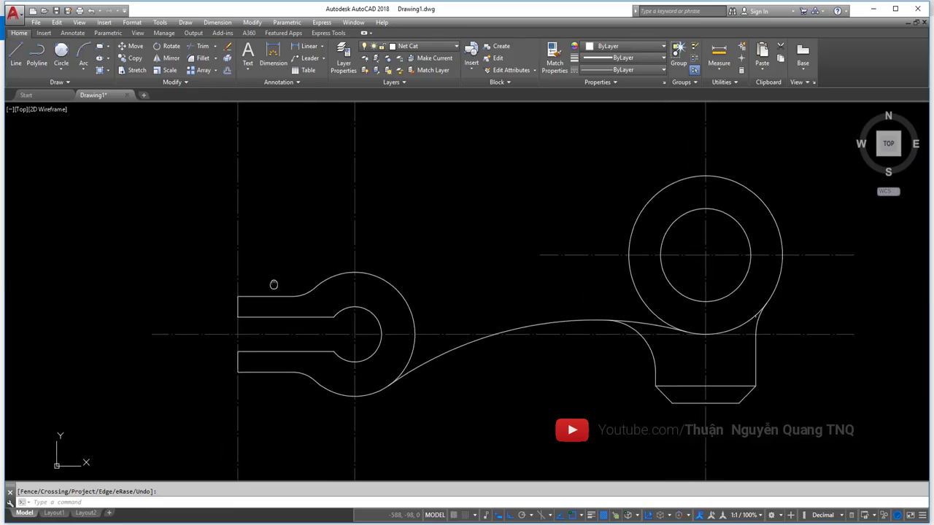
pyautogui.scroll(1, 306, 306)
pyautogui.scroll(2, 304, 299)
pyautogui.write('L')
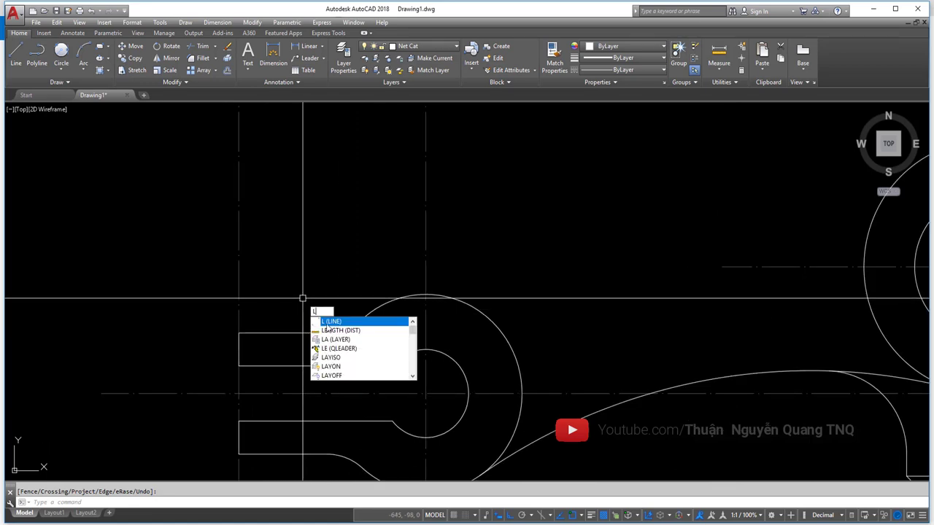
pyautogui.press('Return')
pyautogui.scroll(3, 333, 313)
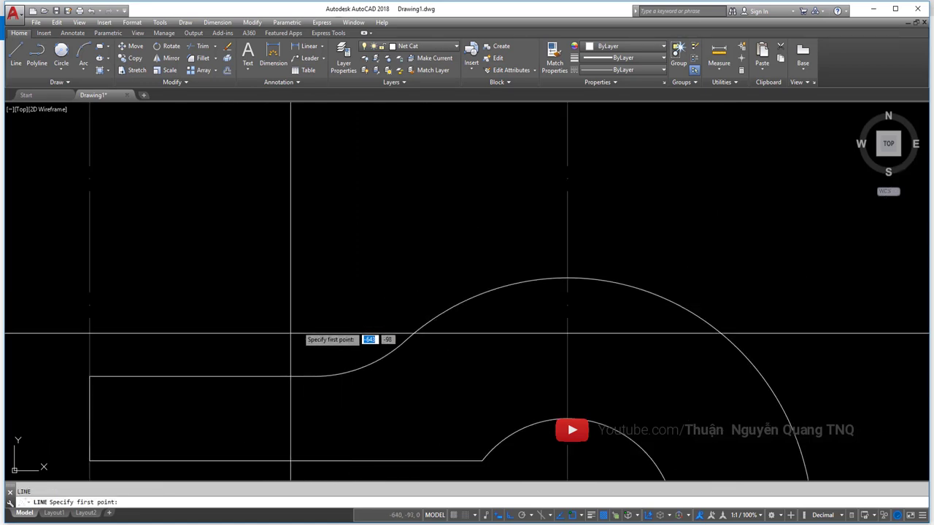
pyautogui.click(222, 376)
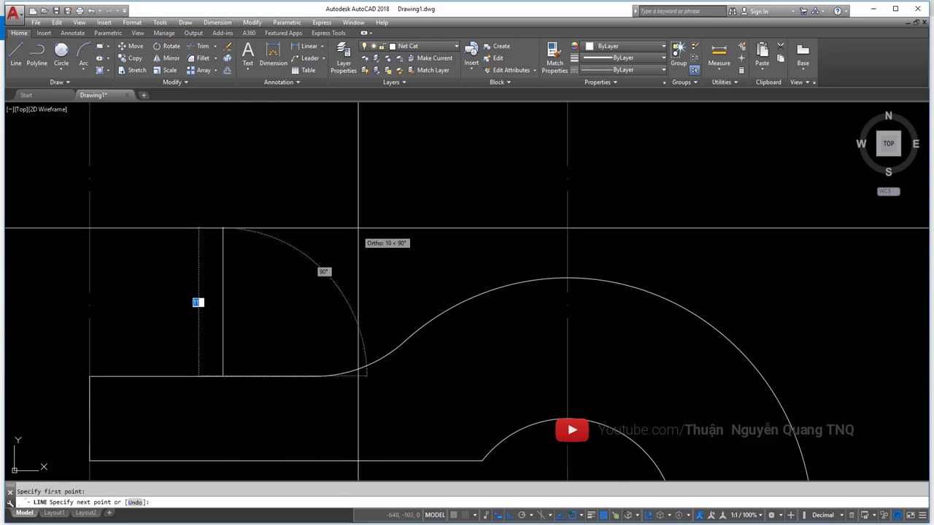
pyautogui.press('F8')
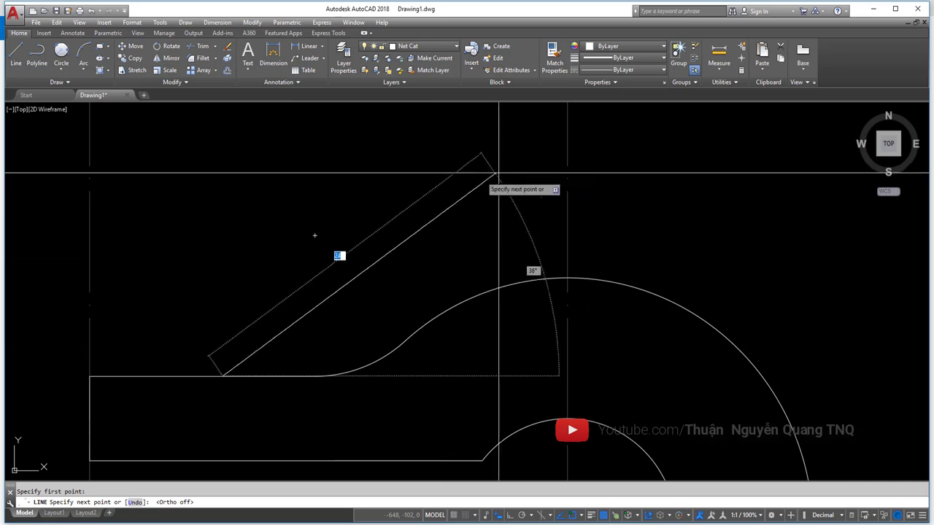
# - Finish the line at length 100 and angle 30°, then select it
pyautogui.scroll(-3, 509, 175)
pyautogui.moveTo(511, 173); pyautogui.dragTo(362, 251, button='middle')
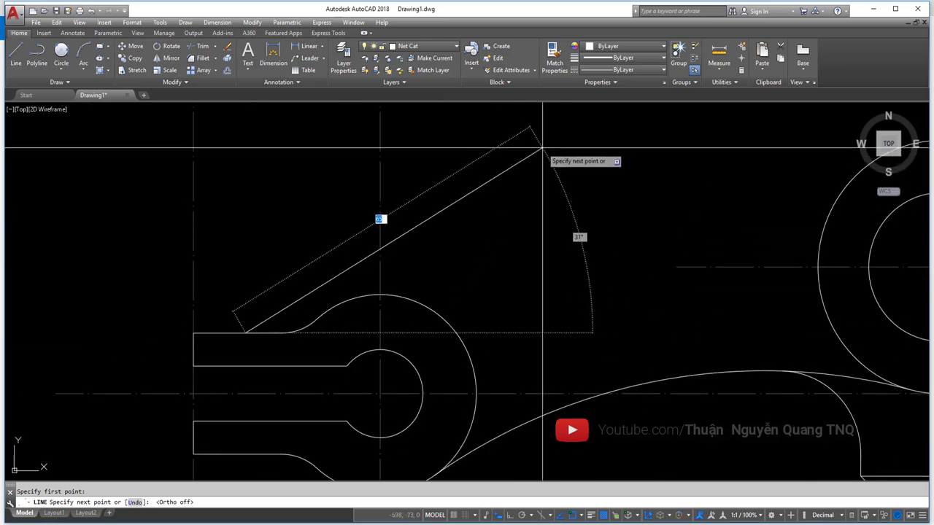
pyautogui.scroll(-4, 548, 149)
pyautogui.scroll(2, 511, 228)
pyautogui.write('100')
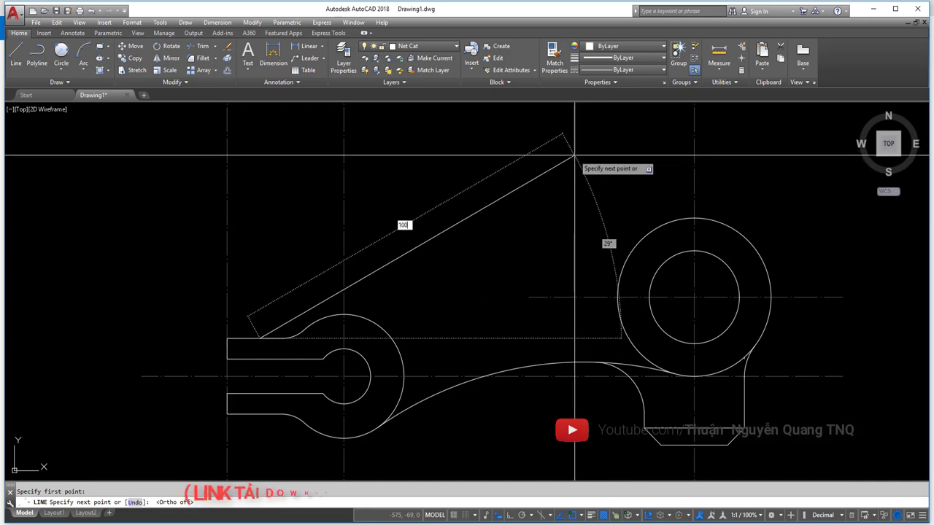
pyautogui.press('Tab')
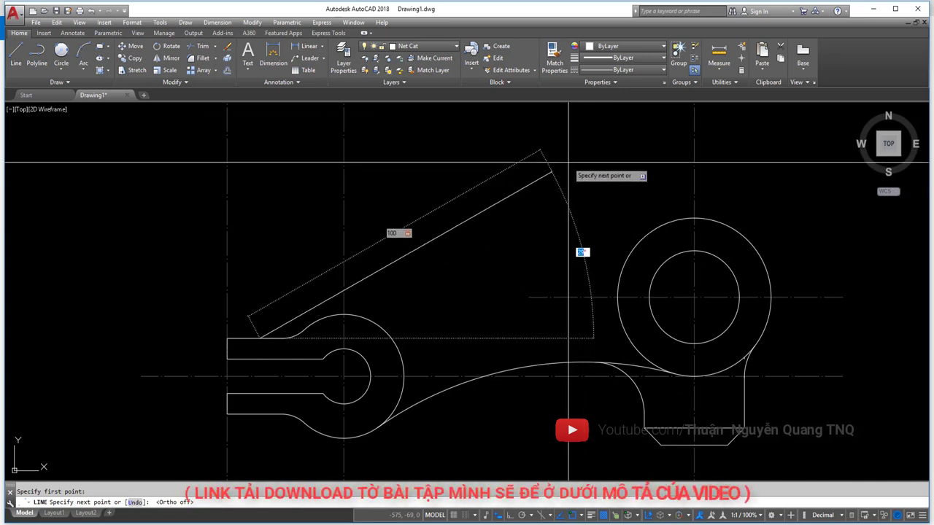
pyautogui.press('Return')
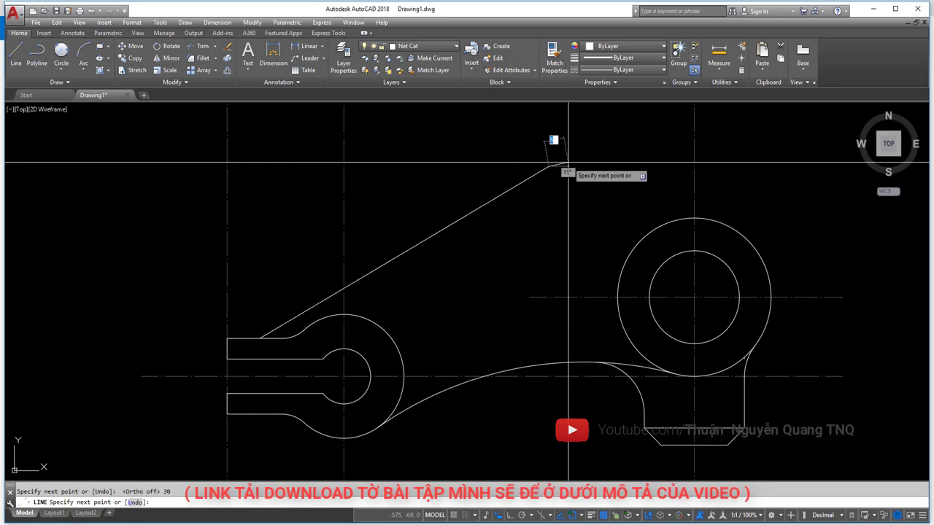
pyautogui.press('Return')
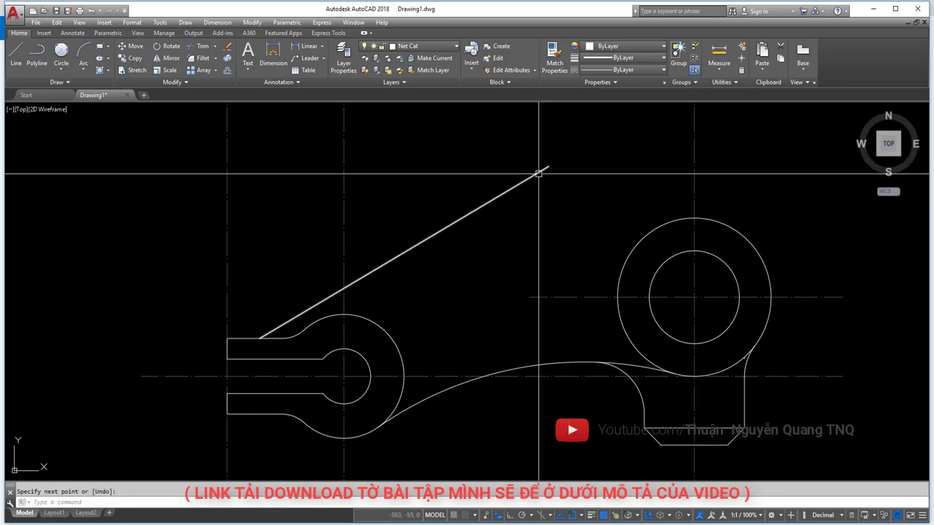
pyautogui.click(549, 166)
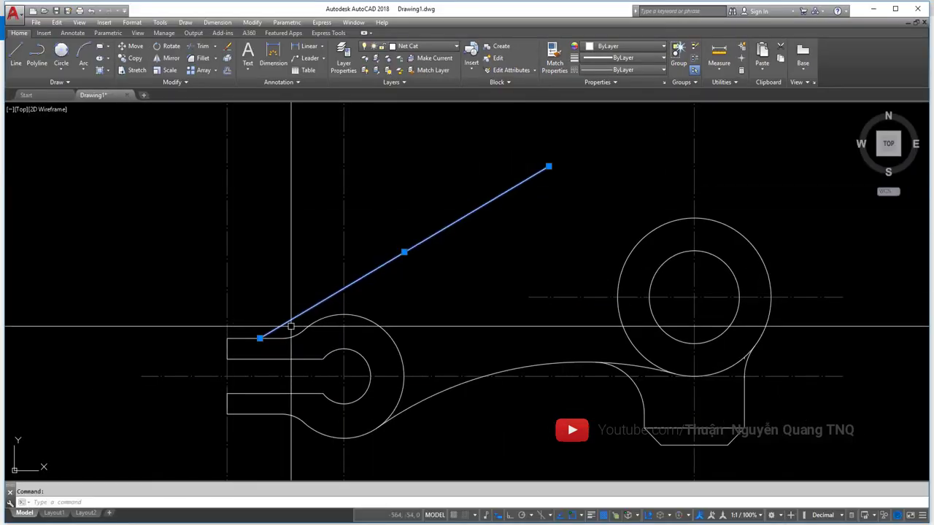
pyautogui.hotkey('alt', 'Tab')
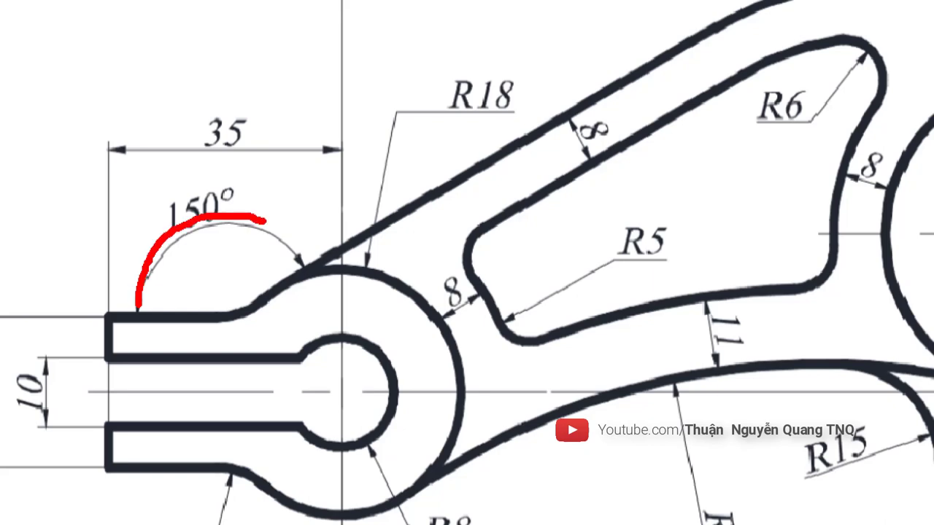
pyautogui.moveTo(243, 317); pyautogui.dragTo(592, 314)
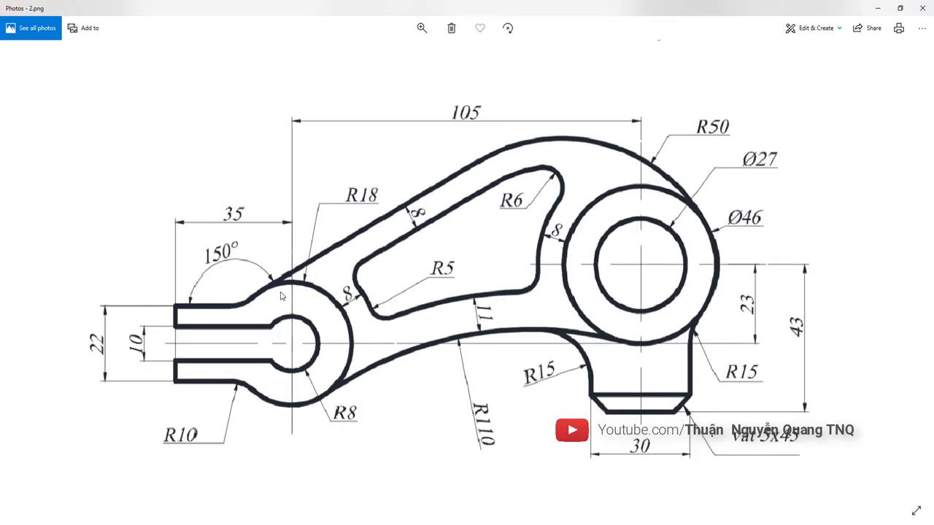
pyautogui.hotkey('alt', 'Tab')
pyautogui.click(403, 271)
pyautogui.scroll(-2, 405, 262)
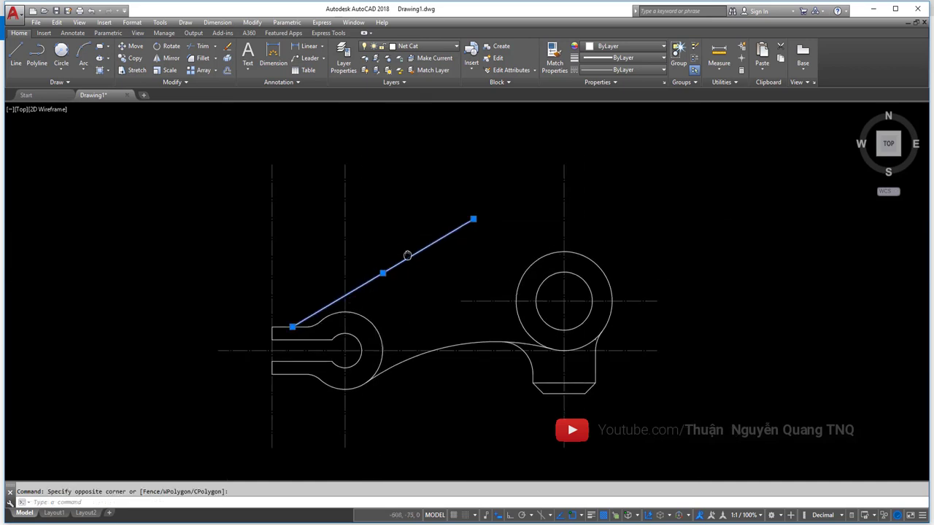
pyautogui.press('Escape')
pyautogui.moveTo(459, 277); pyautogui.dragTo(505, 238, button='middle')
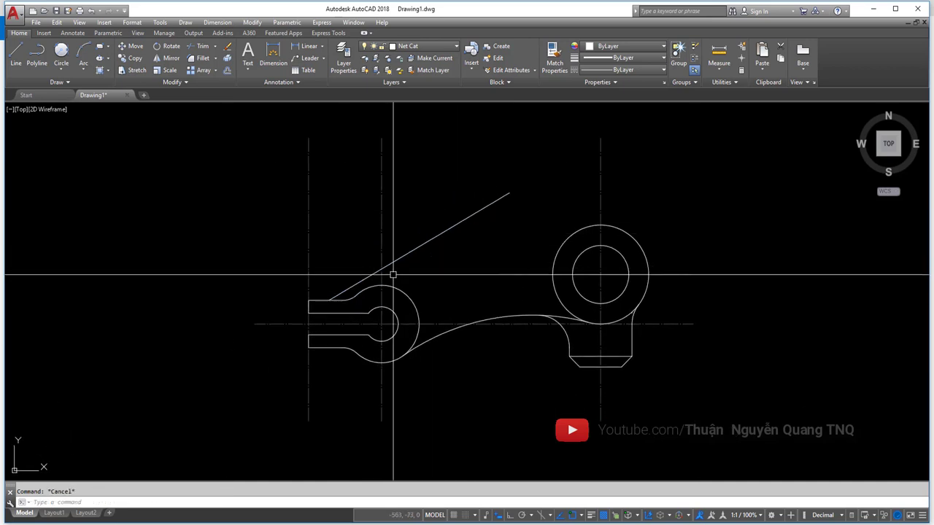
pyautogui.scroll(4, 332, 298)
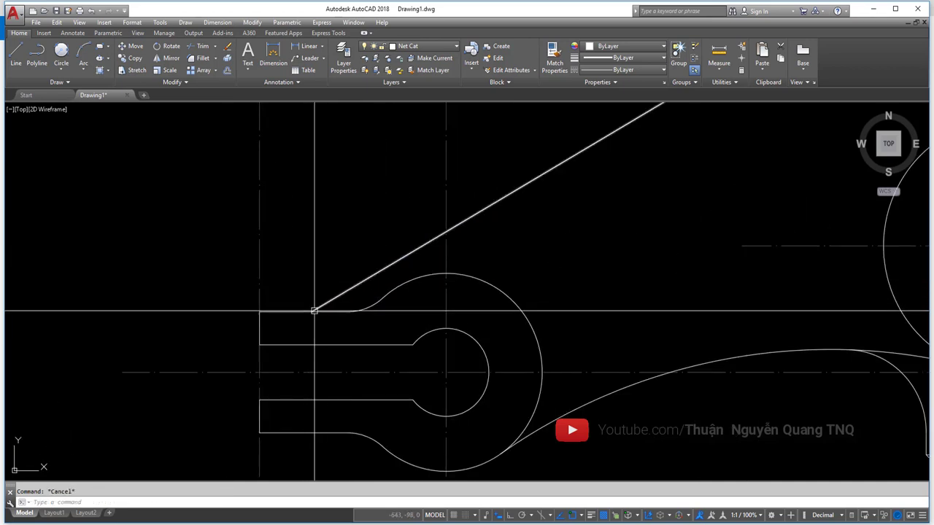
pyautogui.scroll(4, 294, 292)
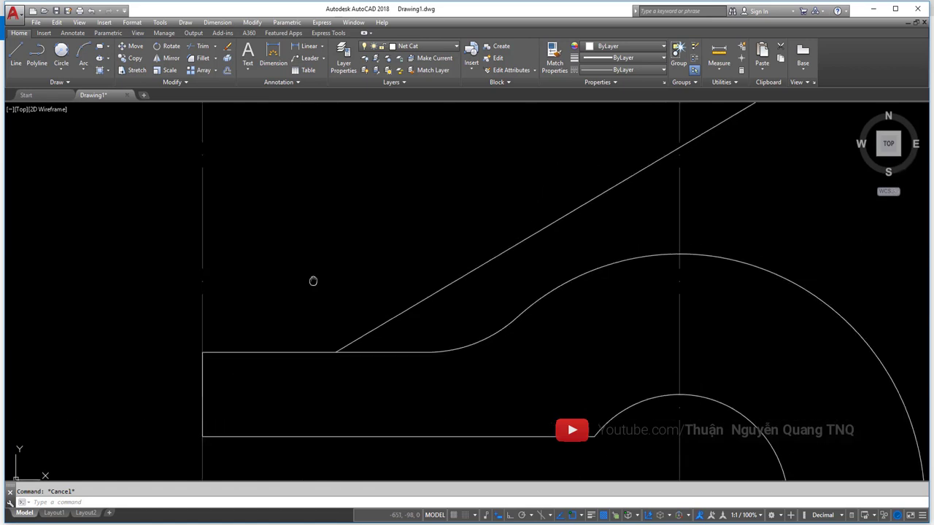
pyautogui.moveTo(313, 280); pyautogui.dragTo(310, 299, button='middle')
pyautogui.write('DAN')
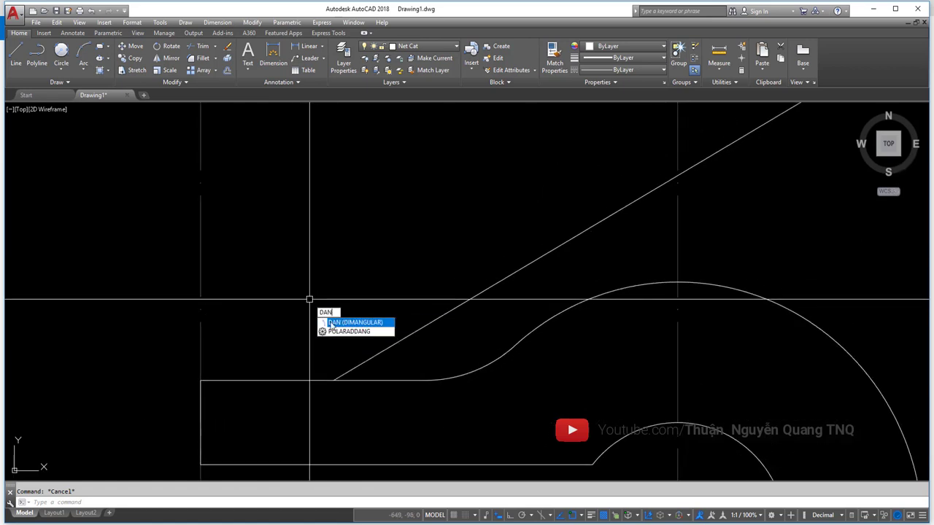
pyautogui.moveTo(355, 322)
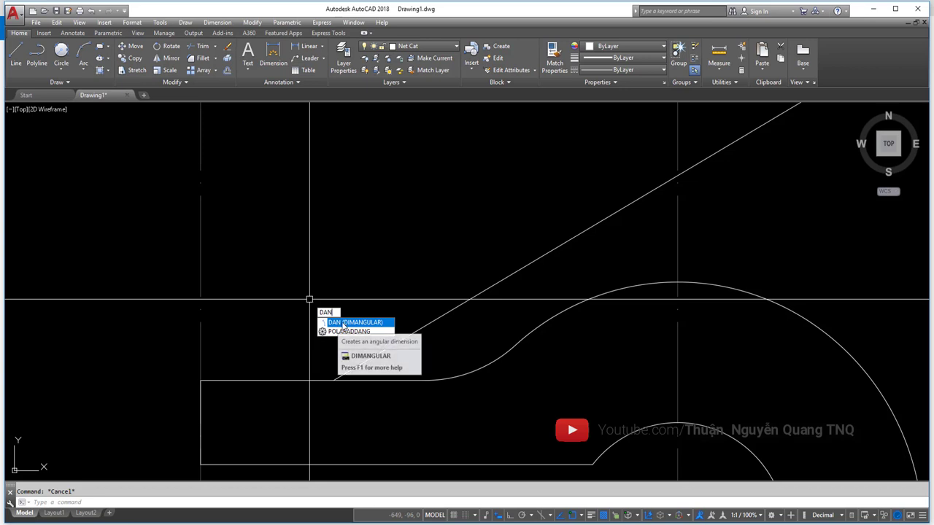
pyautogui.click(340, 325)
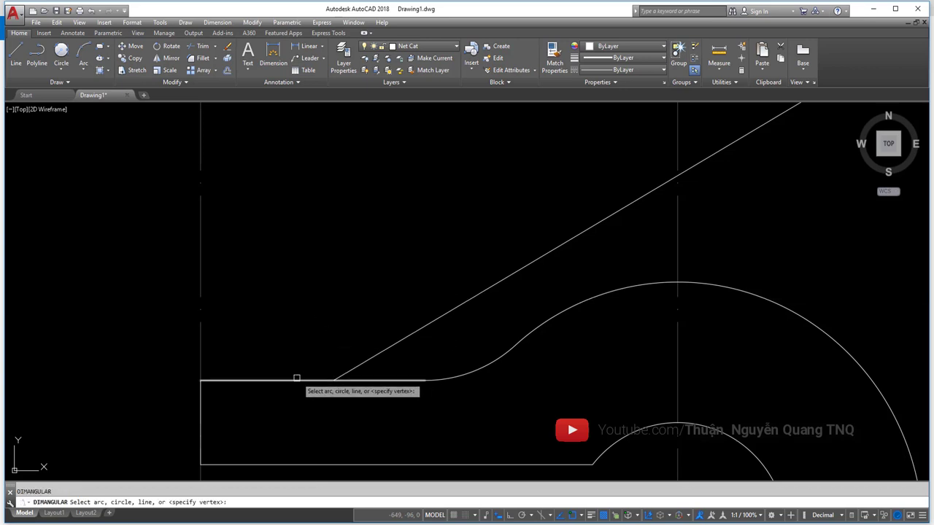
pyautogui.click(291, 379)
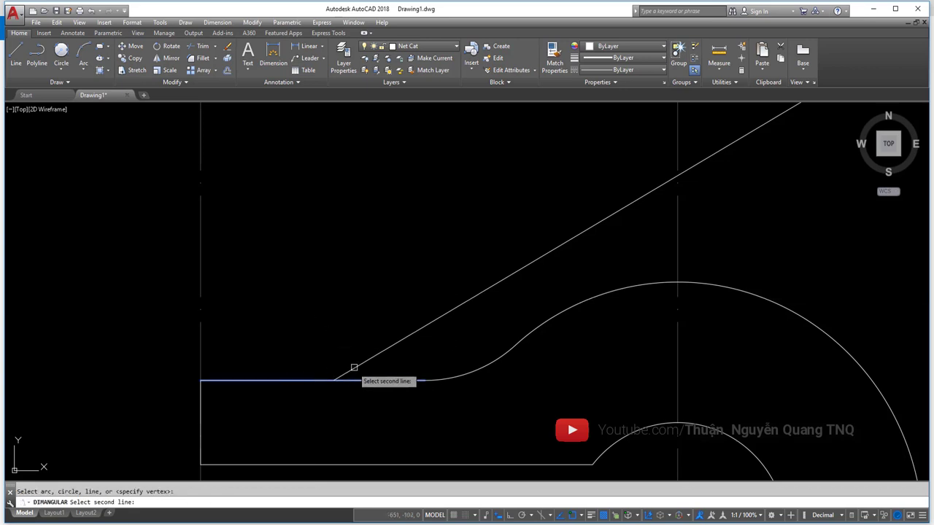
pyautogui.click(354, 367)
pyautogui.click(329, 338)
pyautogui.scroll(5, 372, 348)
pyautogui.click(372, 348)
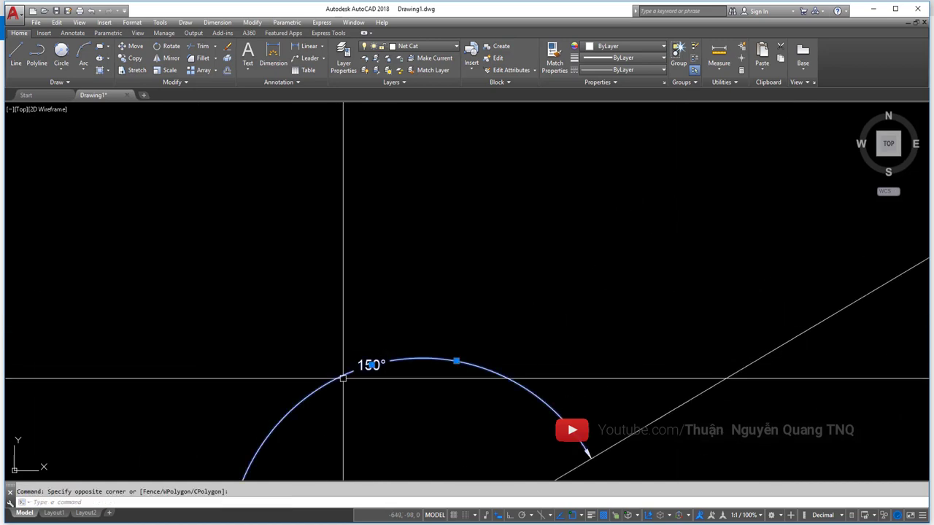
pyautogui.scroll(-3, 372, 349)
pyautogui.press('Escape')
pyautogui.click(394, 298)
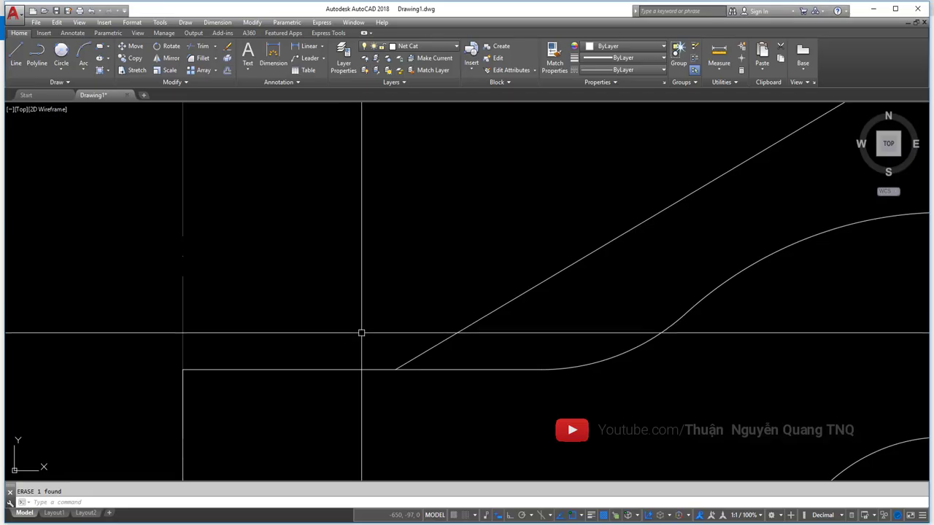
# - Clear the old selection, centre the slot in view, and crossing-select the large arc at its end
pyautogui.scroll(-2, 360, 331)
pyautogui.scroll(2, 355, 299)
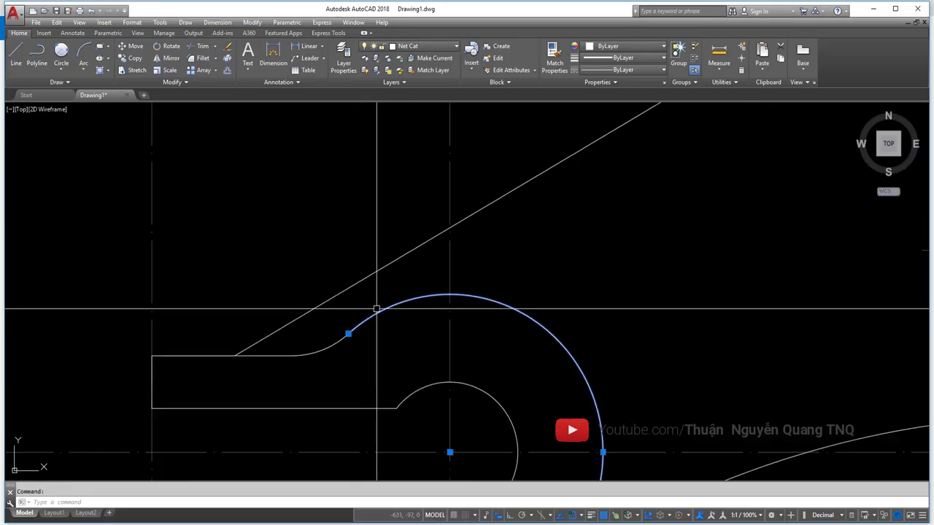
pyautogui.press('Escape')
pyautogui.scroll(-3, 375, 308)
pyautogui.scroll(-1, 421, 281)
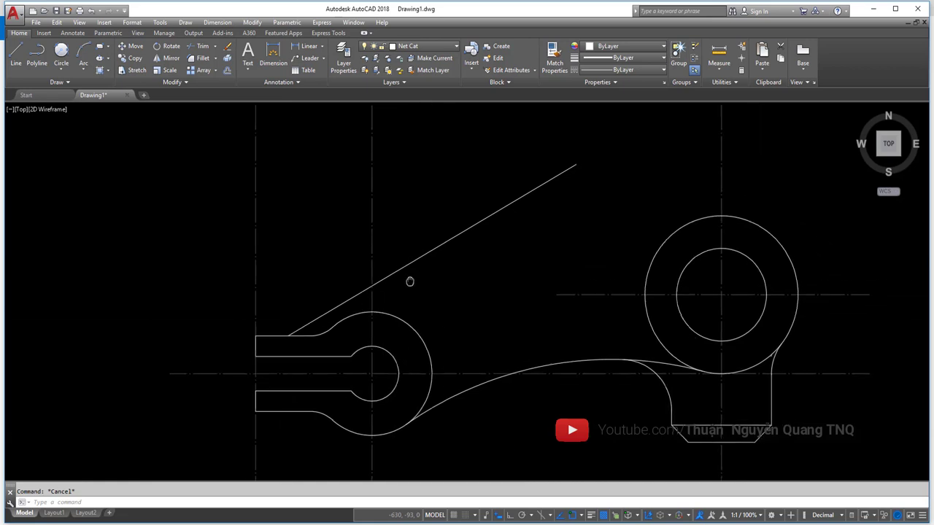
pyautogui.scroll(1, 409, 279)
pyautogui.scroll(1, 374, 270)
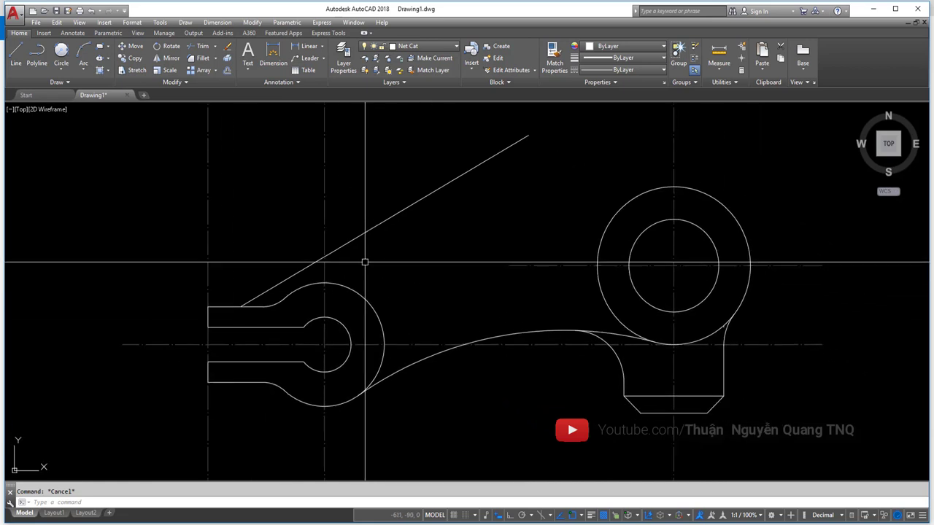
pyautogui.scroll(2, 328, 292)
pyautogui.moveTo(298, 292)
pyautogui.mouseDown(button='middle')
pyautogui.moveTo(333, 254)
pyautogui.moveTo(313, 260)
pyautogui.moveTo(317, 252)
pyautogui.moveTo(342, 252)
pyautogui.mouseUp(button='middle')
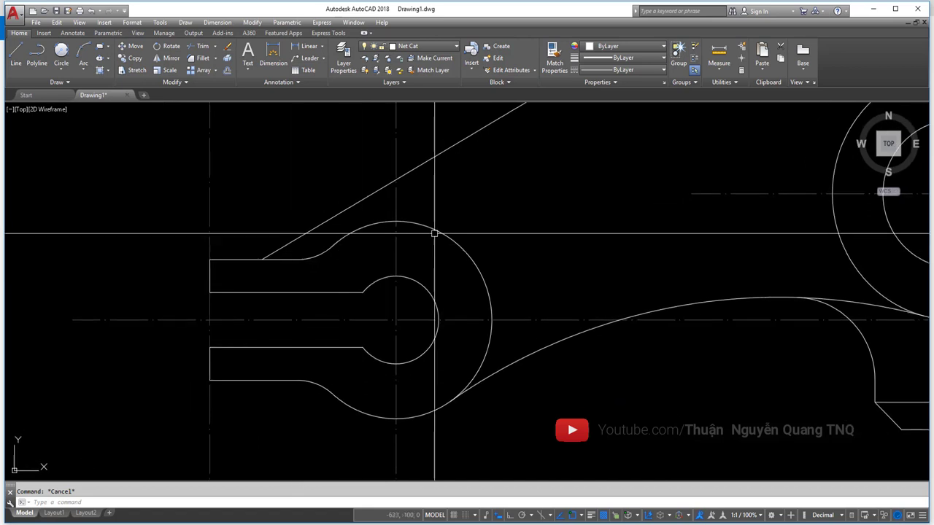
pyautogui.scroll(2, 326, 224)
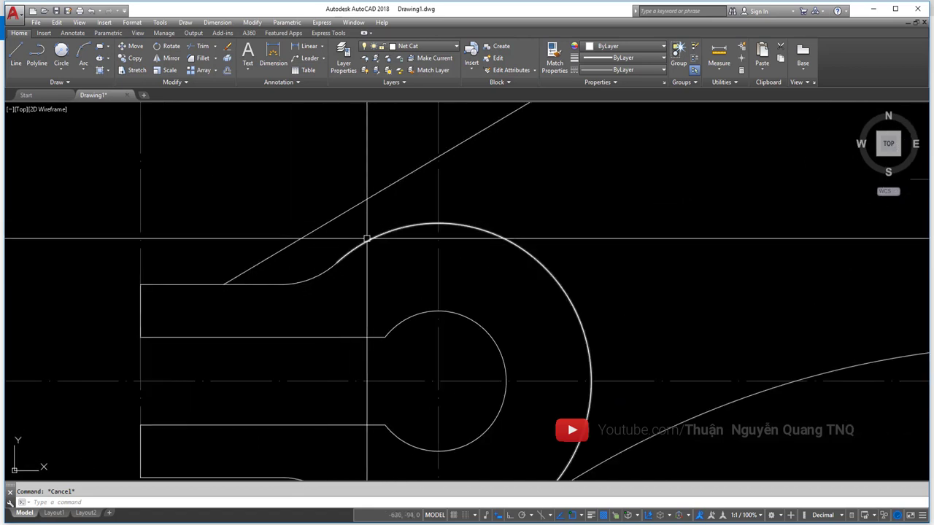
pyautogui.scroll(-2, 227, 284)
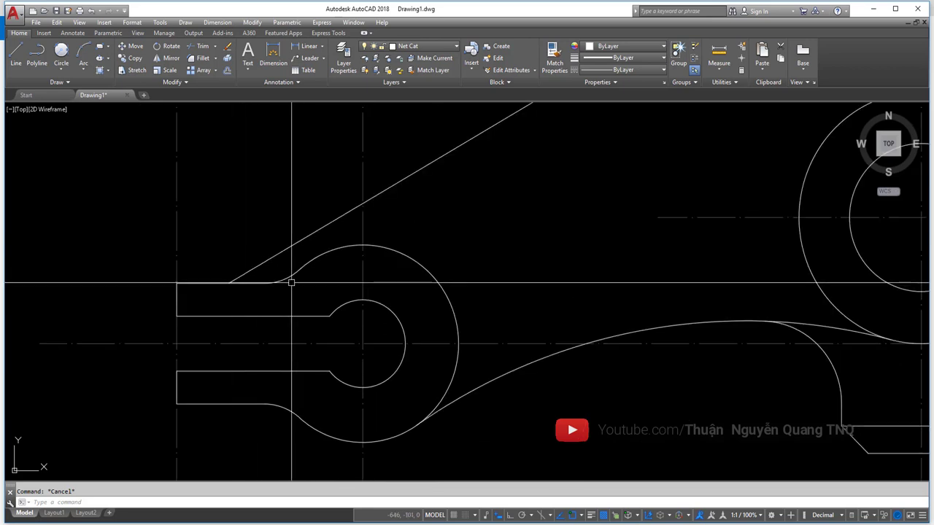
pyautogui.moveTo(443, 311); pyautogui.dragTo(448, 265, button='middle')
pyautogui.click(469, 212)
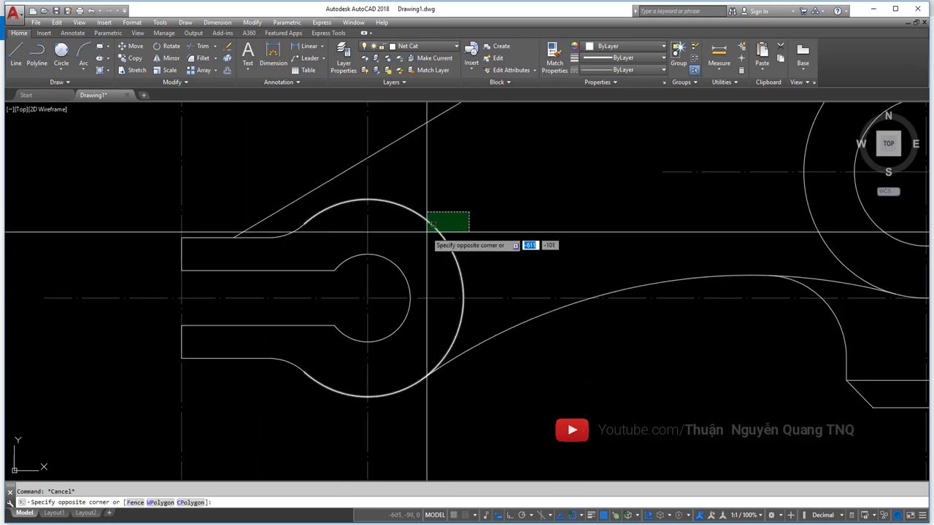
pyautogui.click(427, 232)
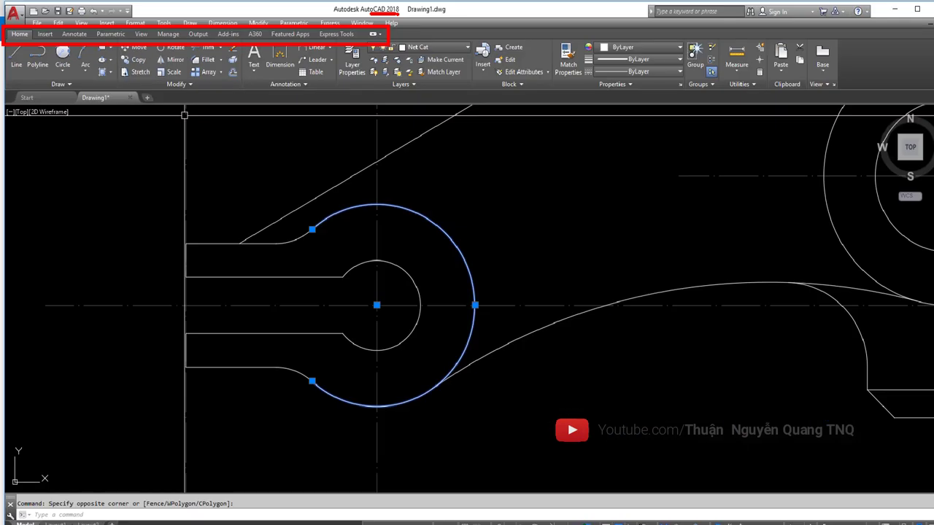
# - Recentre the view on the large arc and switch to the Parametric tab
pyautogui.moveTo(167, 161); pyautogui.dragTo(207, 199, button='middle')
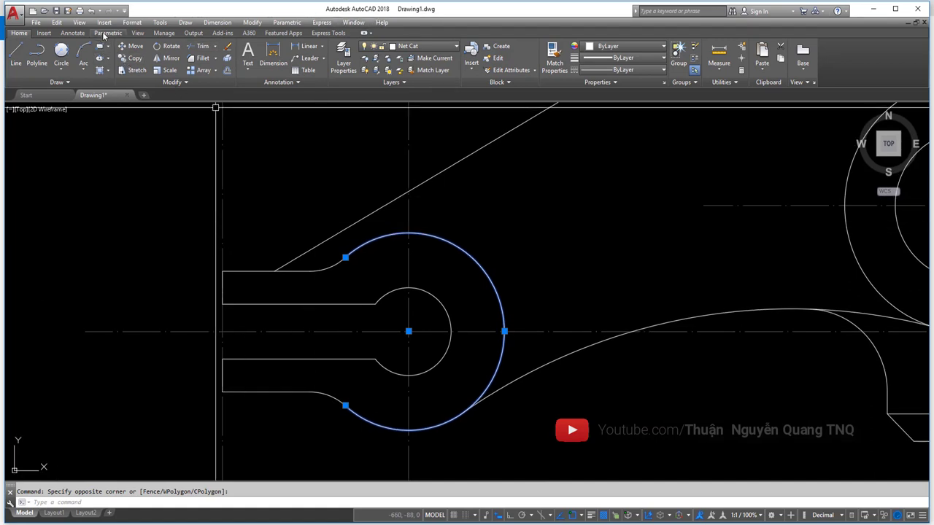
pyautogui.moveTo(291, 194); pyautogui.dragTo(333, 199, button='middle')
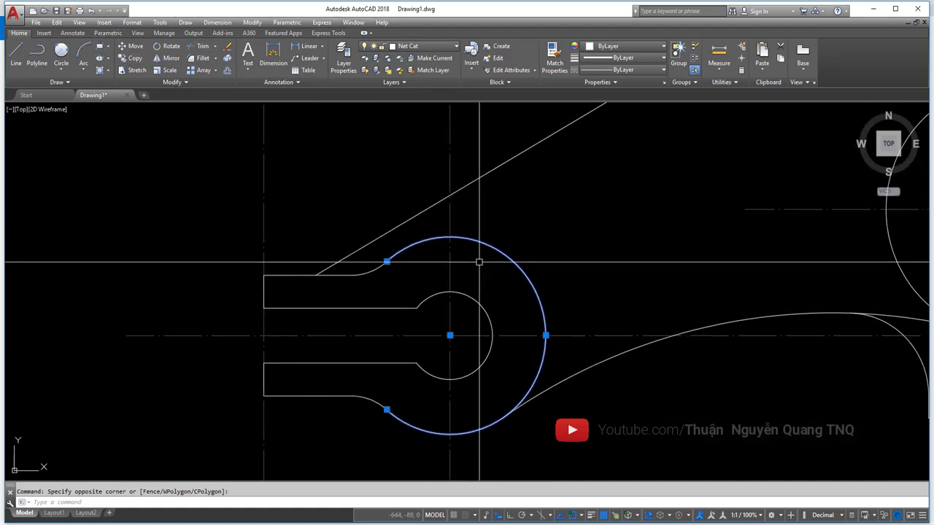
pyautogui.click(524, 239)
pyautogui.click(500, 251)
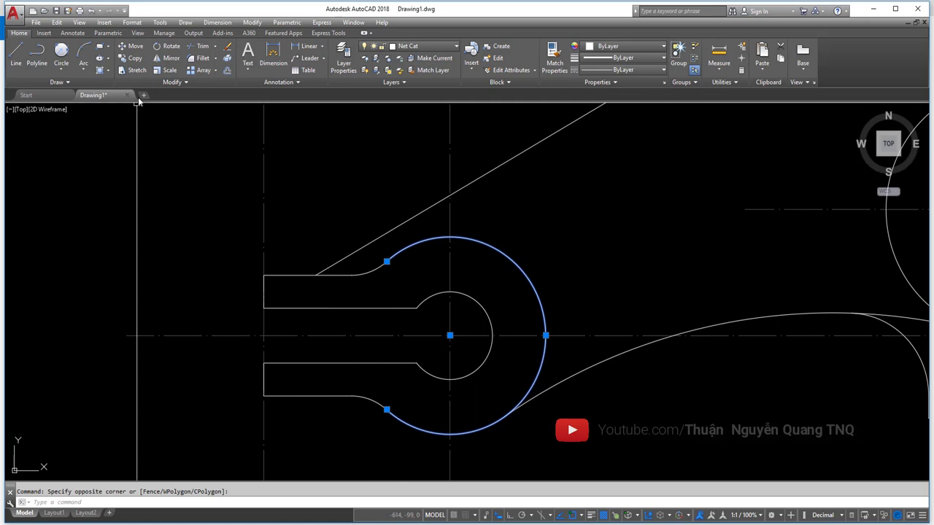
pyautogui.click(108, 33)
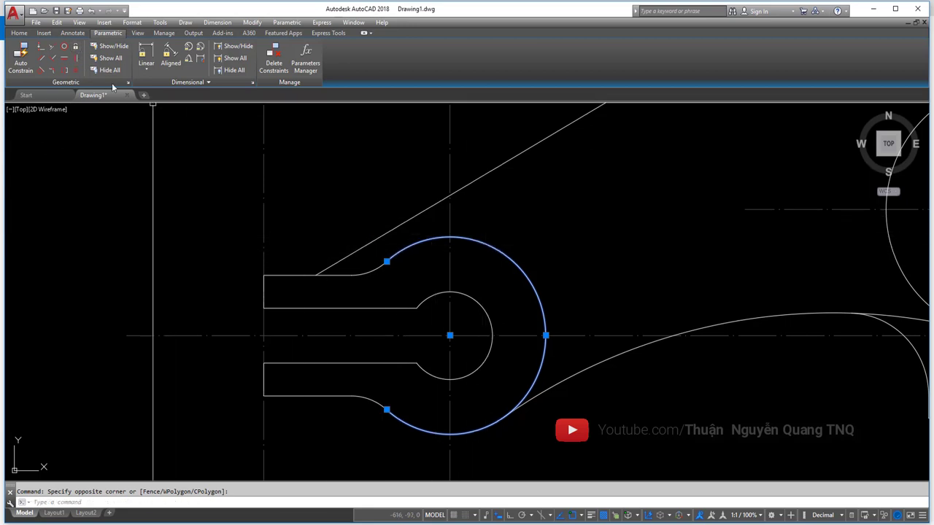
# - Try a fix constraint at the arc's right point, stretch its upper end, then undo
pyautogui.click(76, 47)
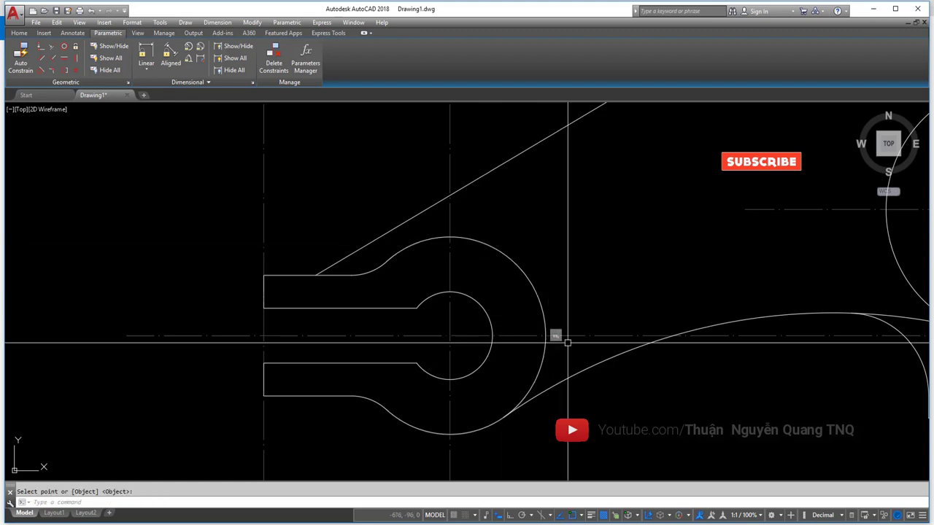
pyautogui.scroll(5, 525, 327)
pyautogui.scroll(-3, 525, 328)
pyautogui.click(525, 309)
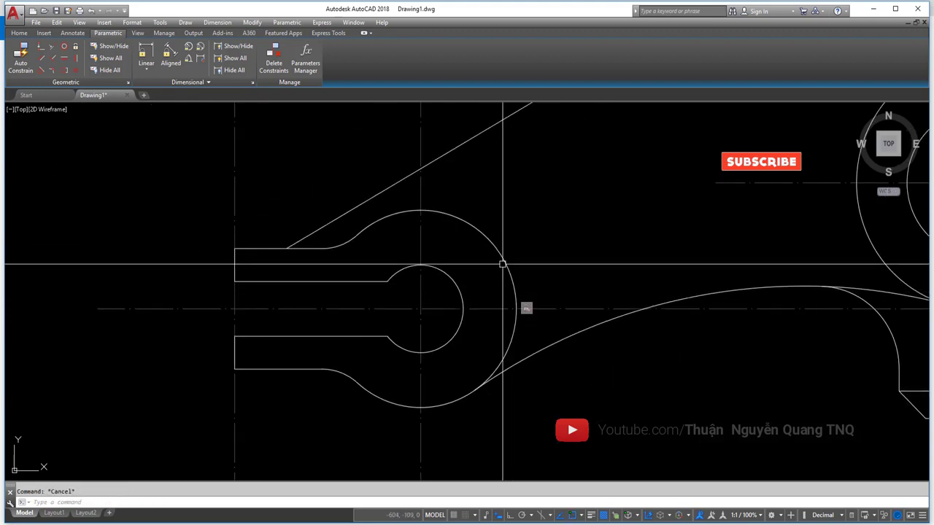
pyautogui.click(359, 228)
pyautogui.click(357, 231)
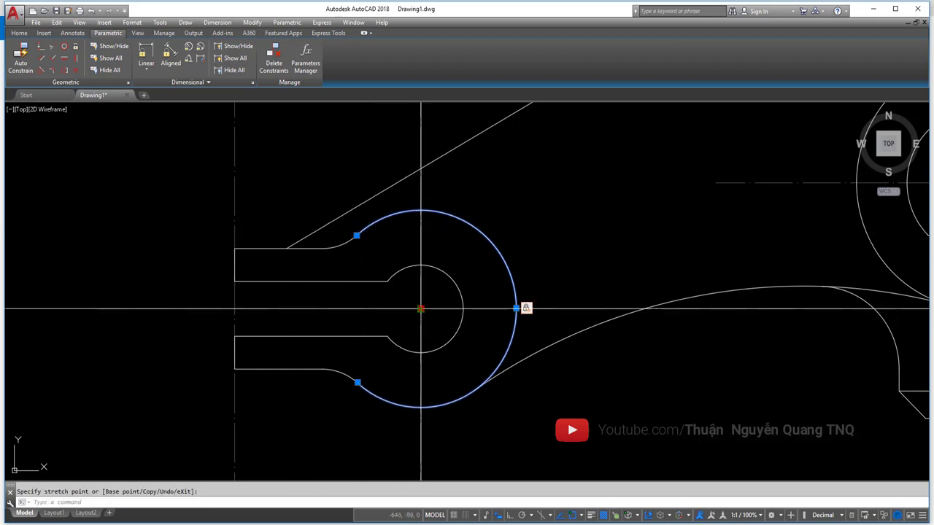
pyautogui.click(343, 216)
pyautogui.press('Escape')
pyautogui.hotkey('ctrl', 'z')
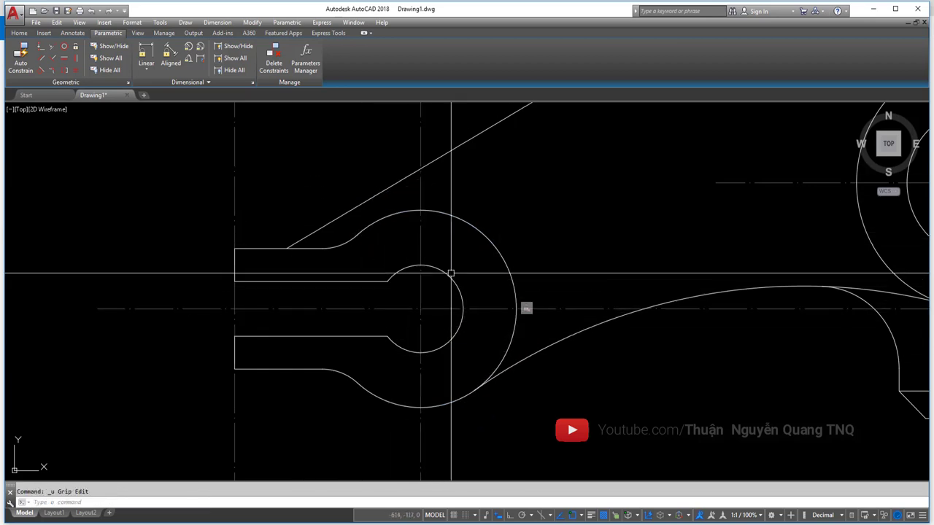
# - Experiment with grip-stretching the arc's centre and upper end, undoing the last stretch
pyautogui.click(387, 216)
pyautogui.click(420, 309)
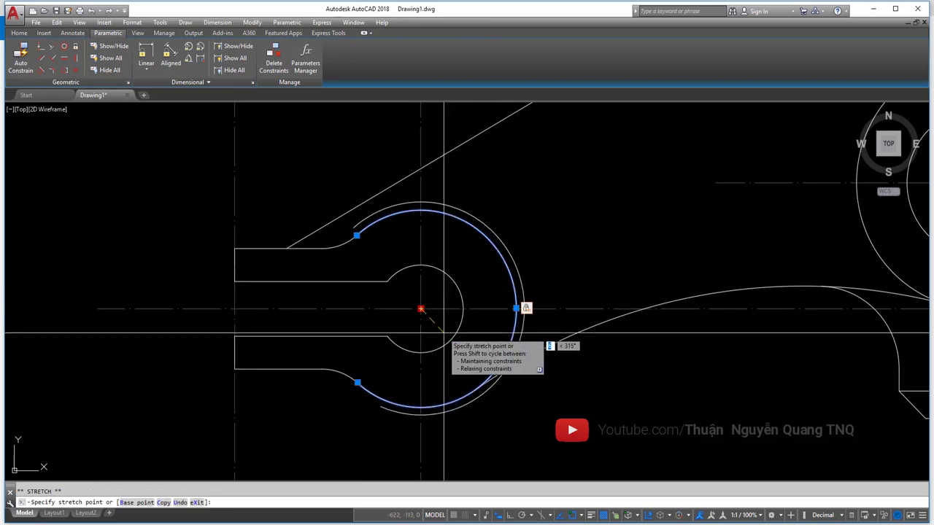
pyautogui.press('Escape')
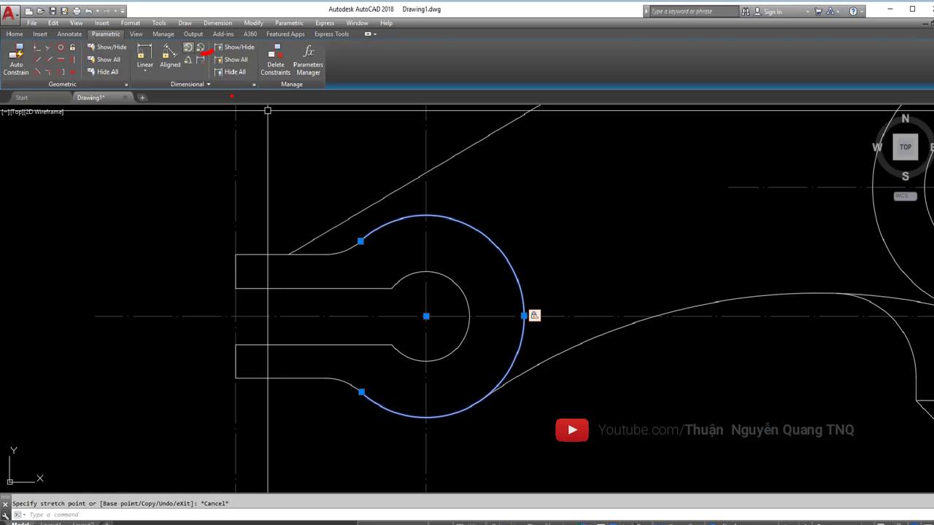
pyautogui.press('Escape')
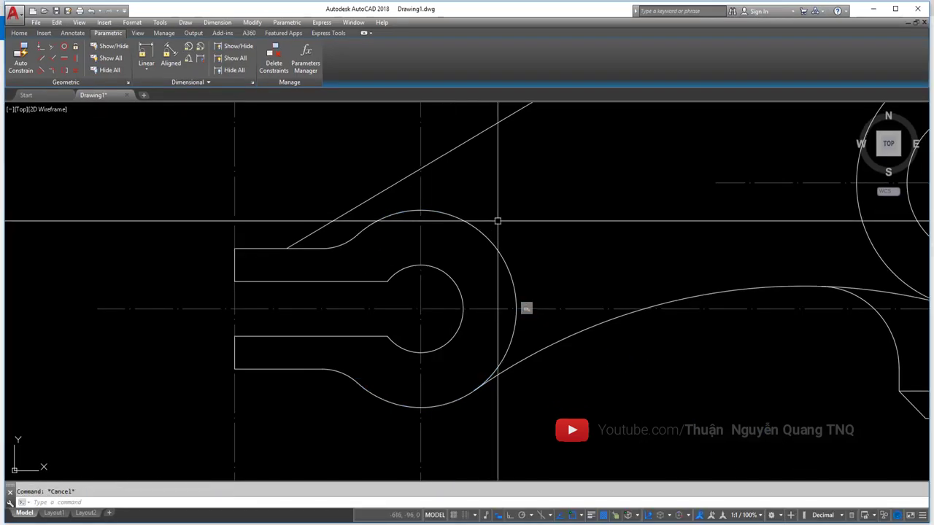
pyautogui.moveTo(496, 219); pyautogui.dragTo(426, 303)
pyautogui.press('Escape')
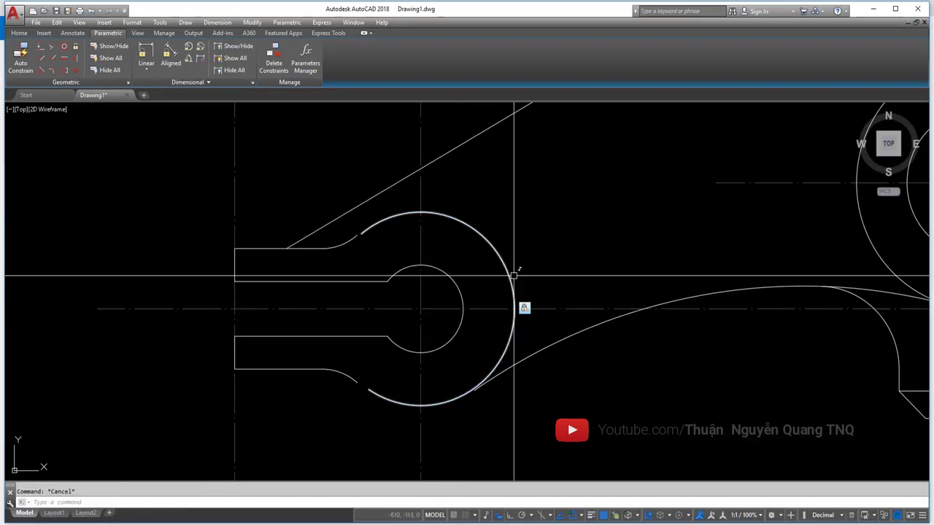
pyautogui.moveTo(515, 278); pyautogui.dragTo(518, 307)
pyautogui.click(521, 307)
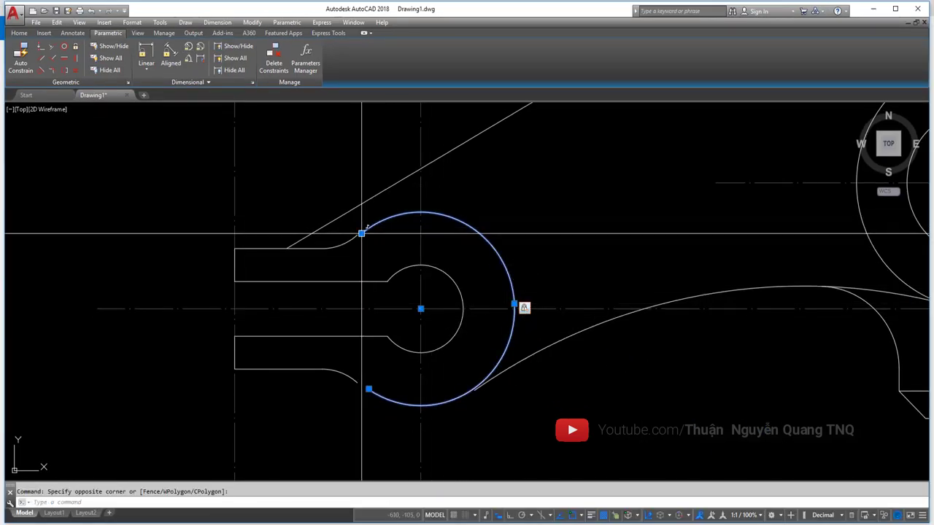
pyautogui.click(361, 241)
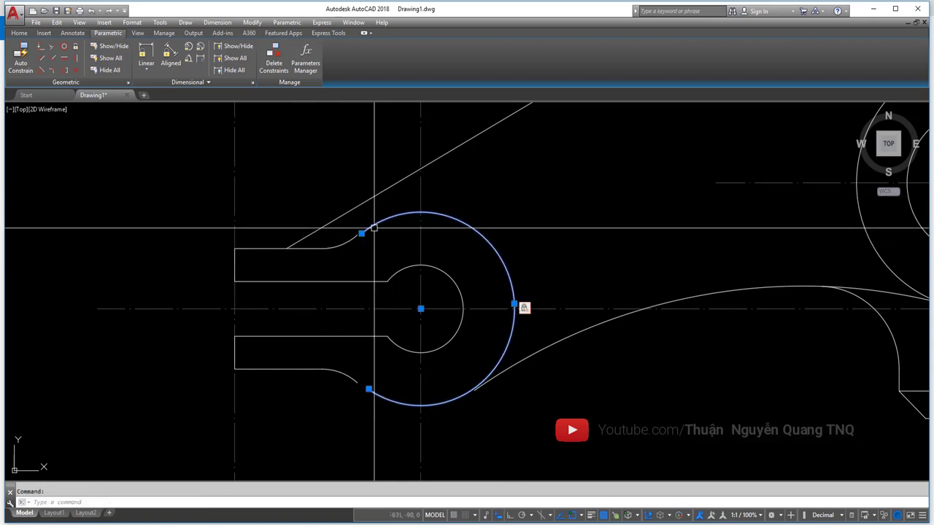
pyautogui.click(361, 233)
pyautogui.click(386, 212)
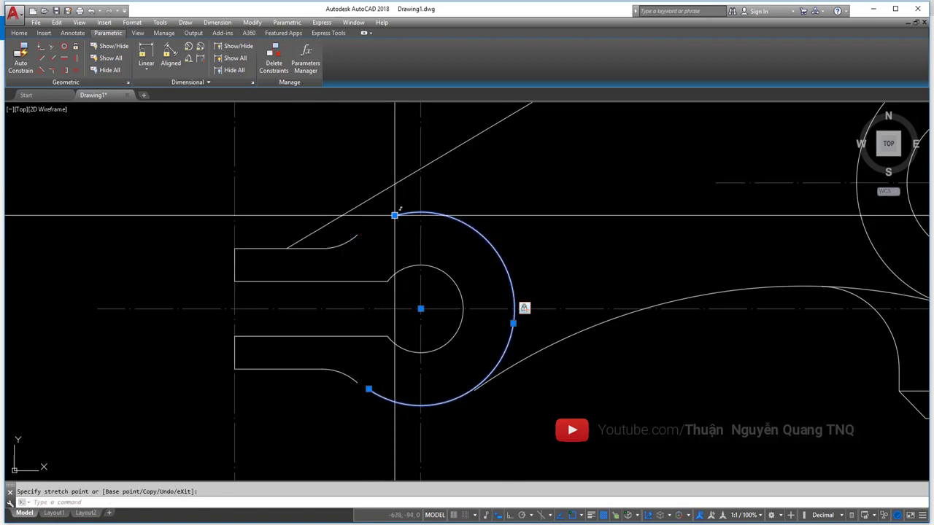
pyautogui.click(396, 213)
pyautogui.click(495, 238)
pyautogui.hotkey('ctrl', 'z')
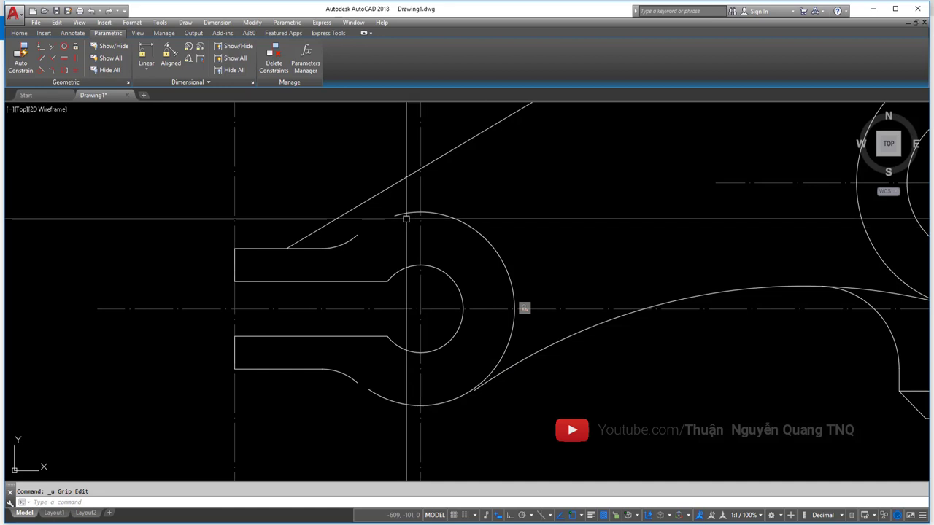
# - Restore the view and reselect the large arc with a window
pyautogui.click(377, 222)
pyautogui.click(460, 229)
pyautogui.moveTo(373, 244); pyautogui.dragTo(443, 261, button='middle')
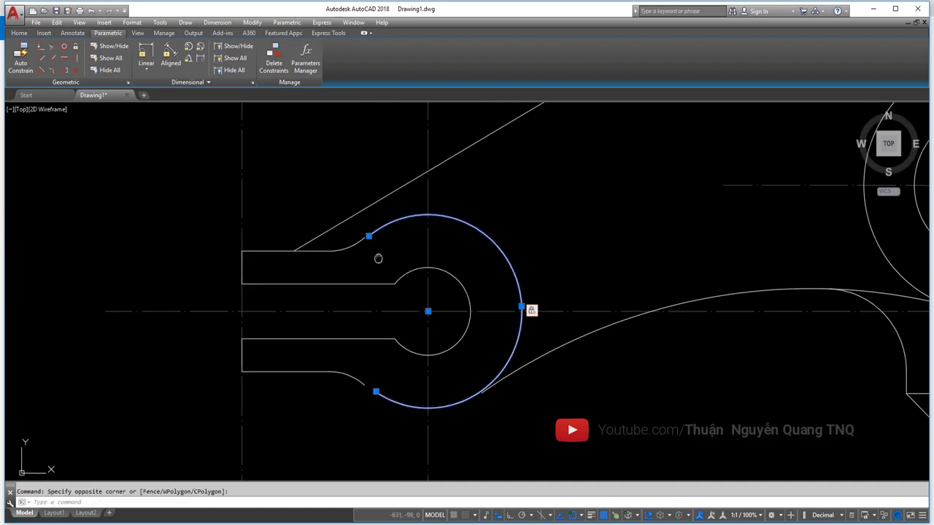
pyautogui.press('Escape')
pyautogui.hotkey('ctrl', 'z')
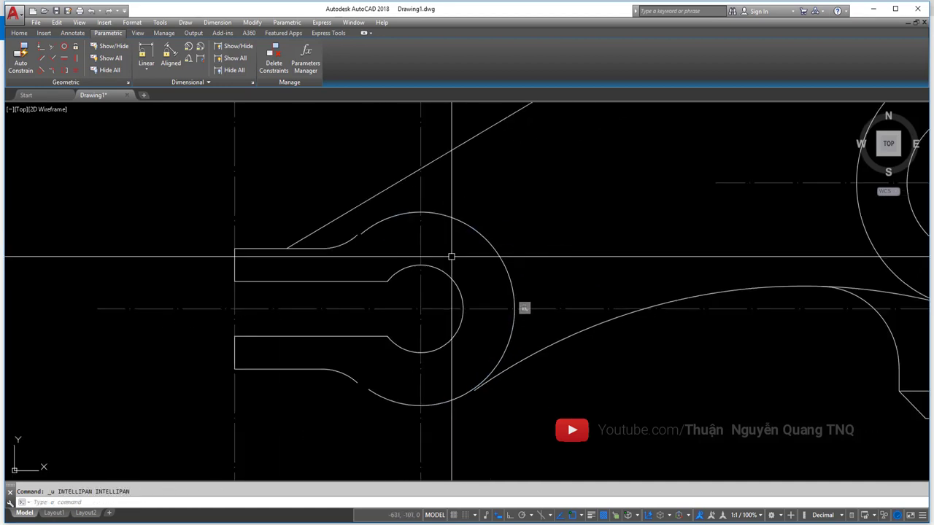
pyautogui.click(381, 217)
pyautogui.click(486, 256)
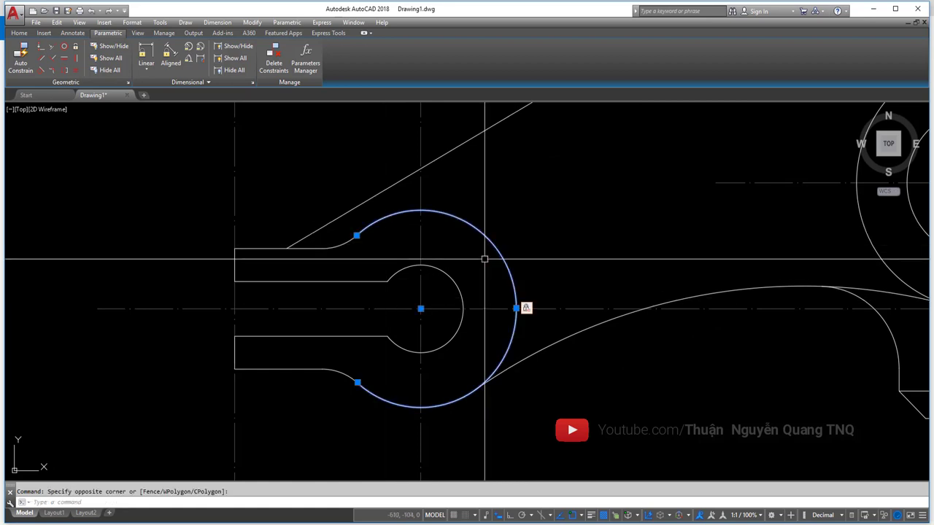
pyautogui.click(513, 236)
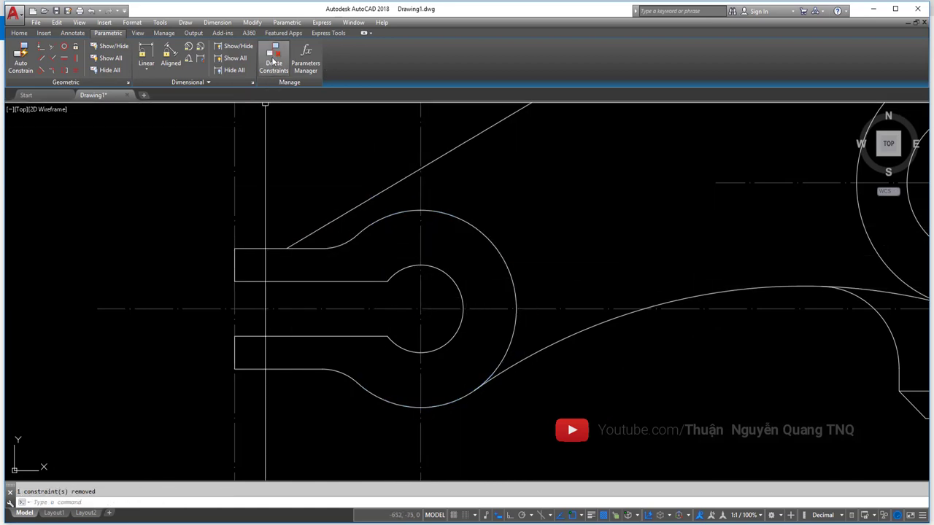
# - Apply a fix constraint at the large arc's right-hand point
pyautogui.press('Escape')
pyautogui.moveTo(437, 250); pyautogui.dragTo(454, 236, button='middle')
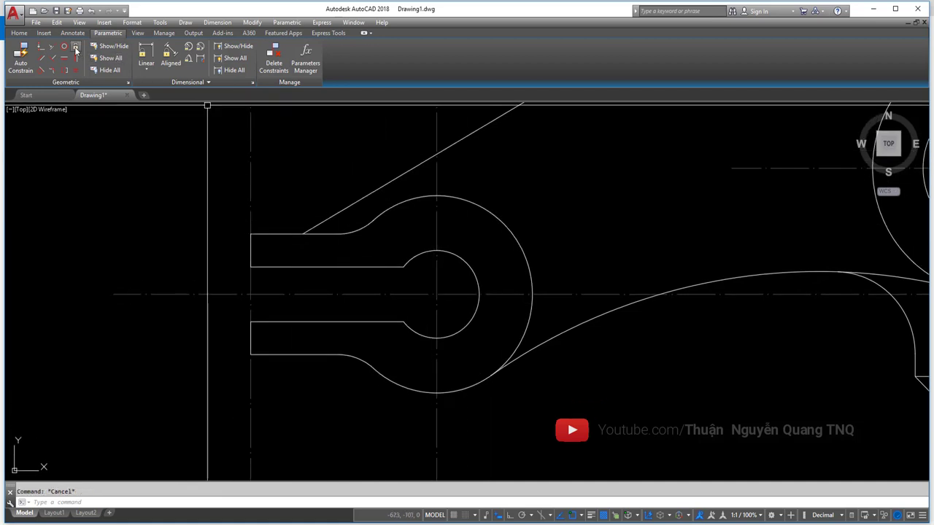
pyautogui.click(454, 198)
pyautogui.click(532, 260)
pyautogui.click(489, 237)
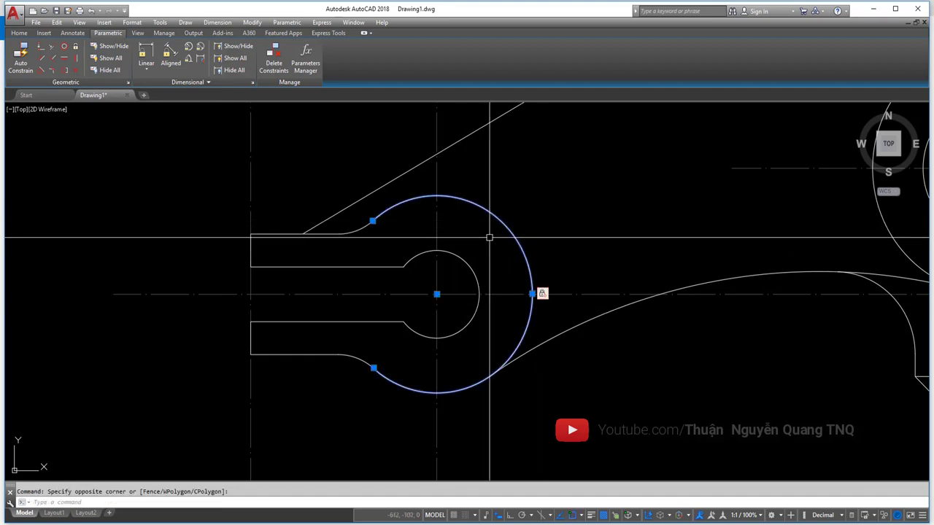
# - Pan the view, then select and deselect the slanted line
pyautogui.moveTo(411, 250); pyautogui.dragTo(406, 260, button='middle')
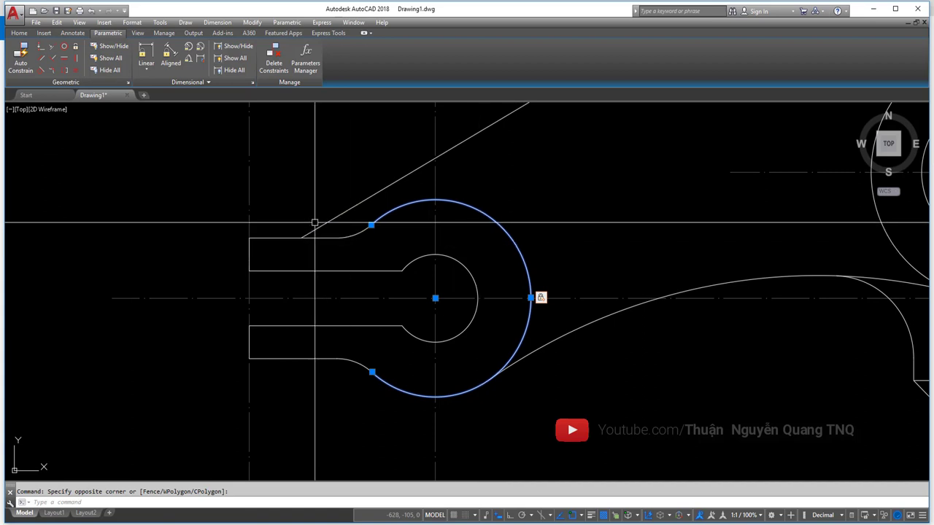
pyautogui.moveTo(314, 222); pyautogui.dragTo(329, 236, button='middle')
pyautogui.press('Escape')
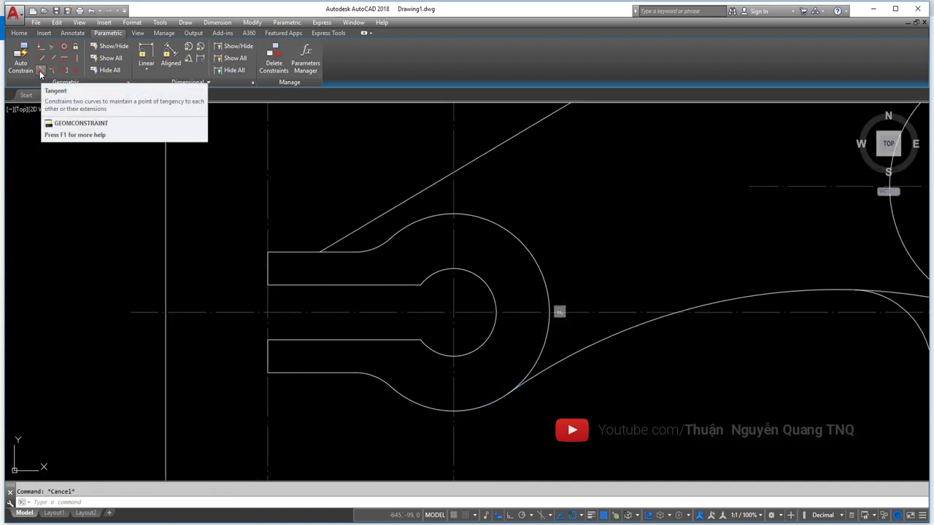
pyautogui.click(348, 235)
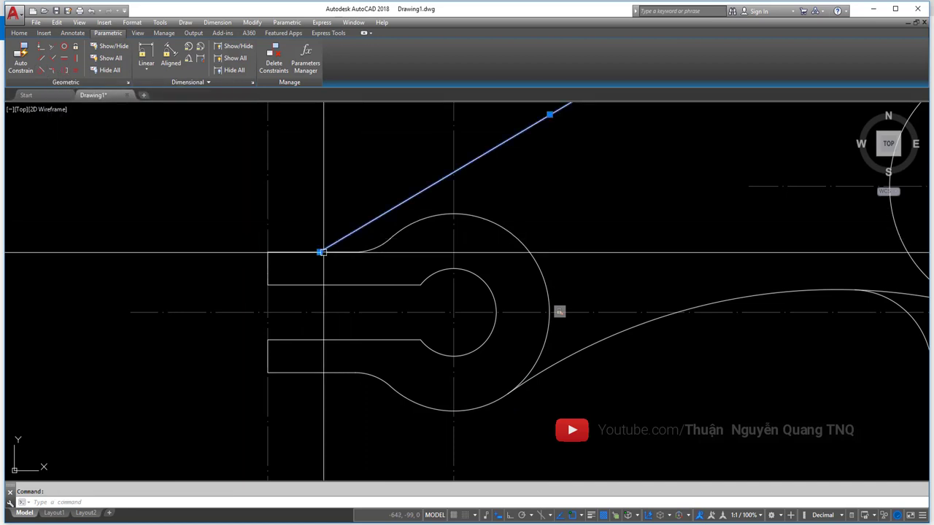
pyautogui.press('Escape')
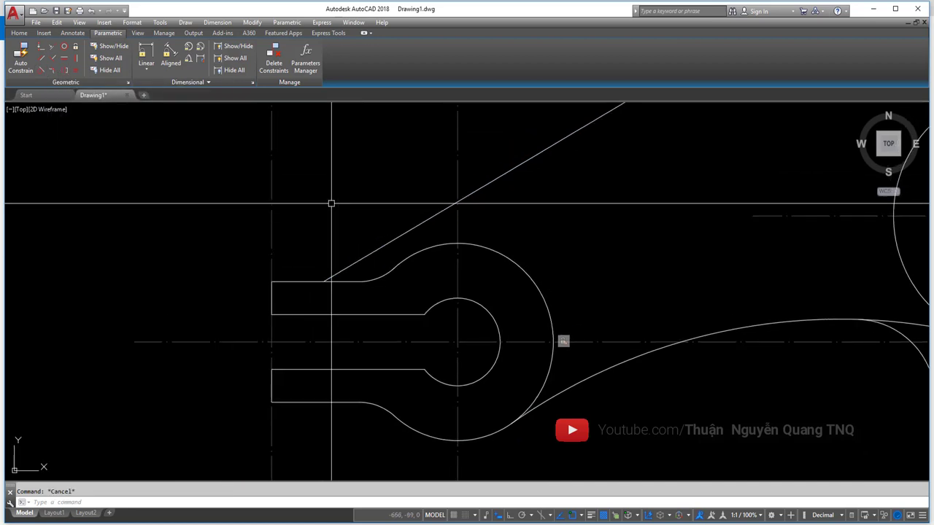
pyautogui.scroll(2, 365, 219)
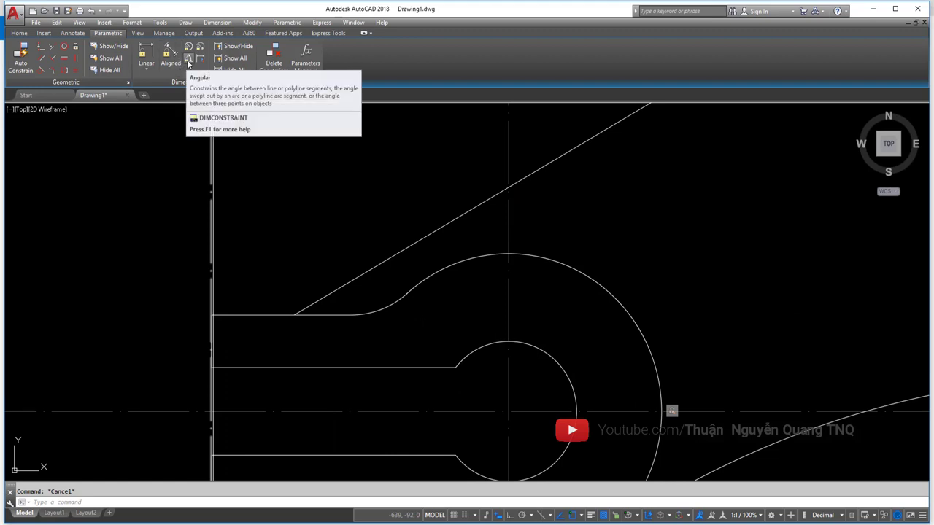
# - Add a 30° angular constraint between the slot's top edge and the slanted line
pyautogui.click(188, 62)
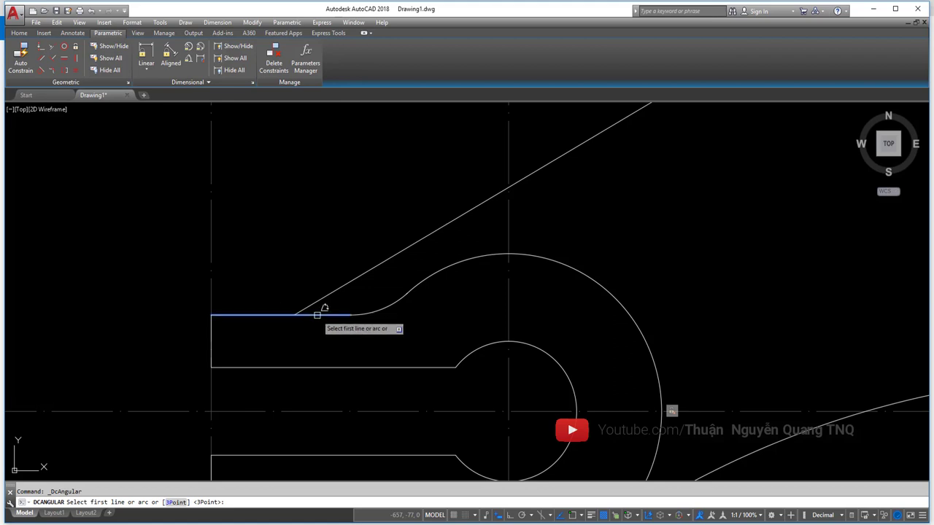
pyautogui.click(323, 299)
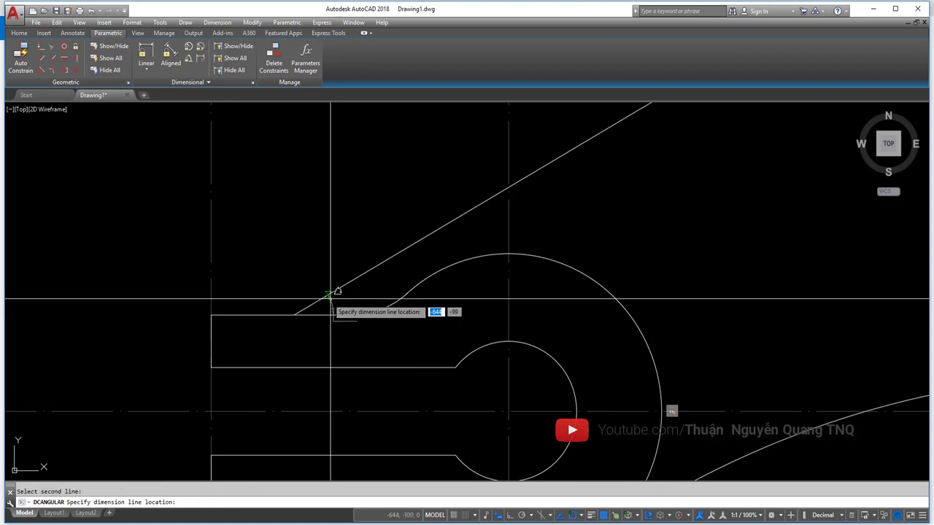
pyautogui.scroll(4, 378, 318)
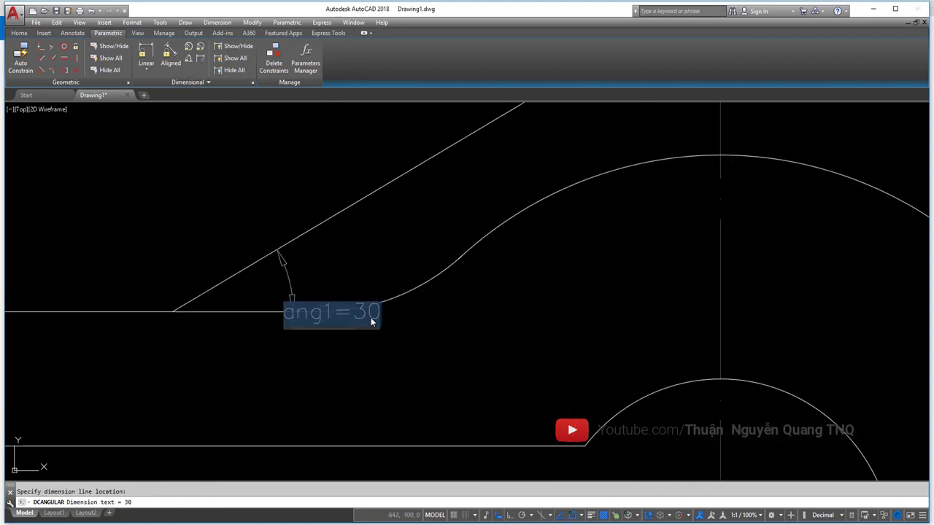
pyautogui.scroll(-4, 390, 265)
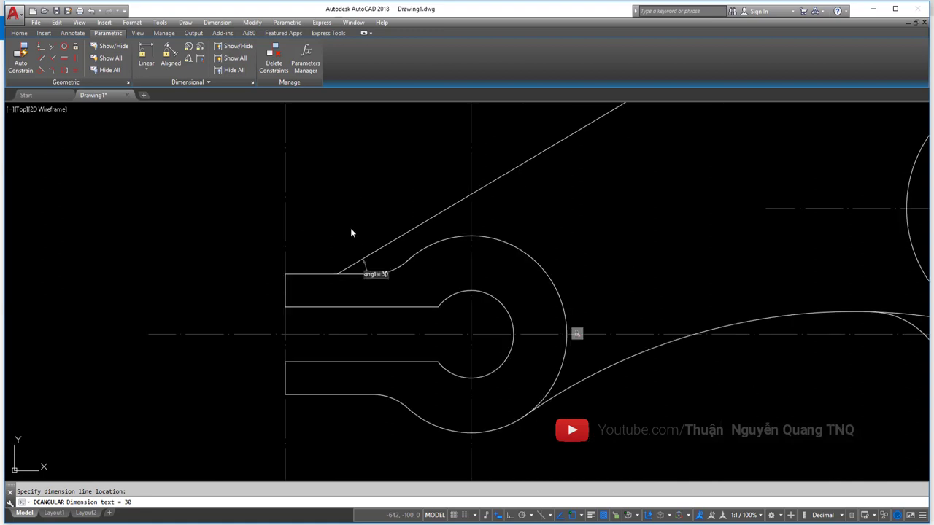
pyautogui.click(375, 267)
# - Trial-stretch the slanted line by its grip, then undo the stretch
pyautogui.click(381, 247)
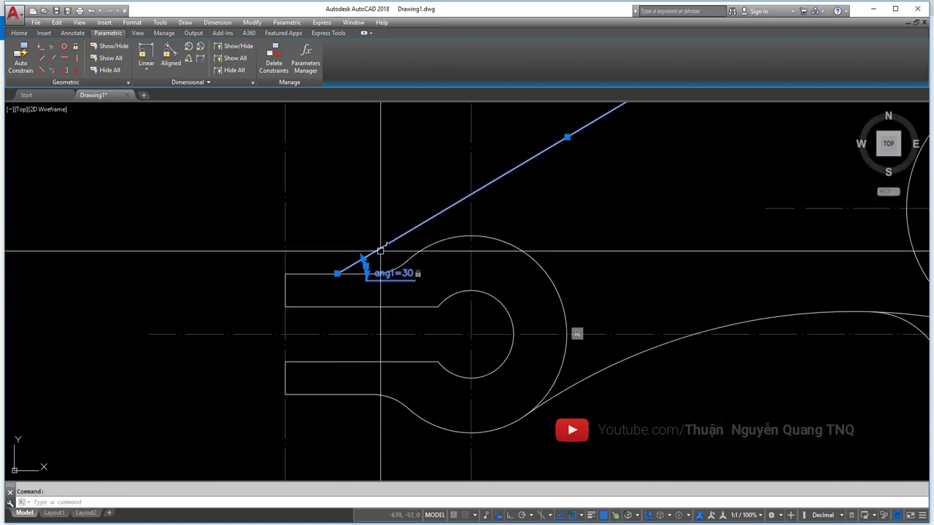
pyautogui.scroll(-2, 382, 248)
pyautogui.click(497, 178)
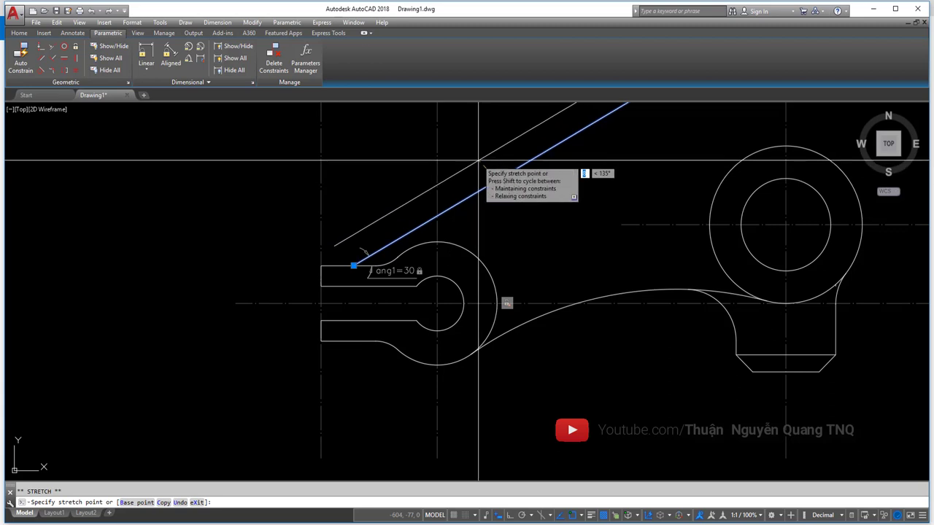
pyautogui.click(467, 182)
pyautogui.press('Escape')
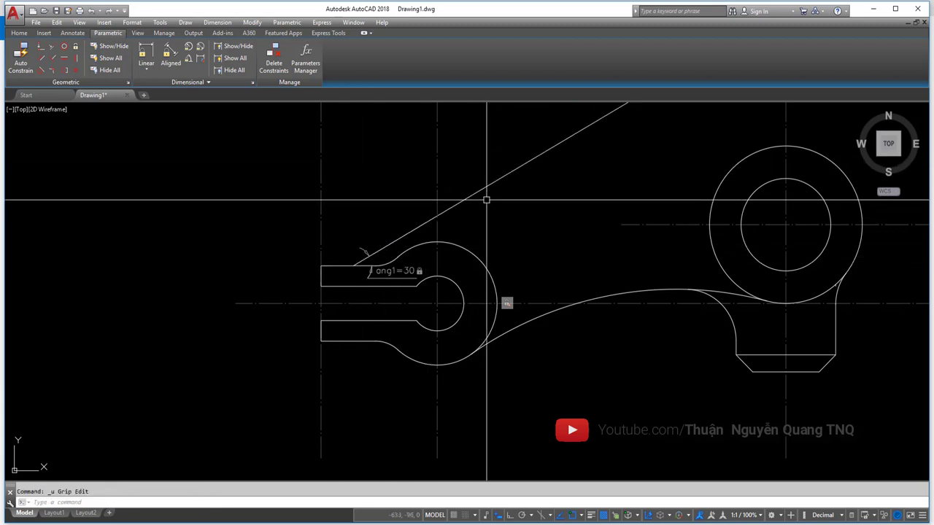
pyautogui.click(489, 185)
pyautogui.click(497, 179)
pyautogui.click(437, 158)
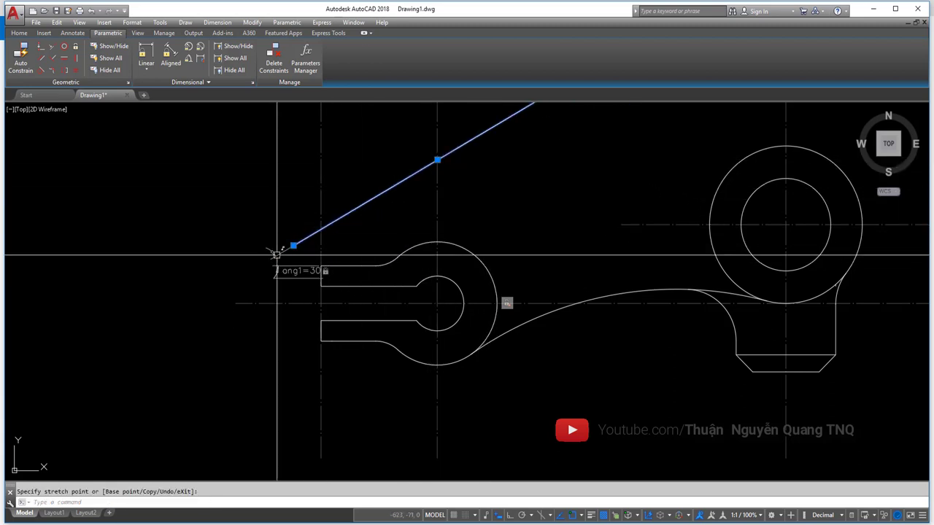
pyautogui.hotkey('ctrl', 'z')
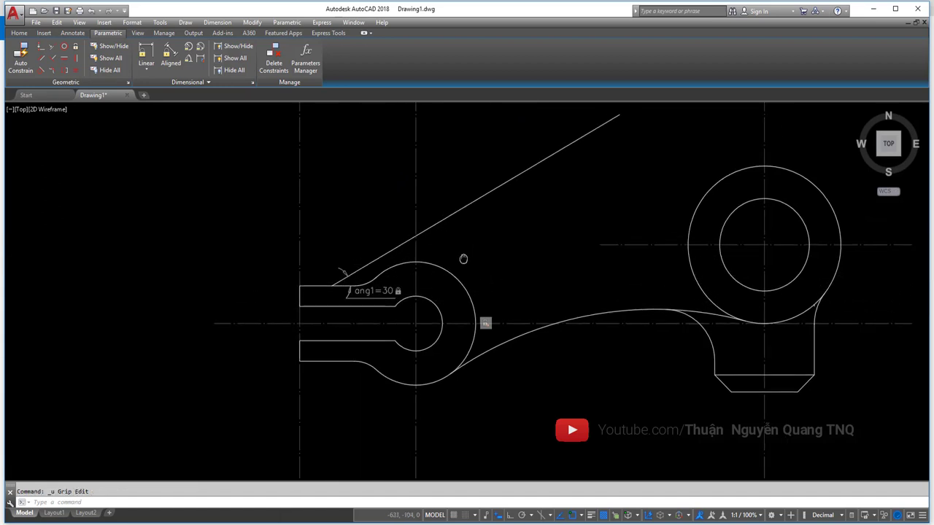
# - Select and clear objects around the circle and the slanted line
pyautogui.scroll(2, 463, 258)
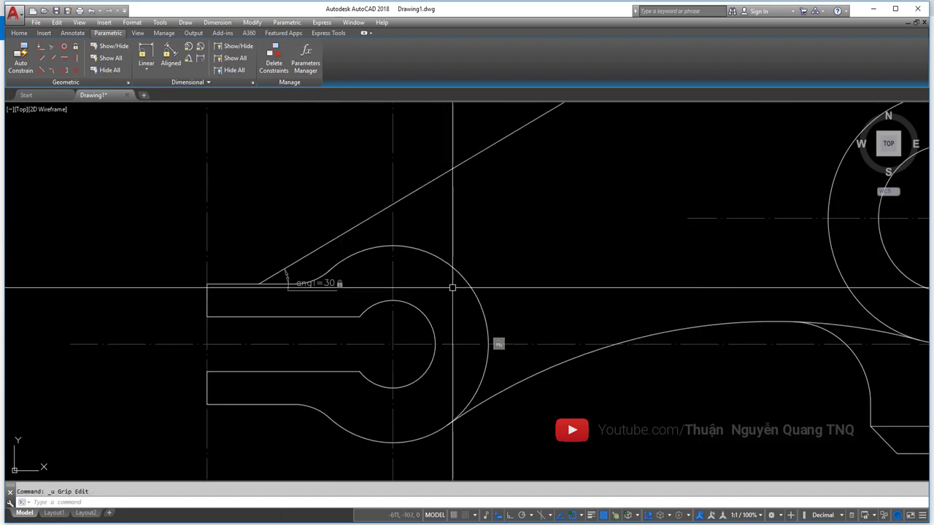
pyautogui.click(496, 339)
pyautogui.click(448, 323)
pyautogui.press('Escape')
pyautogui.click(319, 260)
pyautogui.click(302, 243)
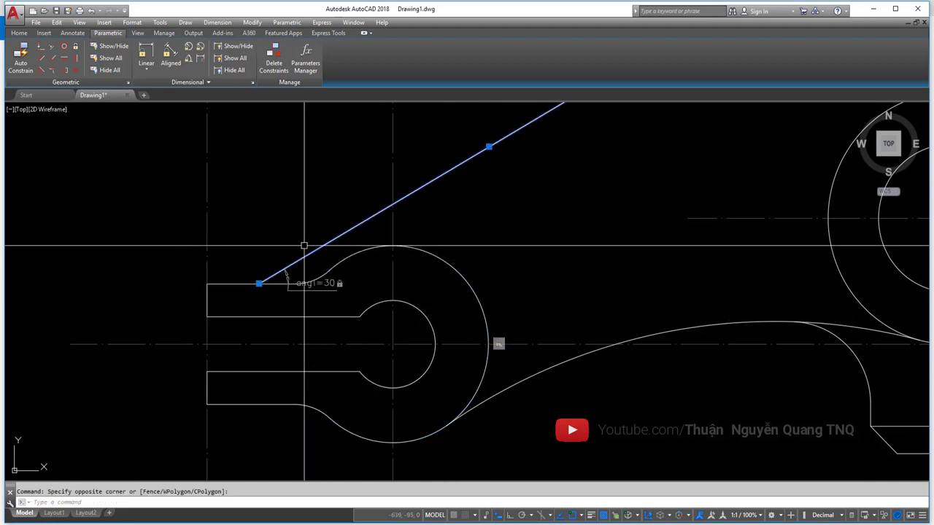
pyautogui.scroll(3, 267, 284)
pyautogui.click(292, 283)
pyautogui.scroll(-3, 308, 307)
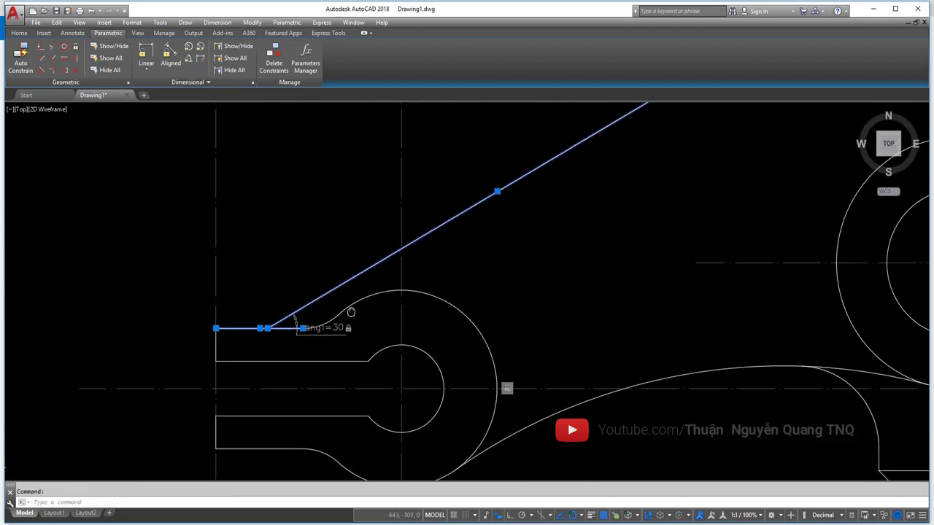
pyautogui.press('Escape')
pyautogui.click(344, 287)
pyautogui.click(347, 298)
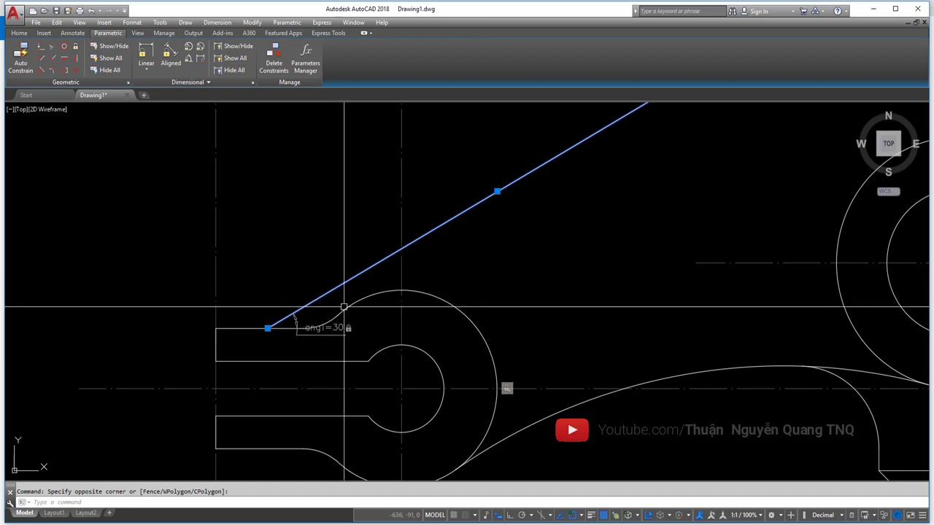
pyautogui.press('Escape')
pyautogui.scroll(2, 335, 291)
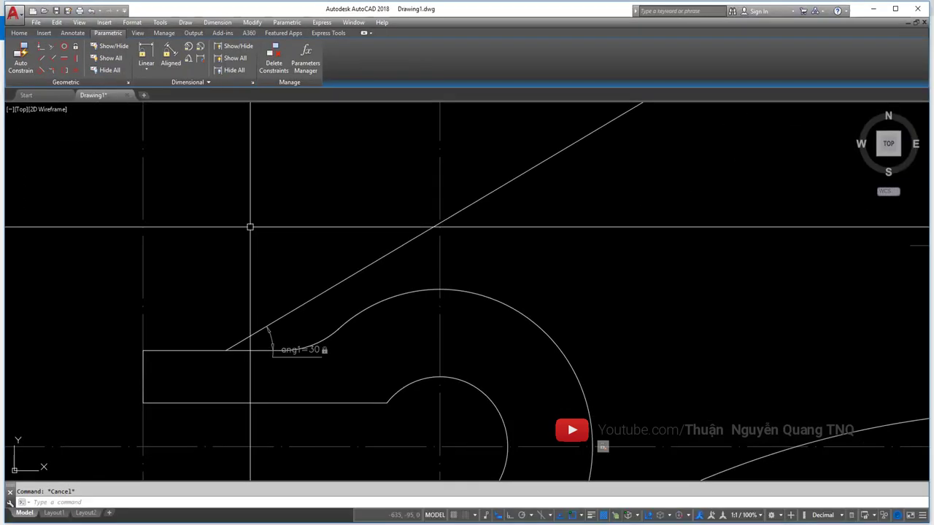
# - Try a tangent constraint between the arc and slanted line, then undo it
pyautogui.click(40, 70)
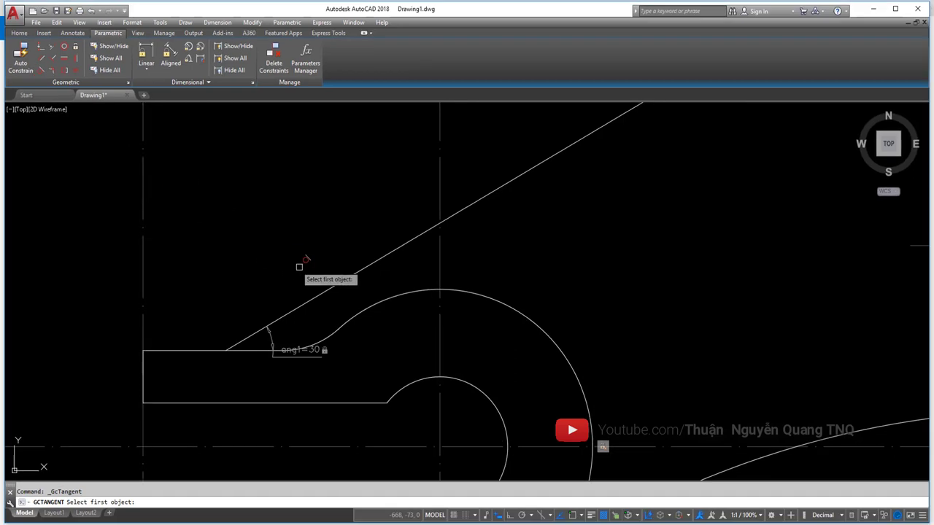
pyautogui.click(379, 301)
pyautogui.hotkey('ctrl', 'z')
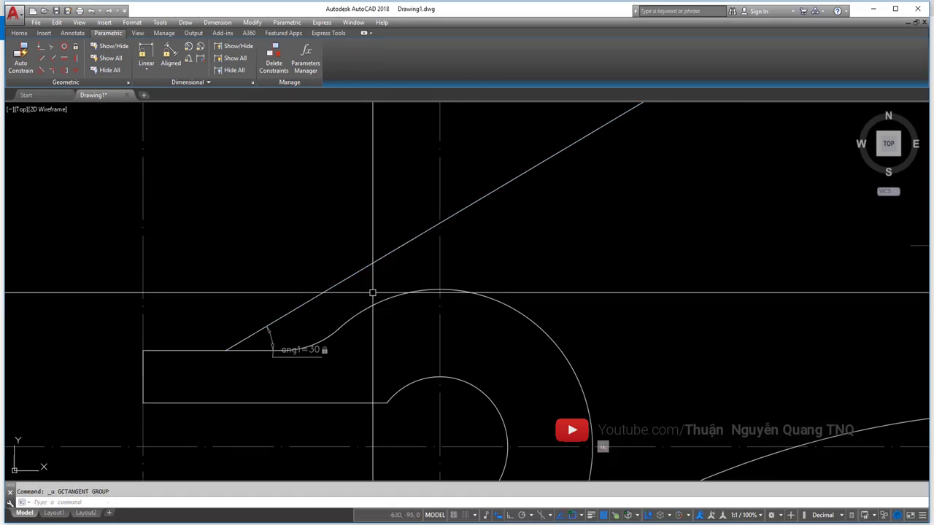
# - Constrain the large left circle's diameter to 36
pyautogui.scroll(-4, 394, 295)
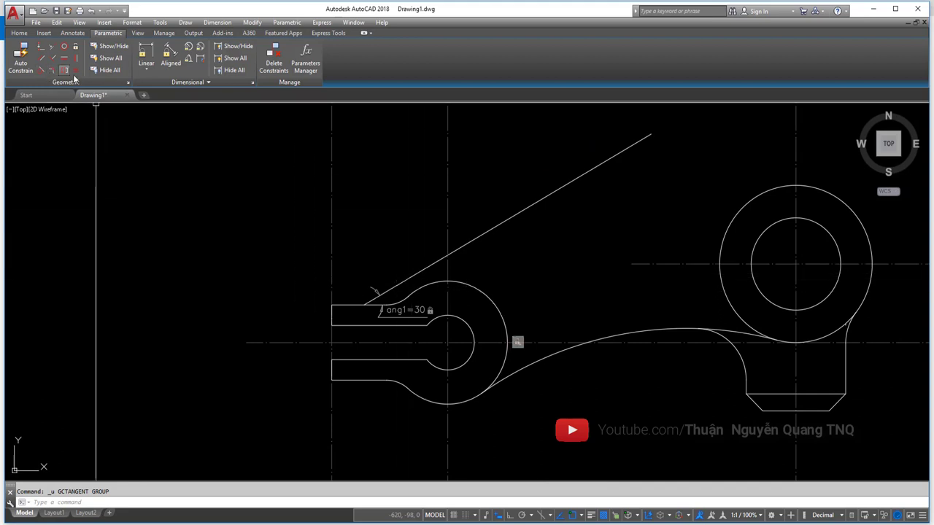
pyautogui.click(469, 286)
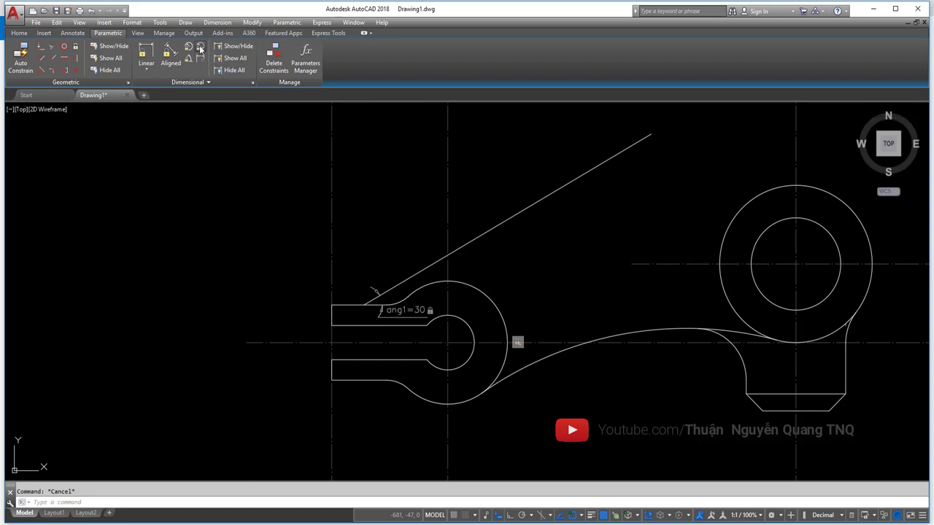
pyautogui.click(477, 286)
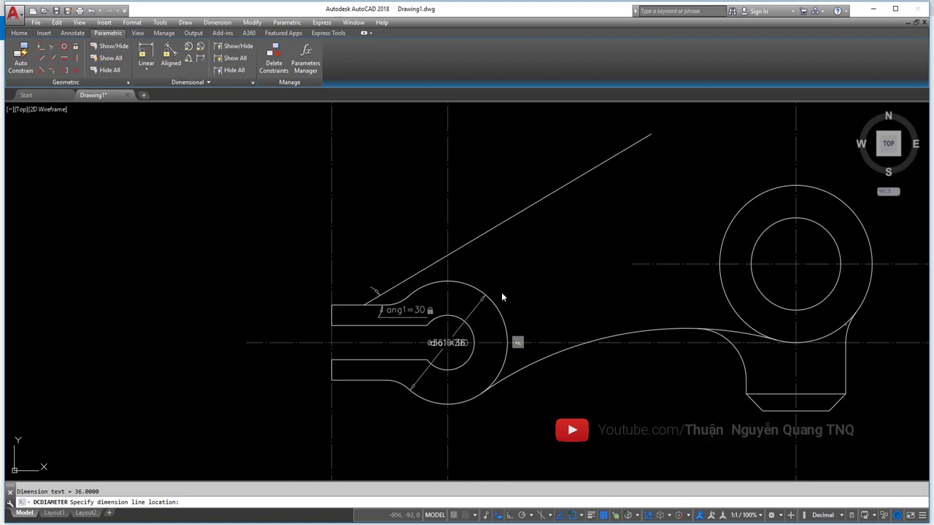
pyautogui.press('Return')
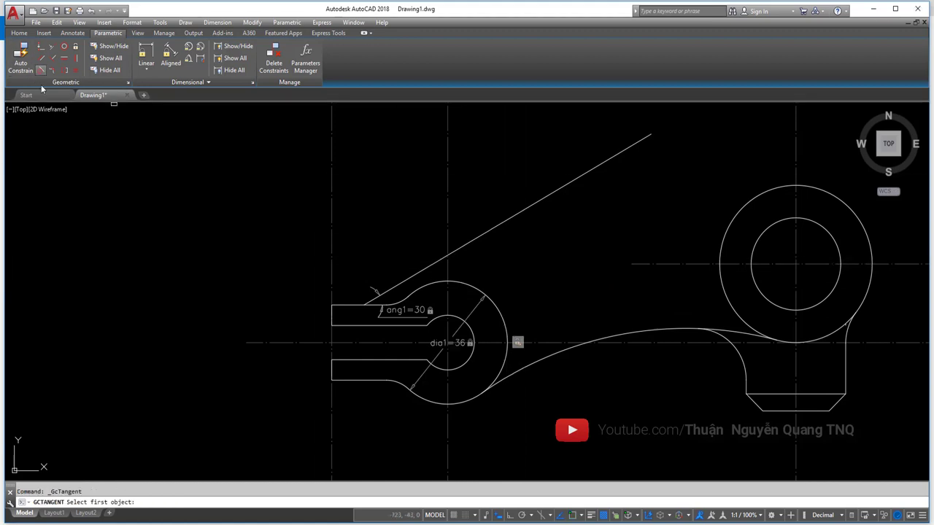
# - Make the slanted line tangent to the circle and zoom to check the result
pyautogui.click(426, 282)
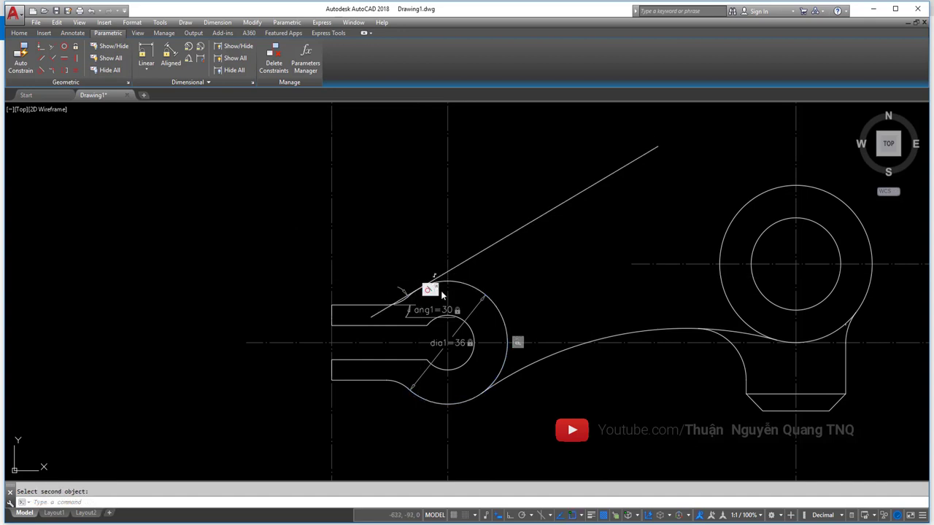
pyautogui.scroll(4, 429, 294)
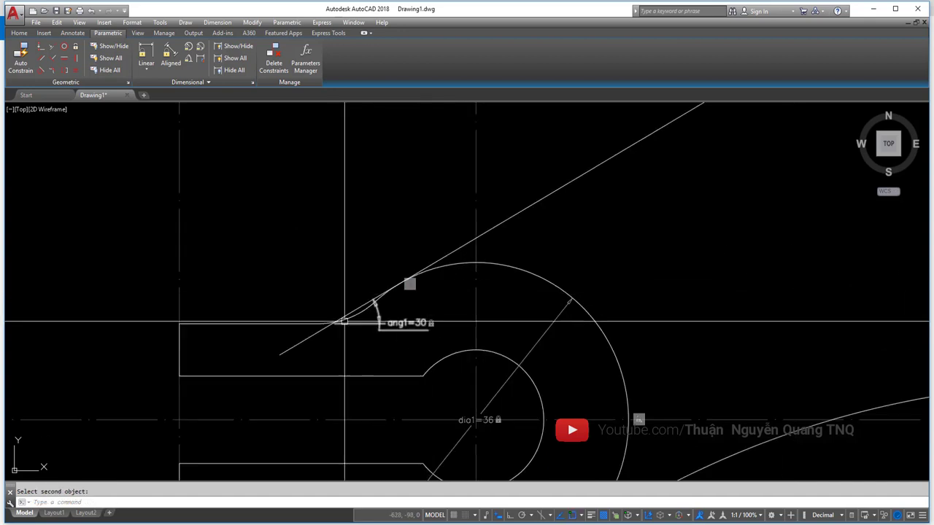
pyautogui.scroll(-3, 469, 323)
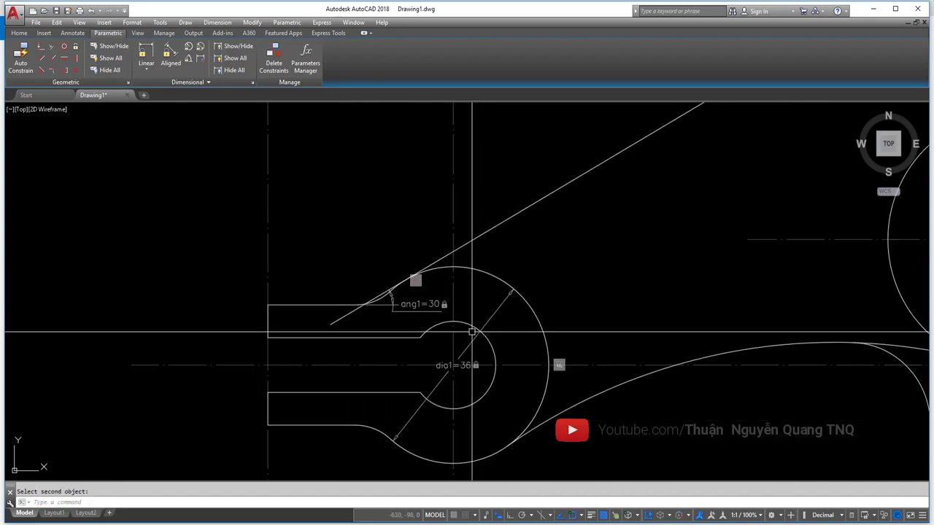
pyautogui.scroll(-1, 437, 321)
pyautogui.scroll(-1, 438, 321)
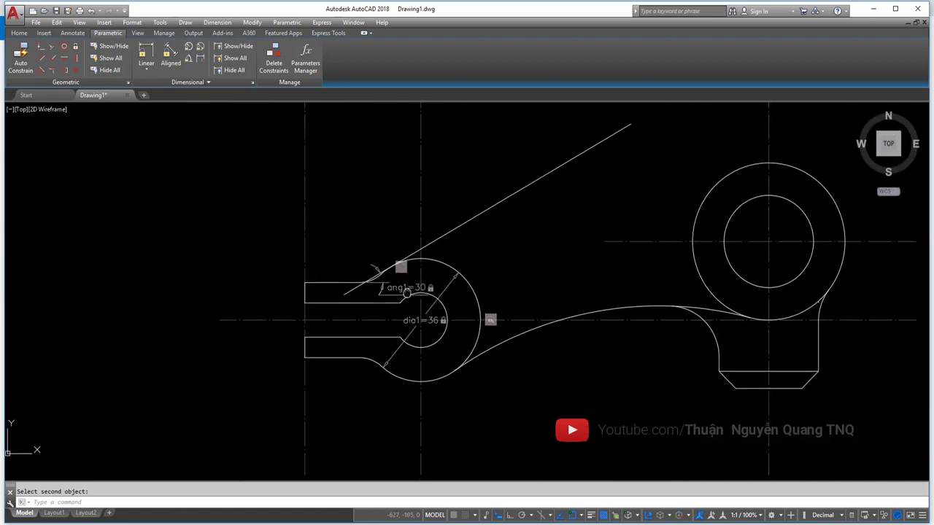
pyautogui.scroll(1, 437, 306)
pyautogui.scroll(1, 441, 300)
pyautogui.scroll(-2, 441, 299)
pyautogui.scroll(-2, 452, 329)
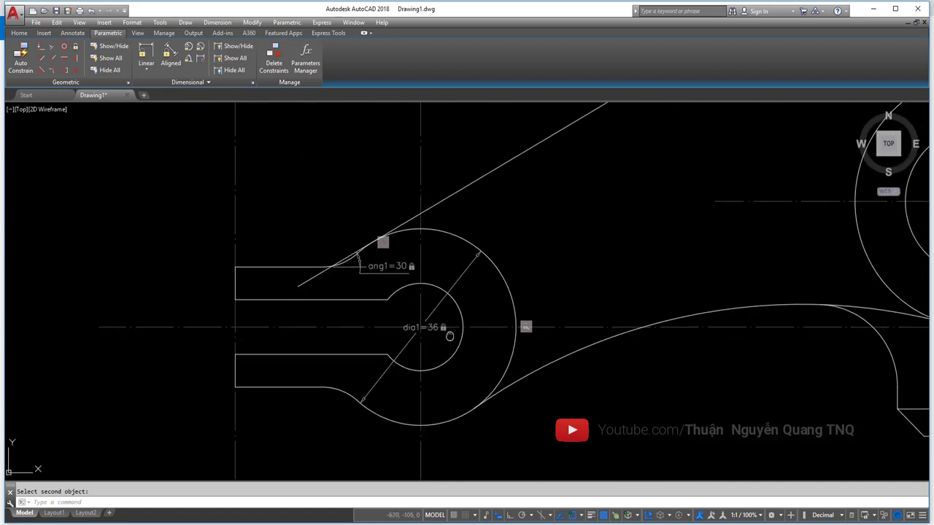
pyautogui.scroll(-2, 430, 299)
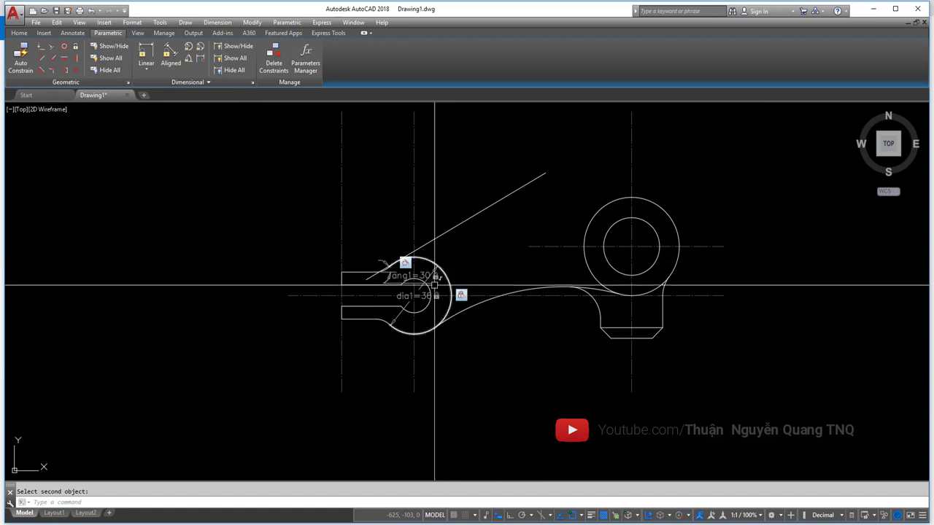
pyautogui.scroll(2, 432, 288)
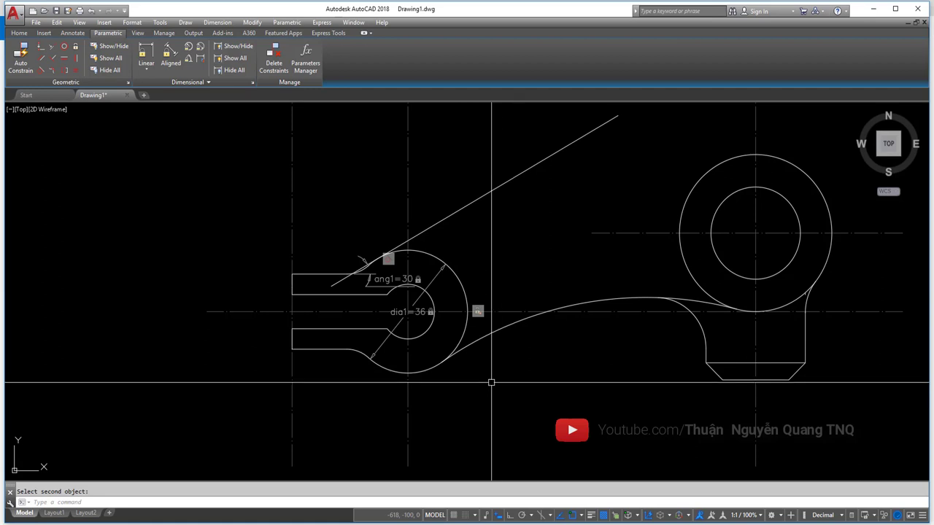
pyautogui.click(524, 396)
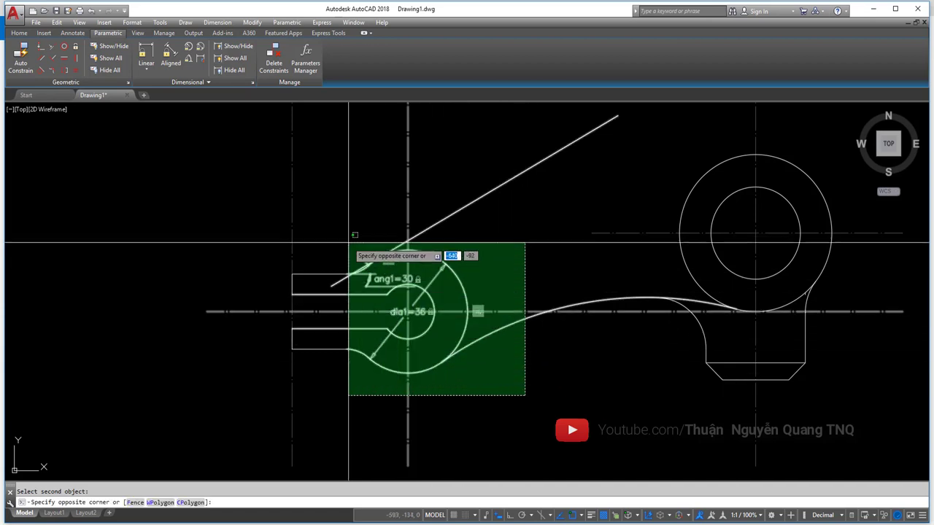
pyautogui.click(335, 215)
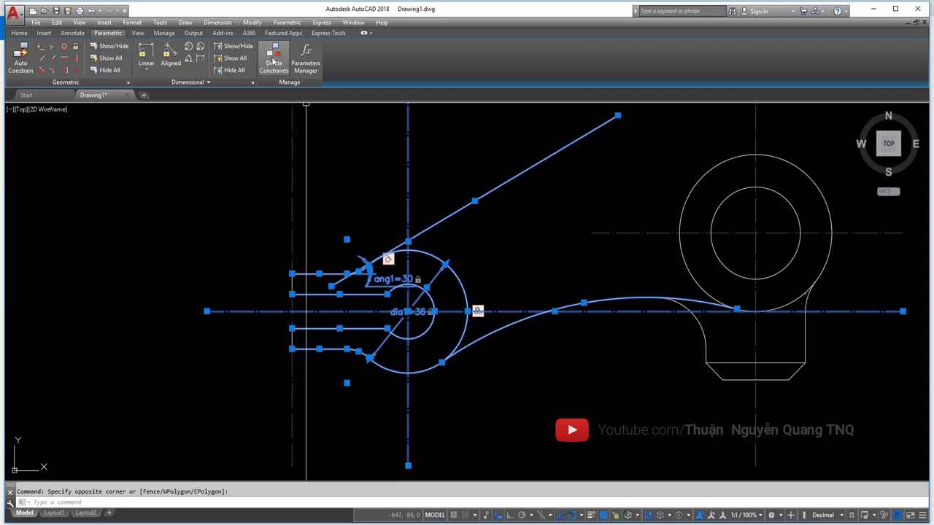
pyautogui.click(273, 62)
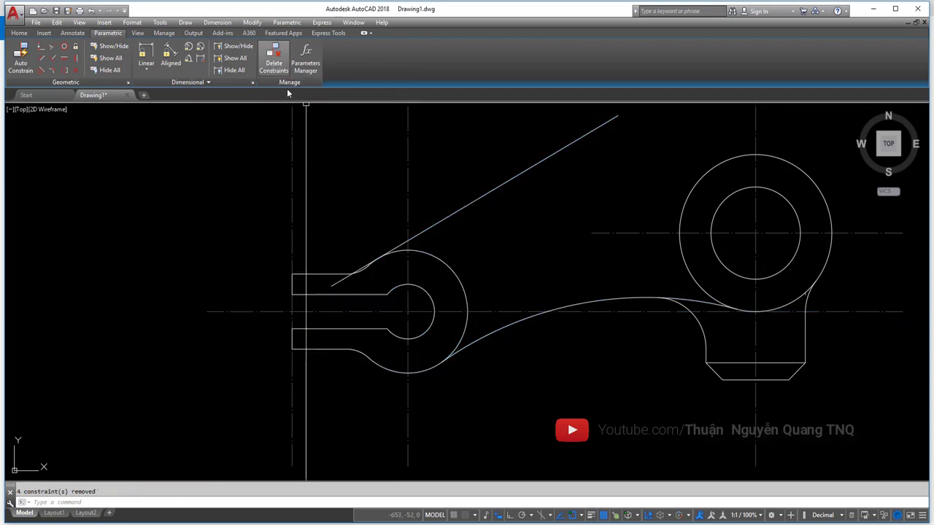
pyautogui.click(448, 233)
pyautogui.click(416, 271)
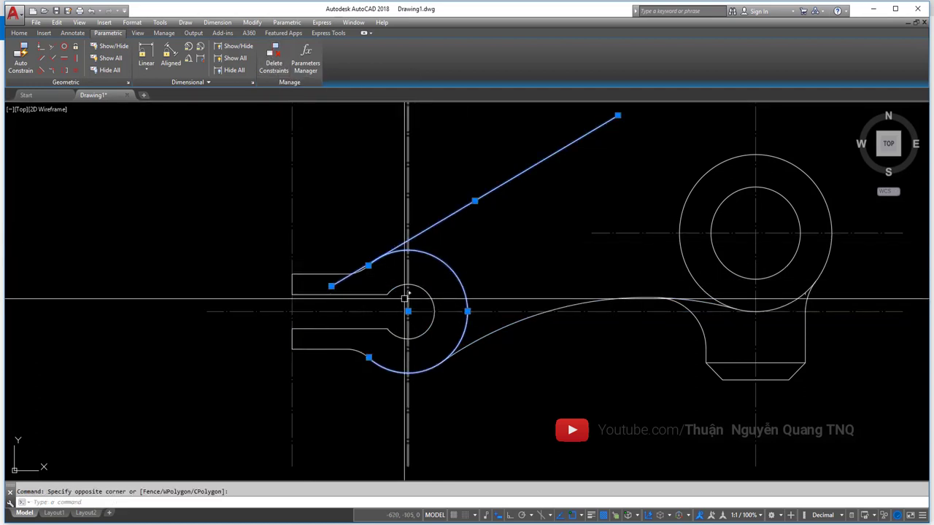
pyautogui.press('Escape')
pyautogui.scroll(4, 405, 298)
pyautogui.write('tr')
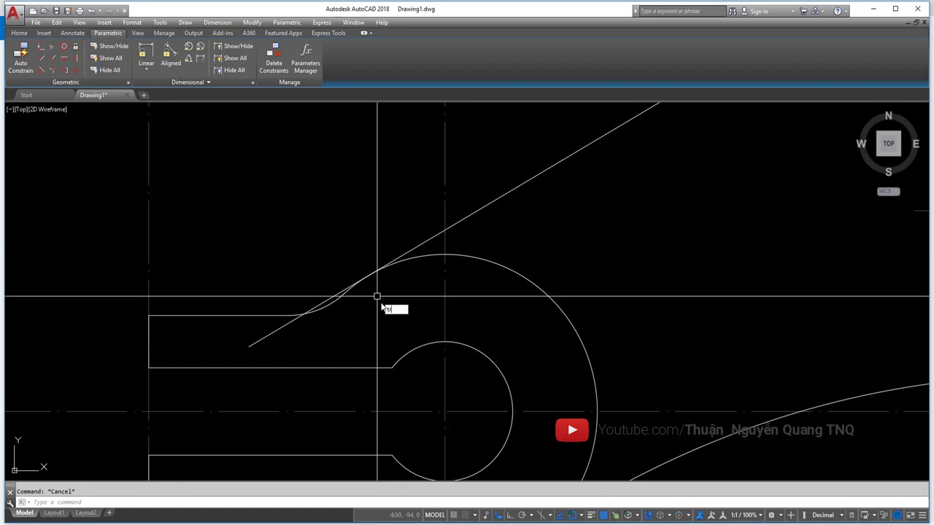
pyautogui.press('Return')
pyautogui.click(404, 327)
pyautogui.click(240, 183)
pyautogui.press('Return')
pyautogui.scroll(2, 331, 291)
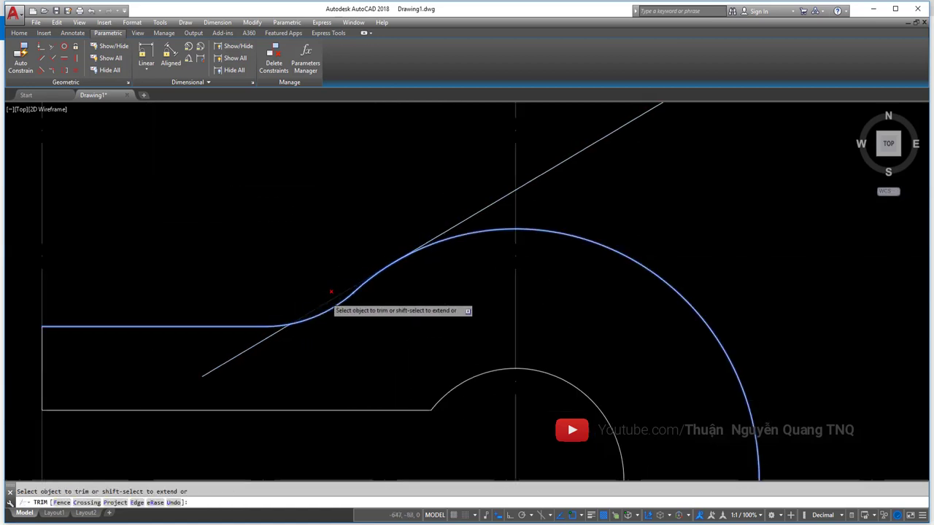
pyautogui.scroll(-2, 411, 271)
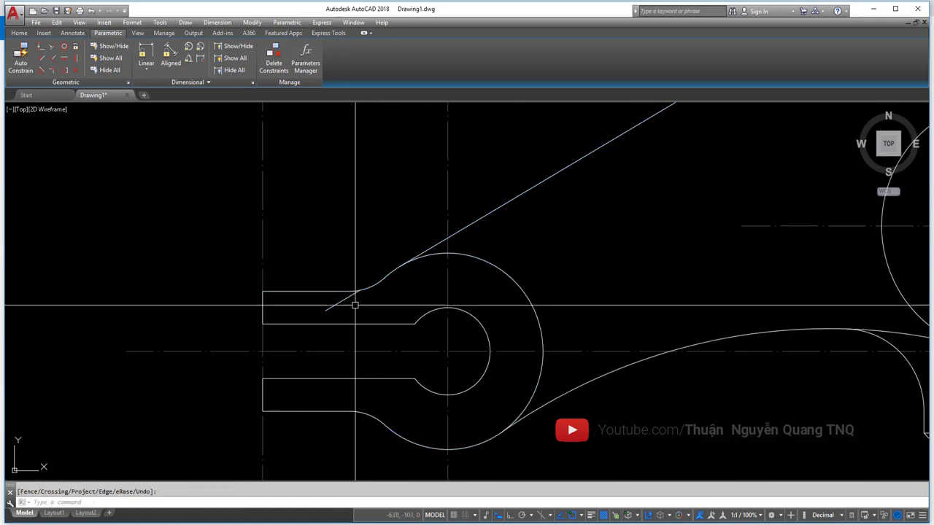
pyautogui.click(327, 304)
pyautogui.press('Escape')
pyautogui.scroll(2, 423, 254)
pyautogui.click(427, 245)
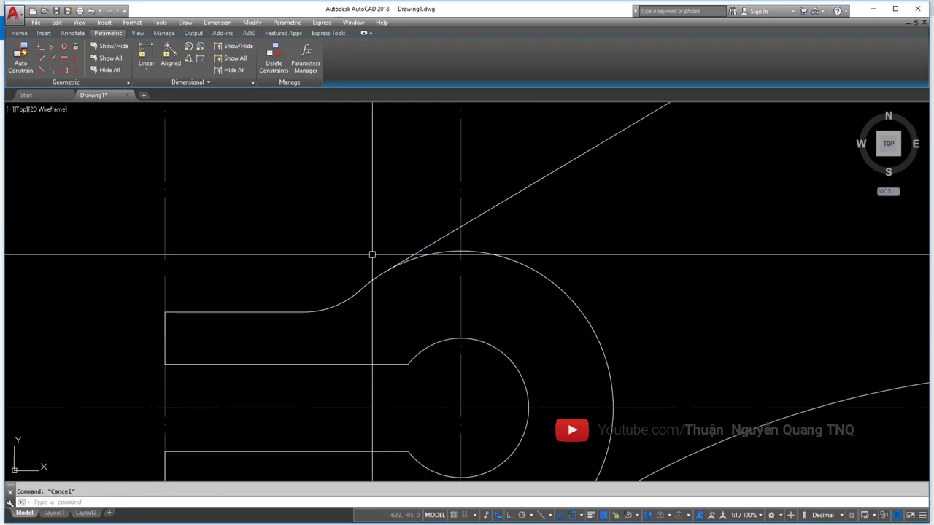
pyautogui.press('Escape')
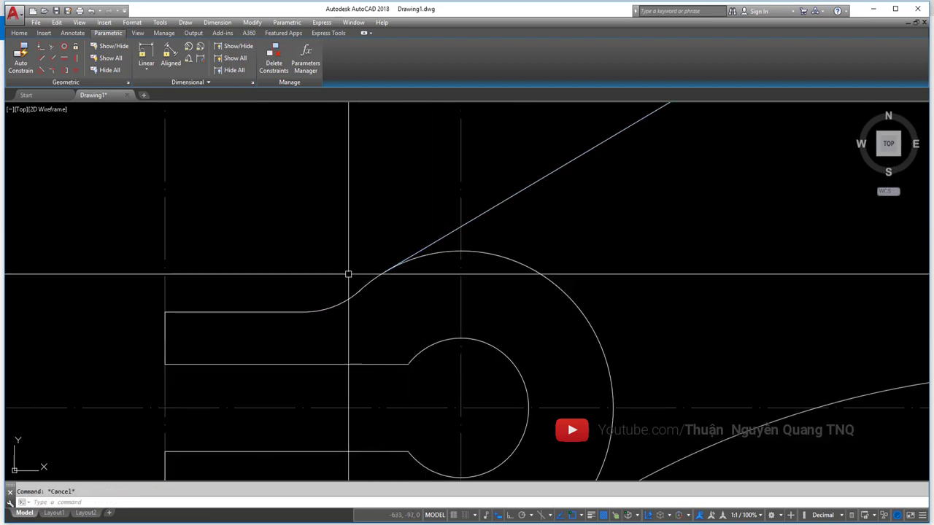
pyautogui.moveTo(295, 260); pyautogui.dragTo(279, 281, button='middle')
pyautogui.write('DA')
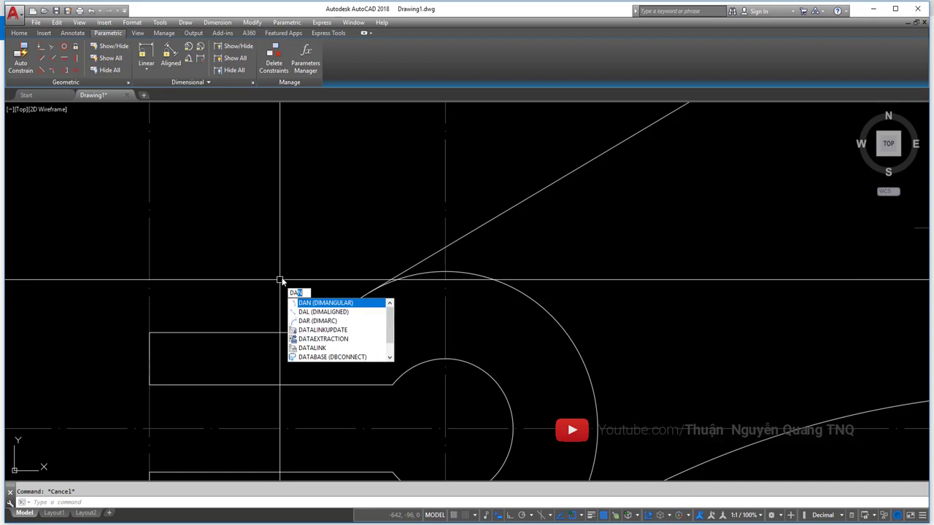
pyautogui.write('n')
pyautogui.press('Return')
pyautogui.click(249, 333)
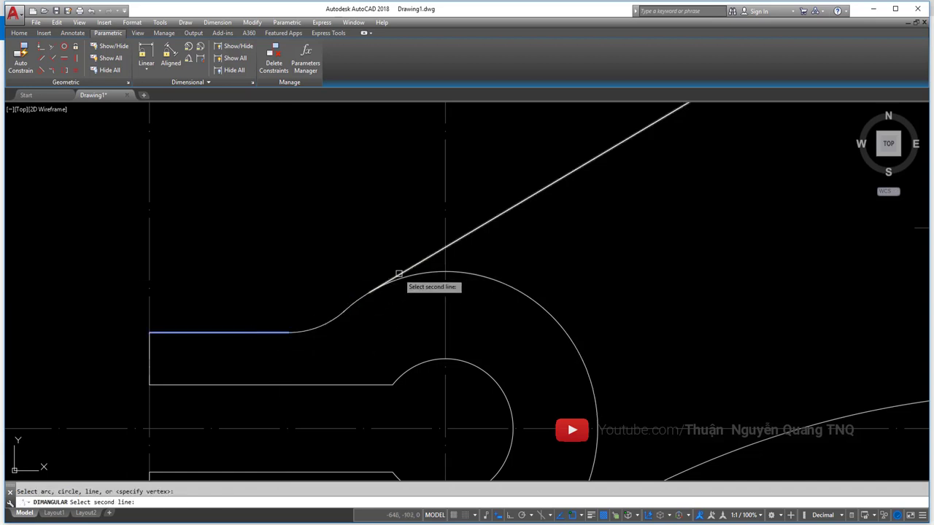
pyautogui.click(397, 275)
pyautogui.click(371, 252)
pyautogui.scroll(2, 219, 224)
pyautogui.scroll(3, 219, 224)
pyautogui.moveTo(219, 224); pyautogui.dragTo(215, 263)
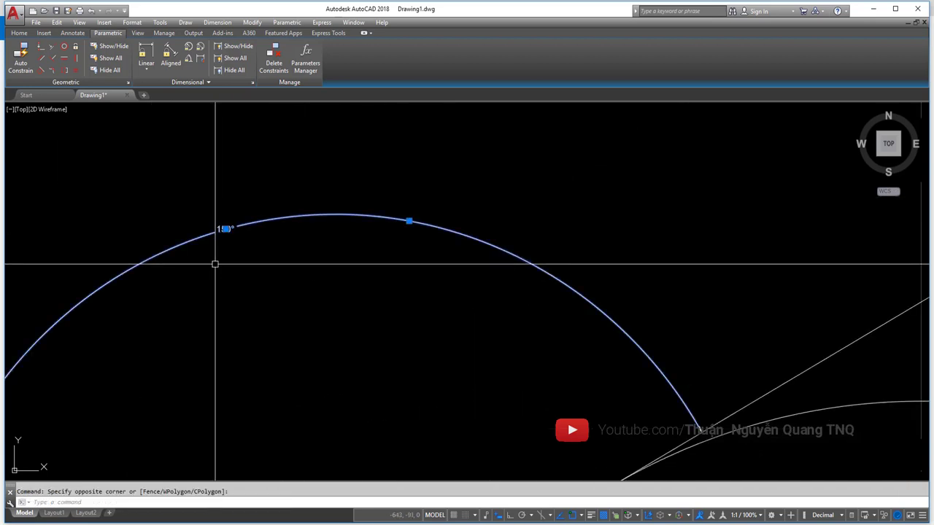
pyautogui.scroll(-5, 265, 219)
pyautogui.press('Delete')
pyautogui.scroll(-4, 333, 236)
pyautogui.scroll(-3, 333, 235)
pyautogui.moveTo(333, 236); pyautogui.dragTo(388, 290, button='middle')
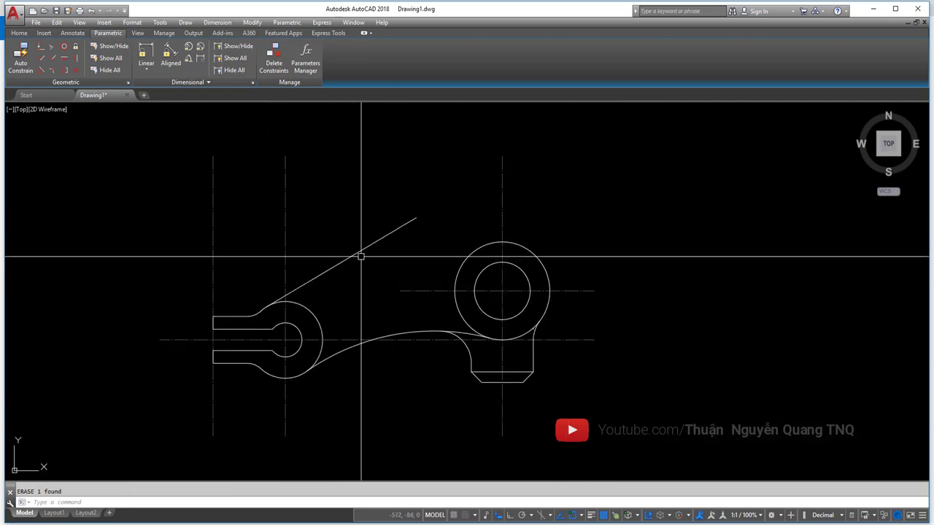
pyautogui.moveTo(386, 256)
pyautogui.mouseDown(button='middle')
pyautogui.moveTo(386, 277)
pyautogui.moveTo(396, 255)
pyautogui.mouseUp(button='middle')
pyautogui.scroll(2, 411, 256)
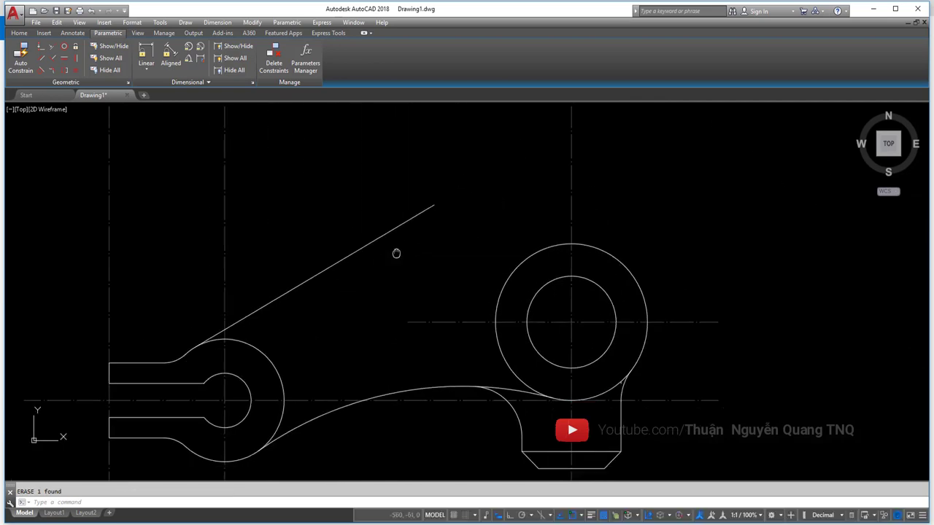
# - Check the reference image, then draw an R50 circle tangent to the right boss circle and angled line
pyautogui.hotkey('alt', 'Tab')
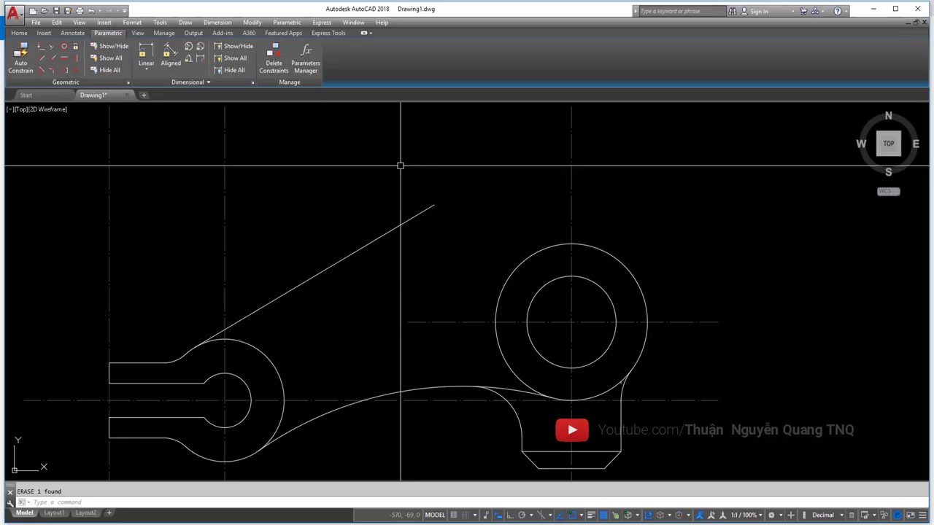
pyautogui.click(19, 34)
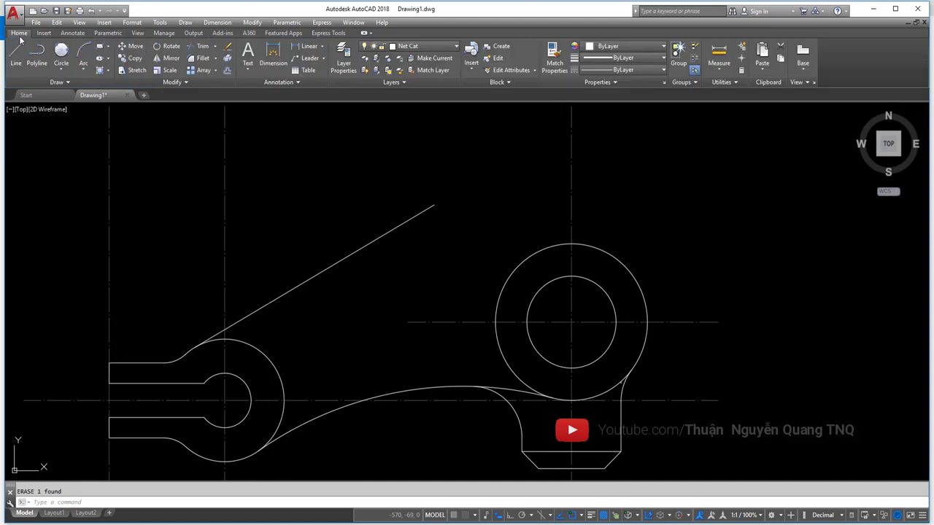
pyautogui.click(61, 70)
pyautogui.click(81, 172)
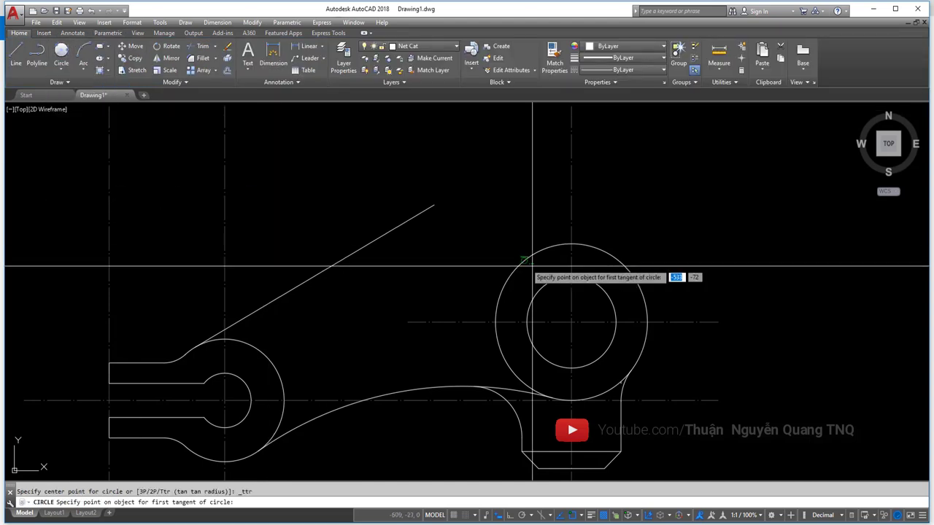
pyautogui.click(640, 289)
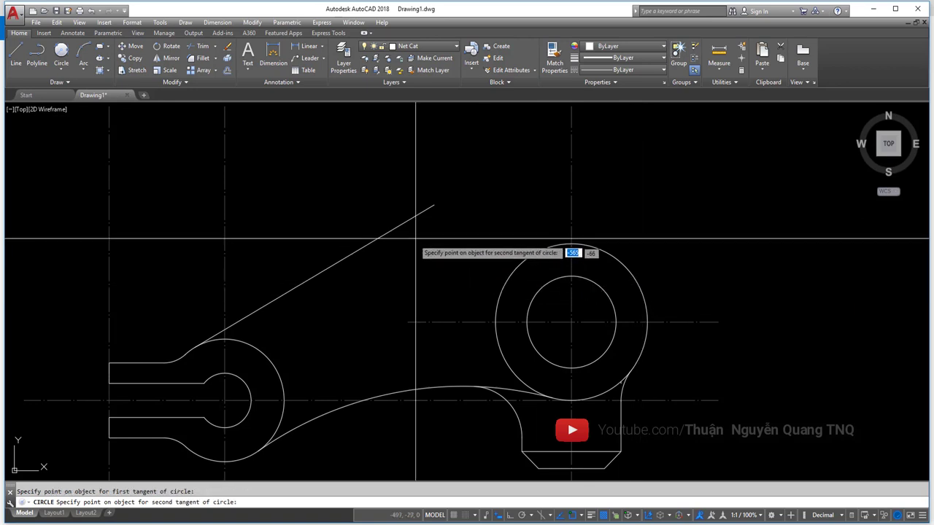
pyautogui.click(426, 213)
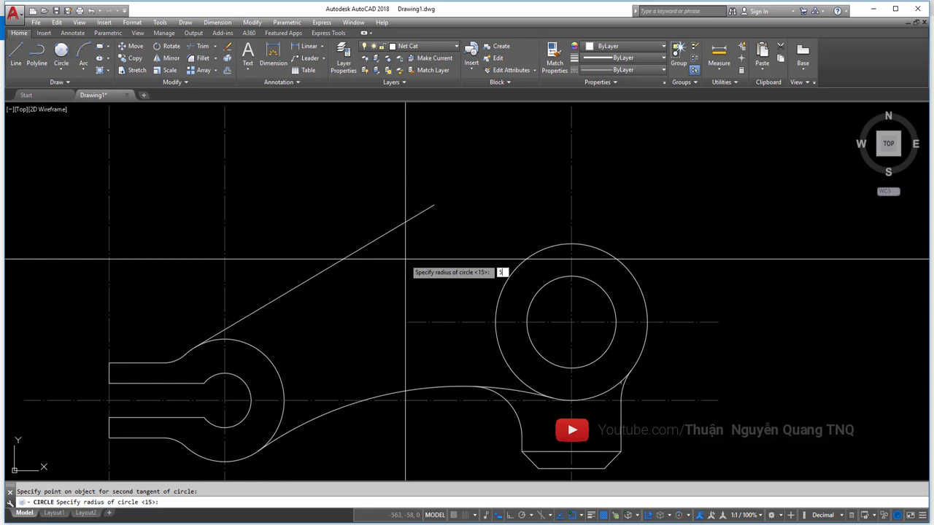
pyautogui.write('0')
pyautogui.press('Return')
# - Trim the excess using the big circle and line as cutting edges, then view the reference image
pyautogui.moveTo(526, 240); pyautogui.dragTo(532, 203, button='middle')
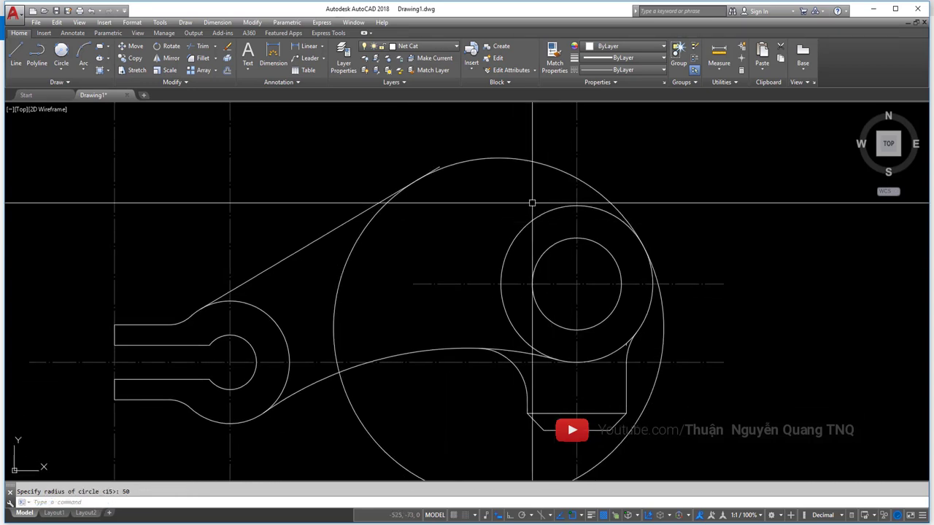
pyautogui.click(646, 169)
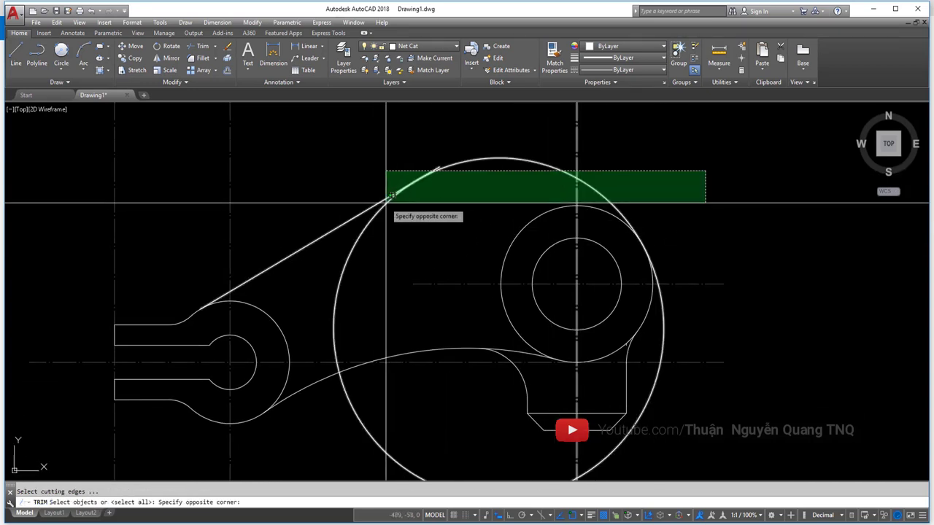
pyautogui.click(370, 210)
pyautogui.press('Return')
pyautogui.scroll(5, 439, 167)
pyautogui.scroll(-3, 438, 167)
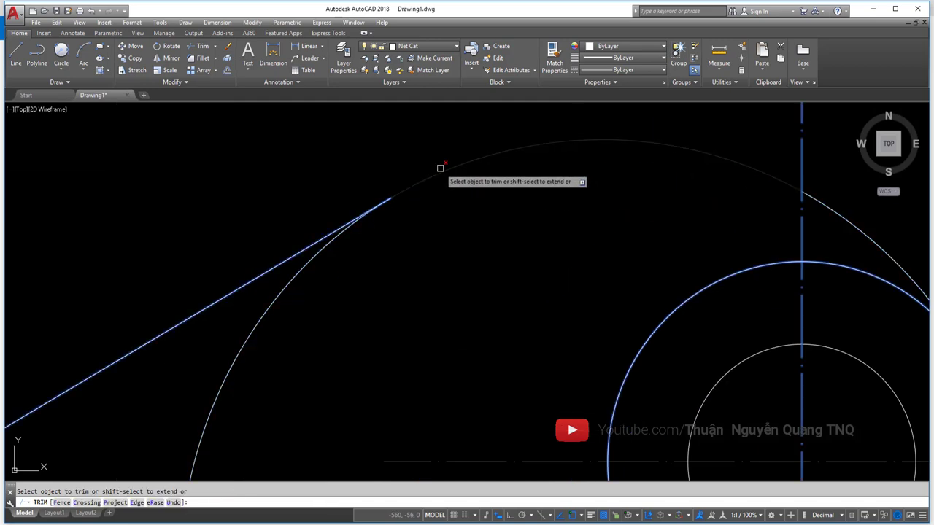
pyautogui.scroll(-3, 374, 225)
pyautogui.scroll(5, 667, 311)
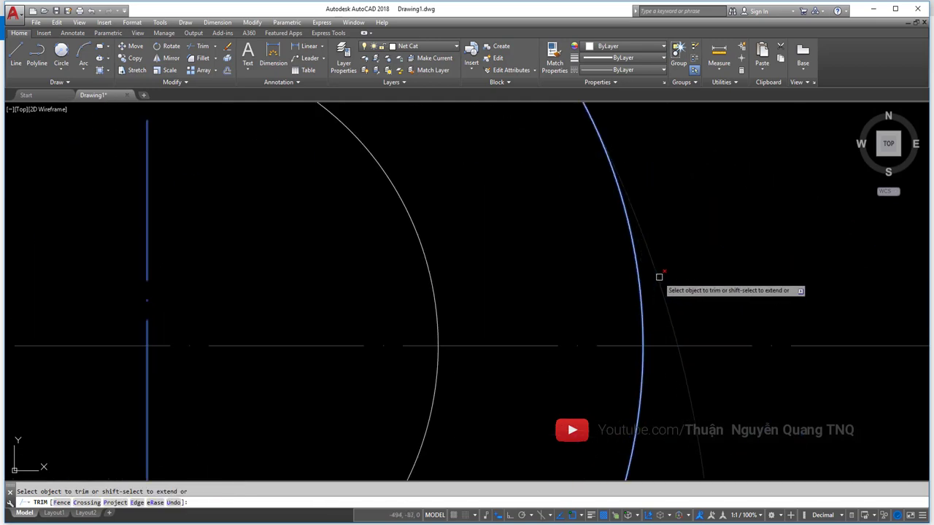
pyautogui.scroll(-5, 637, 242)
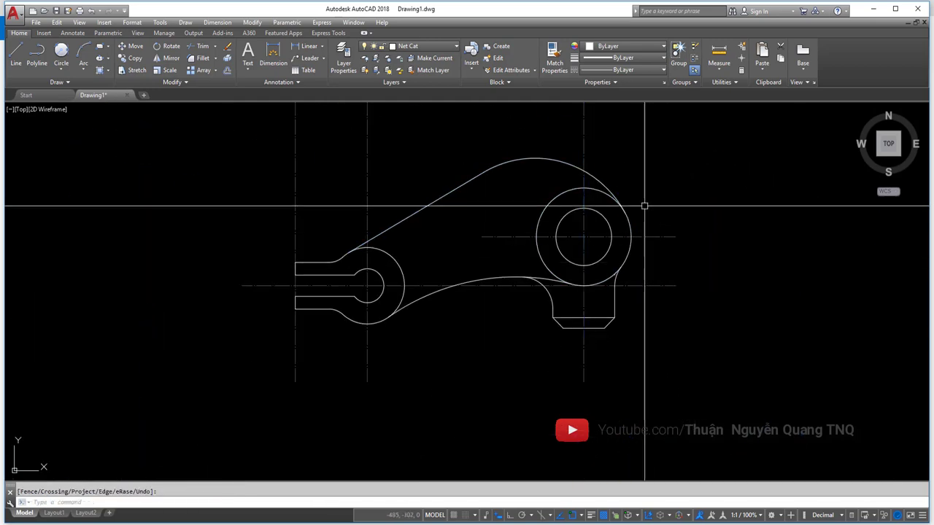
pyautogui.hotkey('alt', 'Tab')
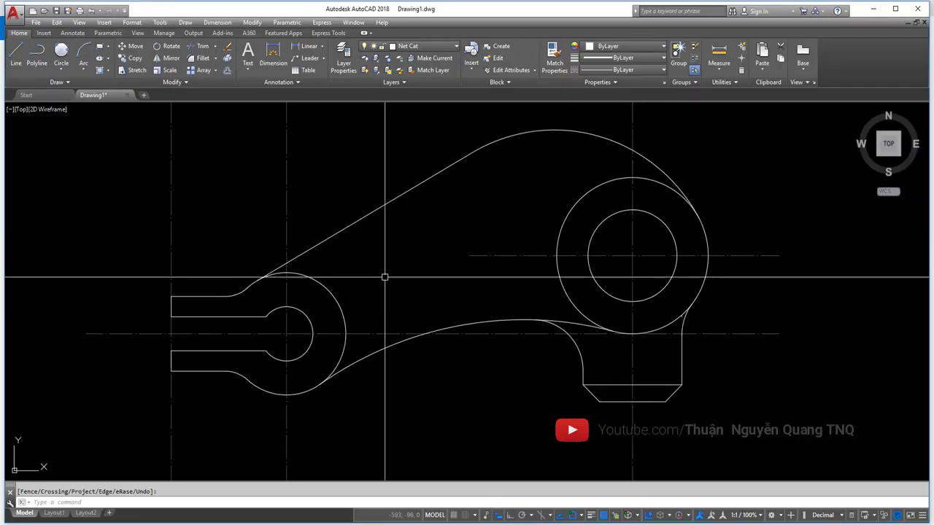
# - Offset the left boss arc and the right boss circle by 8
pyautogui.write('c')
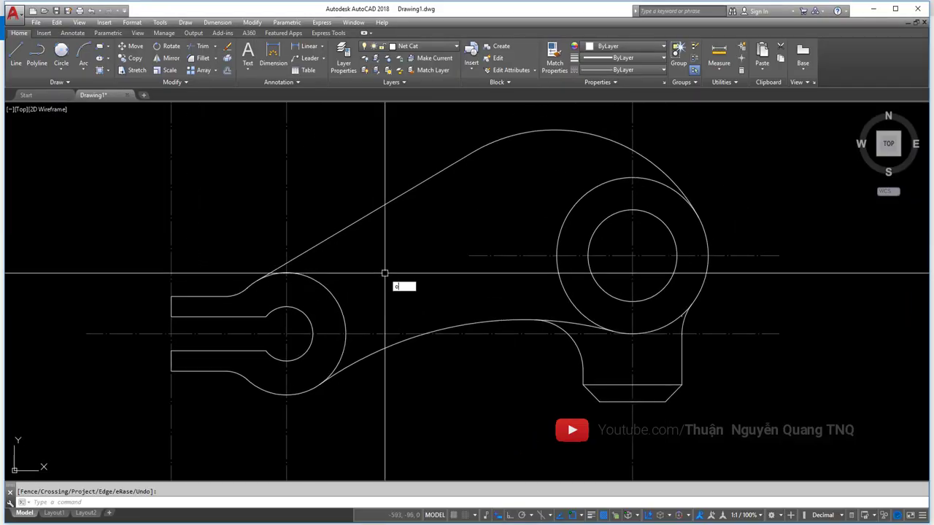
pyautogui.write('8')
pyautogui.press('Return')
pyautogui.click(342, 303)
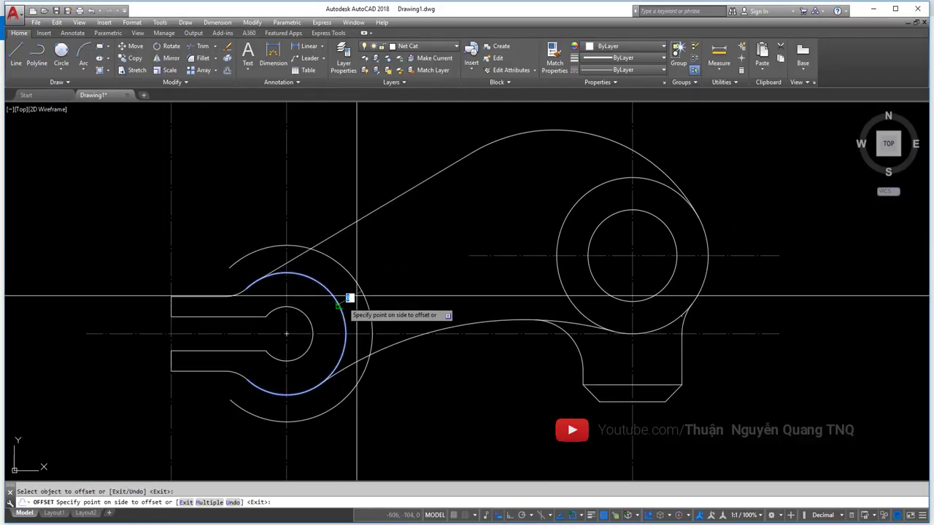
pyautogui.click(350, 298)
pyautogui.click(557, 244)
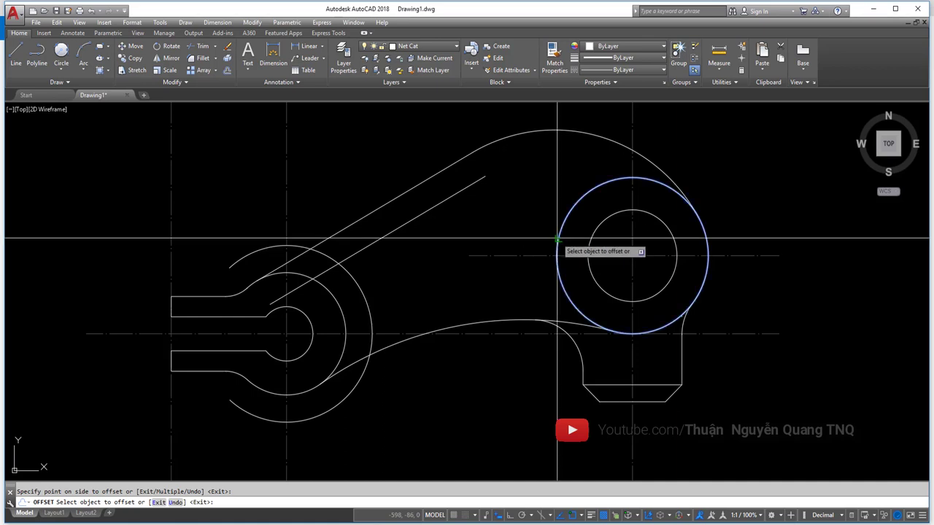
pyautogui.click(495, 287)
# - Offset the long lower R110 arc 11 upward into the arm
pyautogui.press('Return')
pyautogui.press('Return')
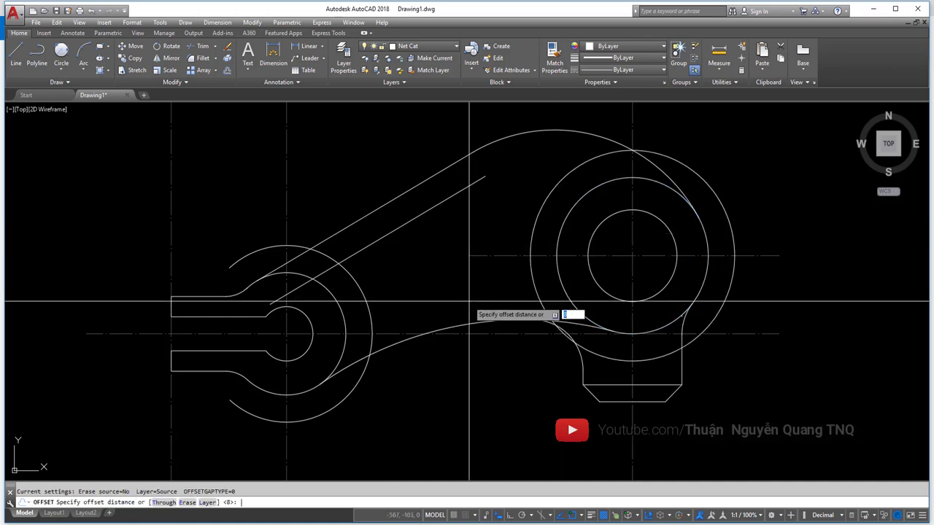
pyautogui.write('1')
pyautogui.press('Return')
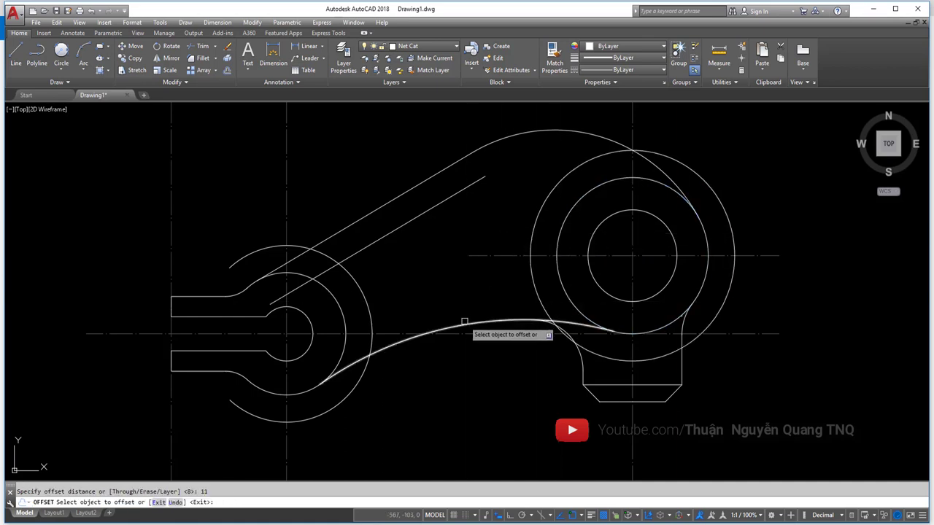
pyautogui.click(464, 321)
pyautogui.click(455, 277)
pyautogui.press('Escape')
pyautogui.moveTo(464, 303); pyautogui.dragTo(421, 304, button='middle')
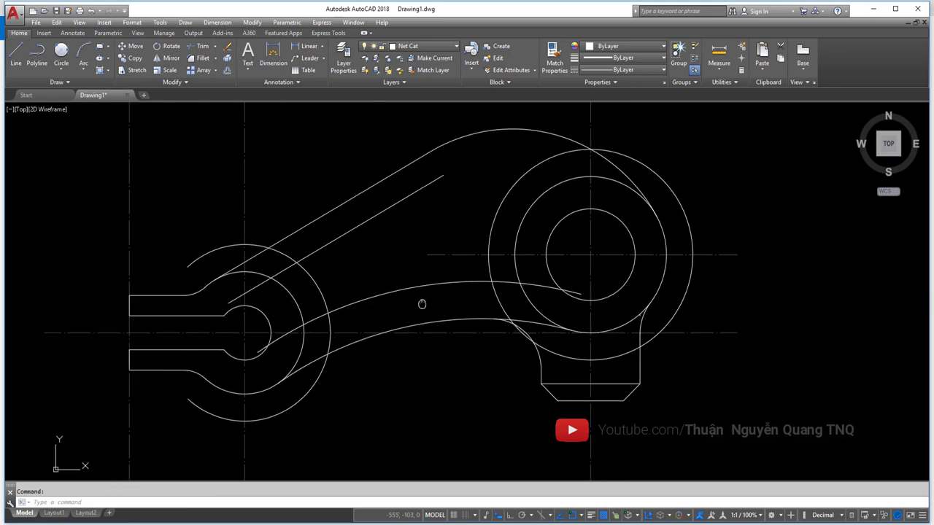
pyautogui.moveTo(488, 294); pyautogui.dragTo(486, 306, button='middle')
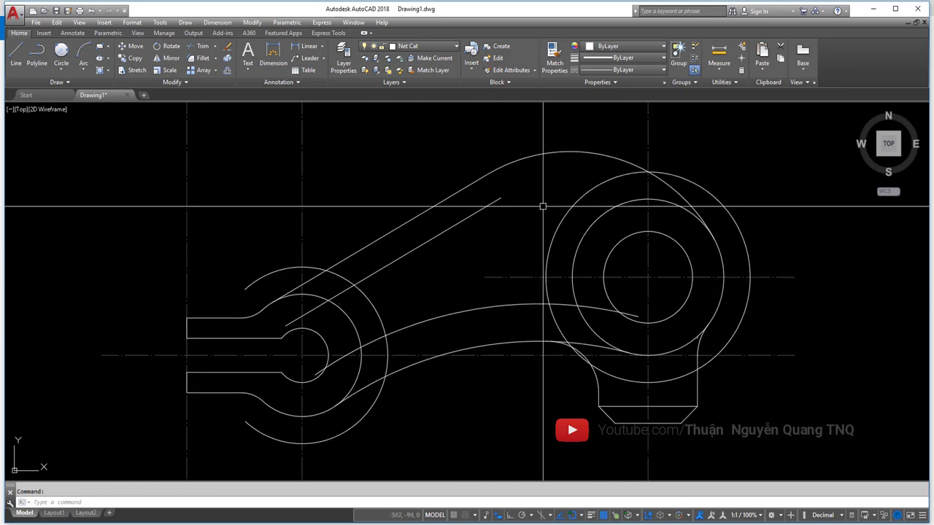
# - Offset the top R50 arc 8 inward
pyautogui.write('o')
pyautogui.press('Return')
pyautogui.write('8')
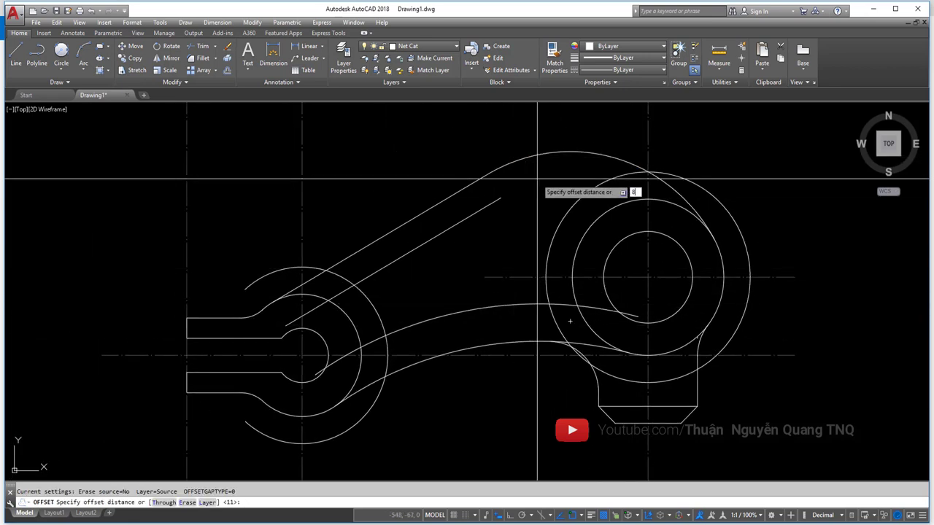
pyautogui.press('Return')
pyautogui.click(543, 156)
pyautogui.click(503, 191)
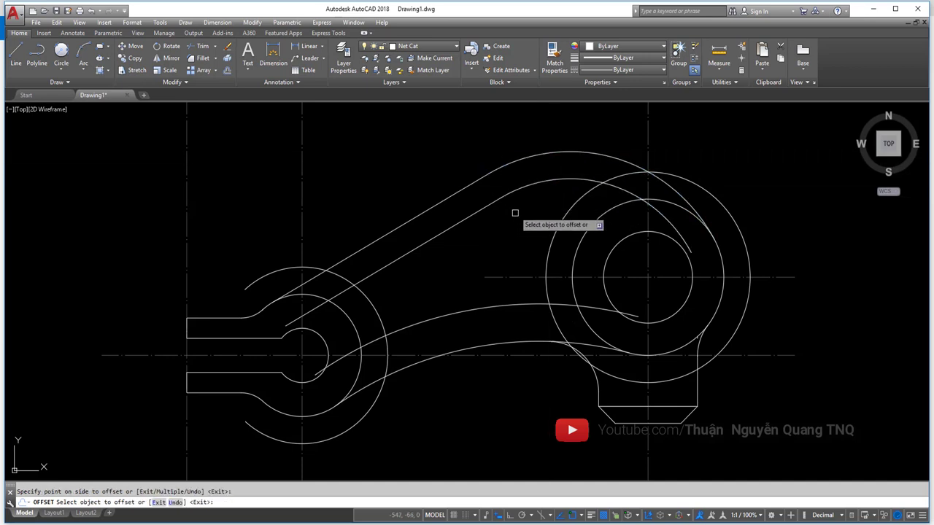
pyautogui.press('Escape')
pyautogui.moveTo(402, 297); pyautogui.dragTo(403, 284, button='middle')
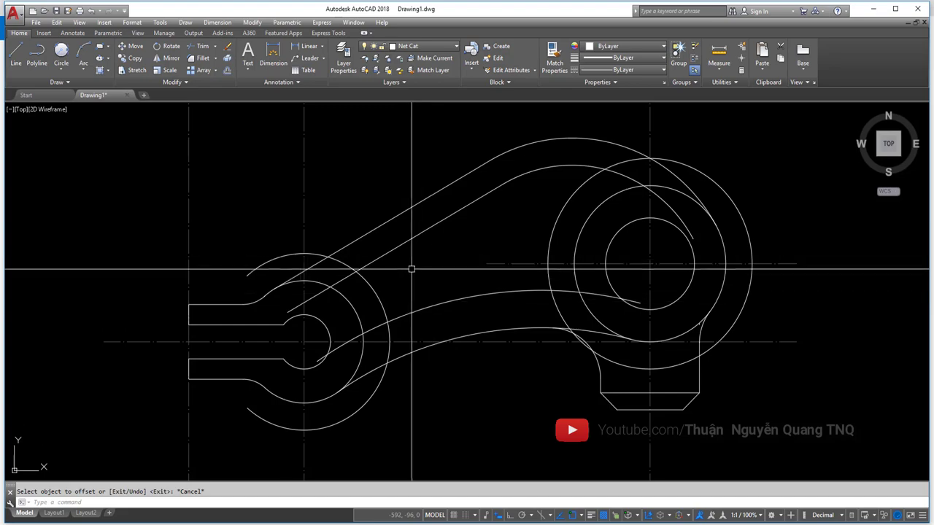
# - Zoom into the R5 and R6 pocket corners on the reference image in Photos
pyautogui.hotkey('alt', 'Tab')
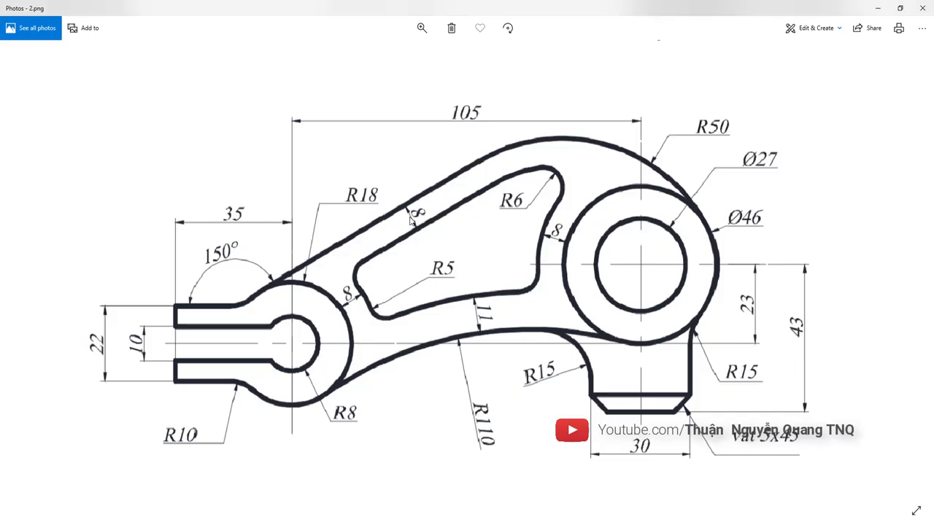
pyautogui.scroll(2, 435, 275)
pyautogui.scroll(2, 435, 278)
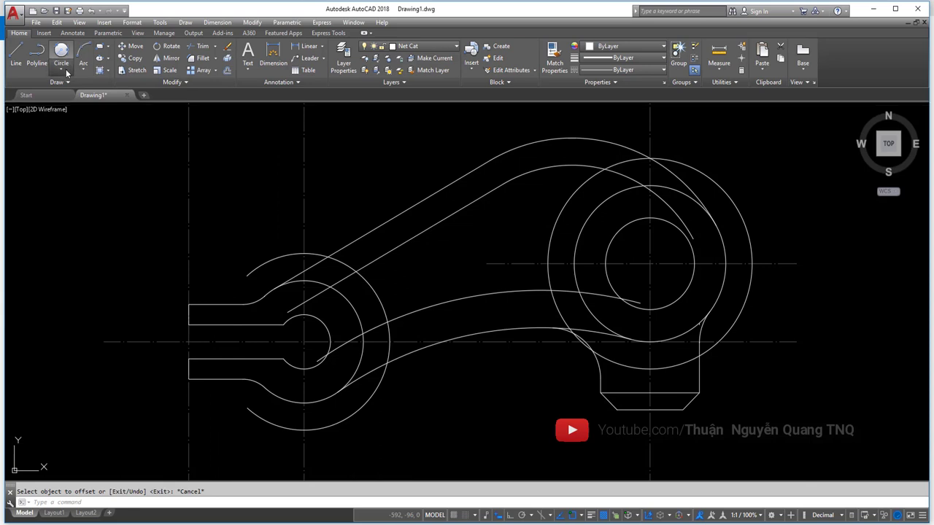
# - Draw a tangent-tangent-radius blend circle against the offset angled line
pyautogui.click(61, 70)
pyautogui.click(86, 172)
pyautogui.scroll(2, 370, 260)
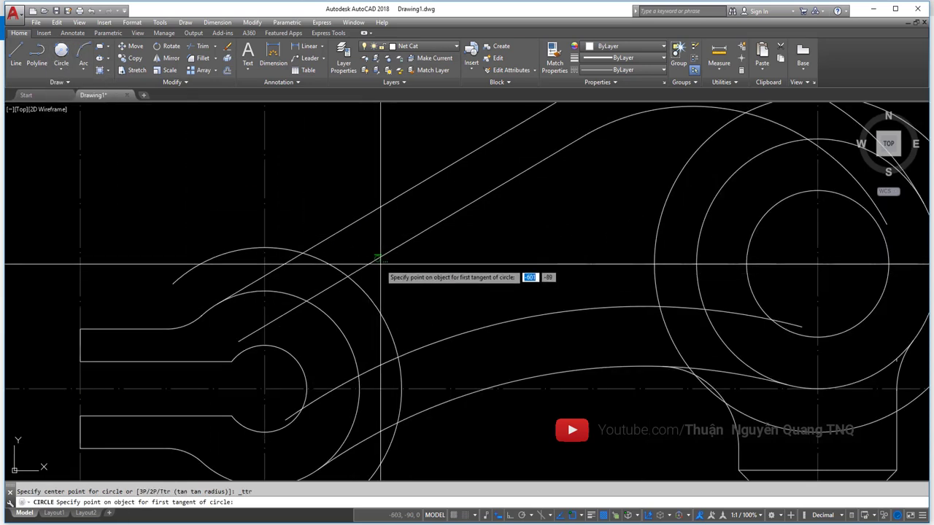
pyautogui.click(369, 260)
pyautogui.click(372, 294)
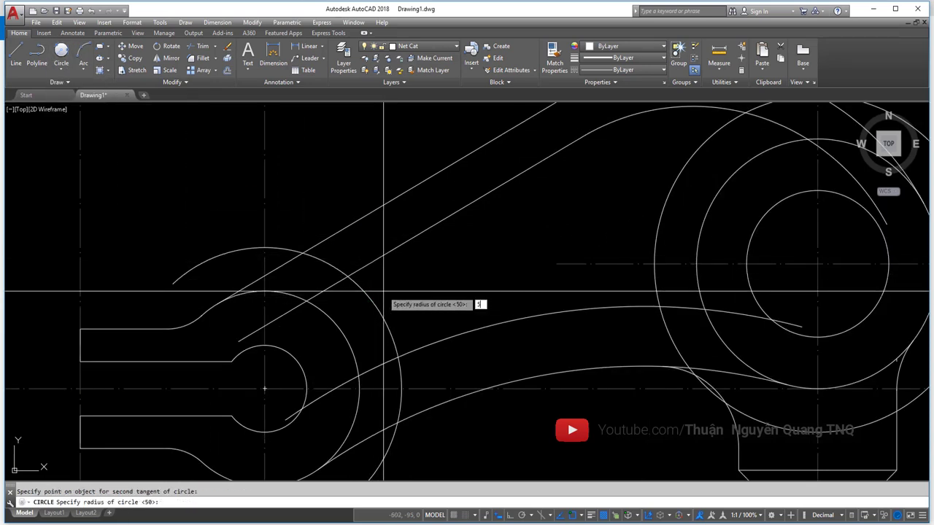
# - Add a second tangent blend circle at the lower pocket corner using the default radius
pyautogui.click(58, 76)
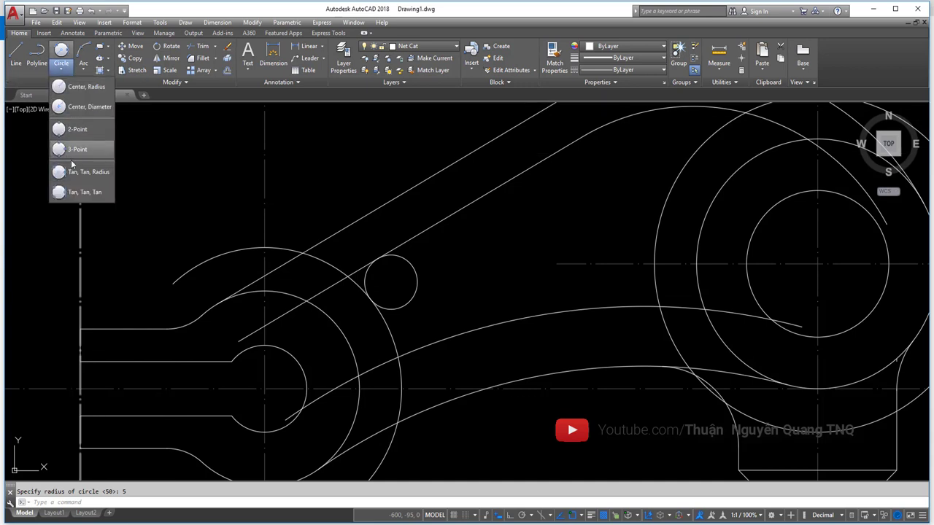
pyautogui.click(86, 172)
pyautogui.click(435, 339)
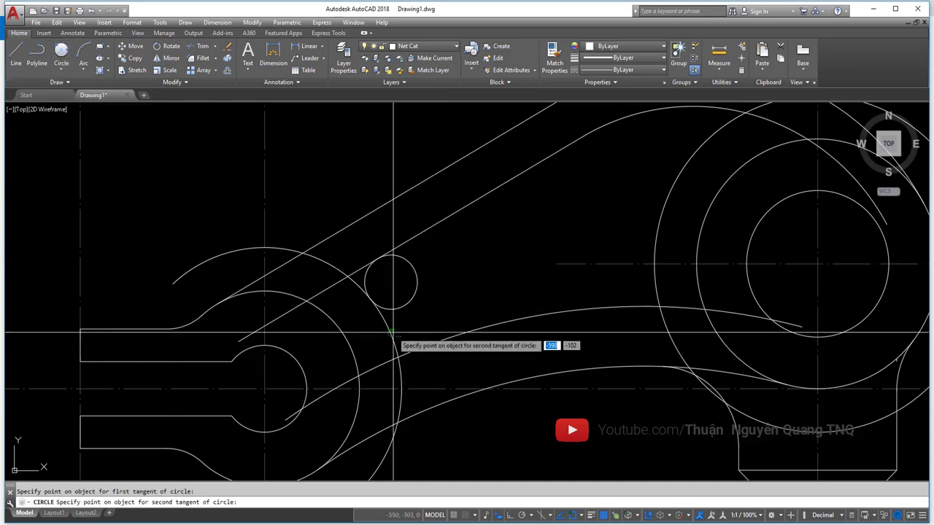
pyautogui.click(401, 333)
pyautogui.press('Return')
pyautogui.scroll(-2, 401, 331)
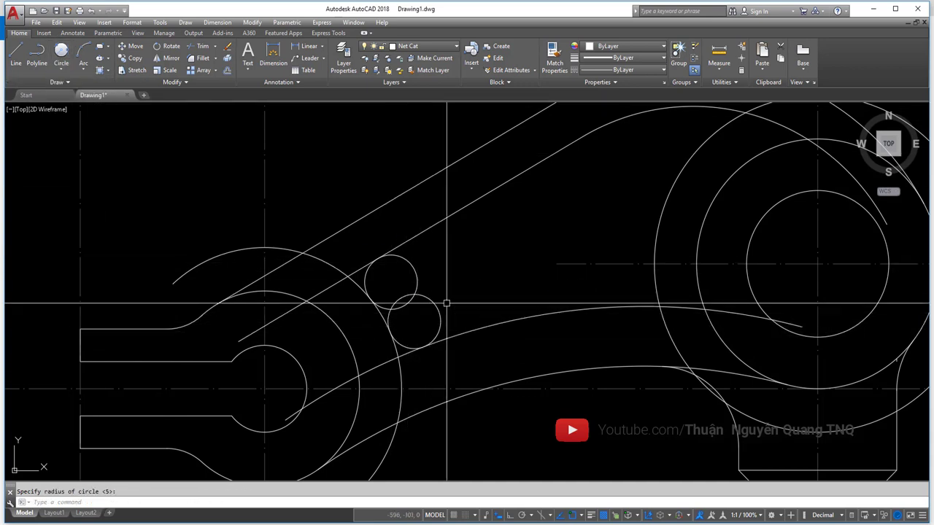
pyautogui.scroll(-3, 400, 331)
pyautogui.scroll(2, 474, 366)
pyautogui.scroll(1, 475, 366)
pyautogui.press('Return')
pyautogui.press('Escape')
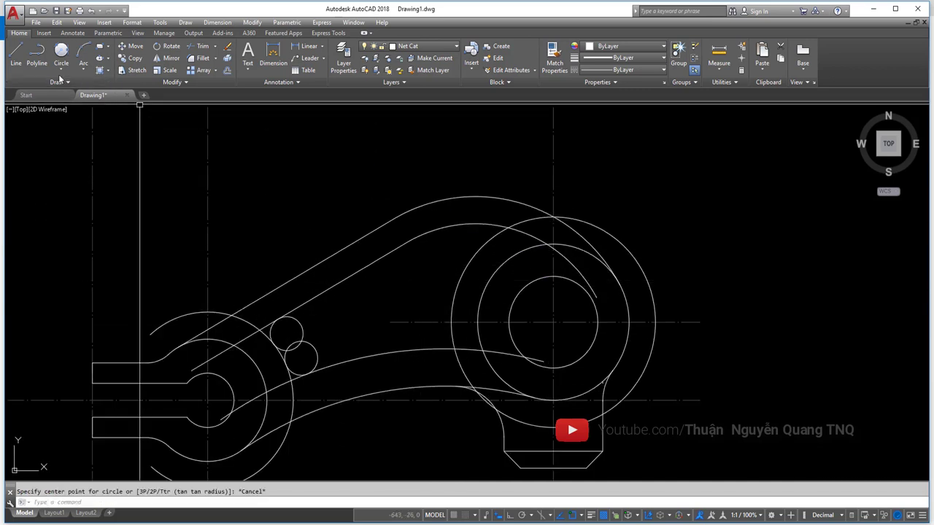
# - Add two more tangent blend circles in the remaining pocket corners
pyautogui.click(61, 70)
pyautogui.click(80, 173)
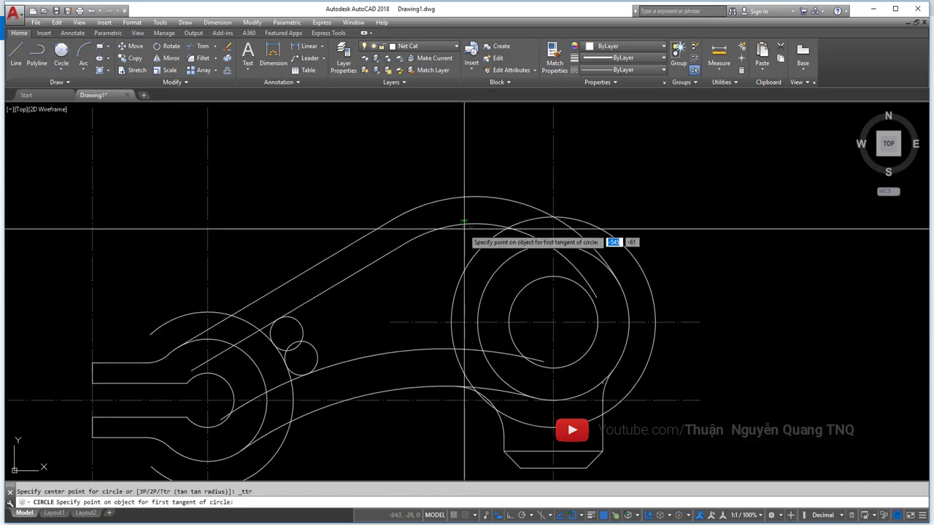
pyautogui.click(464, 232)
pyautogui.click(463, 253)
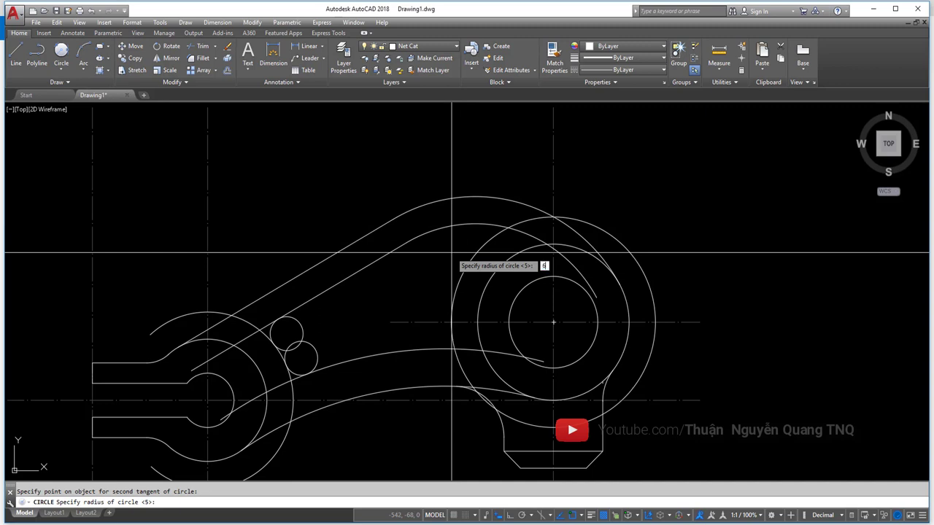
pyautogui.click(61, 70)
pyautogui.click(79, 173)
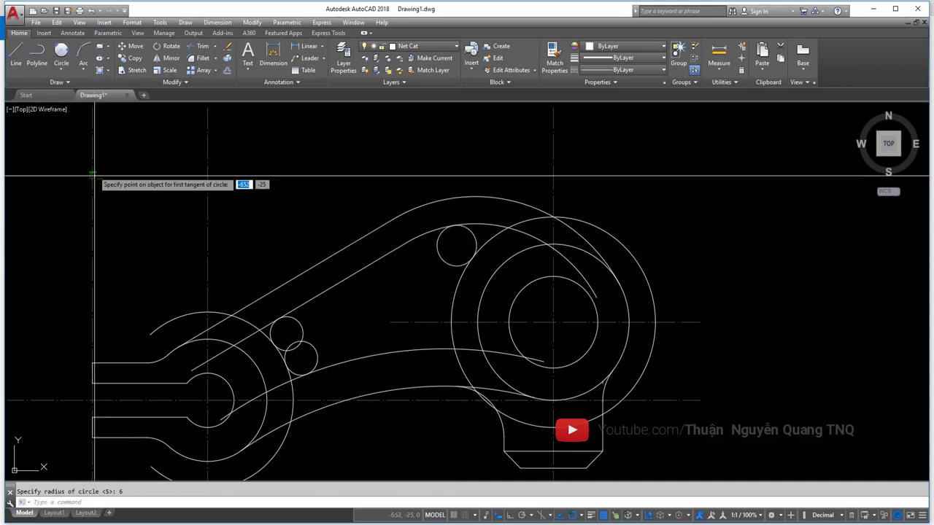
pyautogui.click(455, 351)
pyautogui.click(446, 331)
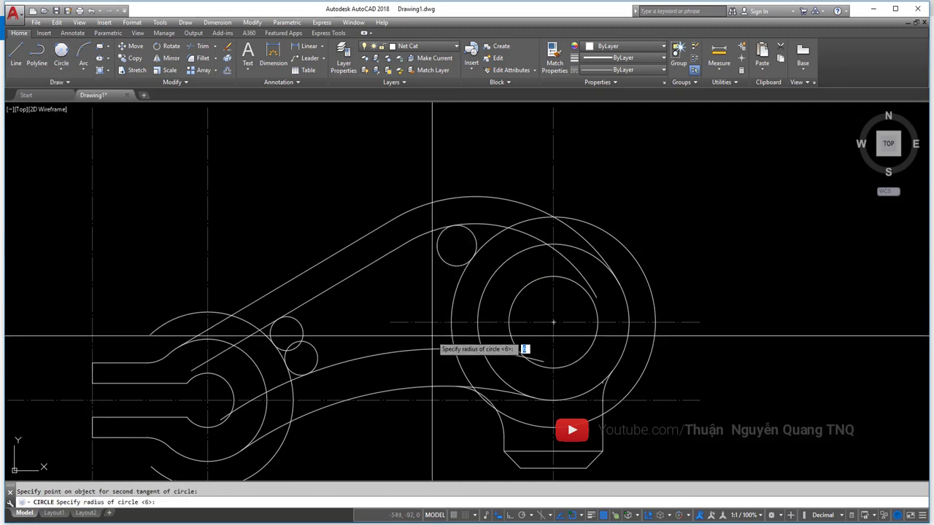
pyautogui.write('5')
pyautogui.scroll(-1, 427, 334)
pyautogui.scroll(-1, 510, 338)
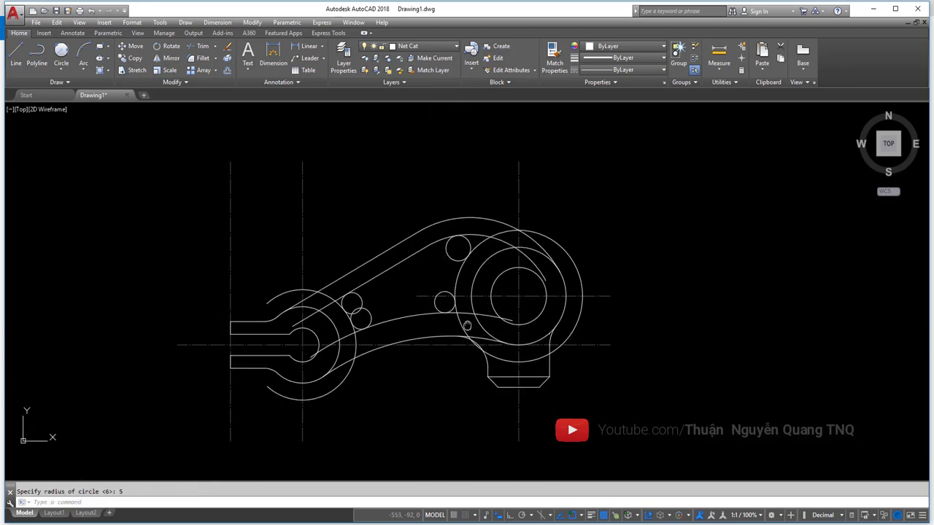
# - Start TRIM with the whole drawing selected as cutting edges
pyautogui.write('r')
pyautogui.press('Return')
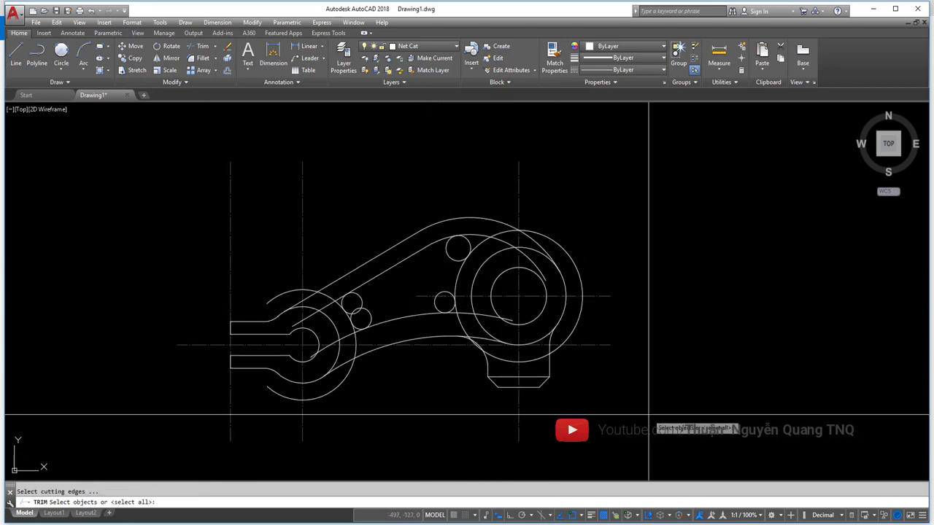
pyautogui.click(646, 416)
pyautogui.click(323, 214)
pyautogui.press('Return')
pyautogui.scroll(4, 379, 321)
pyautogui.scroll(2, 315, 281)
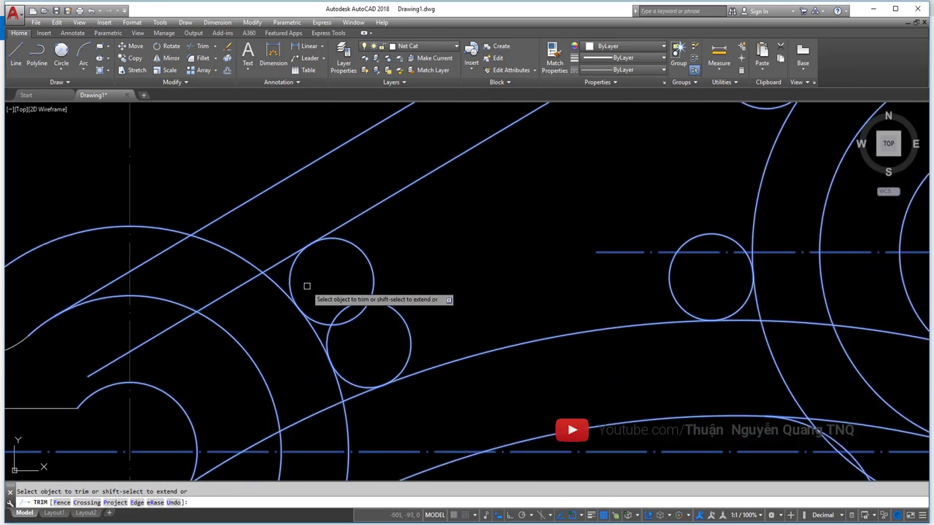
# - Trim the diagonal line end, the first small circle, and the short line below it
pyautogui.click(274, 265)
pyautogui.scroll(-2, 290, 267)
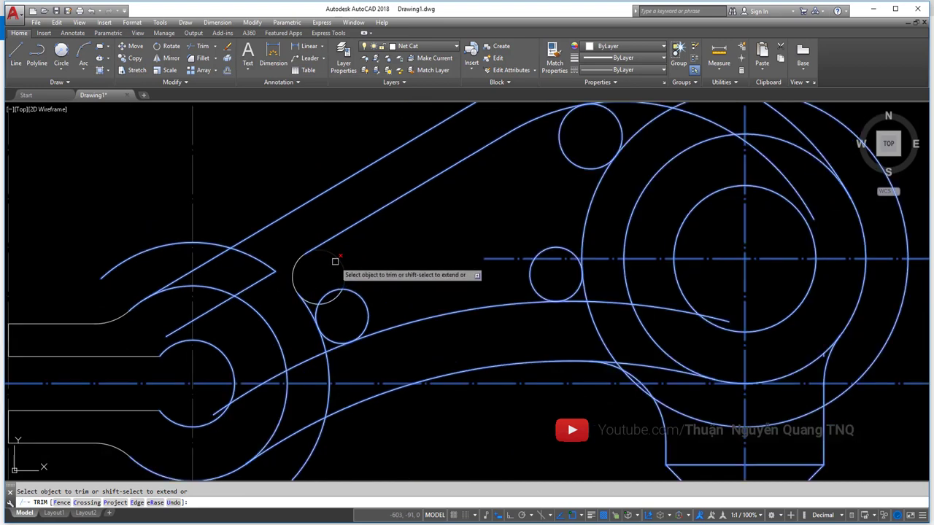
pyautogui.click(336, 258)
pyautogui.scroll(2, 302, 305)
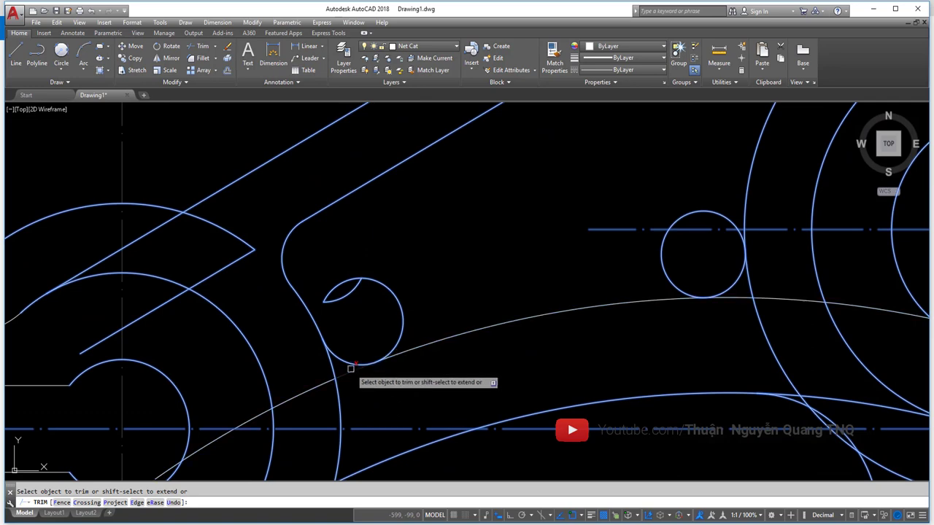
pyautogui.click(350, 369)
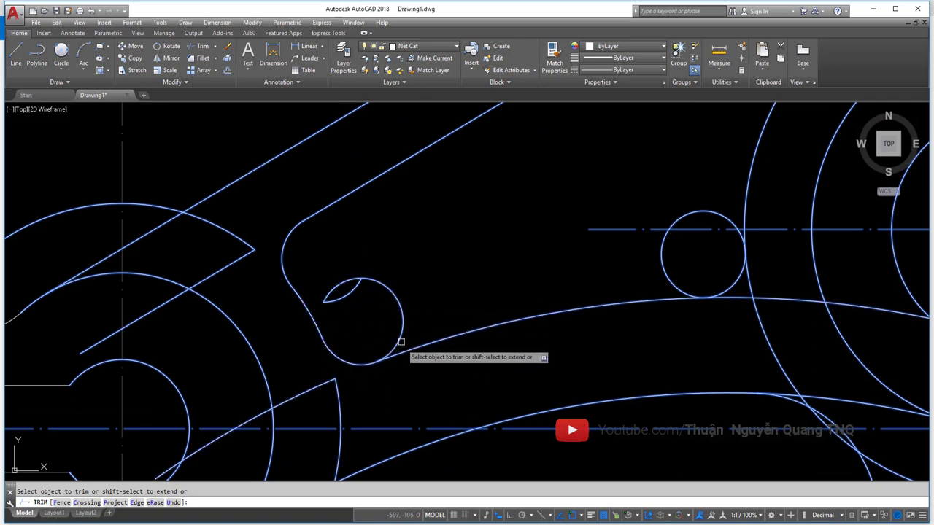
pyautogui.scroll(-3, 393, 307)
pyautogui.scroll(3, 423, 306)
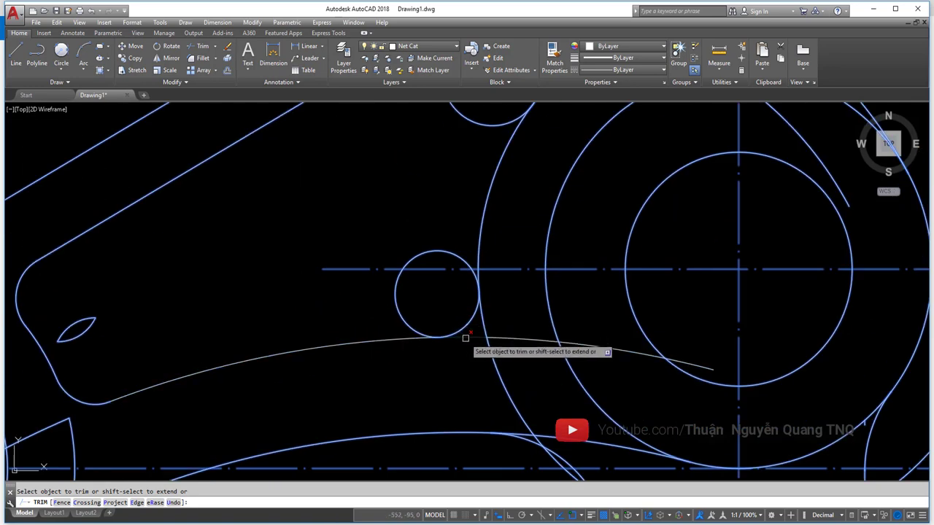
# - Trim the big-arc pieces and remaining circle parts into rounded fillet ends
pyautogui.click(465, 337)
pyautogui.click(483, 321)
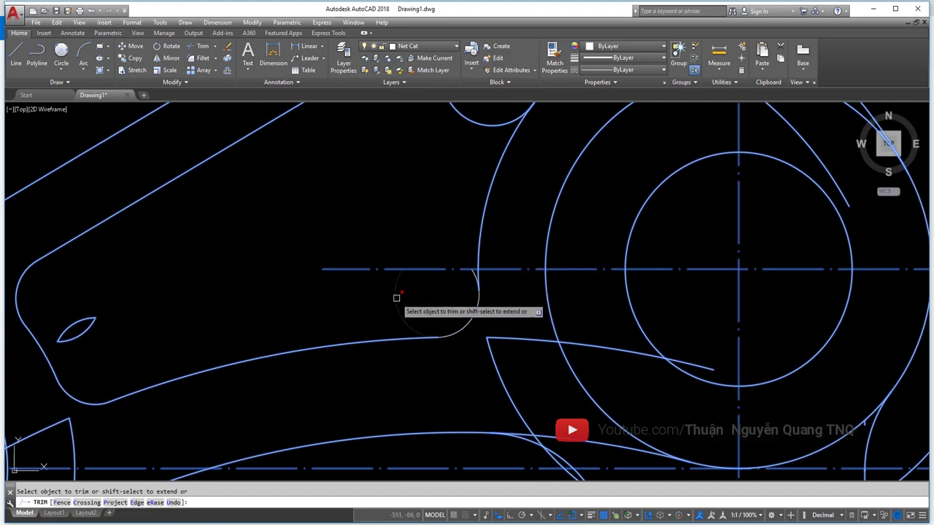
pyautogui.scroll(-4, 408, 277)
pyautogui.scroll(2, 437, 292)
pyautogui.scroll(2, 409, 306)
pyautogui.scroll(-4, 428, 273)
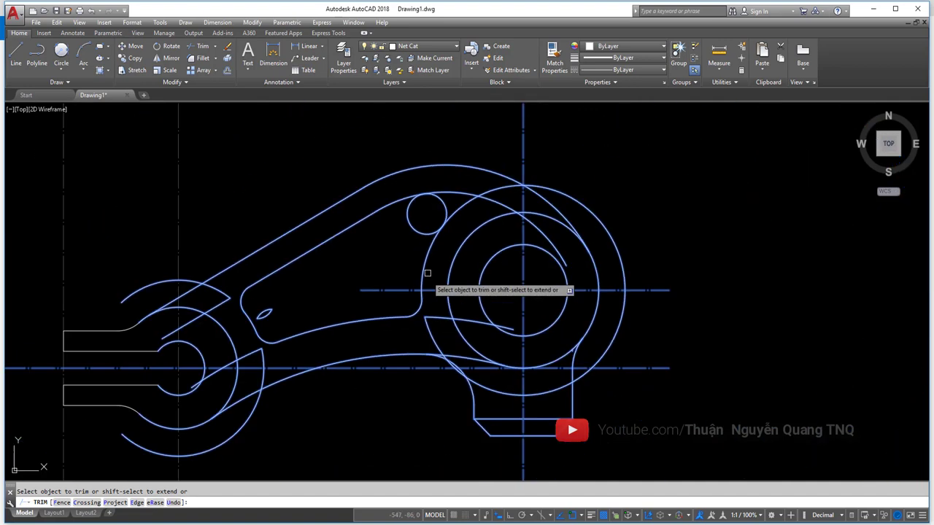
pyautogui.scroll(2, 427, 275)
pyautogui.scroll(2, 444, 234)
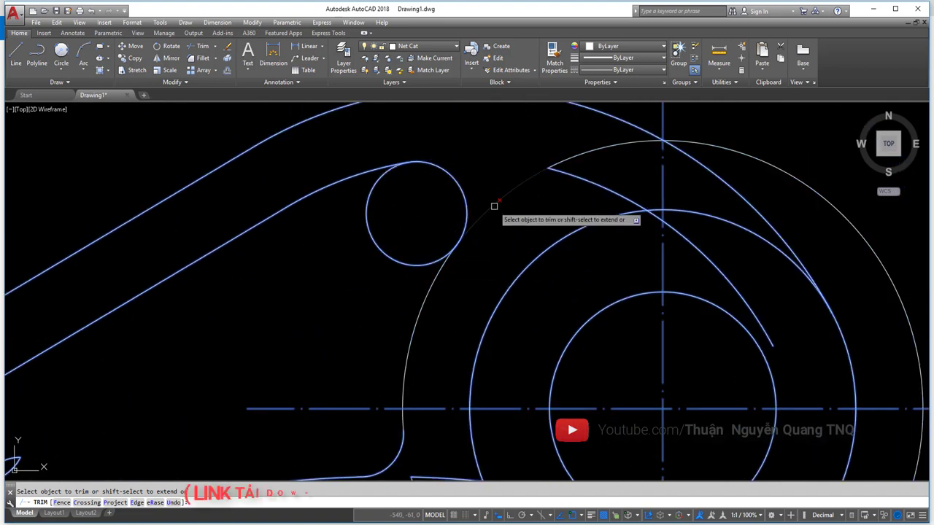
pyautogui.click(409, 262)
pyautogui.scroll(-2, 448, 262)
pyautogui.scroll(-2, 457, 292)
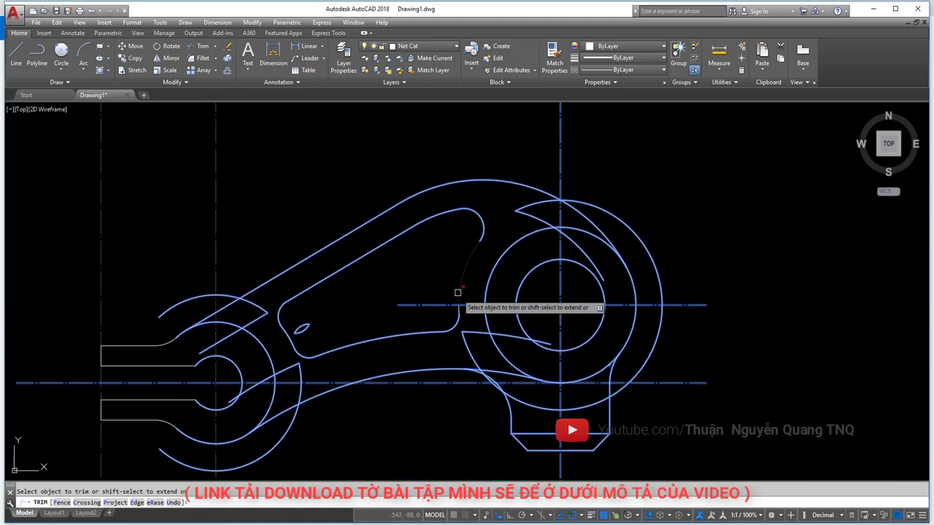
pyautogui.press('Escape')
# - Erase the stray arcs near the hook
pyautogui.scroll(2, 540, 208)
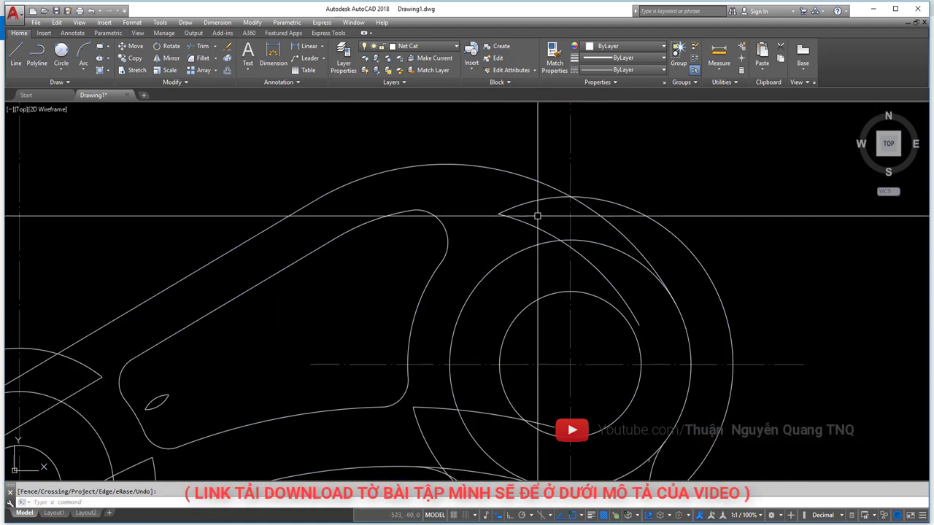
pyautogui.click(543, 208)
pyautogui.click(504, 233)
pyautogui.press('Delete')
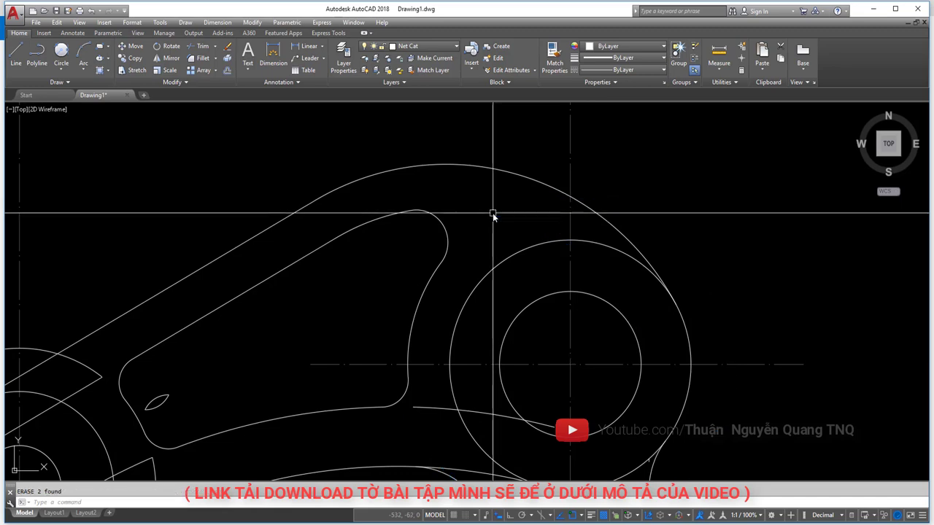
# - Erase the leftover arc pieces and small eye-shaped arcs inside the arm
pyautogui.scroll(-2, 491, 211)
pyautogui.scroll(2, 472, 277)
pyautogui.click(475, 288)
pyautogui.click(469, 271)
pyautogui.scroll(-2, 309, 275)
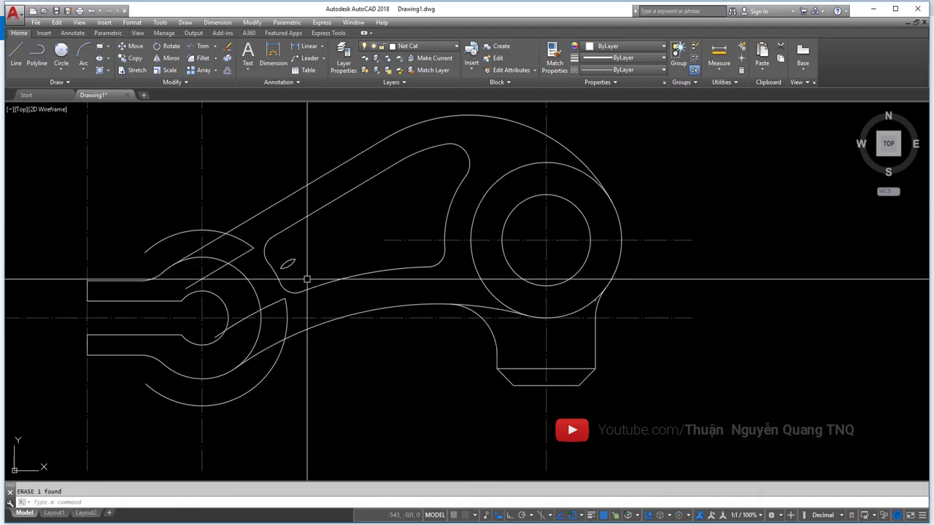
pyautogui.scroll(2, 354, 255)
pyautogui.scroll(1, 323, 219)
pyautogui.click(318, 234)
pyautogui.scroll(-2, 323, 213)
pyautogui.scroll(2, 355, 291)
pyautogui.click(354, 292)
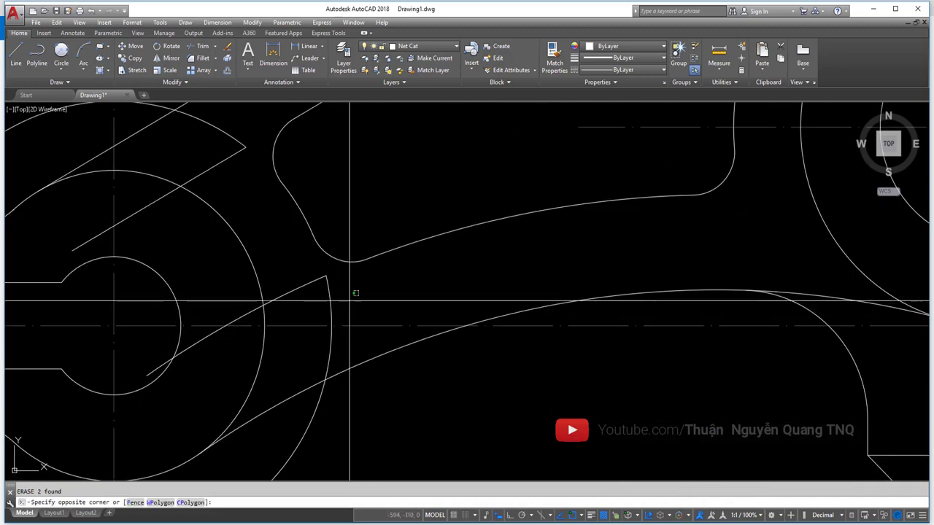
pyautogui.click(306, 307)
pyautogui.press('Delete')
# - Erase the stray arc and line on the left side
pyautogui.scroll(-2, 328, 263)
pyautogui.scroll(2, 343, 277)
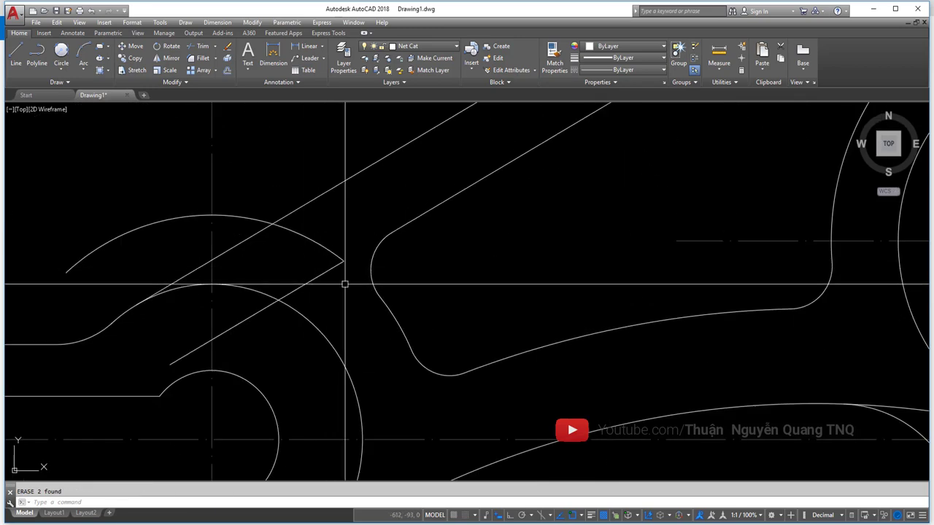
pyautogui.click(344, 278)
pyautogui.click(209, 277)
pyautogui.press('Delete')
pyautogui.scroll(-2, 209, 277)
pyautogui.scroll(-3, 562, 284)
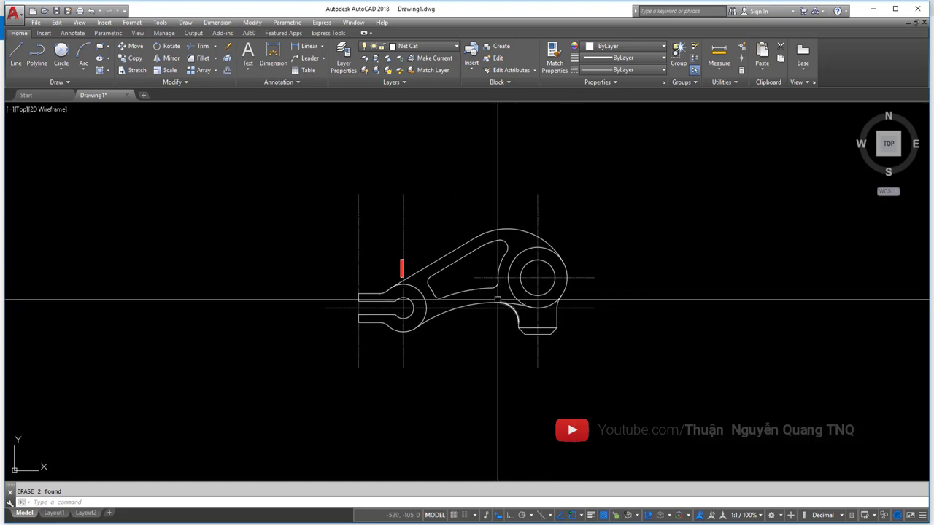
# - Turn on lineweight display for thick outlines and centre the rocker arm in view
pyautogui.scroll(4, 569, 285)
pyautogui.scroll(-2, 603, 416)
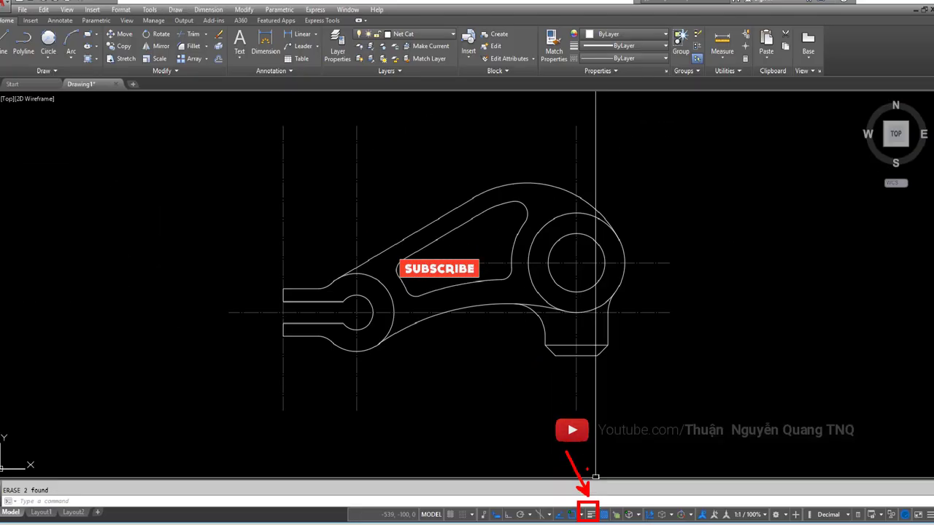
pyautogui.click(587, 515)
pyautogui.scroll(-3, 501, 316)
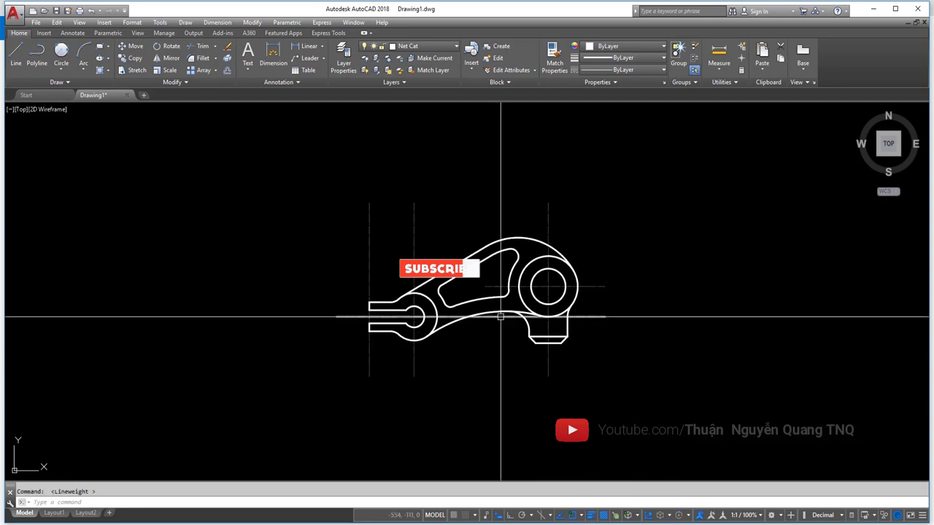
pyautogui.scroll(3, 501, 317)
pyautogui.moveTo(602, 264)
pyautogui.mouseDown(button='middle')
pyautogui.moveTo(587, 304)
pyautogui.moveTo(677, 314)
pyautogui.mouseUp(button='middle')
pyautogui.scroll(3, 587, 303)
pyautogui.moveTo(875, 453); pyautogui.dragTo(905, 463, button='middle')
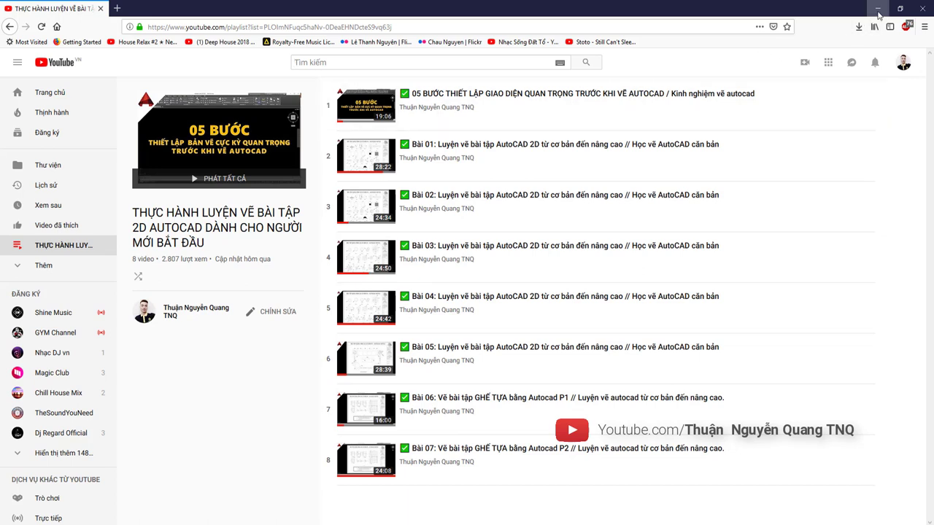
# - Minimize the Firefox YouTube window to bring back the AutoCAD drawing
pyautogui.click(879, 12)
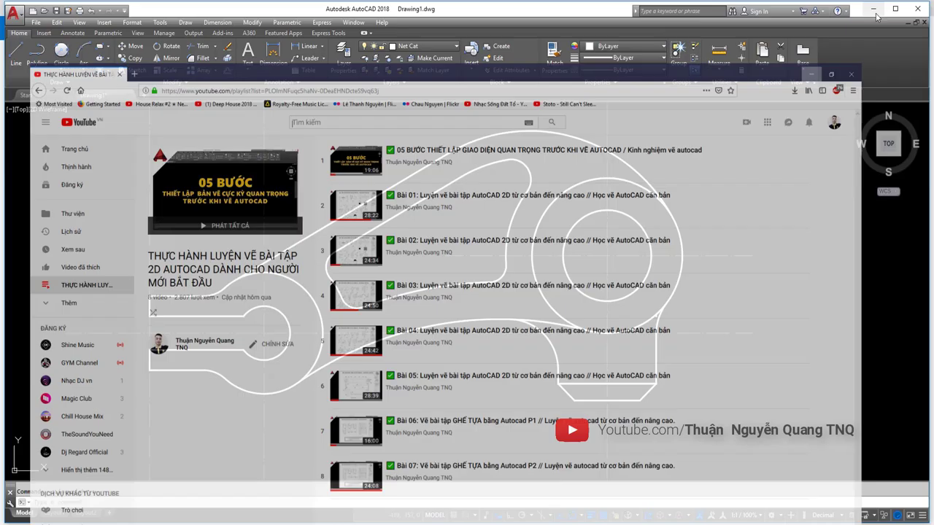